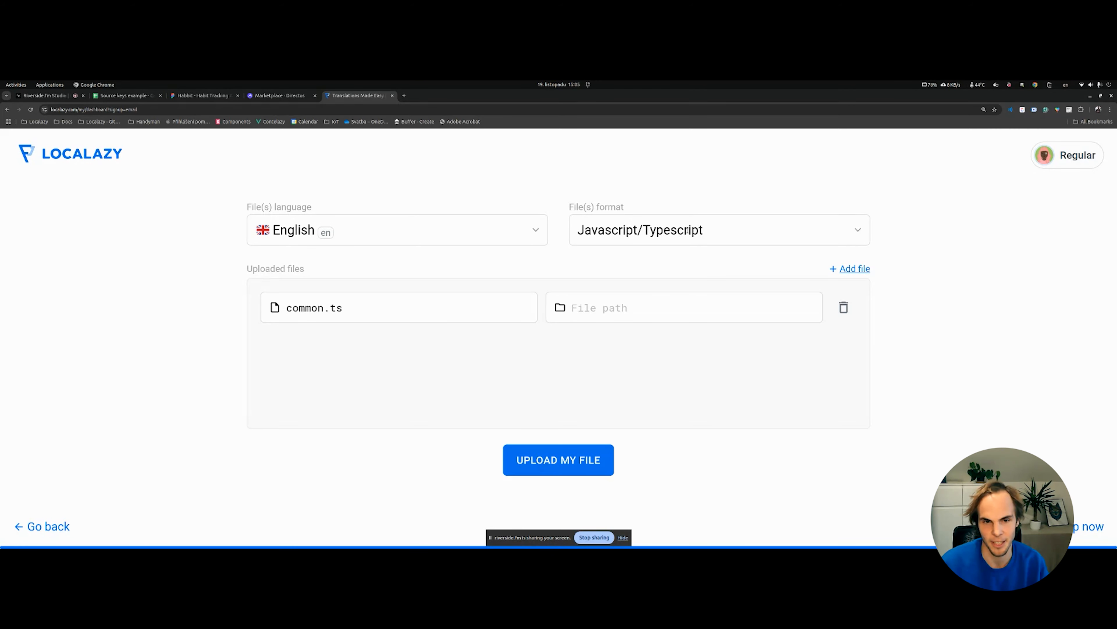
Step: Upload common.ts as the project's English source file in the Javascript/Typescript format
{"action": "left_click", "coordinate": [708, 232]}
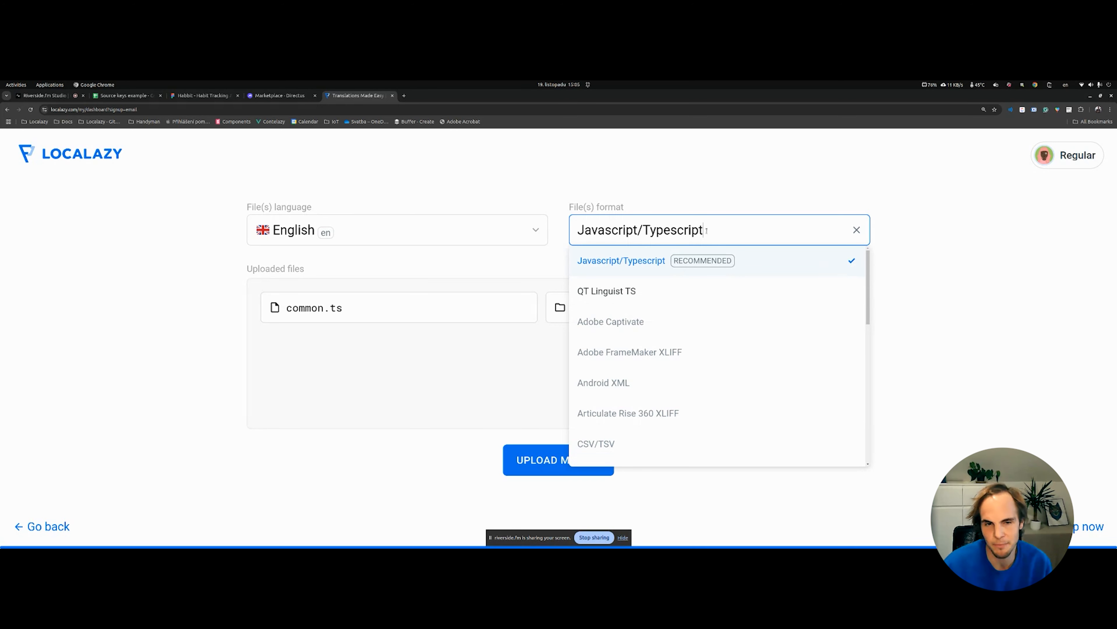
{"action": "left_click", "coordinate": [695, 209]}
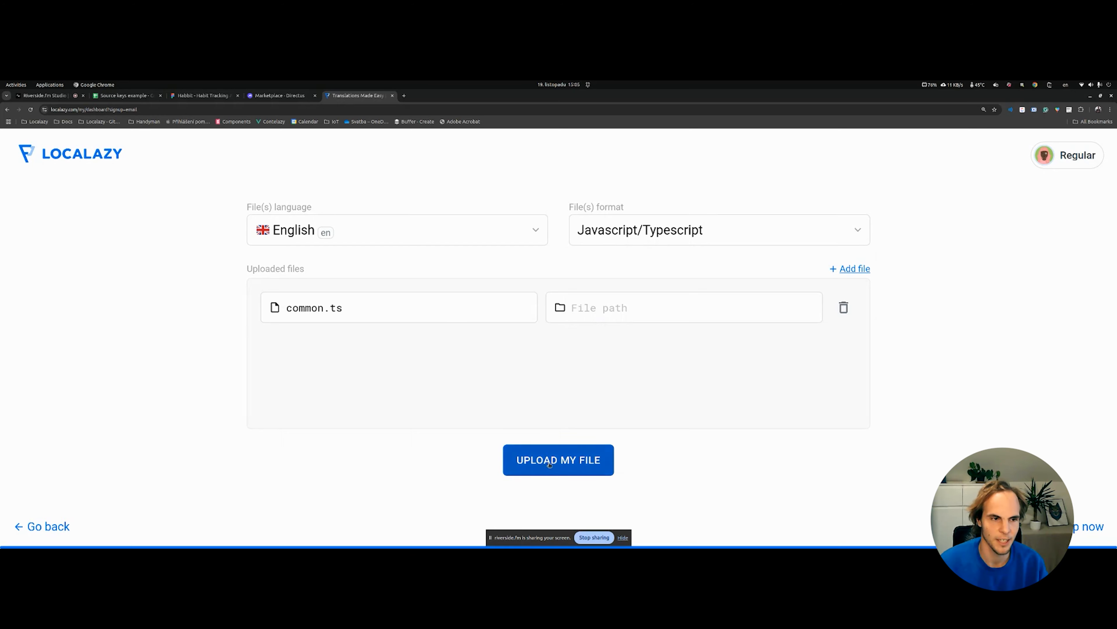
{"action": "left_click", "coordinate": [532, 460]}
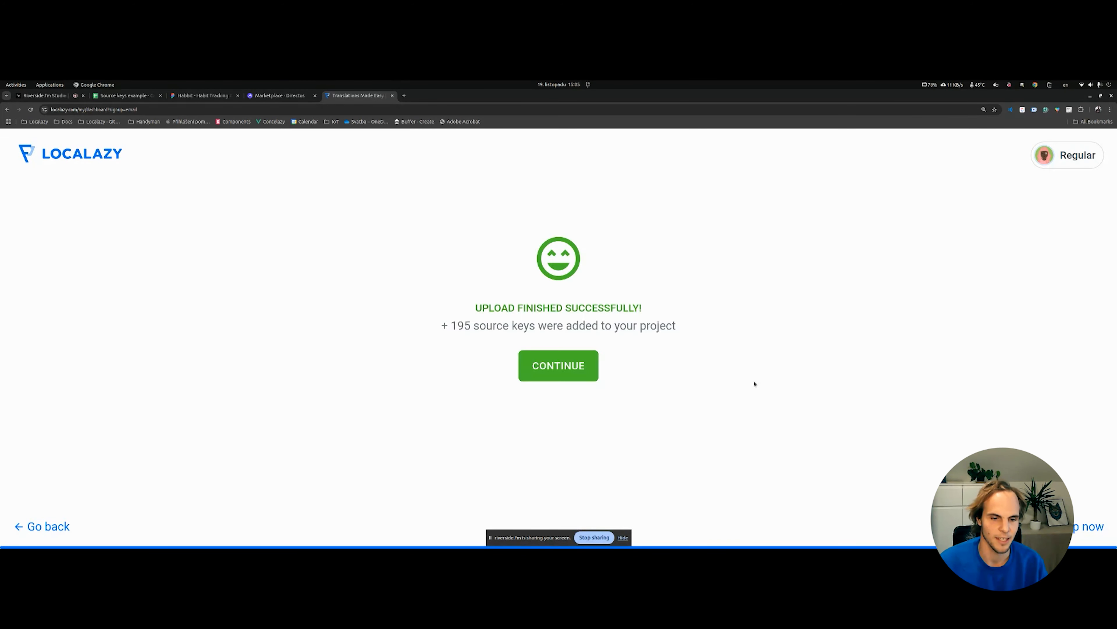
Step: Continue to the project, hiding its getting-started checklist and collapsing the project navigation
{"action": "left_click", "coordinate": [582, 369]}
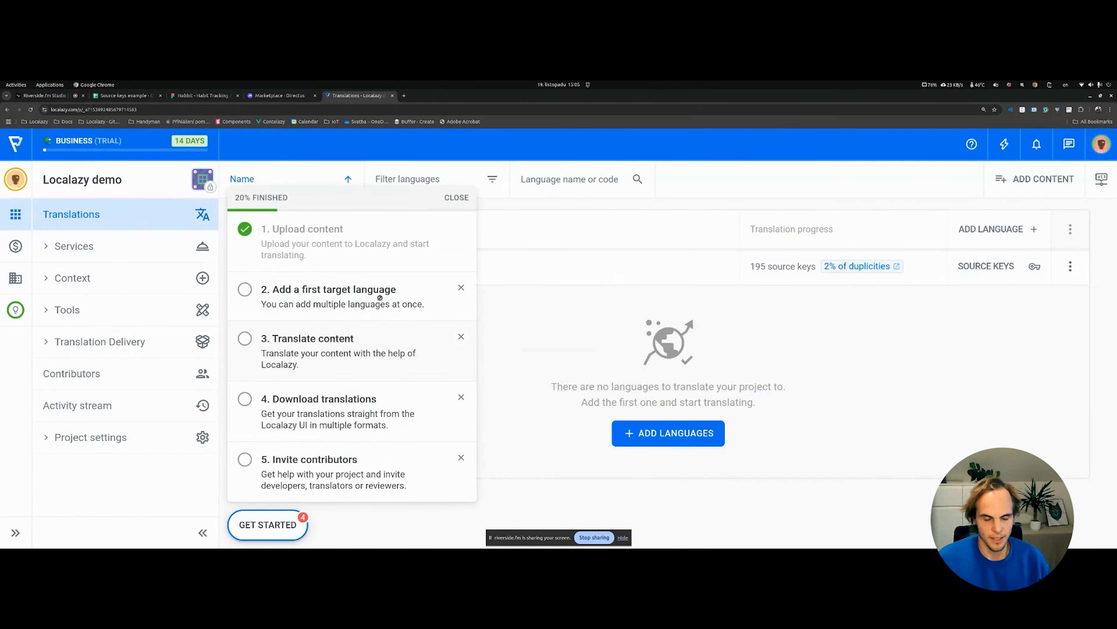
{"action": "left_click", "coordinate": [477, 265]}
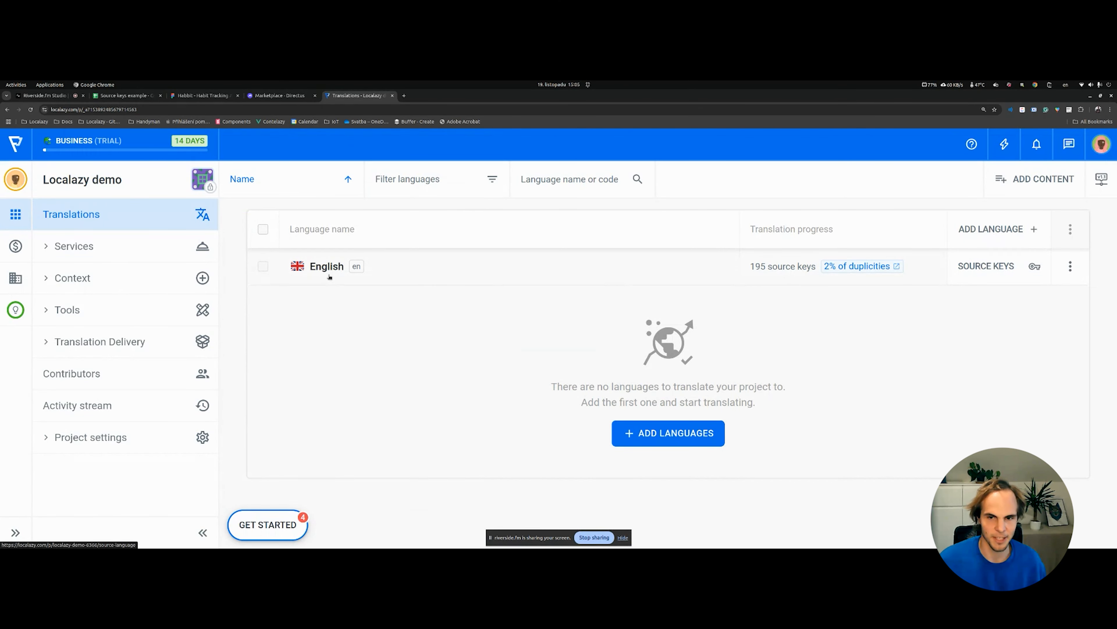
{"action": "left_click", "coordinate": [202, 533]}
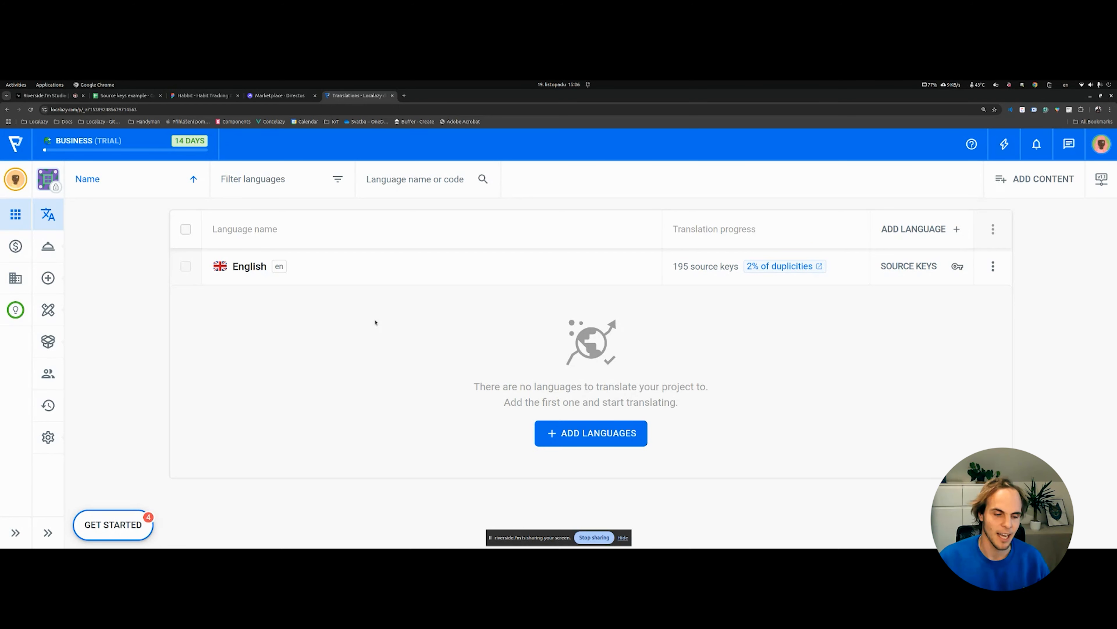
Step: Search the languages available to add for "ameri", then leave the dialog without adding any
{"action": "left_click", "coordinate": [913, 229]}
{"action": "left_click", "coordinate": [522, 275]}
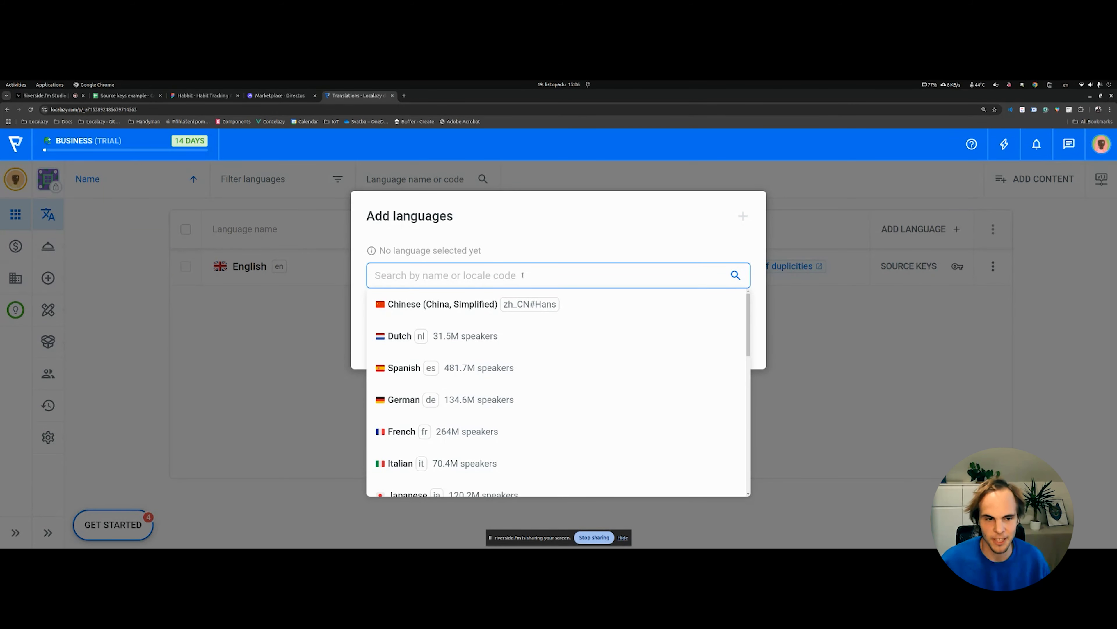
{"action": "type", "text": "ameri"}
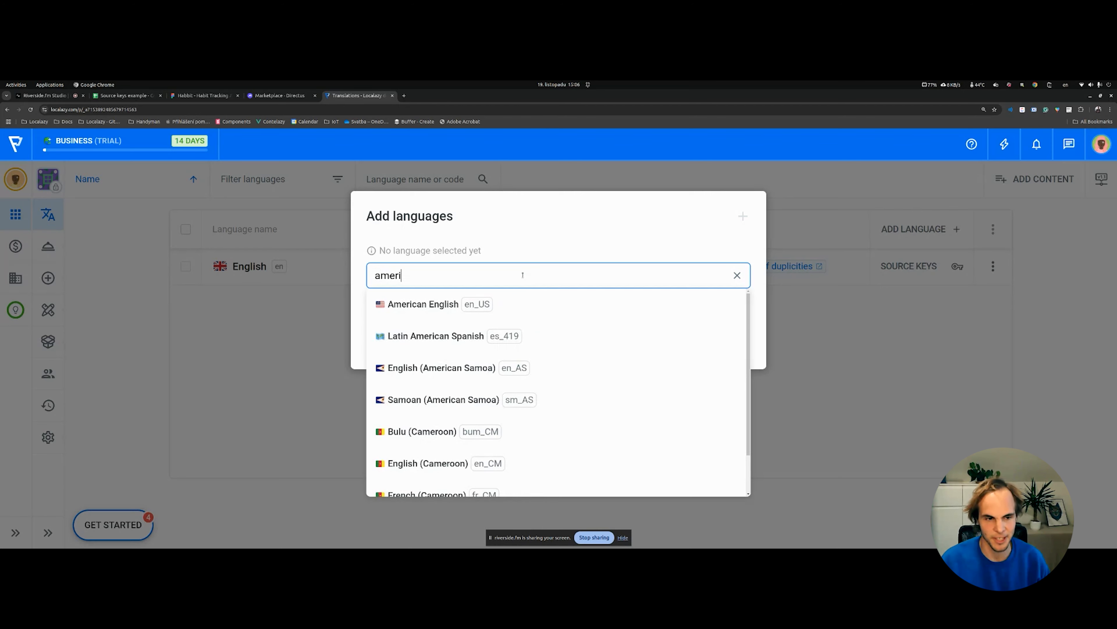
{"action": "left_click", "coordinate": [742, 276]}
{"action": "key", "text": "Escape"}
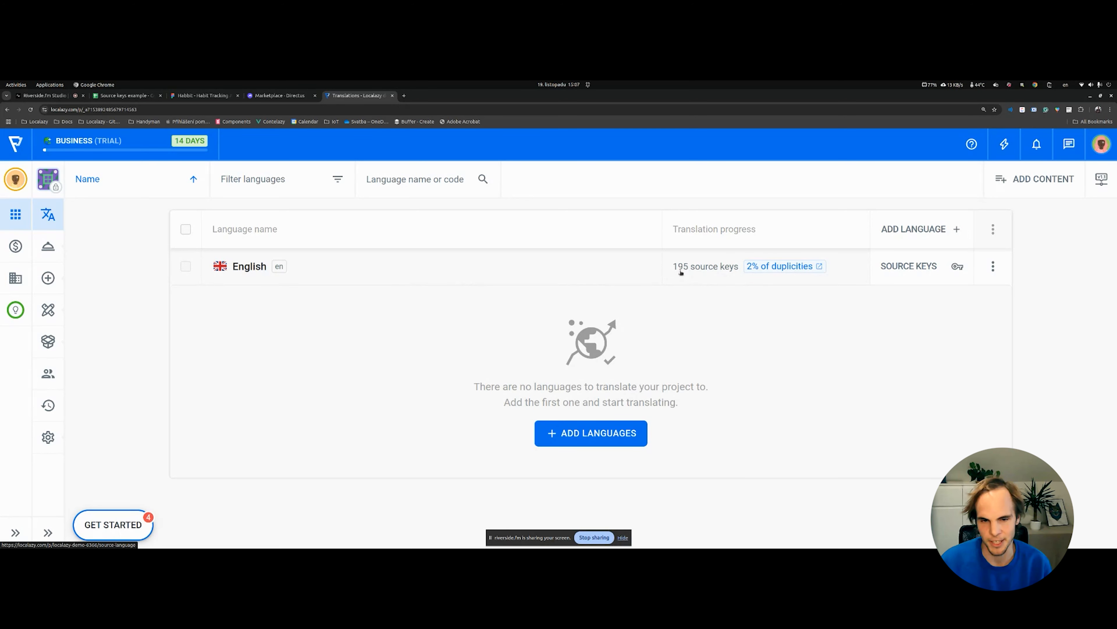
Step: Open the English source keys and examine the app_title key in the list
{"action": "left_click", "coordinate": [701, 271]}
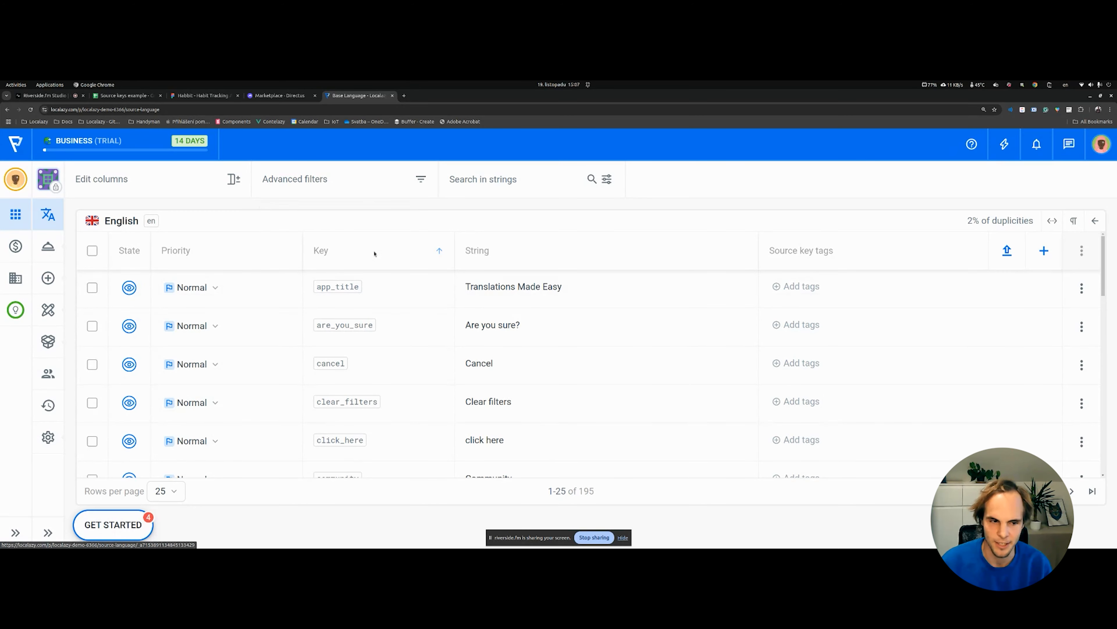
{"action": "mouse_move", "coordinate": [352, 287]}
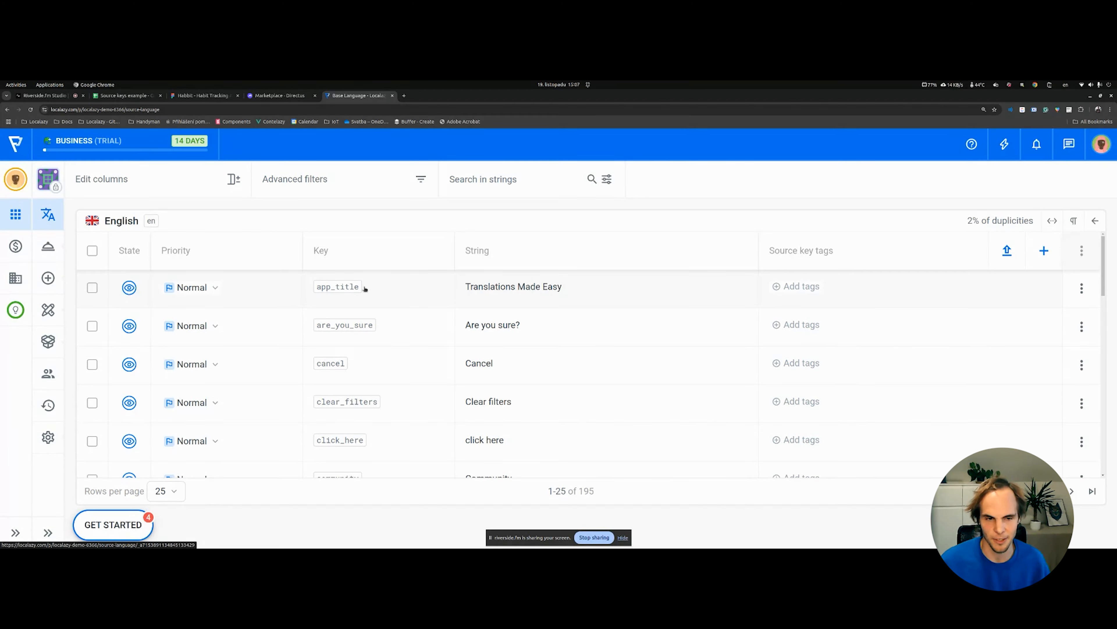
{"action": "mouse_move", "coordinate": [361, 290]}
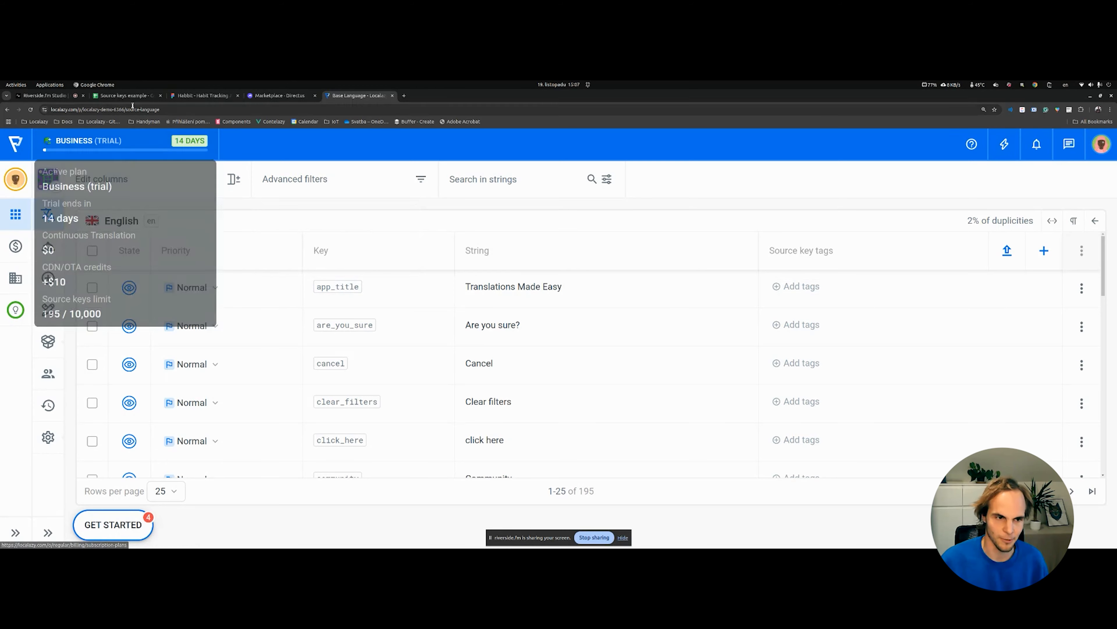
Step: Switch to the Source keys example spreadsheet in Google Sheets and highlight the source keys in A2:A4
{"action": "left_click", "coordinate": [128, 98]}
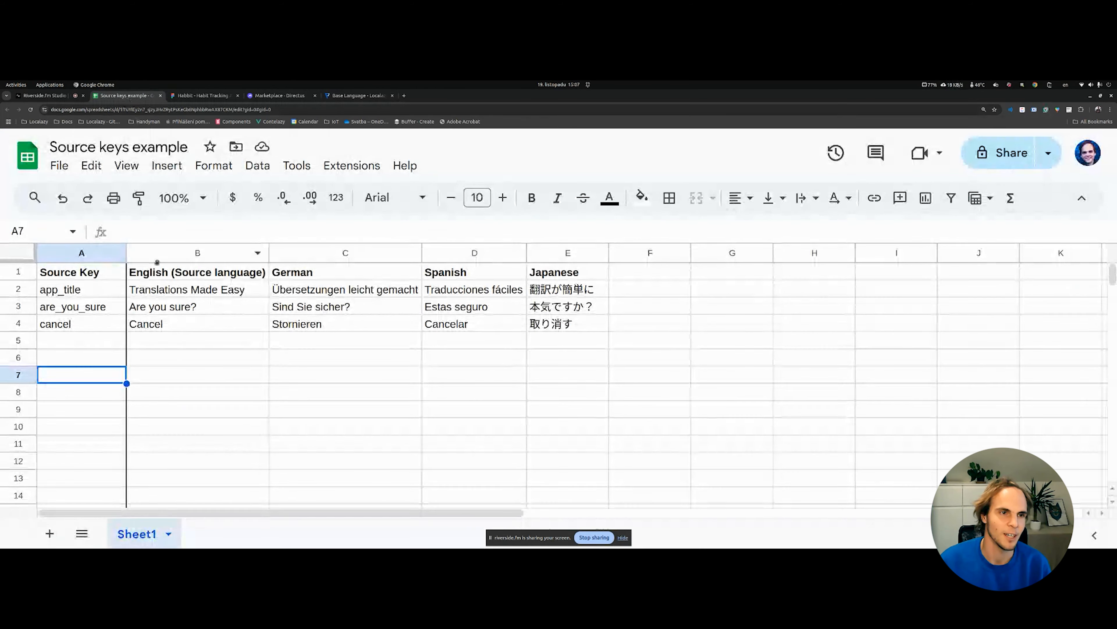
{"action": "left_click", "coordinate": [136, 414]}
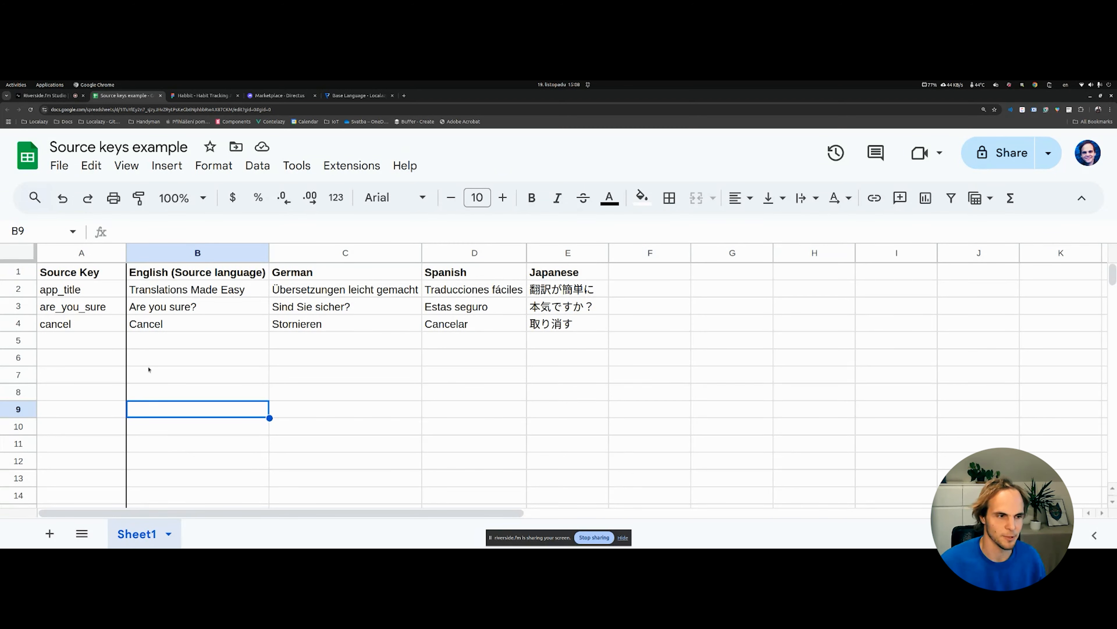
{"action": "left_click_drag", "start_coordinate": [77, 292], "coordinate": [77, 325]}
{"action": "left_click", "coordinate": [75, 374]}
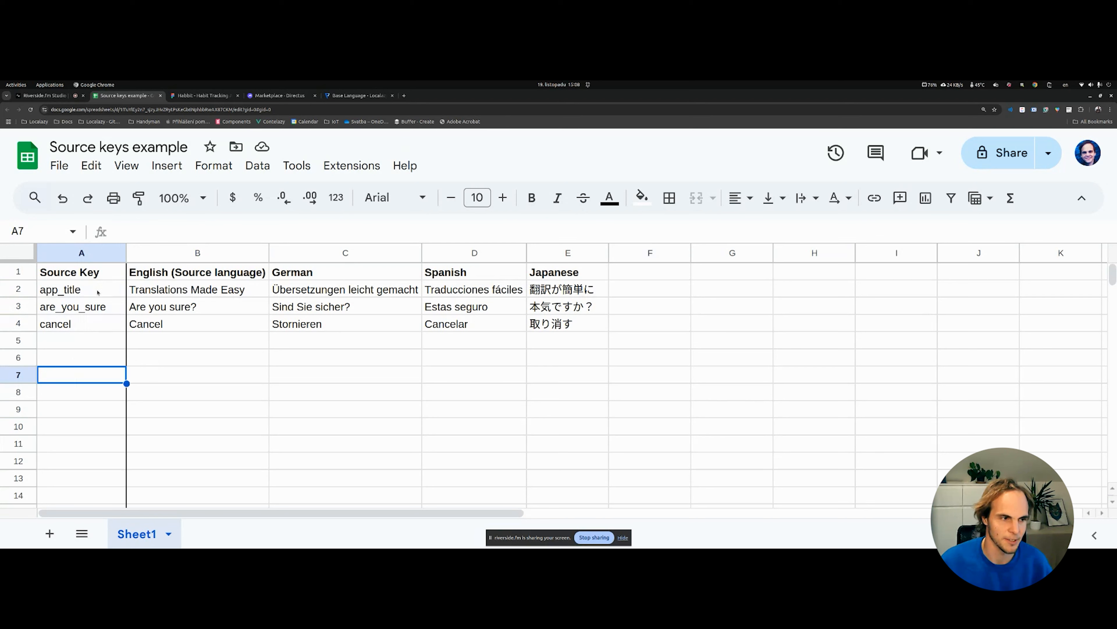
Step: Compare the app_title source key in A2 with its English text in B2
{"action": "left_click", "coordinate": [43, 292]}
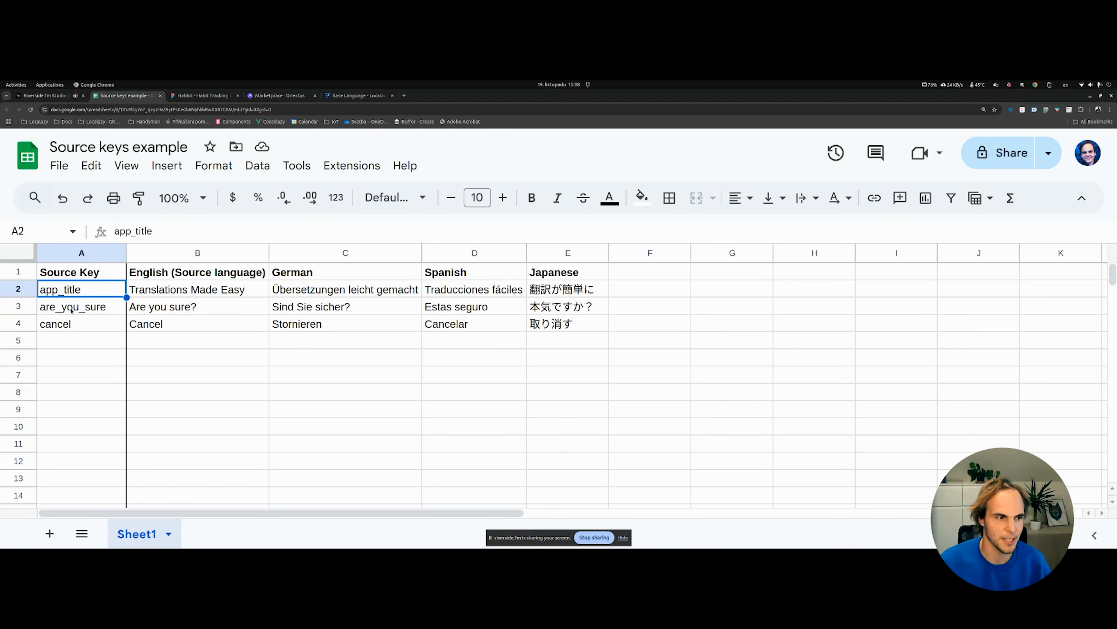
{"action": "left_click", "coordinate": [148, 294]}
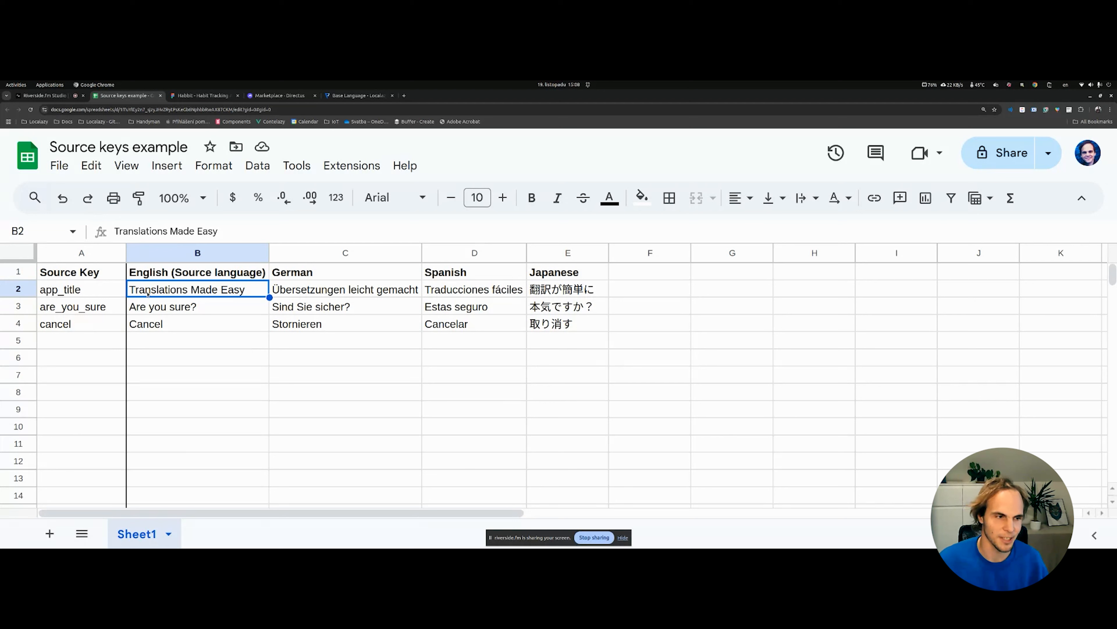
{"action": "left_click", "coordinate": [98, 292]}
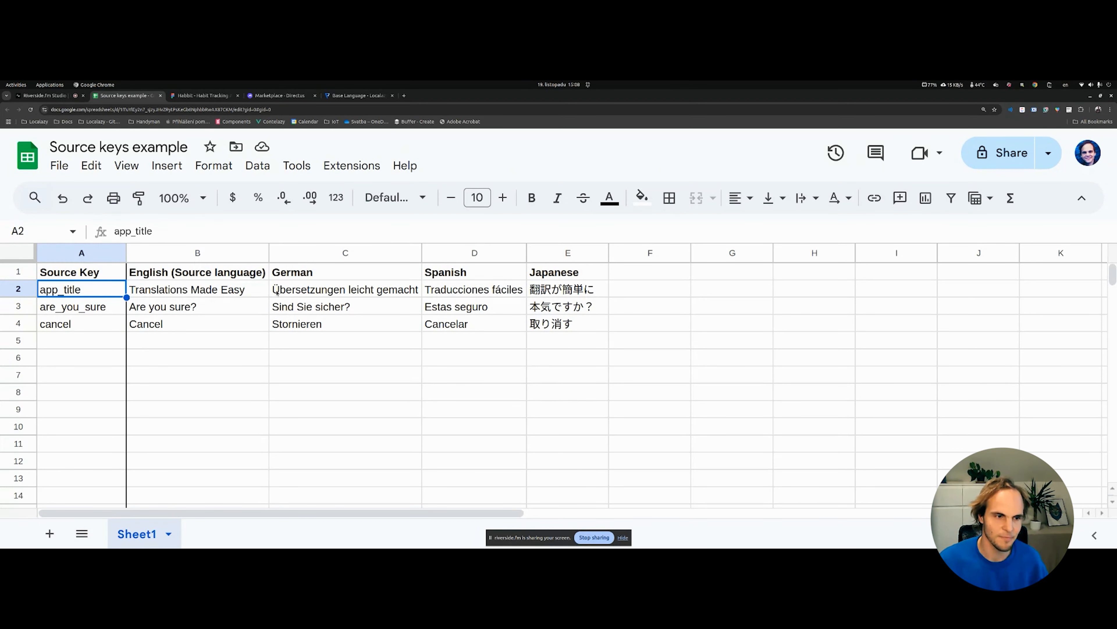
{"action": "left_click", "coordinate": [221, 294]}
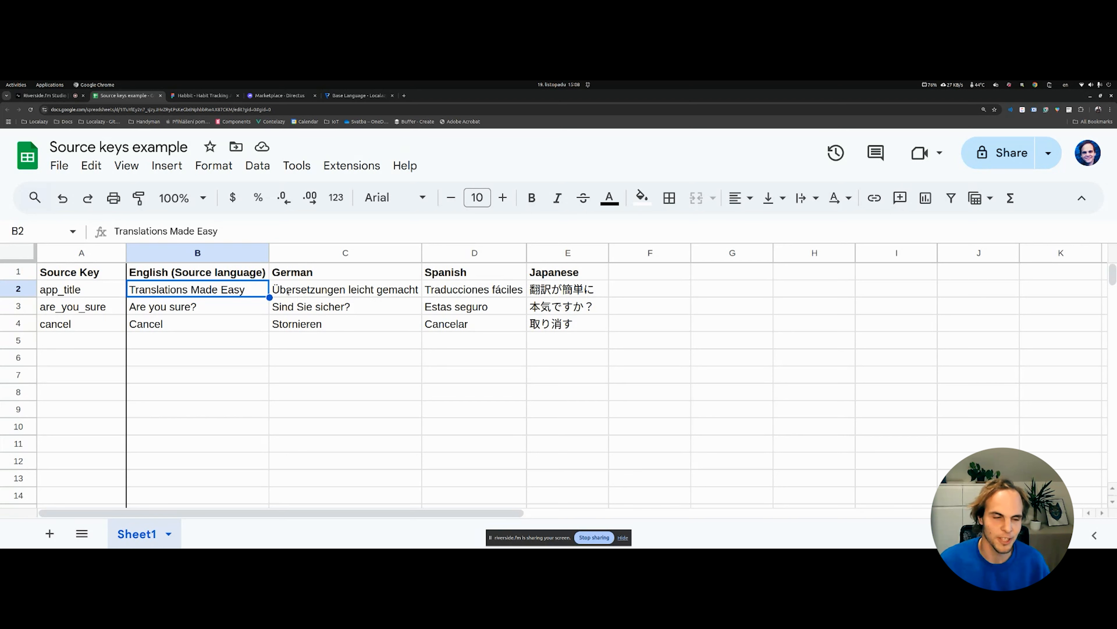
{"action": "left_click", "coordinate": [101, 292]}
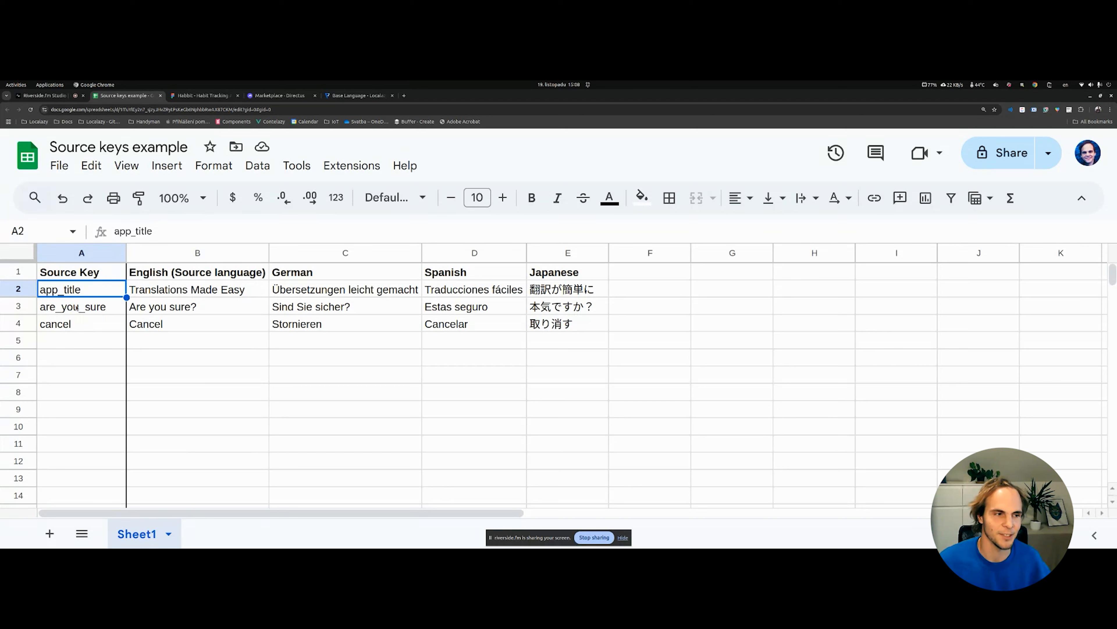
Step: Go through the source keys in A2:A4 one by one
{"action": "key", "text": "Down"}
{"action": "key", "text": "Down"}
{"action": "key", "text": "Up"}
{"action": "key", "text": "Up"}
{"action": "left_click", "coordinate": [233, 376]}
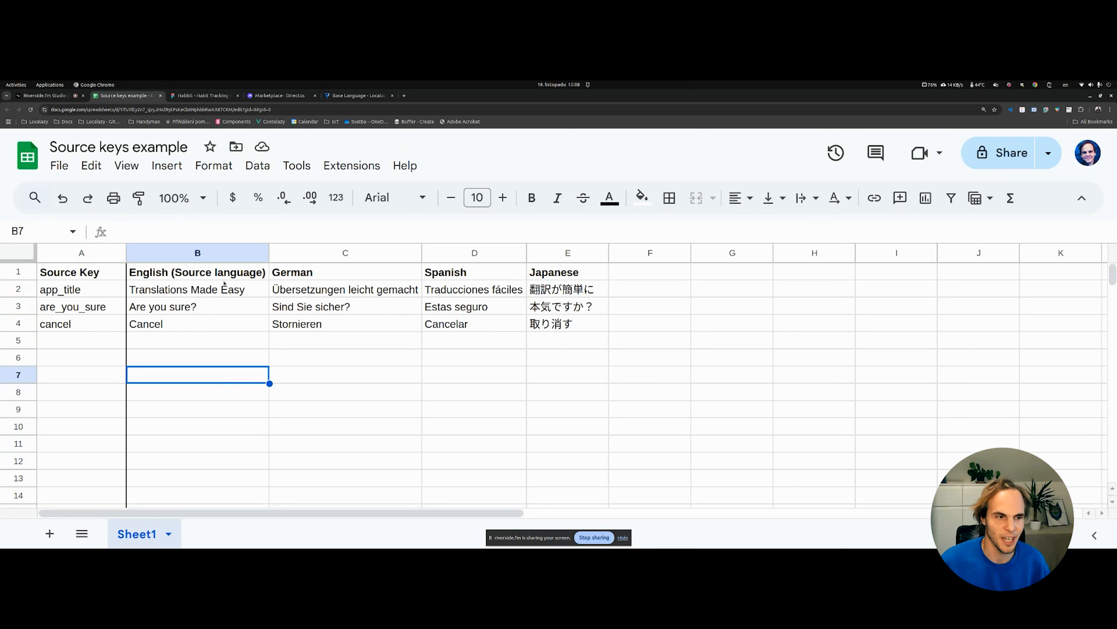
Step: Examine the English source language header, the German text for app_title and the English text for cancel
{"action": "left_click", "coordinate": [193, 273]}
{"action": "left_click", "coordinate": [294, 294]}
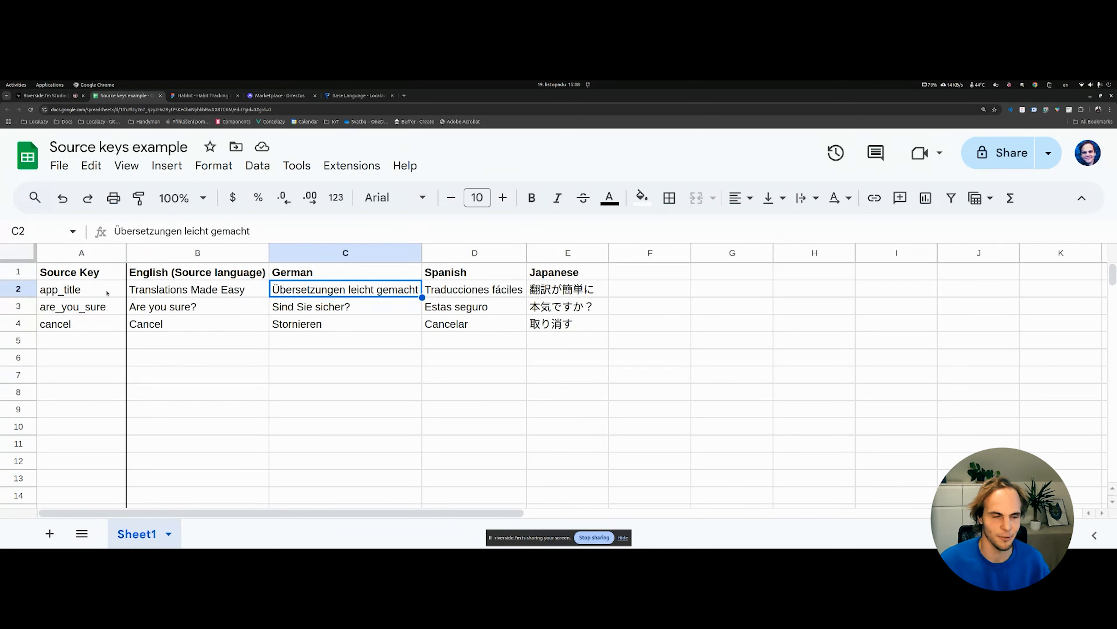
{"action": "left_click", "coordinate": [180, 330]}
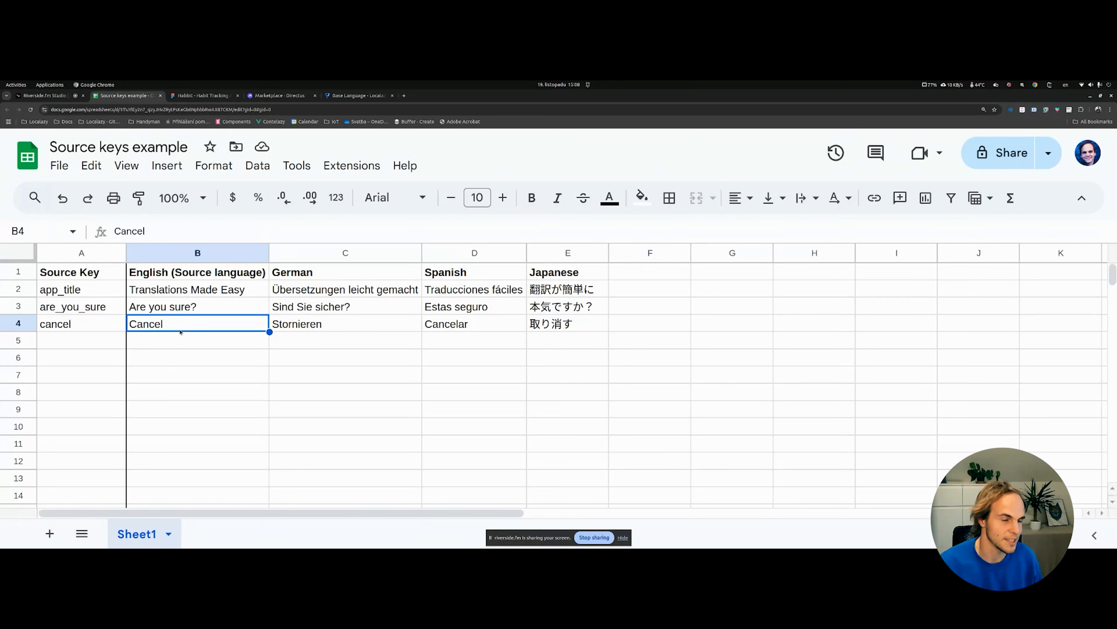
{"action": "left_click", "coordinate": [183, 355]}
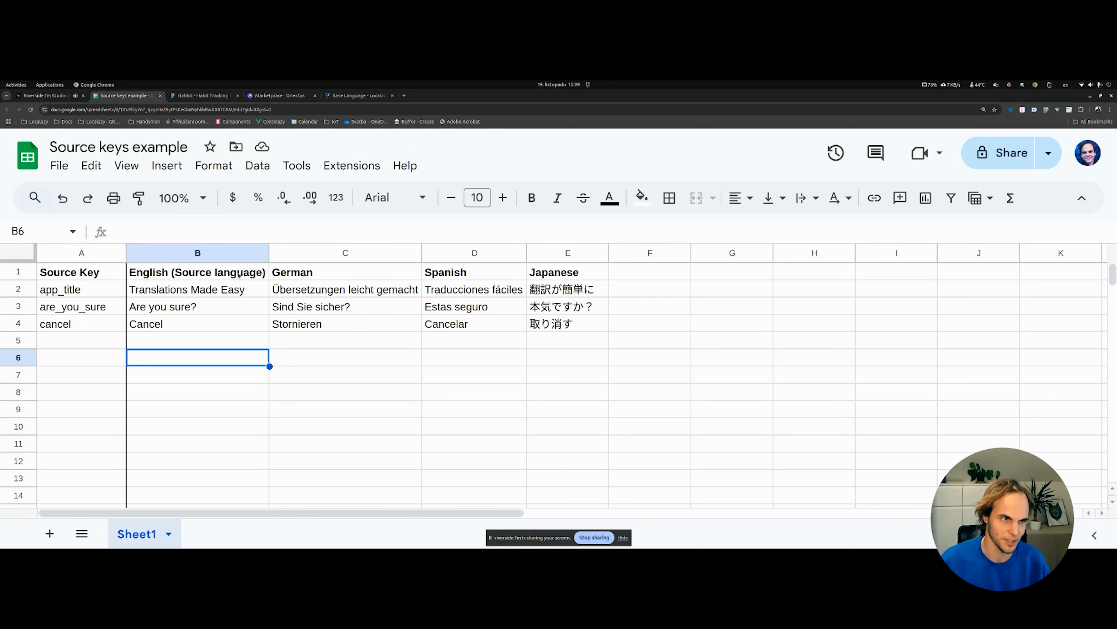
Step: Switch back to Localazy and add German, Spanish and Japanese to the project with machine pre-translation enabled
{"action": "left_click", "coordinate": [344, 100]}
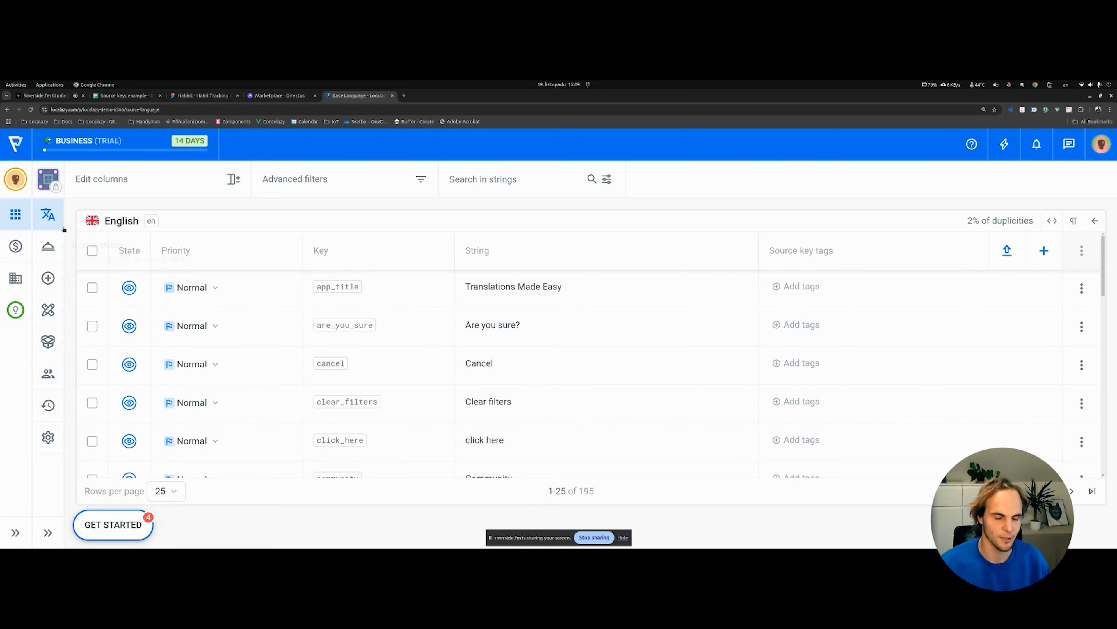
{"action": "mouse_move", "coordinate": [338, 287]}
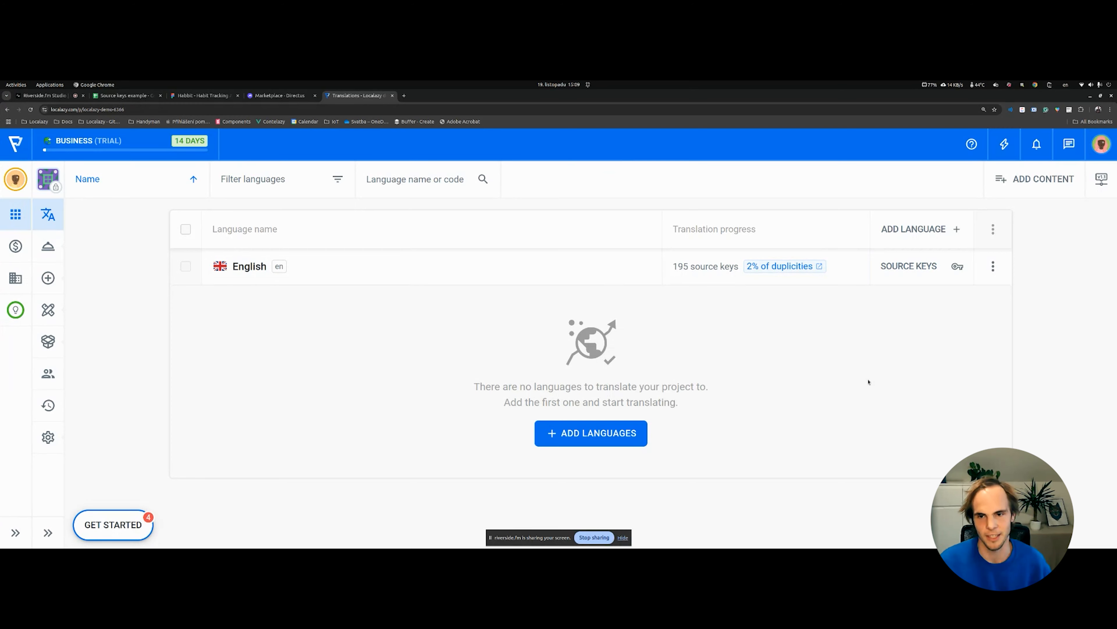
{"action": "left_click", "coordinate": [919, 237]}
{"action": "left_click", "coordinate": [550, 274]}
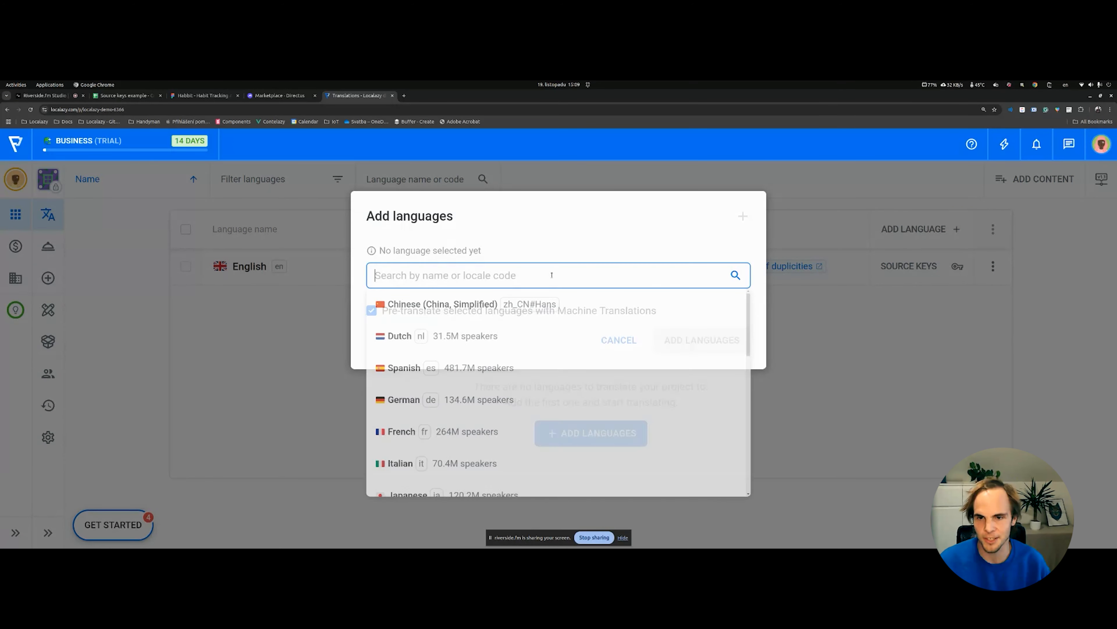
{"action": "type", "text": "germ"}
{"action": "left_click", "coordinate": [541, 304]}
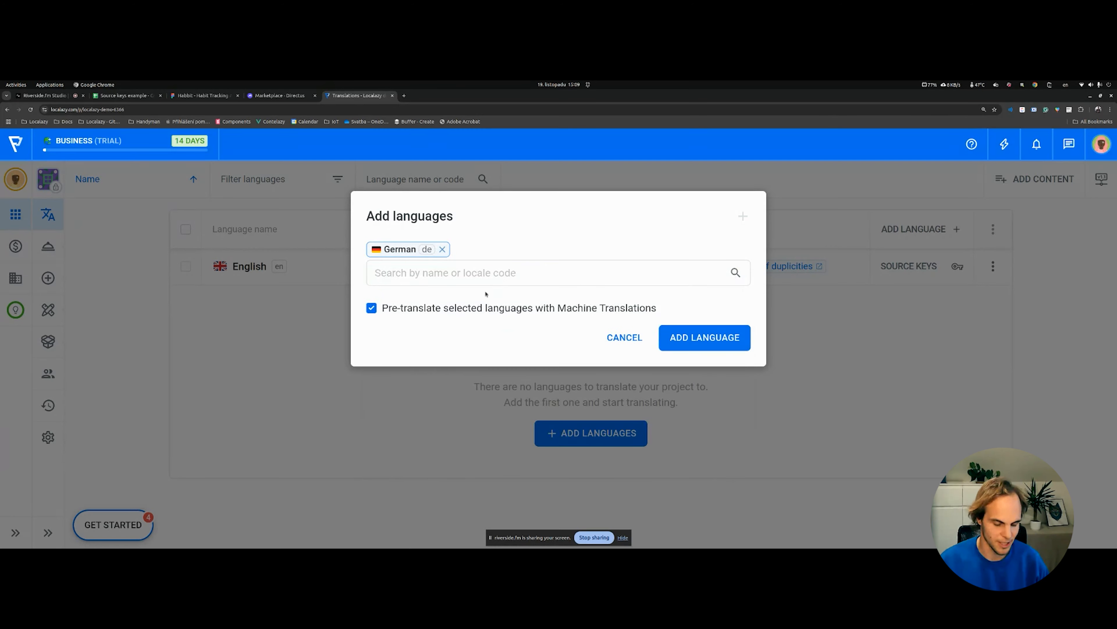
{"action": "left_click", "coordinate": [514, 273]}
{"action": "type", "text": "span"}
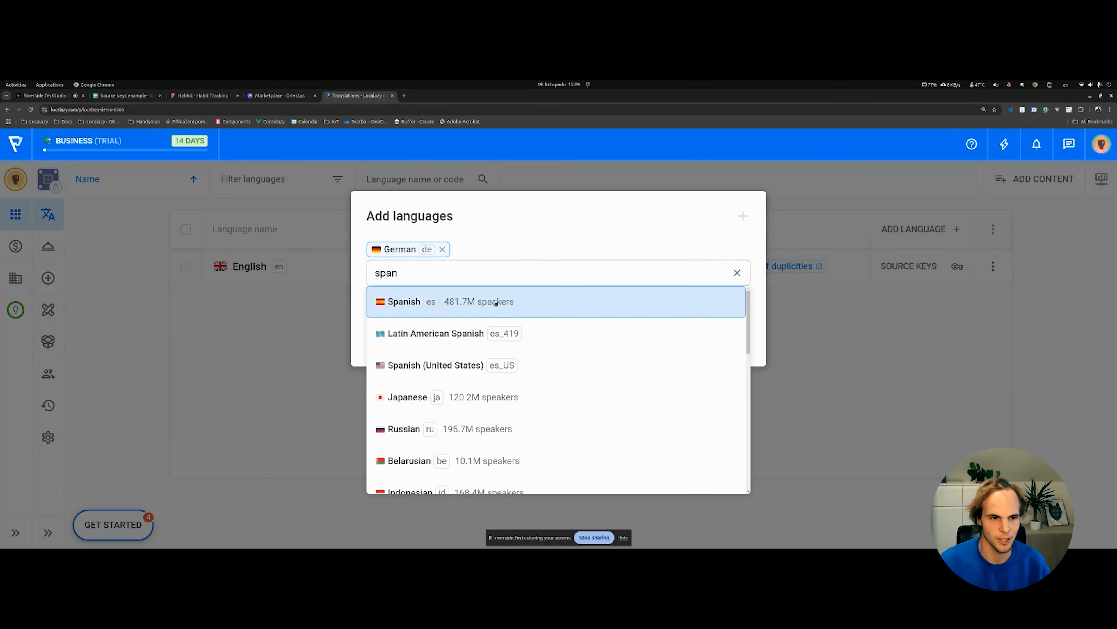
{"action": "left_click", "coordinate": [486, 300]}
{"action": "type", "text": "jap"}
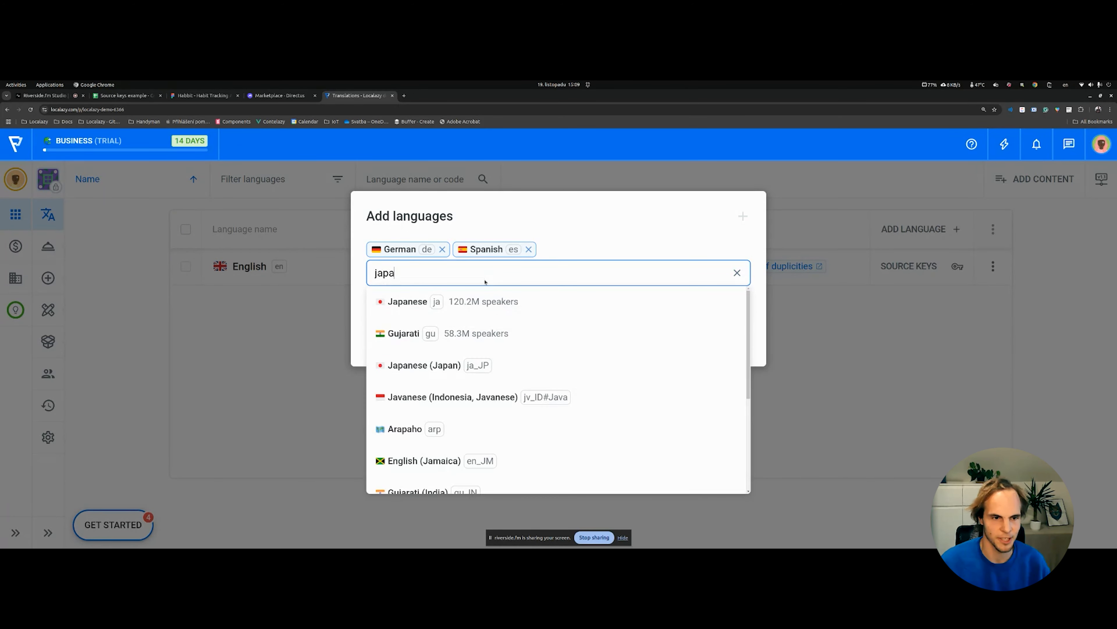
{"action": "left_click", "coordinate": [528, 303]}
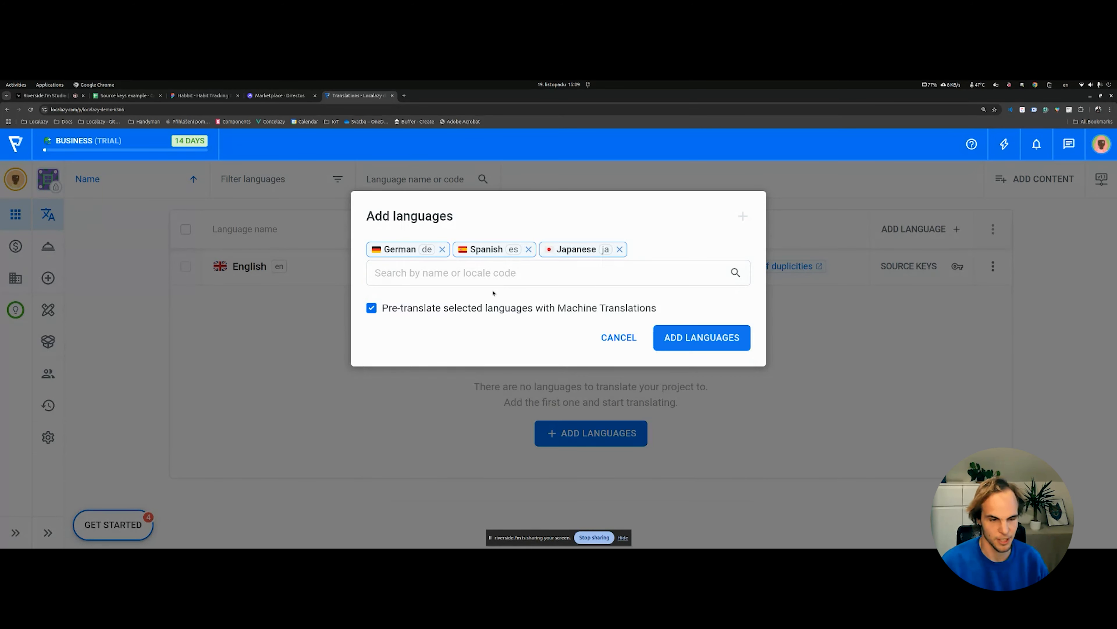
{"action": "left_click", "coordinate": [659, 339]}
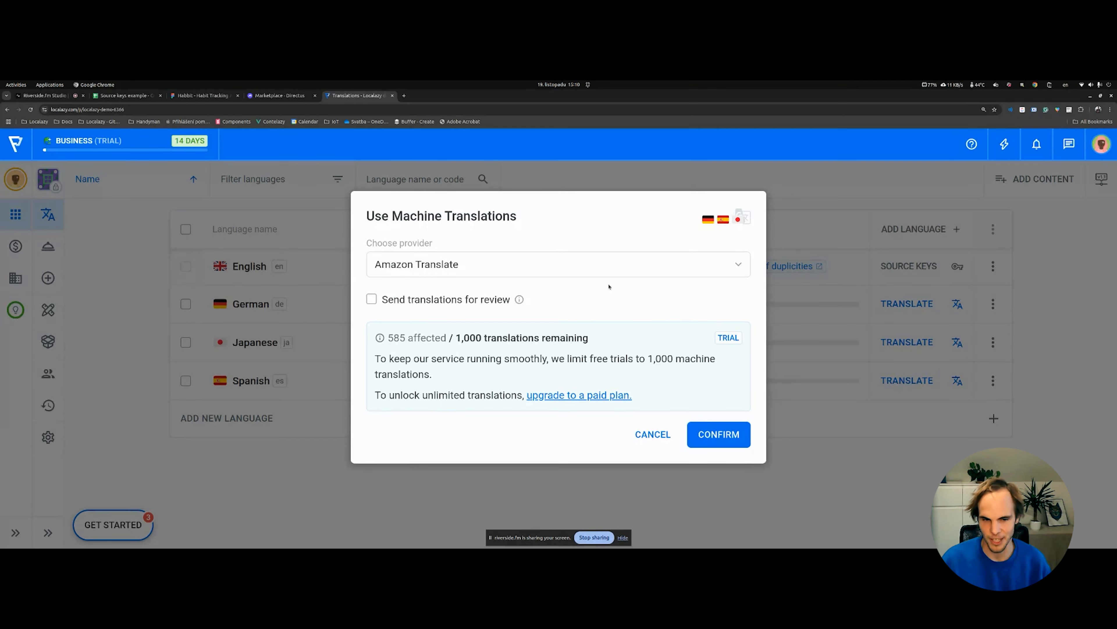
Step: Choose Google Translate as the machine translation provider and run it for German, Spanish and Japanese
{"action": "left_click", "coordinate": [597, 270]}
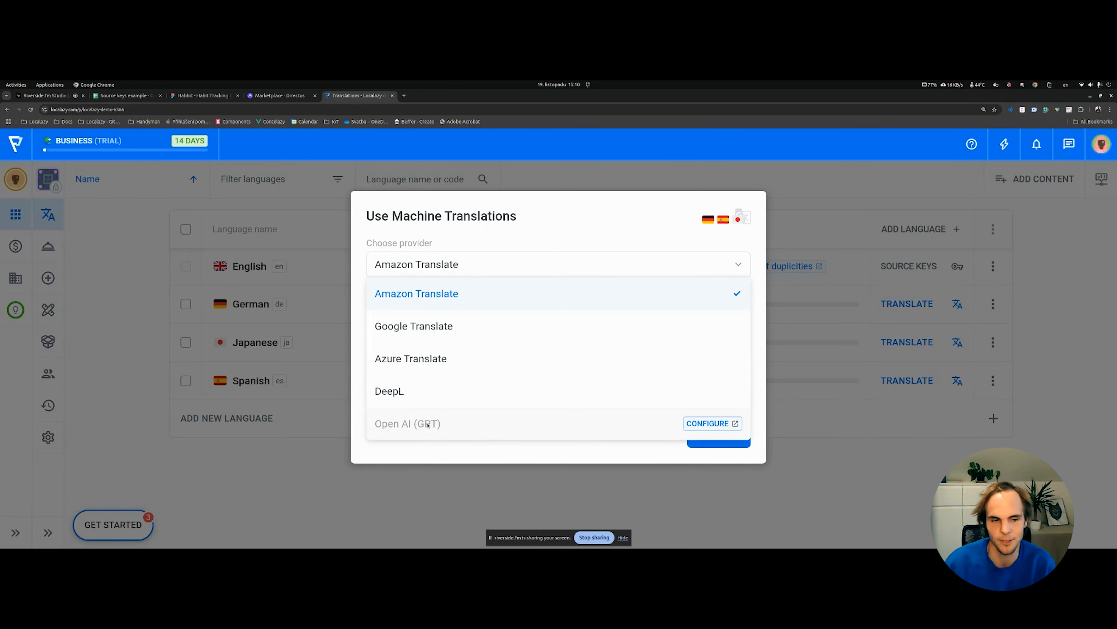
{"action": "left_click", "coordinate": [499, 289]}
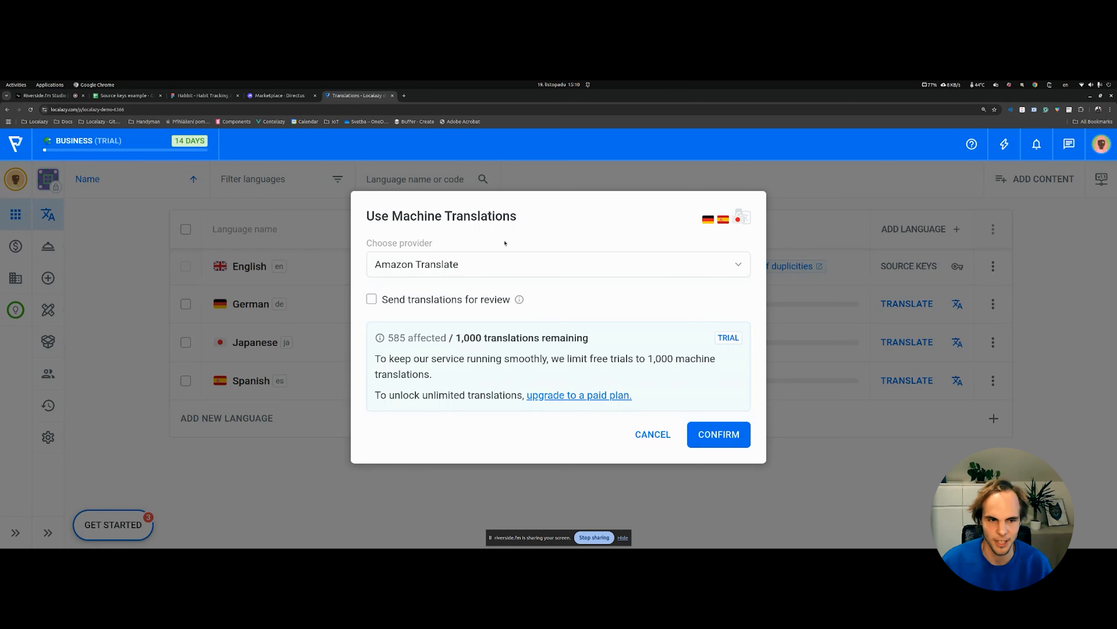
{"action": "left_click", "coordinate": [516, 268]}
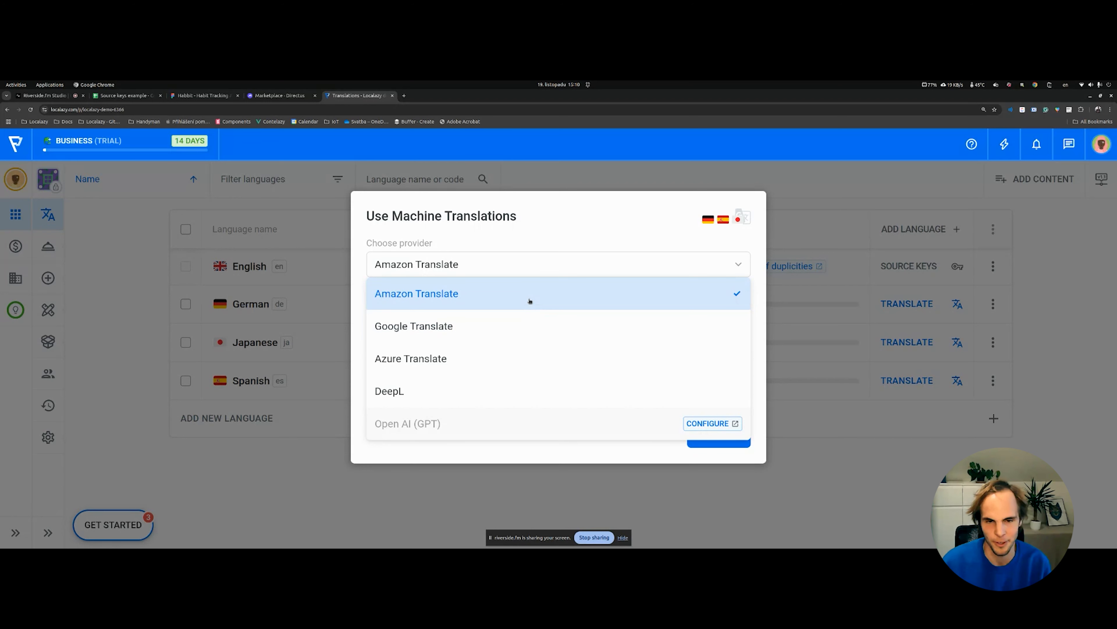
{"action": "left_click", "coordinate": [522, 325]}
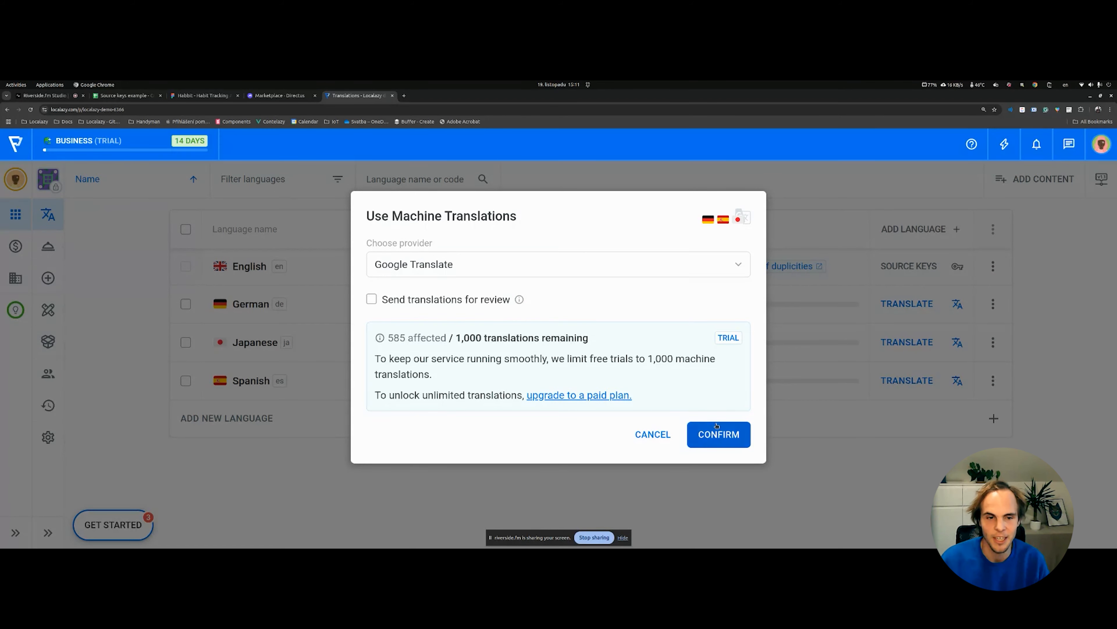
{"action": "left_click", "coordinate": [734, 441]}
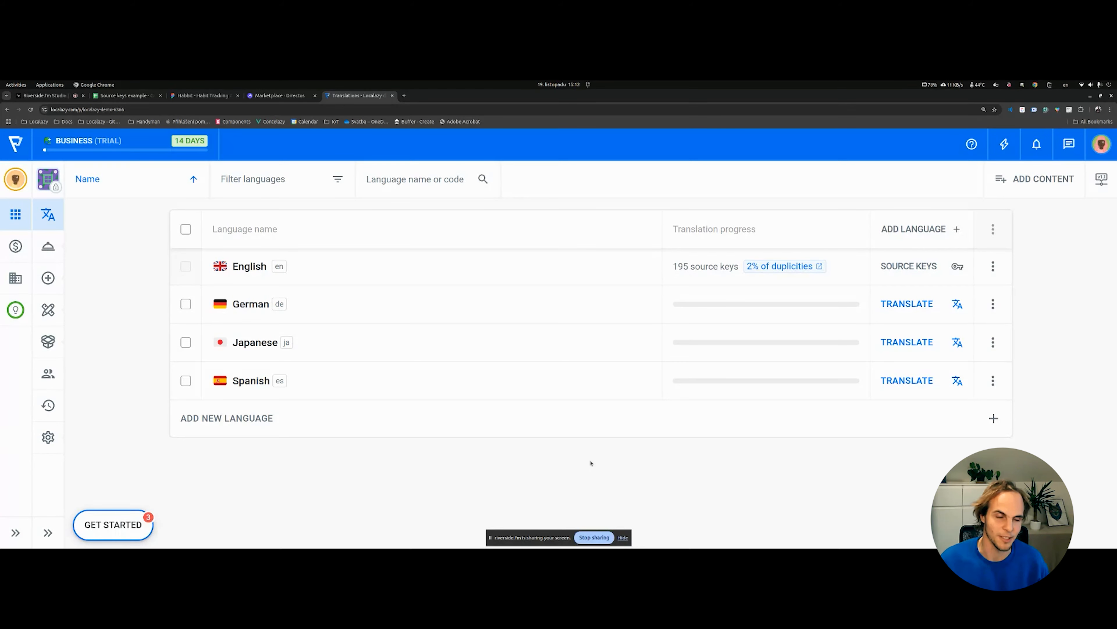
Step: Reload the project page and dismiss the getting-started checklist to check the translation progress of each language
{"action": "key", "text": "F5"}
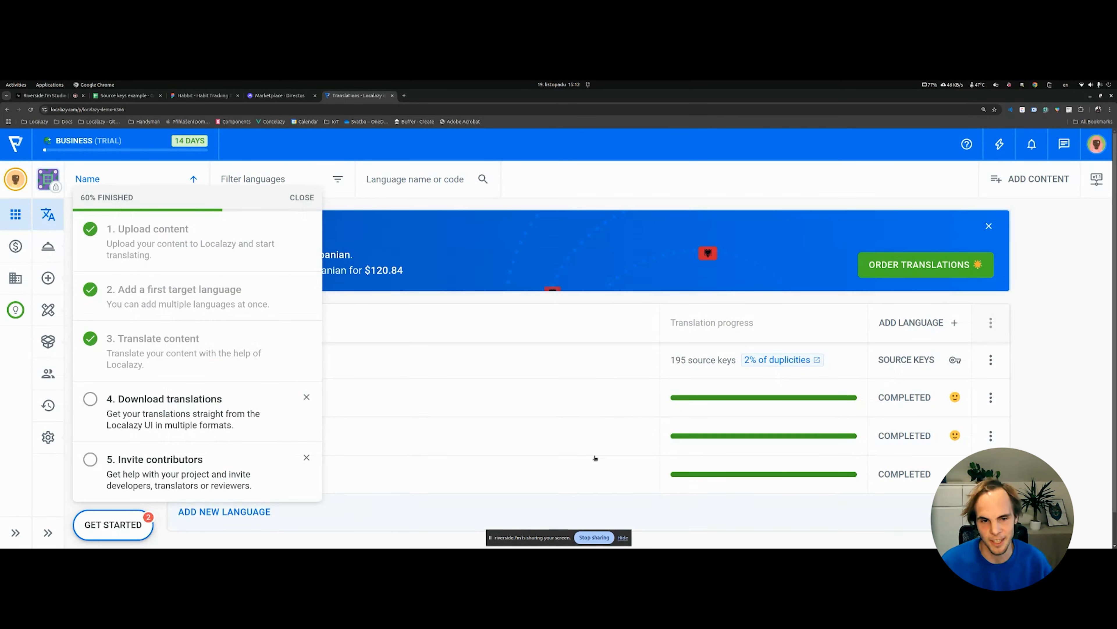
{"action": "left_click", "coordinate": [302, 197]}
{"action": "scroll", "coordinate": [660, 337], "scroll_direction": "down", "scroll_amount": 1}
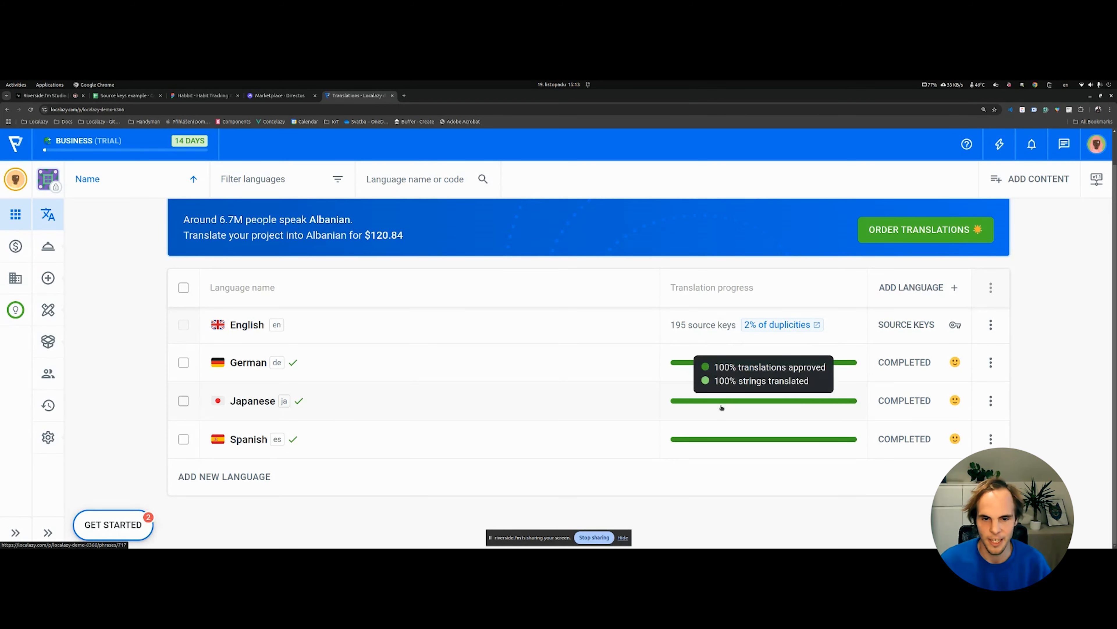
Step: Inspect the download options for all target languages, close them without exporting and return to the translations overview
{"action": "left_click", "coordinate": [184, 288]}
{"action": "left_click", "coordinate": [987, 291]}
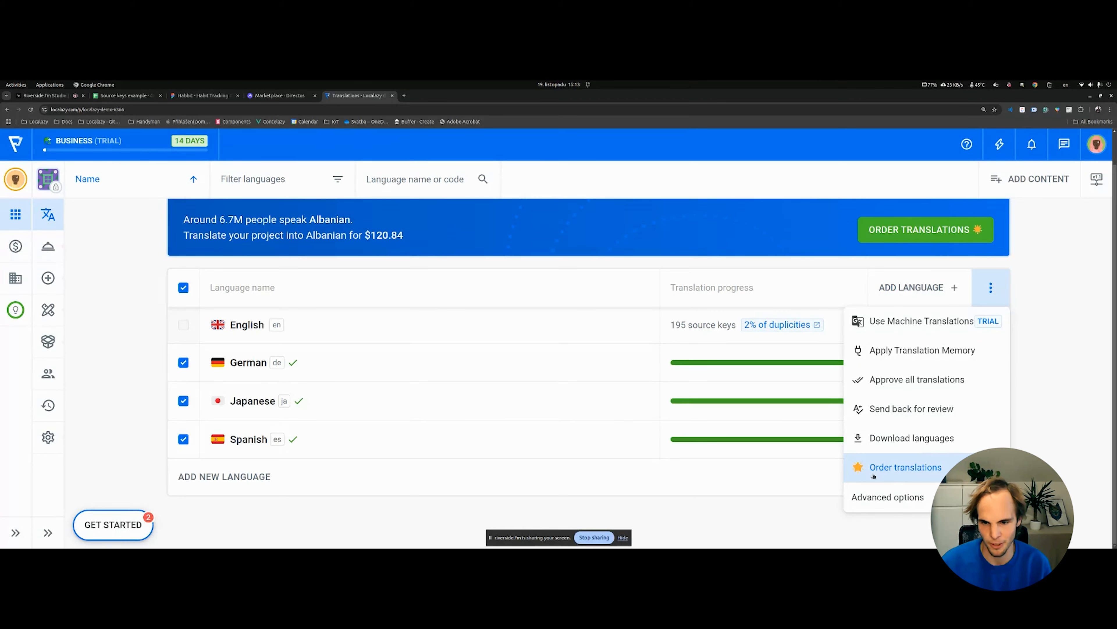
{"action": "left_click", "coordinate": [912, 438]}
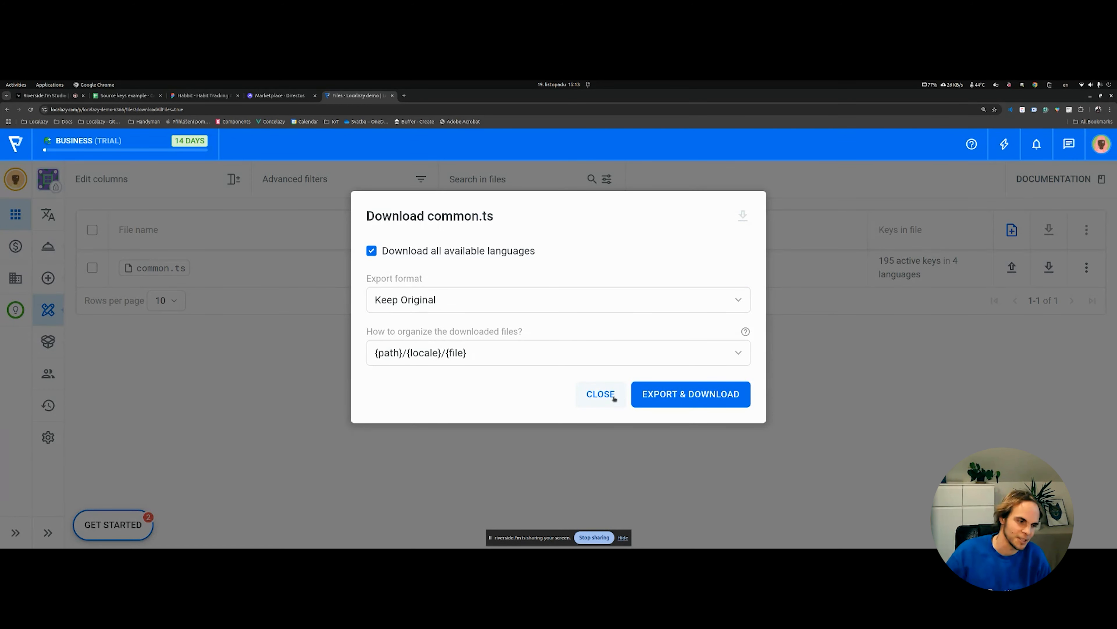
{"action": "left_click", "coordinate": [614, 396]}
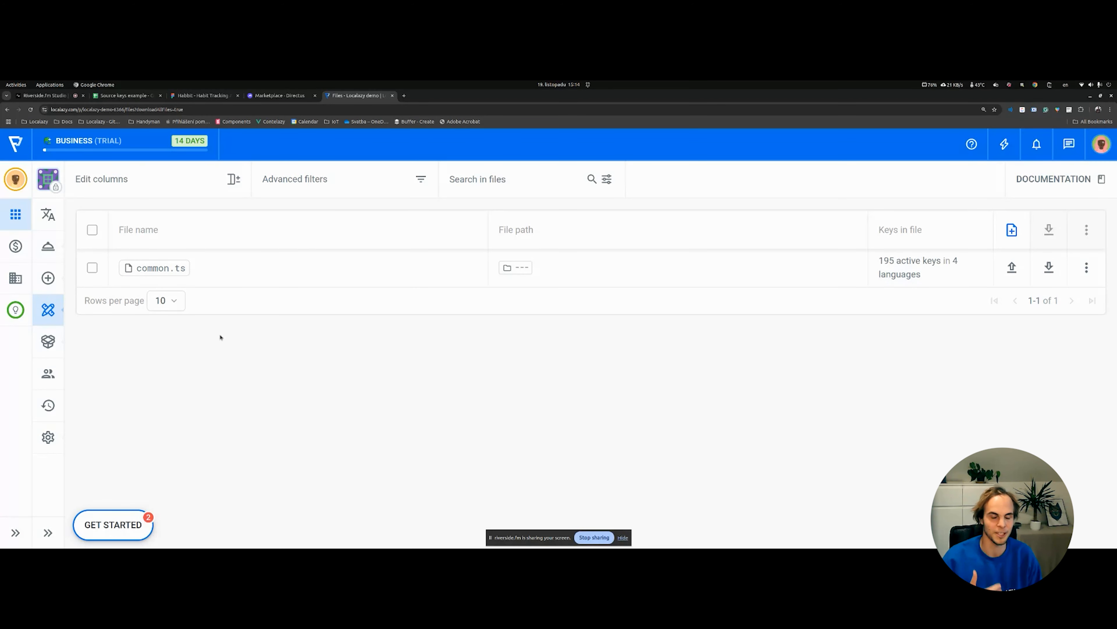
{"action": "left_click", "coordinate": [49, 215]}
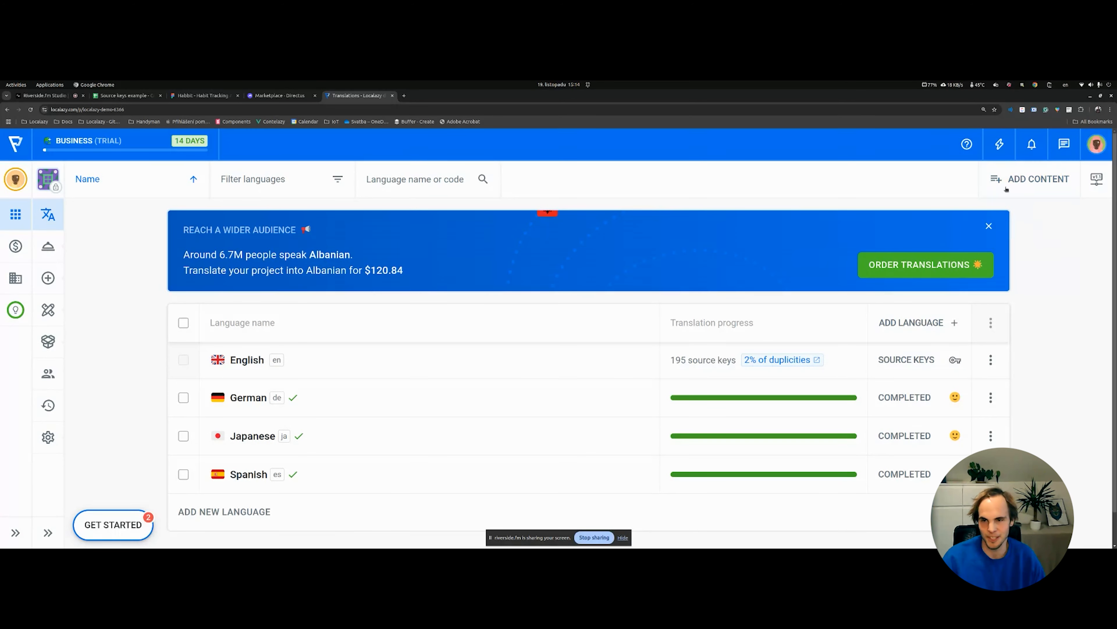
Step: Start uploading new source language files and choose every file in the Documents/presentations/webinars/full folder
{"action": "left_click", "coordinate": [1022, 179]}
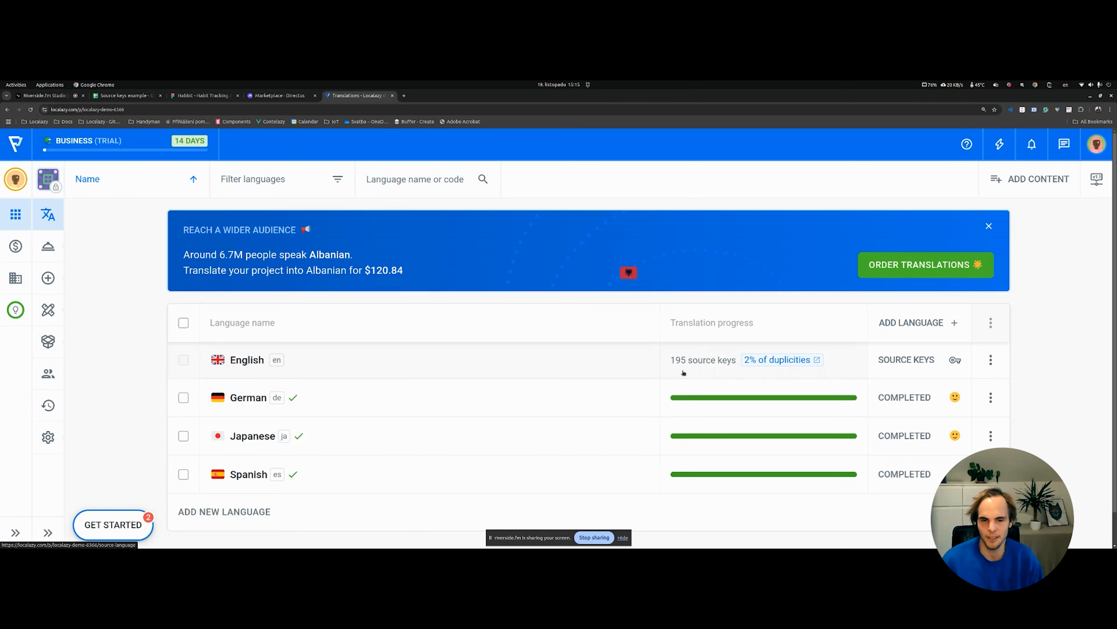
{"action": "left_click", "coordinate": [1034, 181]}
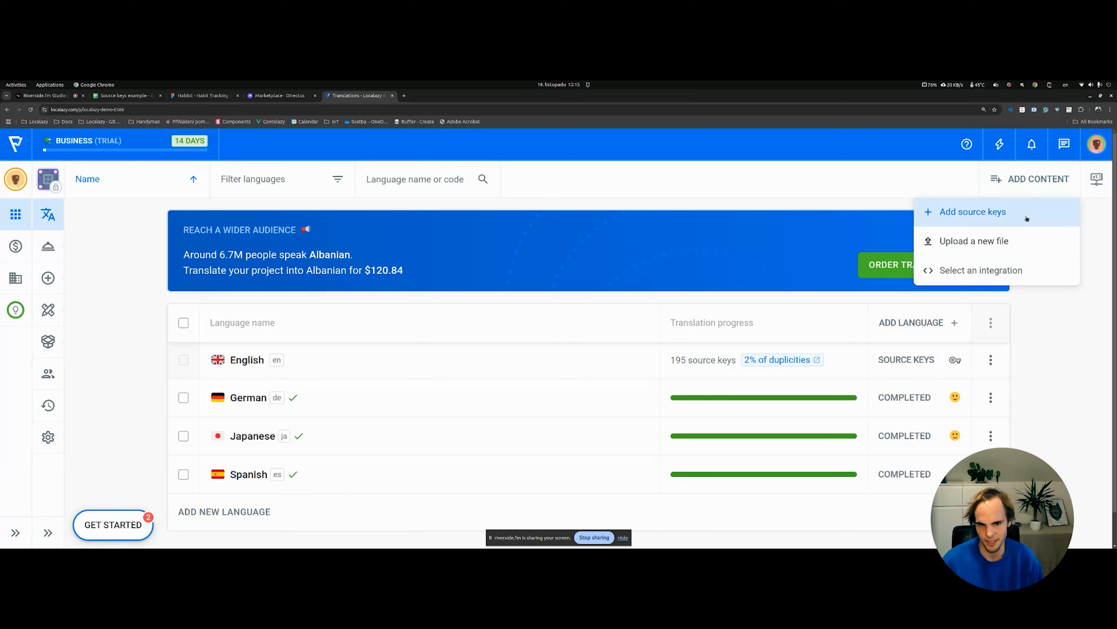
{"action": "left_click", "coordinate": [981, 242]}
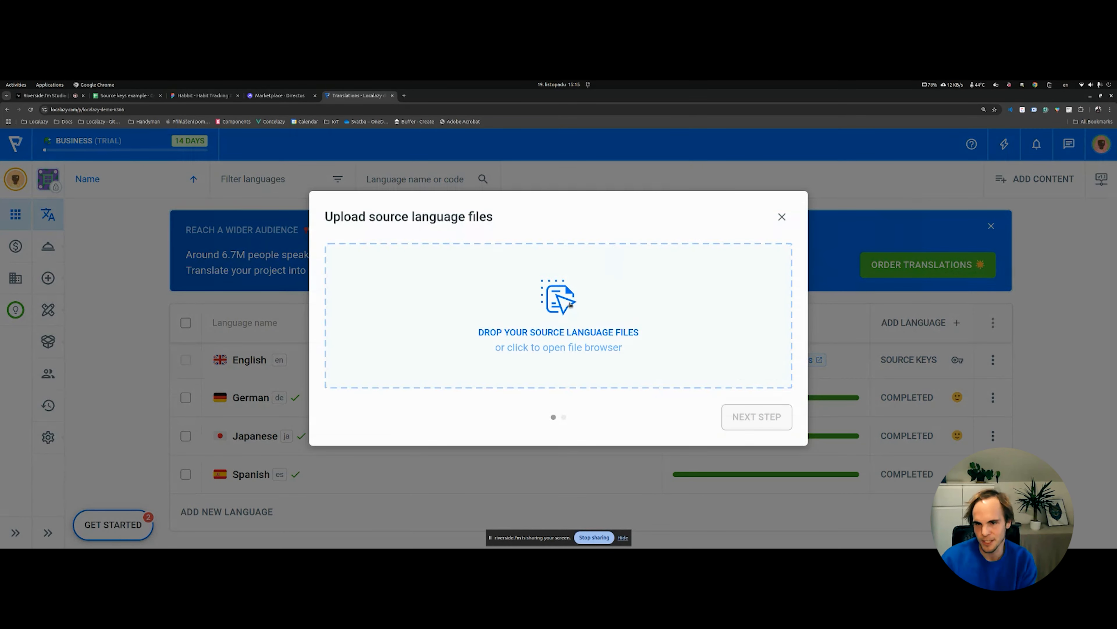
{"action": "left_click", "coordinate": [559, 318]}
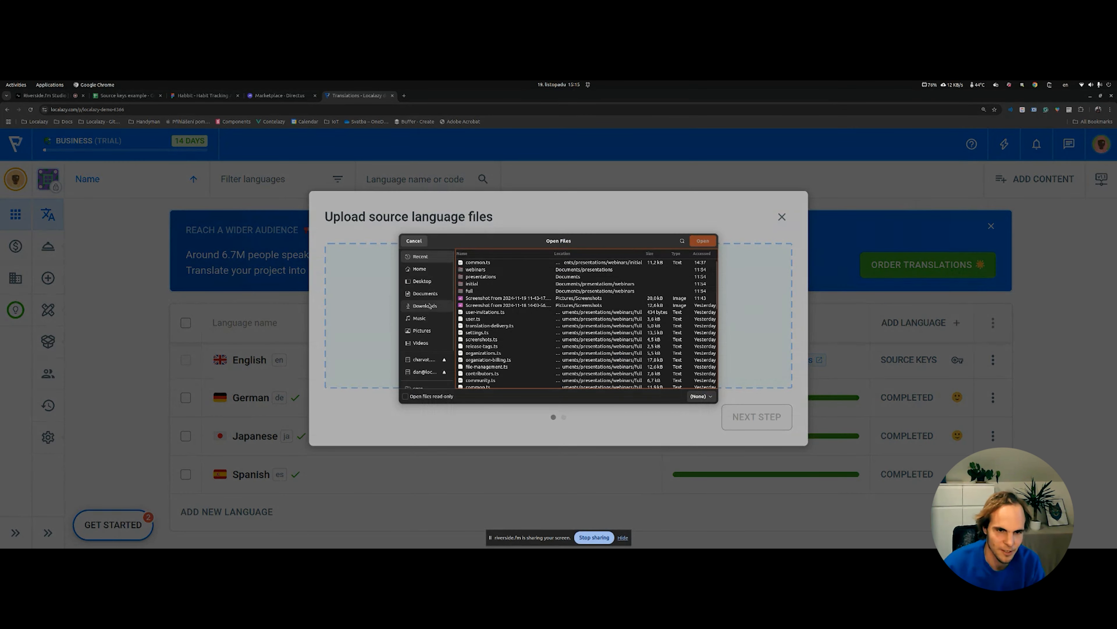
{"action": "left_click", "coordinate": [425, 293]}
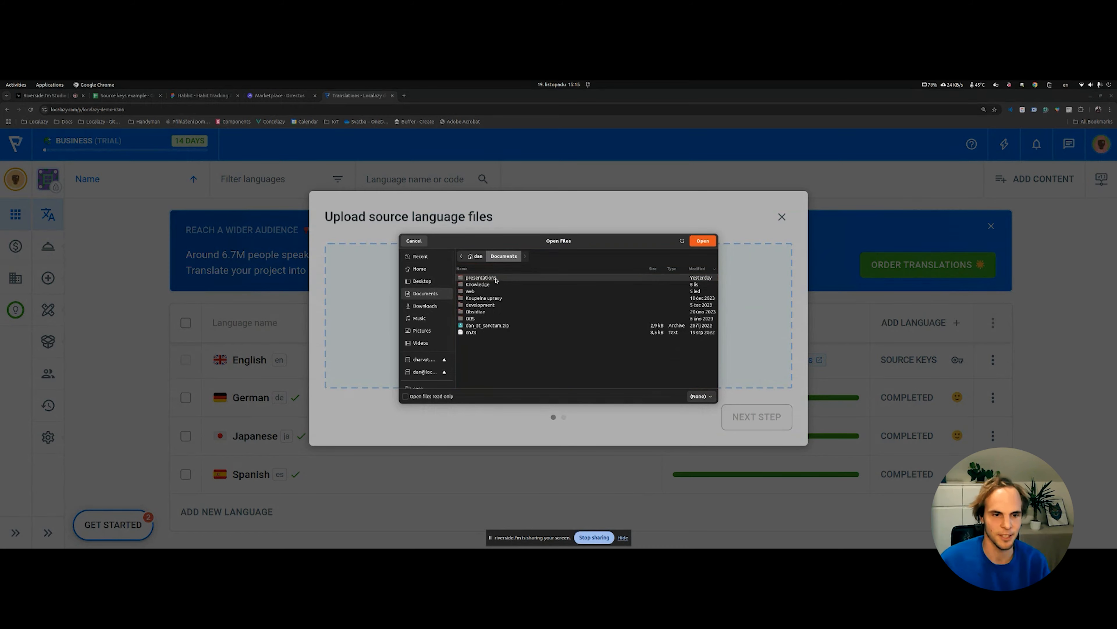
{"action": "double_click", "coordinate": [496, 278]}
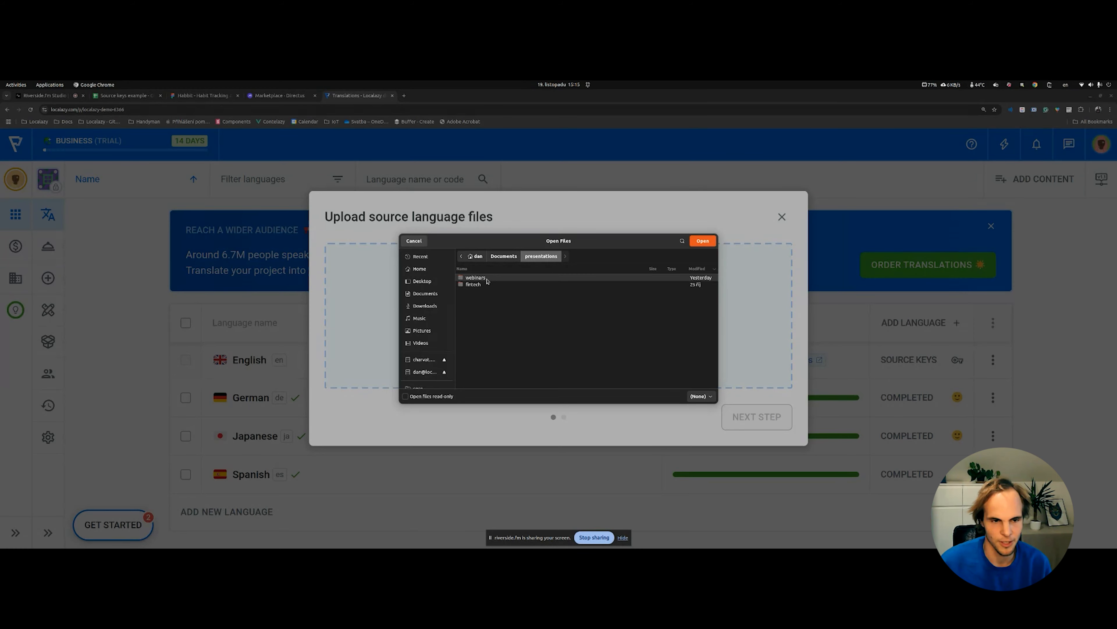
{"action": "double_click", "coordinate": [487, 278]}
{"action": "double_click", "coordinate": [487, 279]}
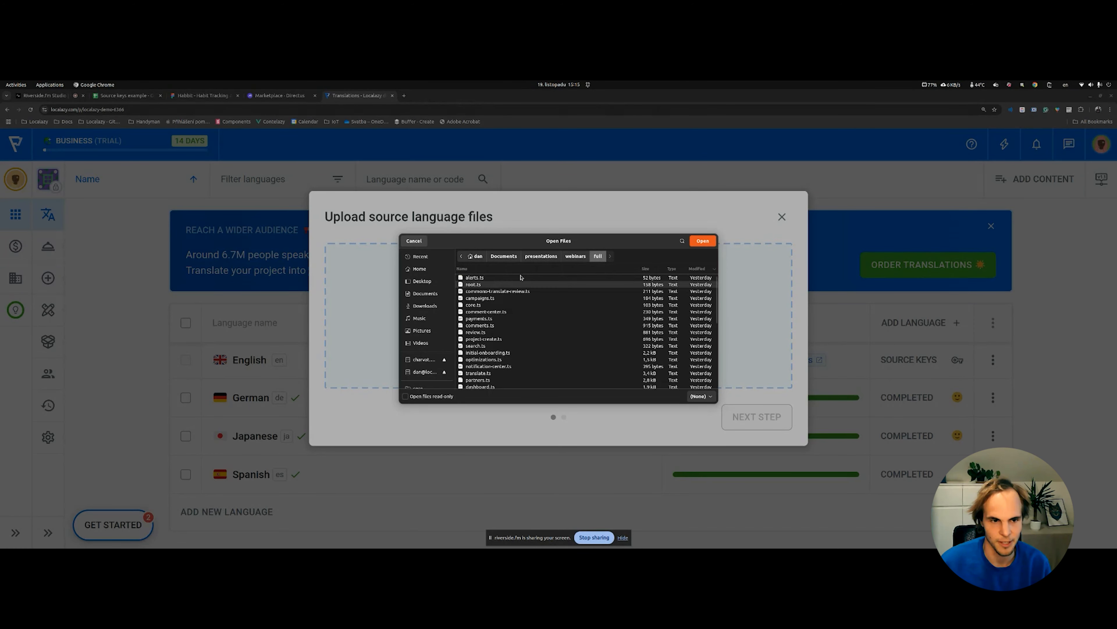
{"action": "key", "text": "ctrl+a"}
{"action": "left_click", "coordinate": [702, 240]}
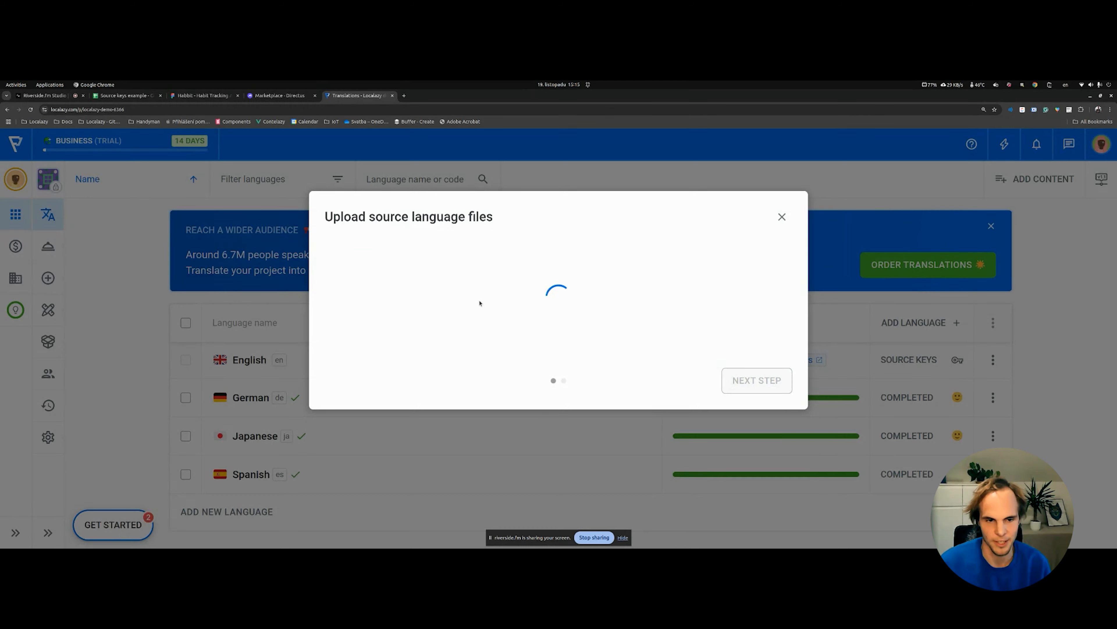
Step: Review the list of chosen files and upload them as English Javascript/Typescript source content with both import options left off
{"action": "scroll", "coordinate": [484, 335], "scroll_direction": "down", "scroll_amount": 9}
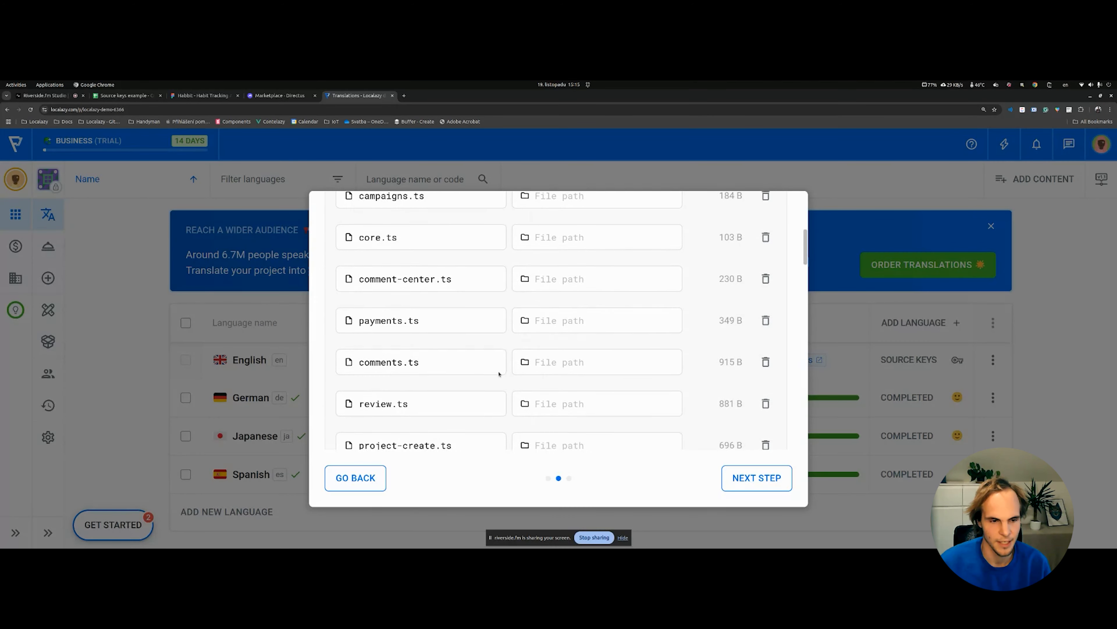
{"action": "scroll", "coordinate": [470, 372], "scroll_direction": "down", "scroll_amount": 10}
{"action": "scroll", "coordinate": [498, 375], "scroll_direction": "up", "scroll_amount": 8}
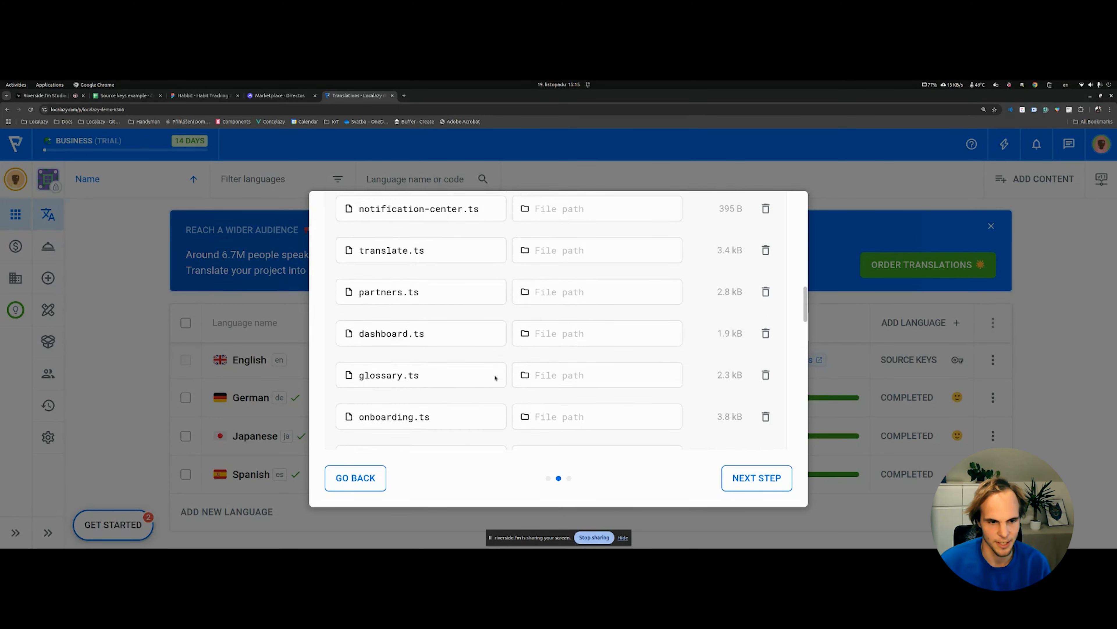
{"action": "scroll", "coordinate": [502, 370], "scroll_direction": "up", "scroll_amount": 10}
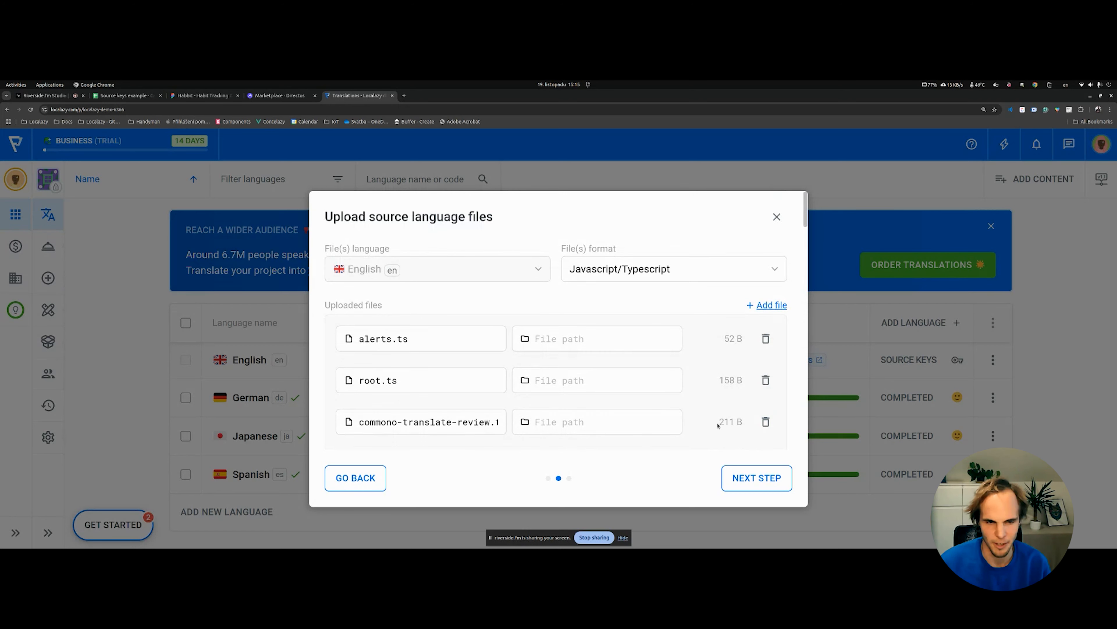
{"action": "left_click", "coordinate": [747, 479]}
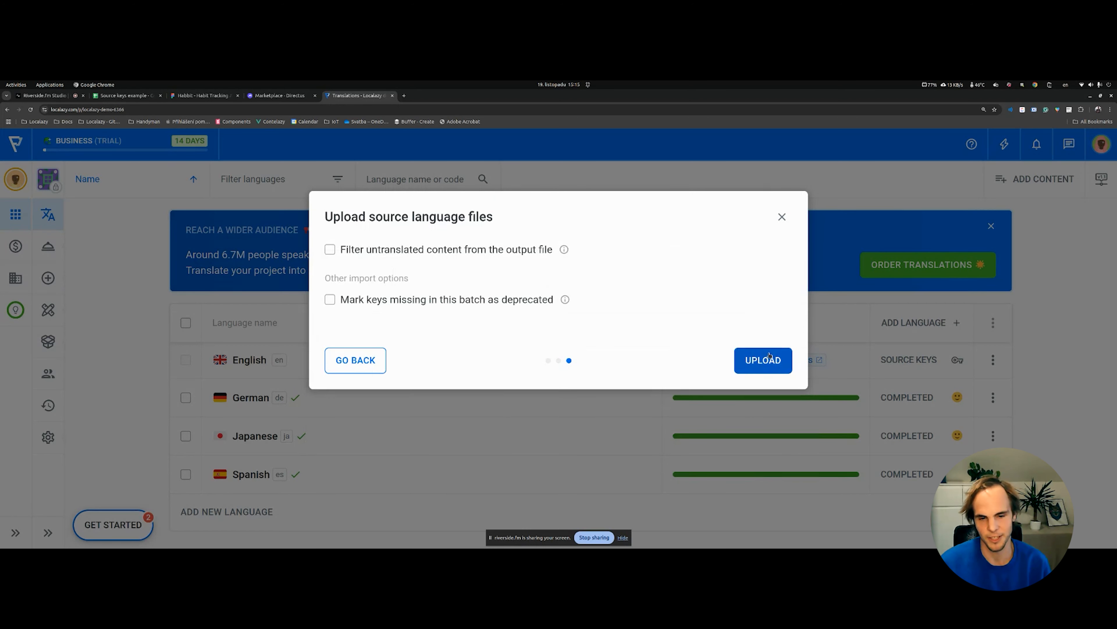
{"action": "left_click", "coordinate": [744, 355]}
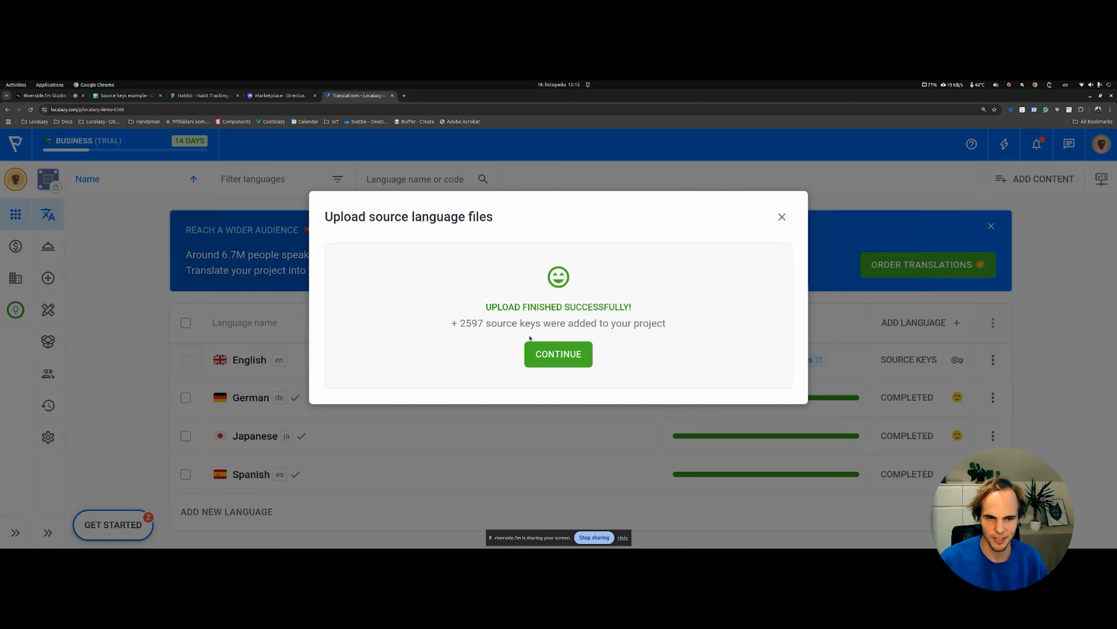
{"action": "left_click_drag", "start_coordinate": [456, 323], "coordinate": [483, 323]}
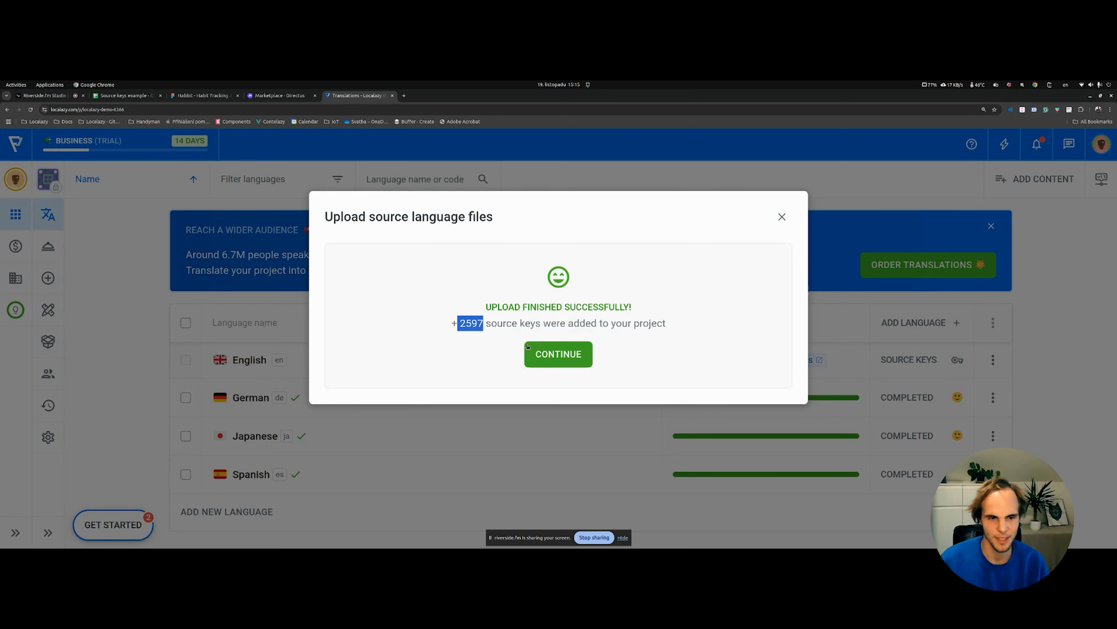
{"action": "left_click", "coordinate": [557, 360]}
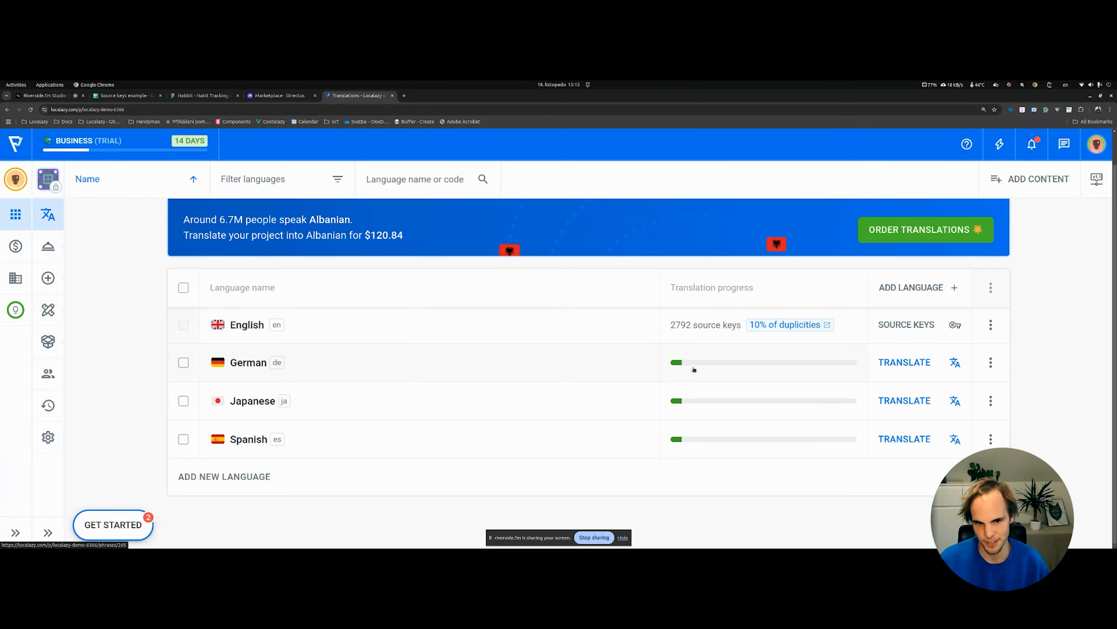
Step: Apply Translation Memory from the current Localazy demo project to German, Japanese and Spanish without sending translations for review
{"action": "mouse_move", "coordinate": [694, 366]}
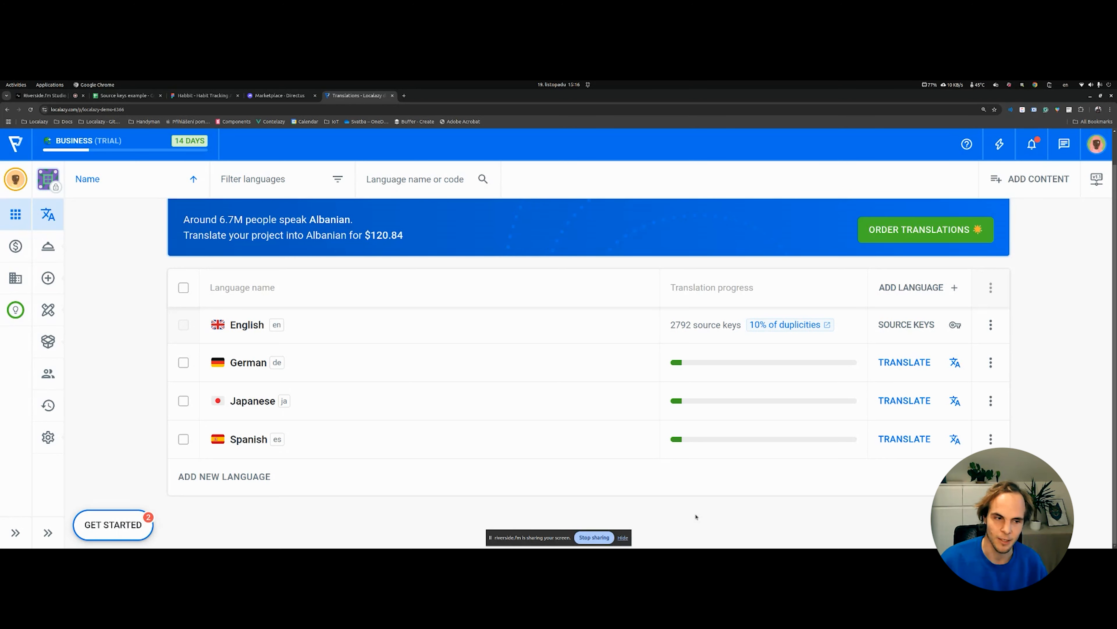
{"action": "mouse_move", "coordinate": [685, 441]}
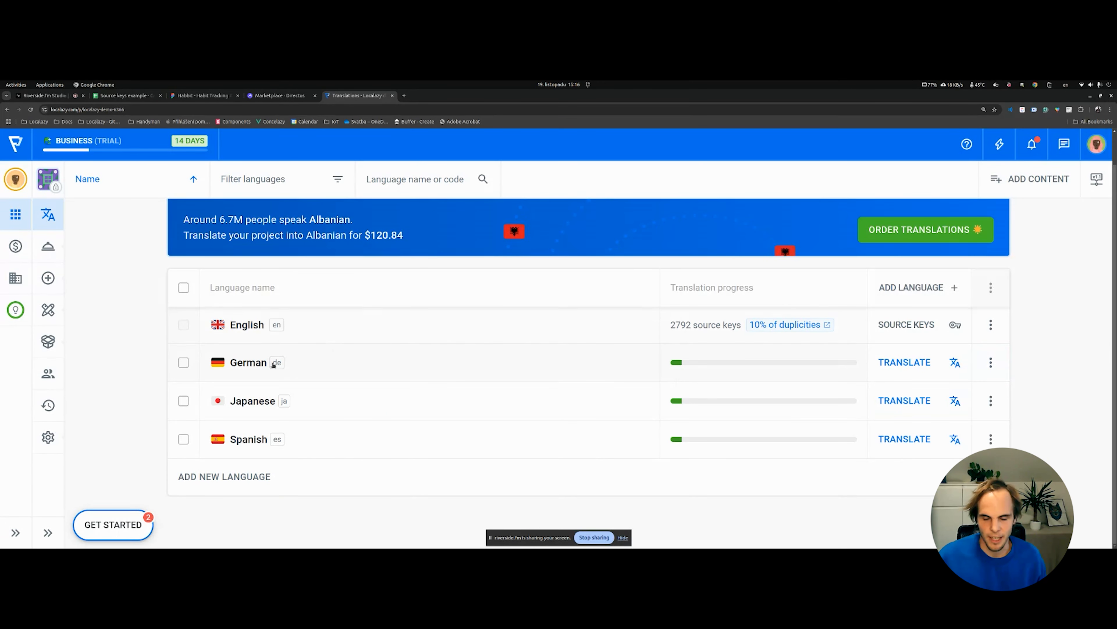
{"action": "left_click", "coordinate": [183, 289]}
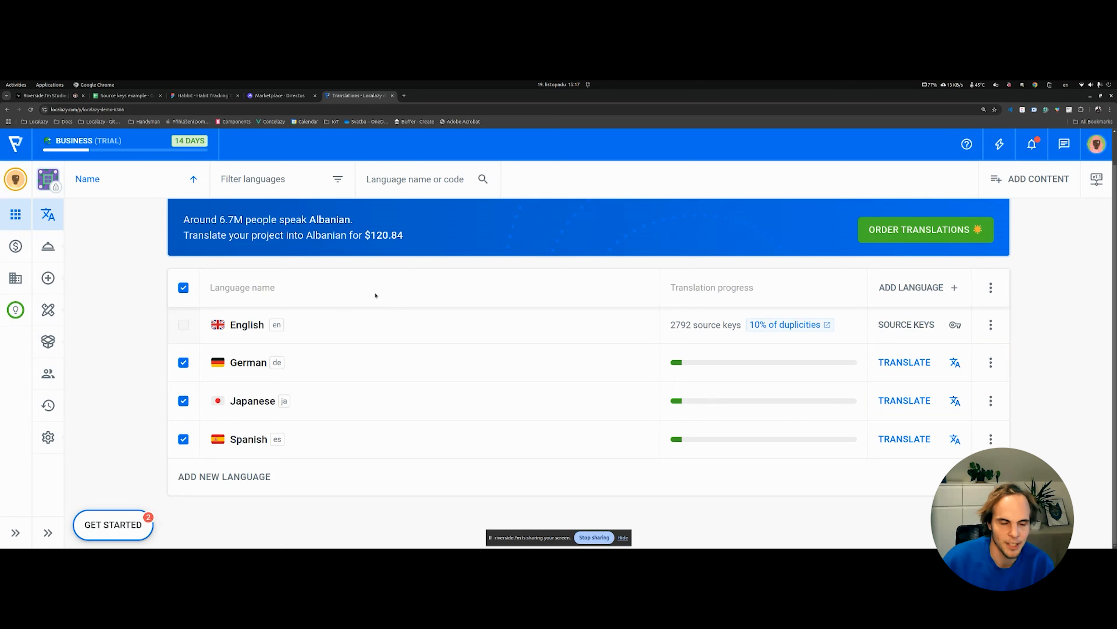
{"action": "left_click", "coordinate": [985, 290]}
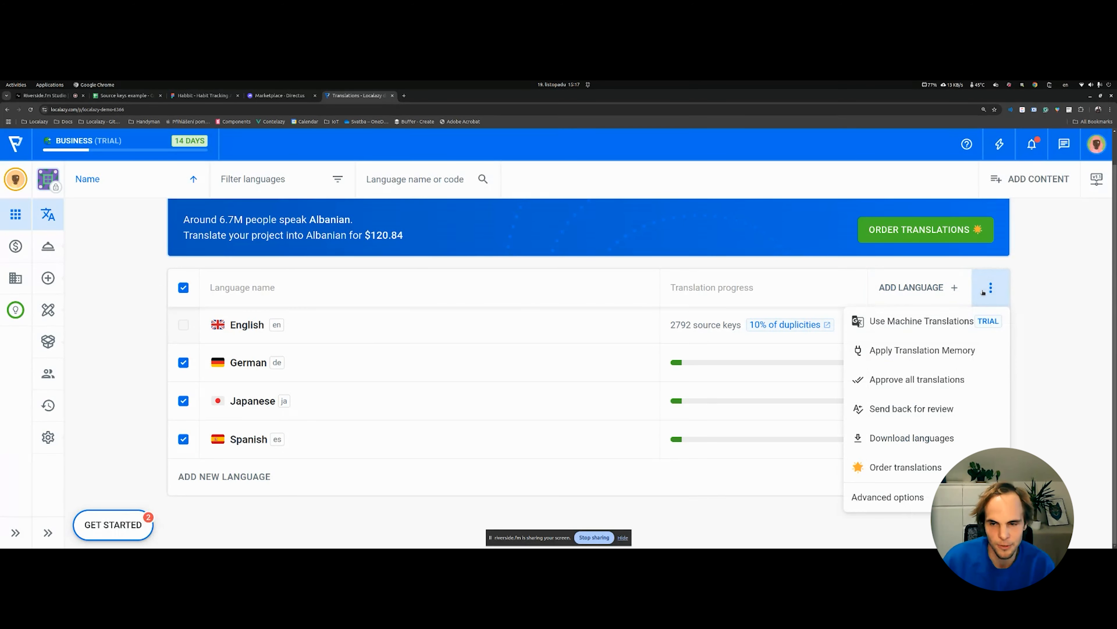
{"action": "left_click", "coordinate": [912, 358]}
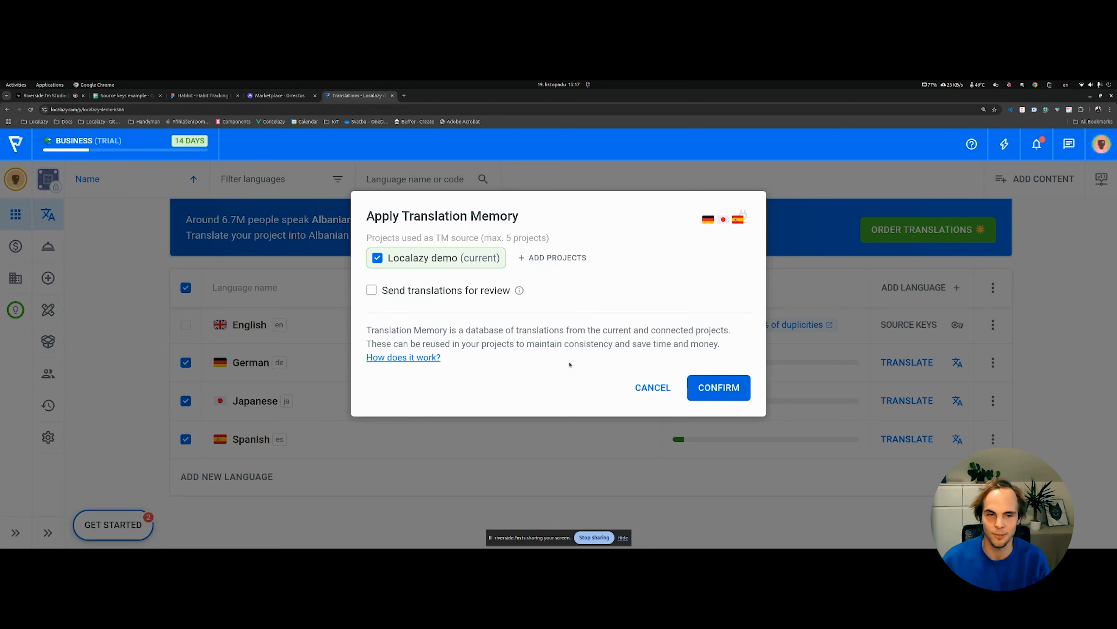
{"action": "left_click", "coordinate": [719, 388]}
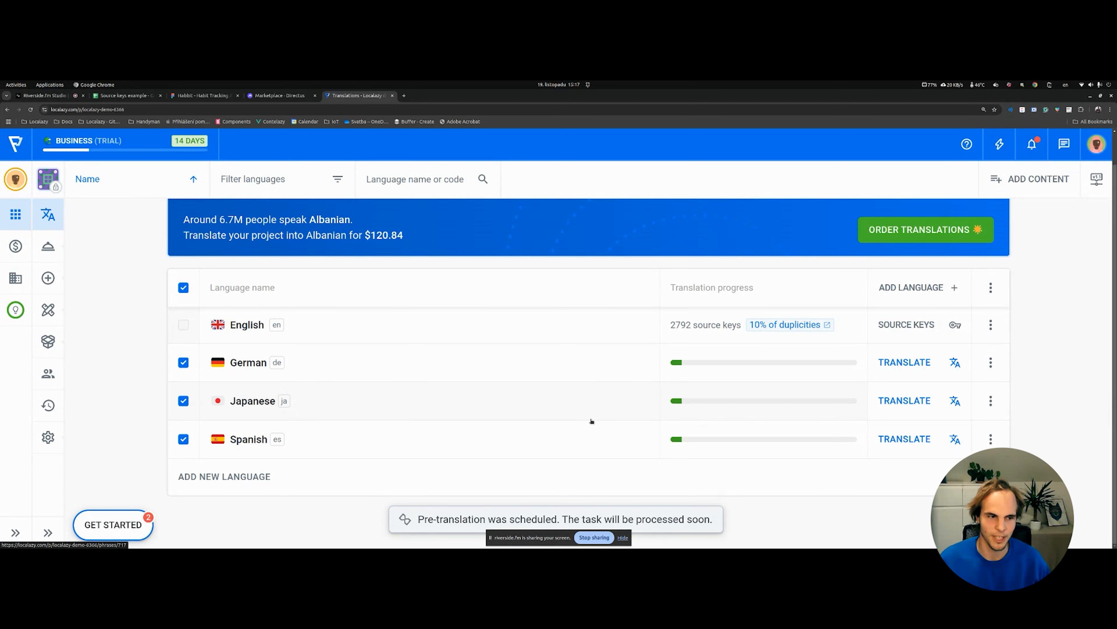
Step: Open the German translations and search the strings for "cancel"
{"action": "left_click", "coordinate": [526, 369]}
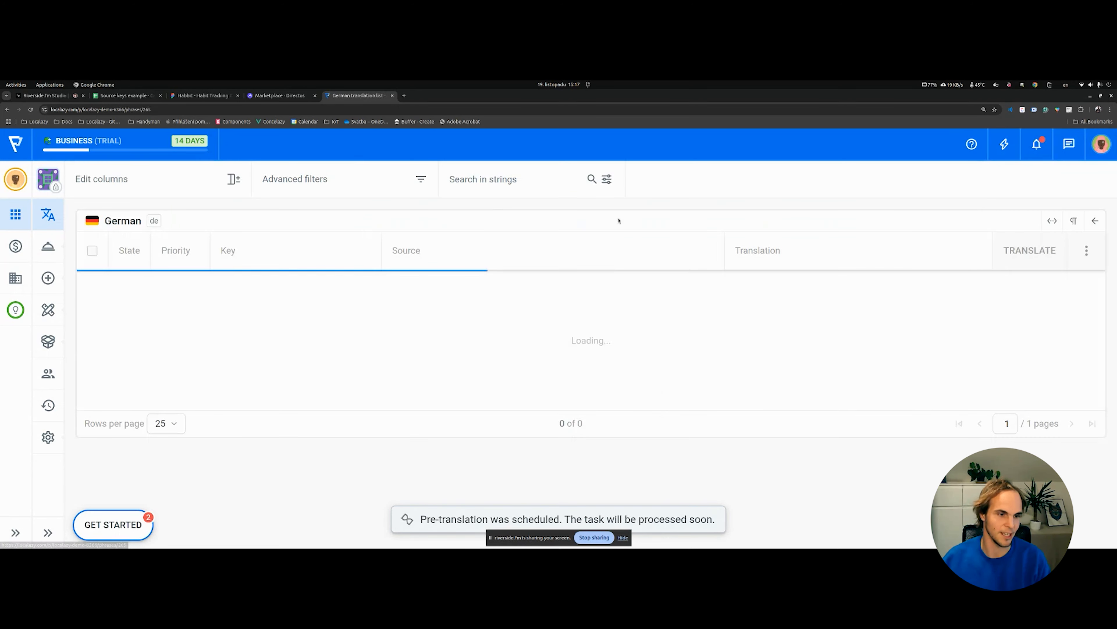
{"action": "left_click", "coordinate": [549, 178]}
{"action": "type", "text": "cancel"}
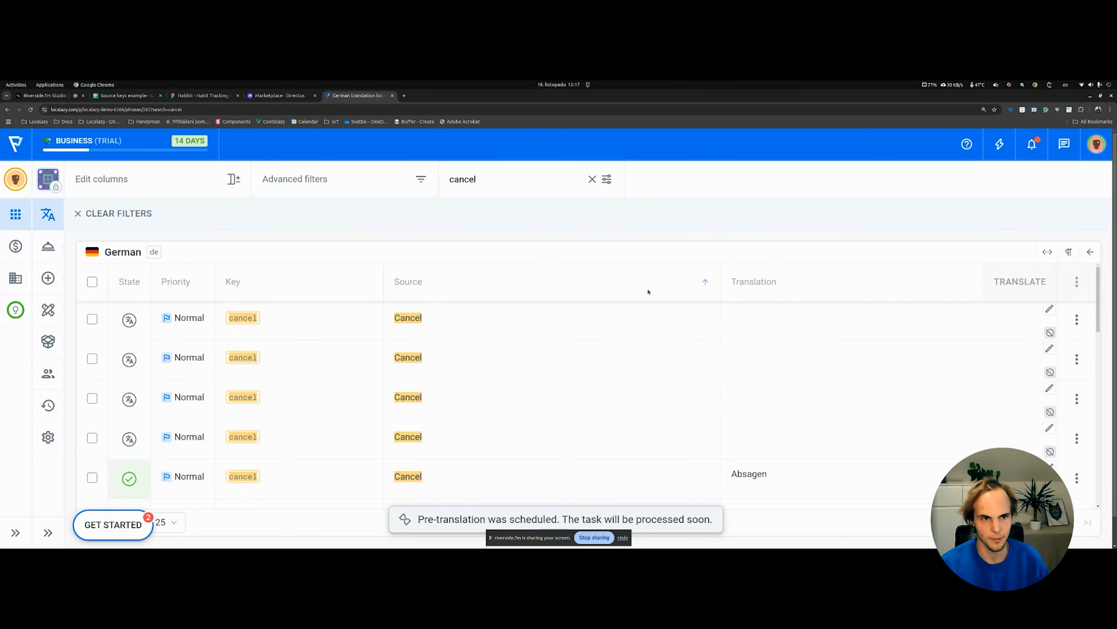
{"action": "scroll", "coordinate": [434, 441], "scroll_direction": "up", "scroll_amount": 1}
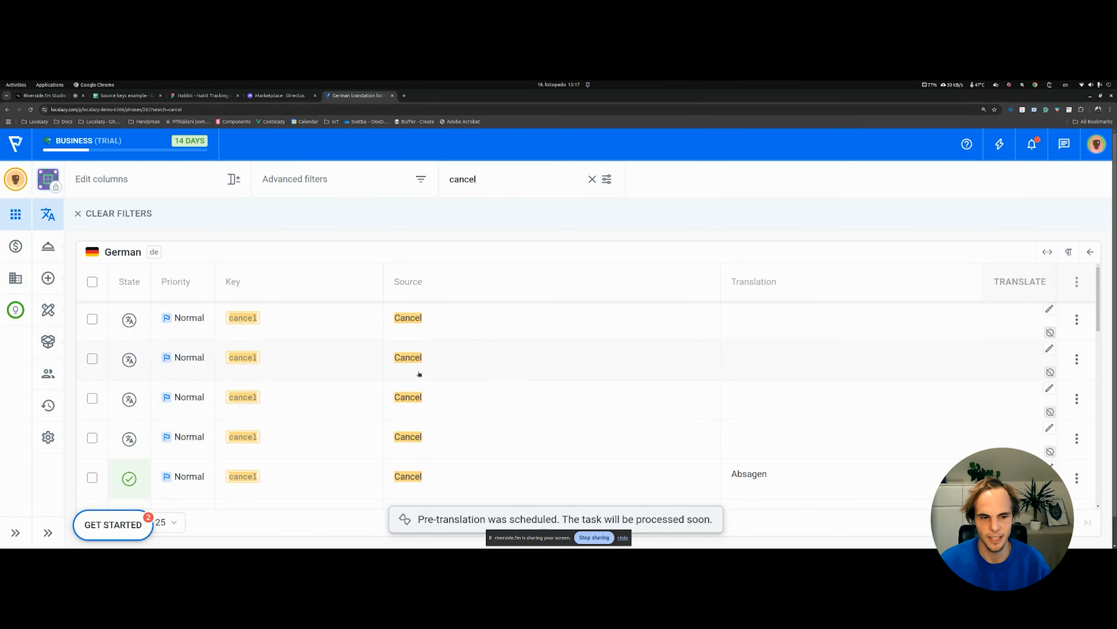
Step: Examine the German strings matching "cancel" and their translations, along with the status of the scheduled pre-translation
{"action": "scroll", "coordinate": [456, 345], "scroll_direction": "down", "scroll_amount": 1}
{"action": "scroll", "coordinate": [367, 425], "scroll_direction": "down", "scroll_amount": 4}
{"action": "scroll", "coordinate": [348, 425], "scroll_direction": "up", "scroll_amount": 2}
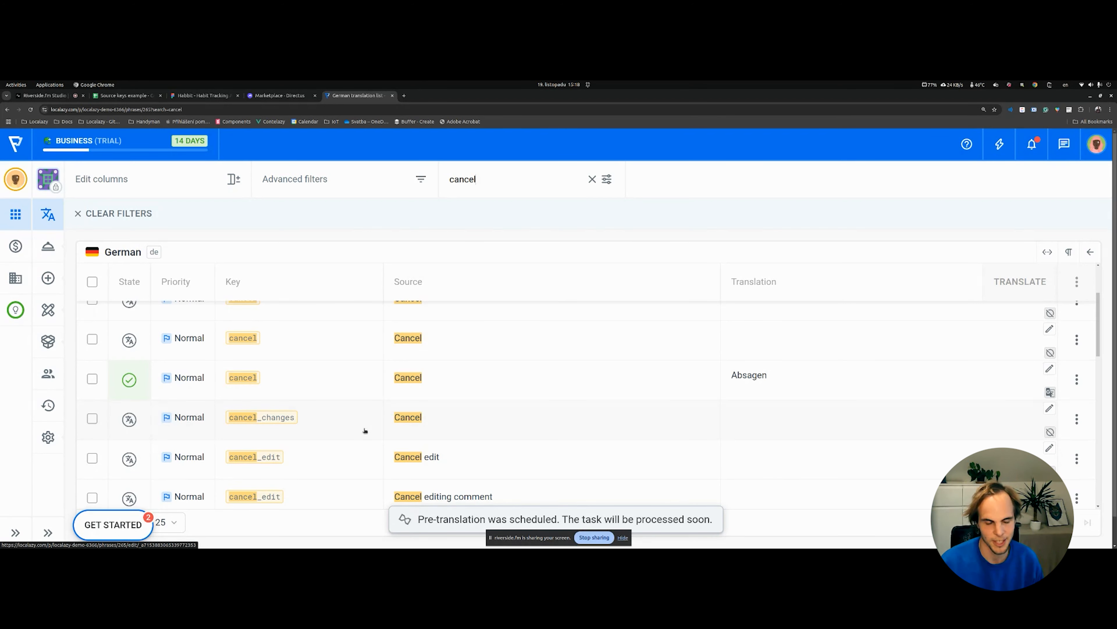
{"action": "scroll", "coordinate": [378, 430], "scroll_direction": "up", "scroll_amount": 2}
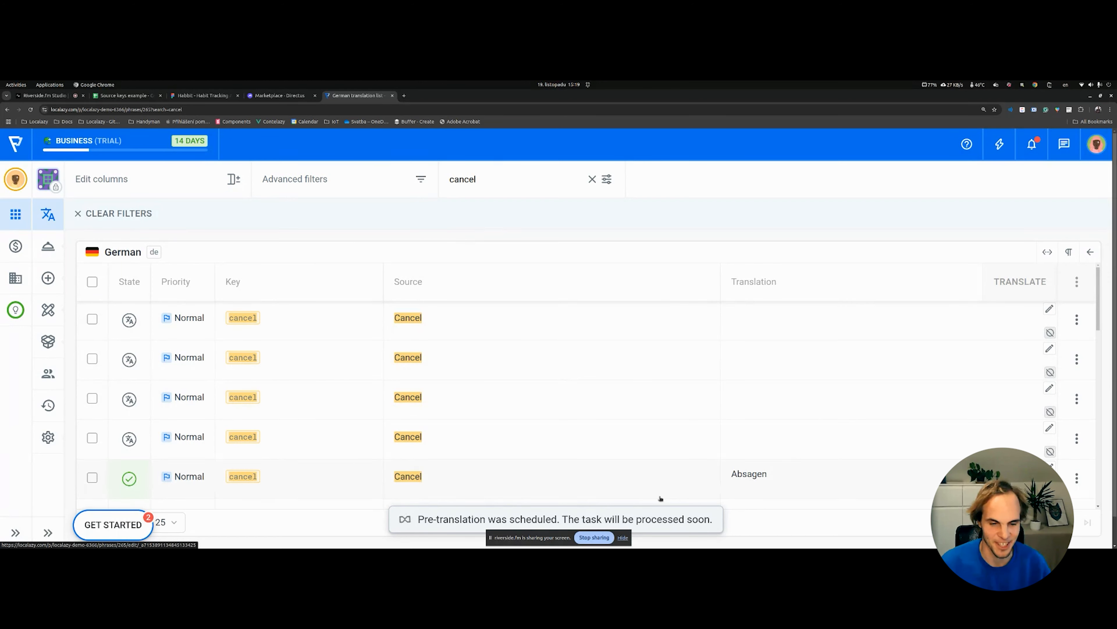
{"action": "left_click_drag", "start_coordinate": [713, 519], "coordinate": [376, 513]}
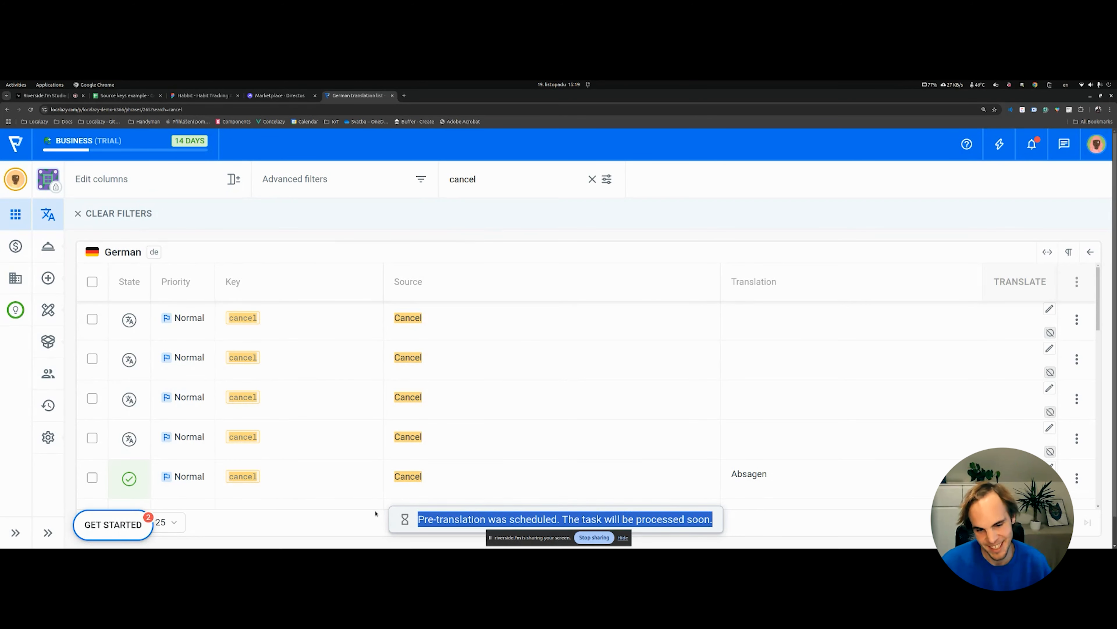
{"action": "scroll", "coordinate": [511, 490], "scroll_direction": "down", "scroll_amount": 3}
{"action": "scroll", "coordinate": [572, 467], "scroll_direction": "up", "scroll_amount": 3}
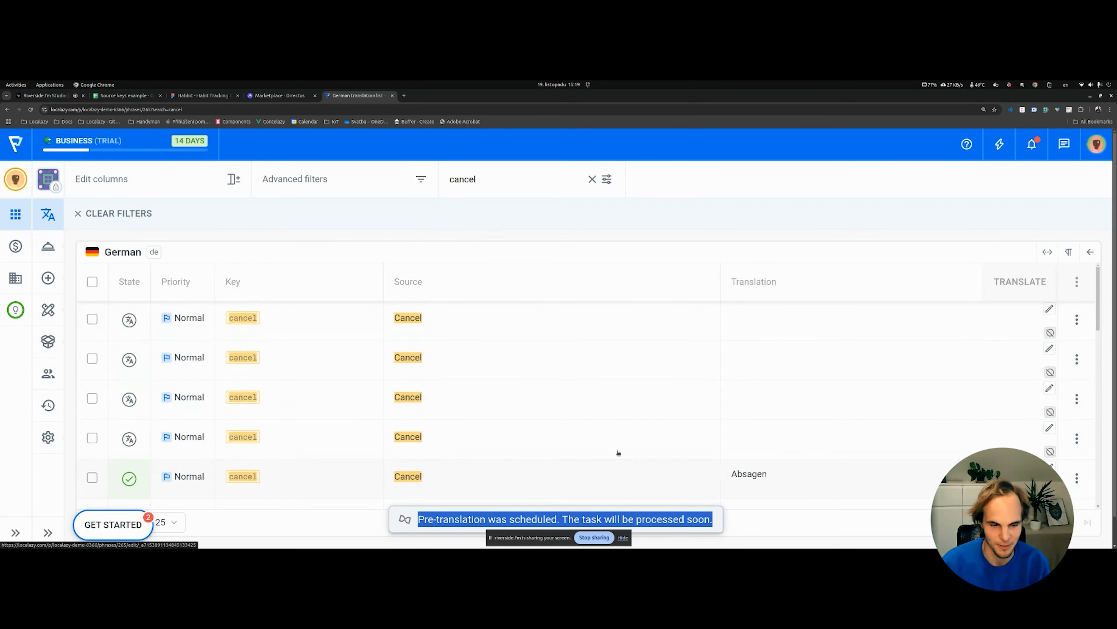
{"action": "left_click", "coordinate": [588, 244]}
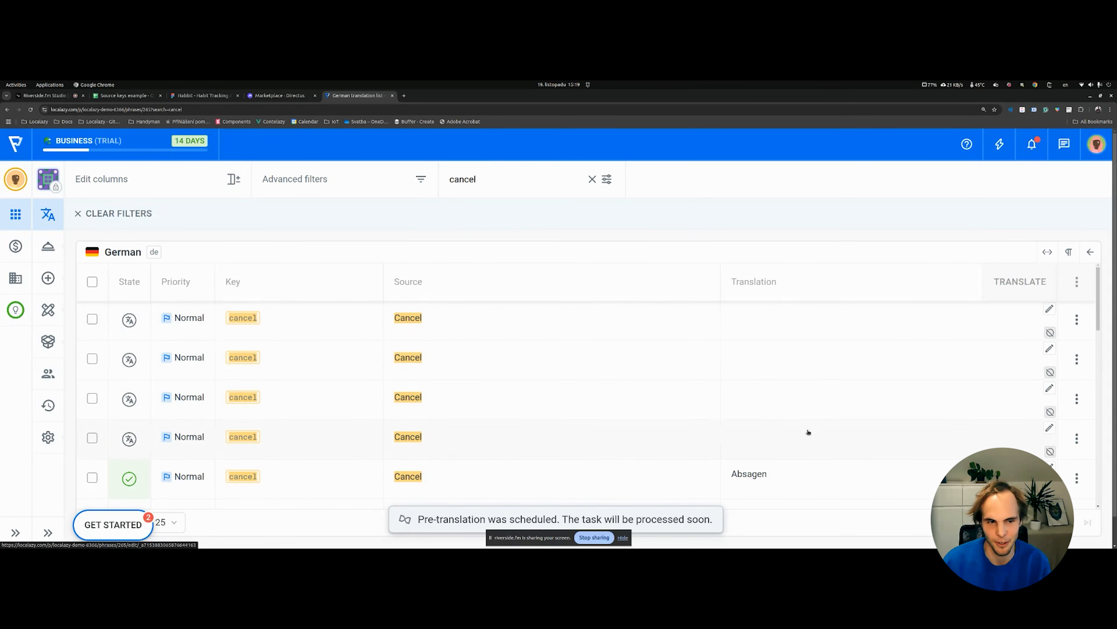
{"action": "scroll", "coordinate": [740, 443], "scroll_direction": "down", "scroll_amount": 1}
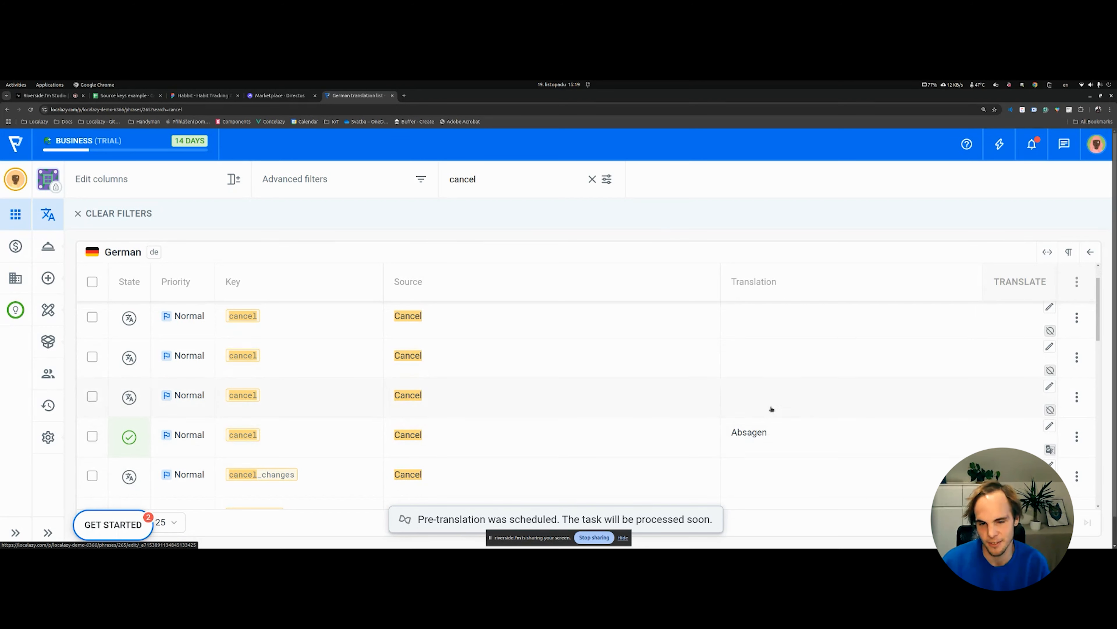
{"action": "scroll", "coordinate": [728, 429], "scroll_direction": "up", "scroll_amount": 1}
Step: Return to the project's language overview, hide the screen-sharing notice and check the German translation progress
{"action": "left_click", "coordinate": [49, 214]}
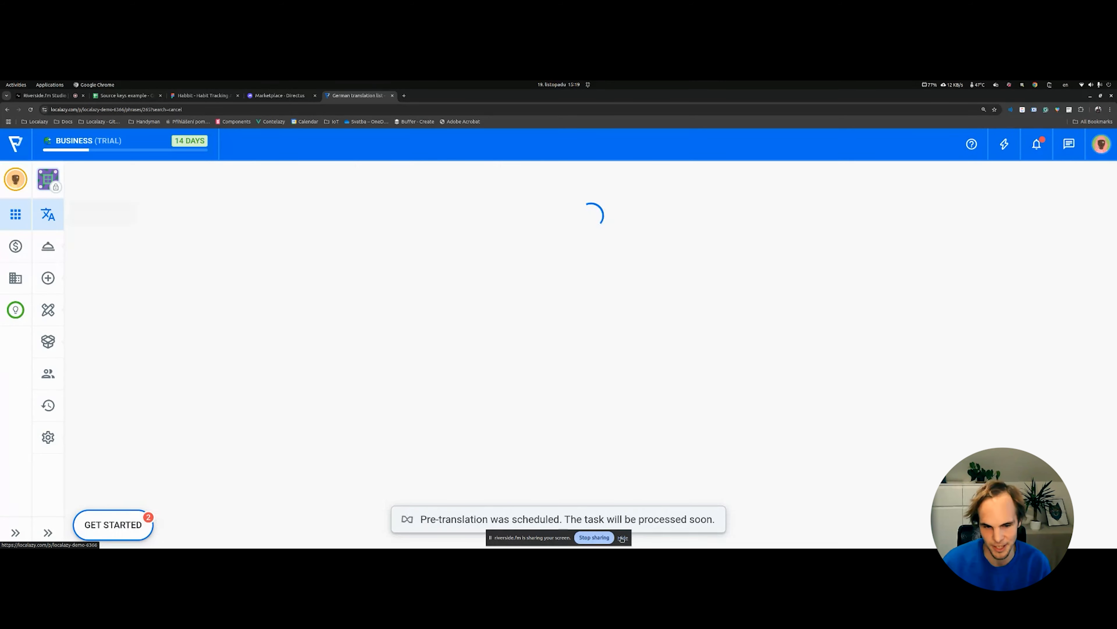
{"action": "left_click", "coordinate": [623, 538]}
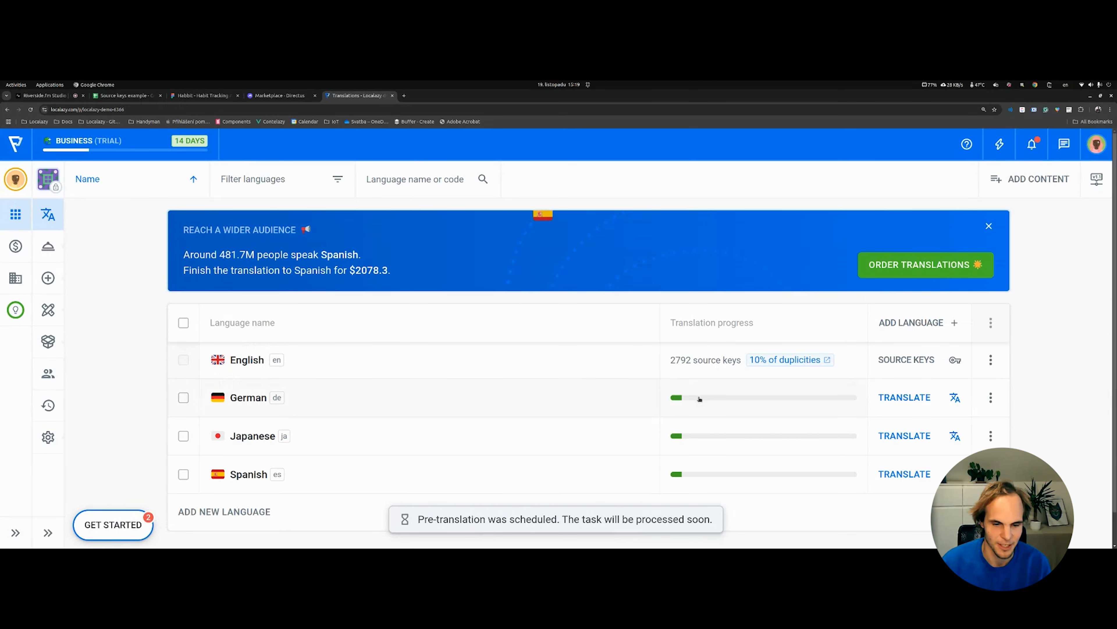
{"action": "mouse_move", "coordinate": [704, 397]}
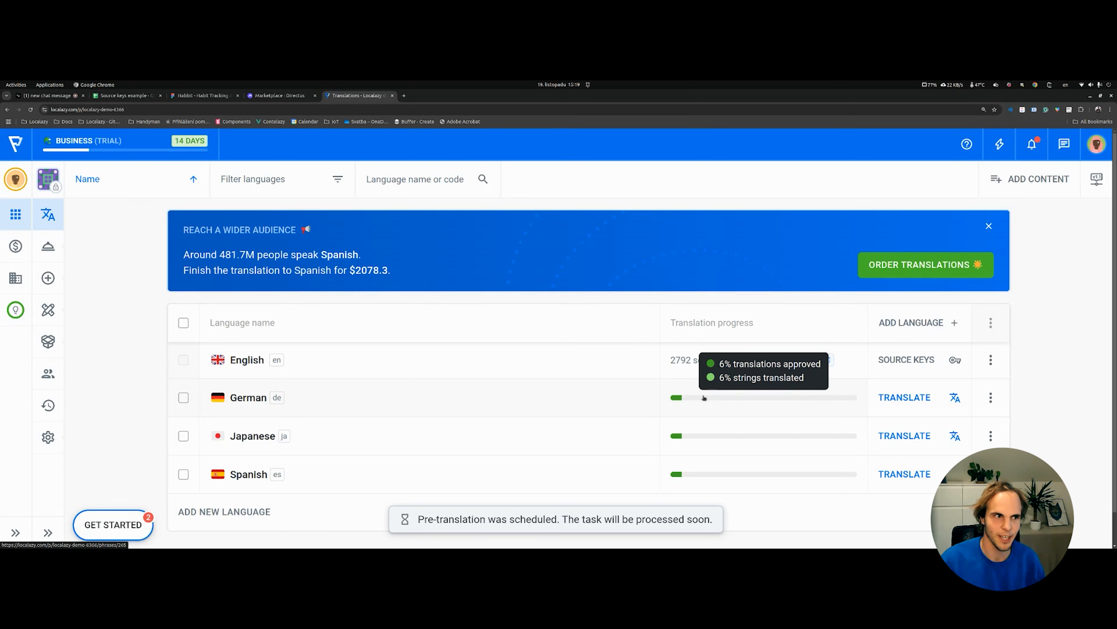
{"action": "left_click_drag", "start_coordinate": [596, 519], "coordinate": [414, 518]}
{"action": "left_click", "coordinate": [151, 424]}
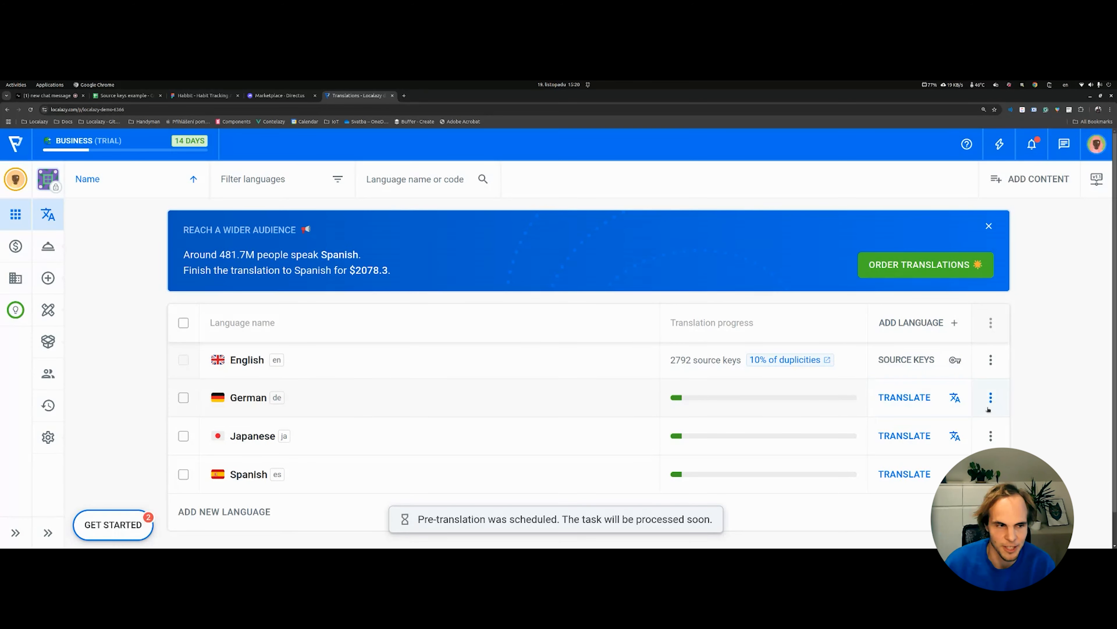
{"action": "left_click", "coordinate": [991, 398]}
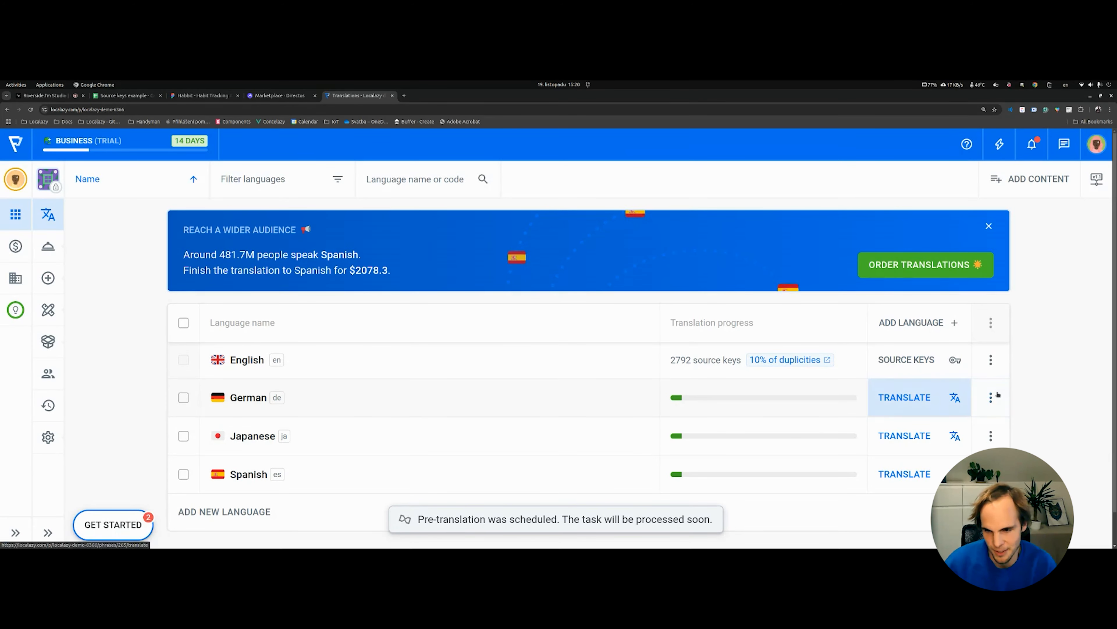
{"action": "left_click", "coordinate": [111, 361]}
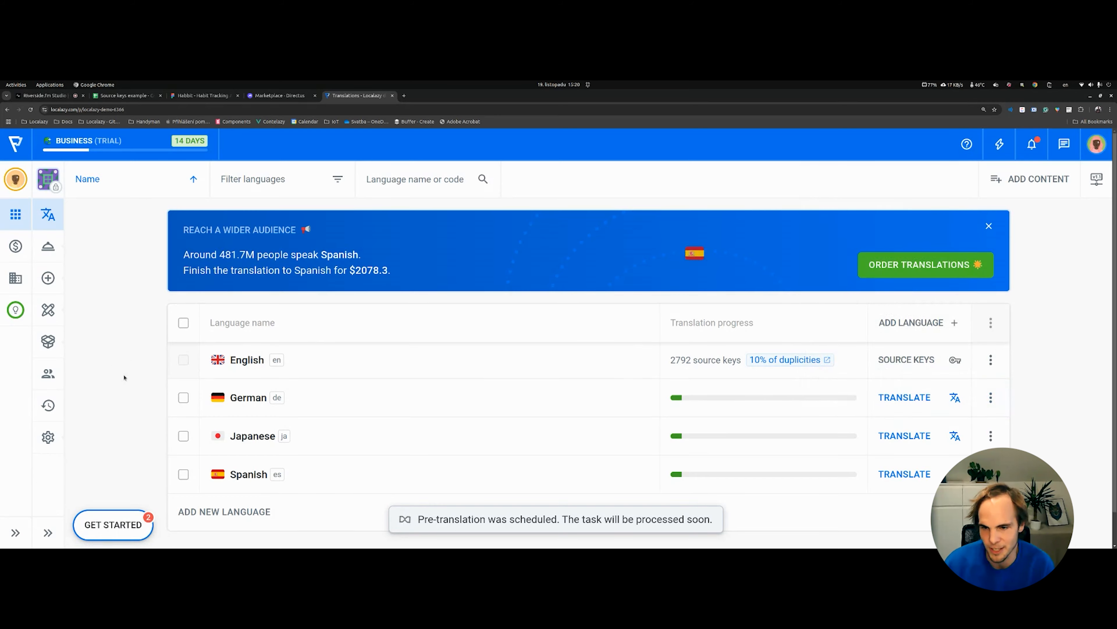
Step: Open the Localazy demo project's contributors page and bring up the form for inviting a contributor by e-mail
{"action": "left_click", "coordinate": [48, 533]}
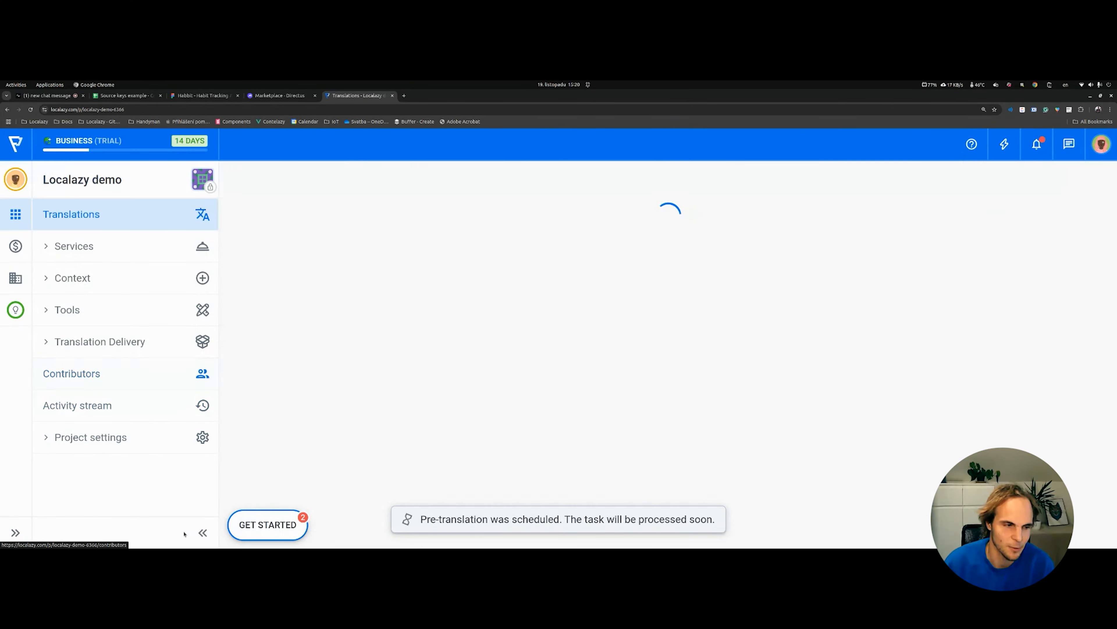
{"action": "left_click", "coordinate": [75, 373]}
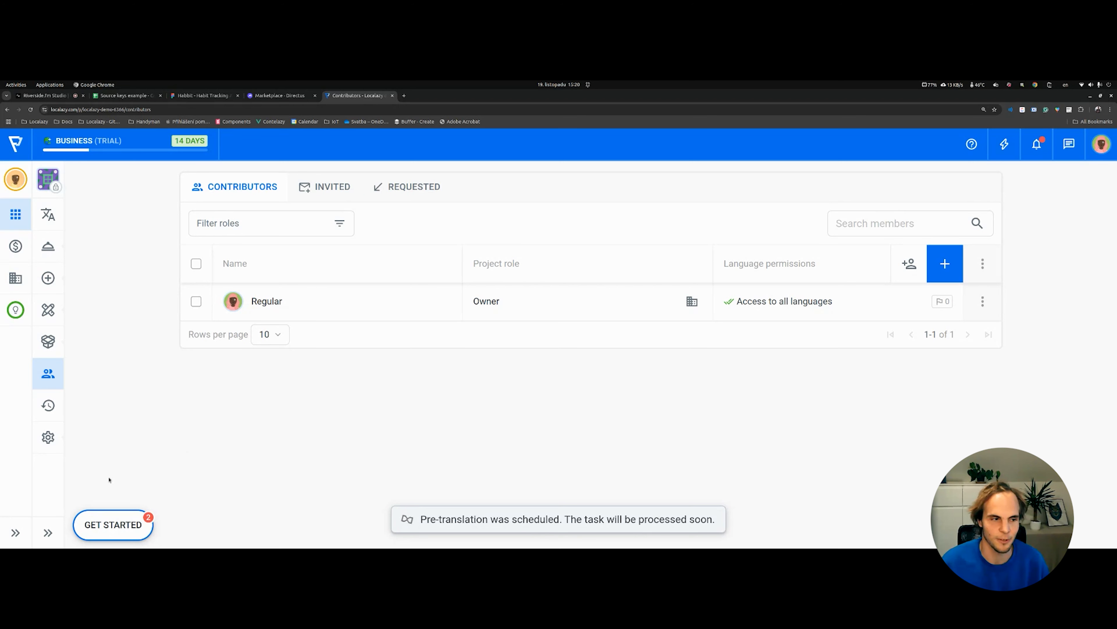
{"action": "left_click", "coordinate": [48, 532]}
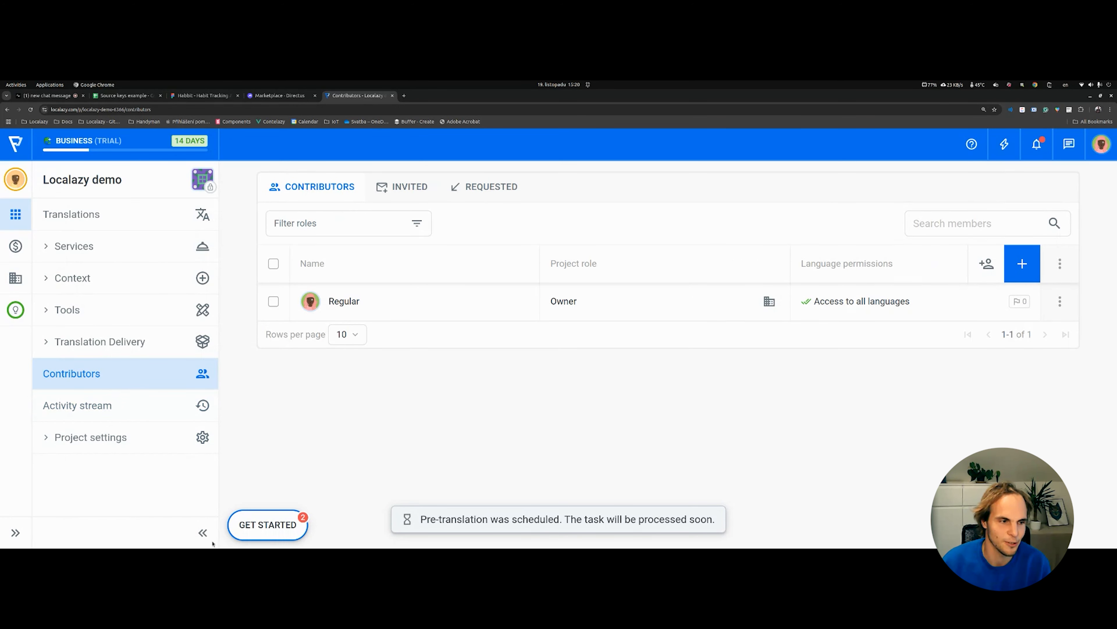
{"action": "left_click", "coordinate": [203, 532]}
{"action": "left_click", "coordinate": [944, 264]}
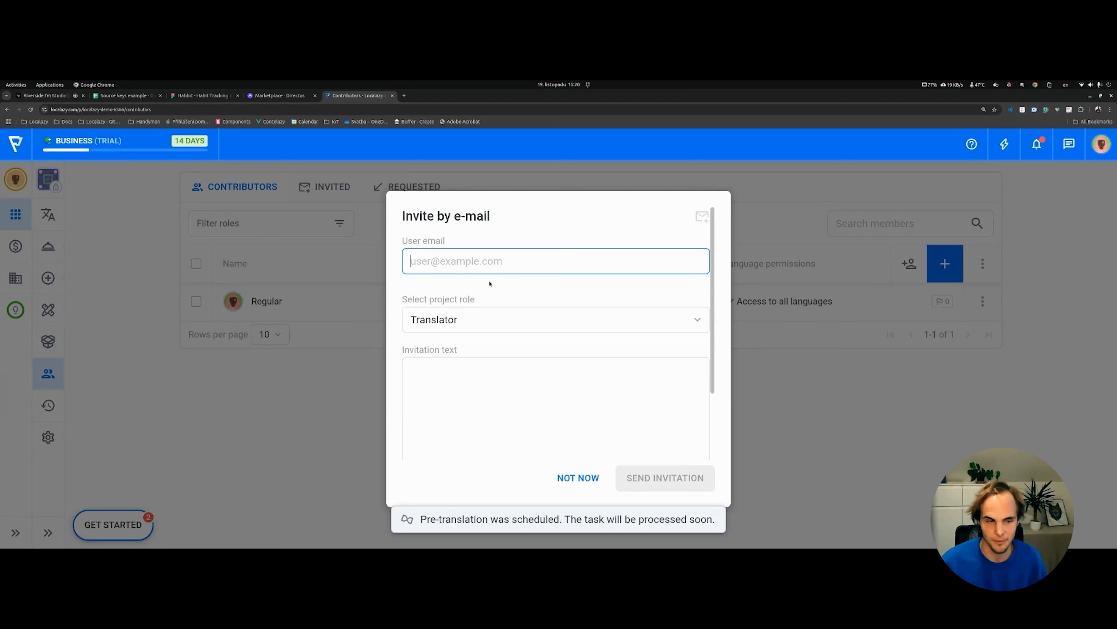
Step: Examine the e-mail invitation form, including the user e-mail, project role, invitation text and organization member link
{"action": "scroll", "coordinate": [490, 285], "scroll_direction": "down", "scroll_amount": 1}
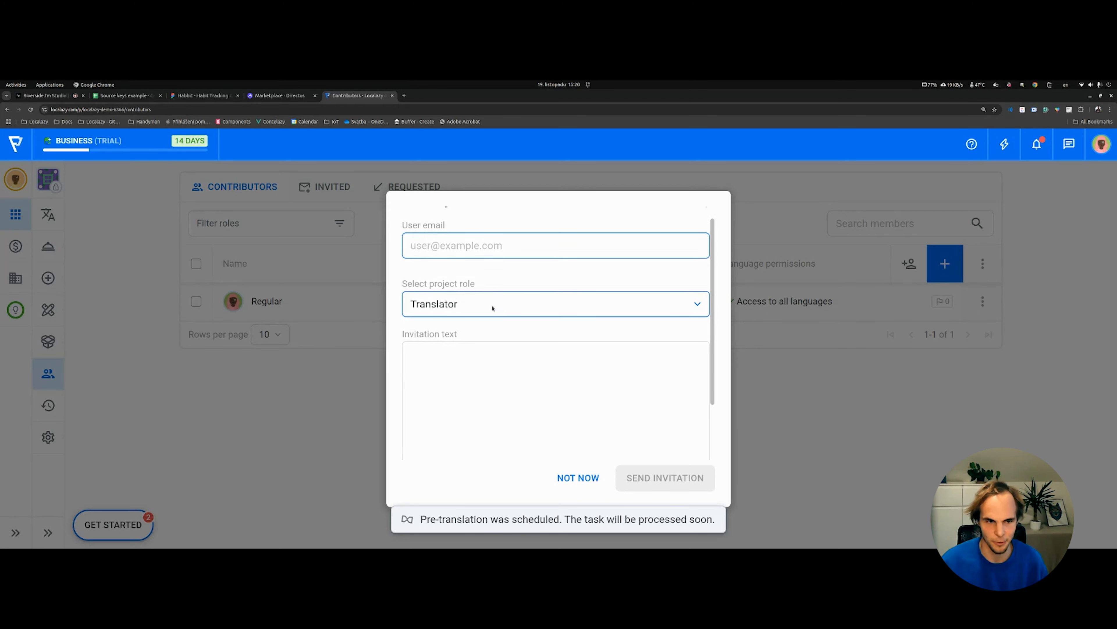
{"action": "scroll", "coordinate": [495, 310], "scroll_direction": "up", "scroll_amount": 1}
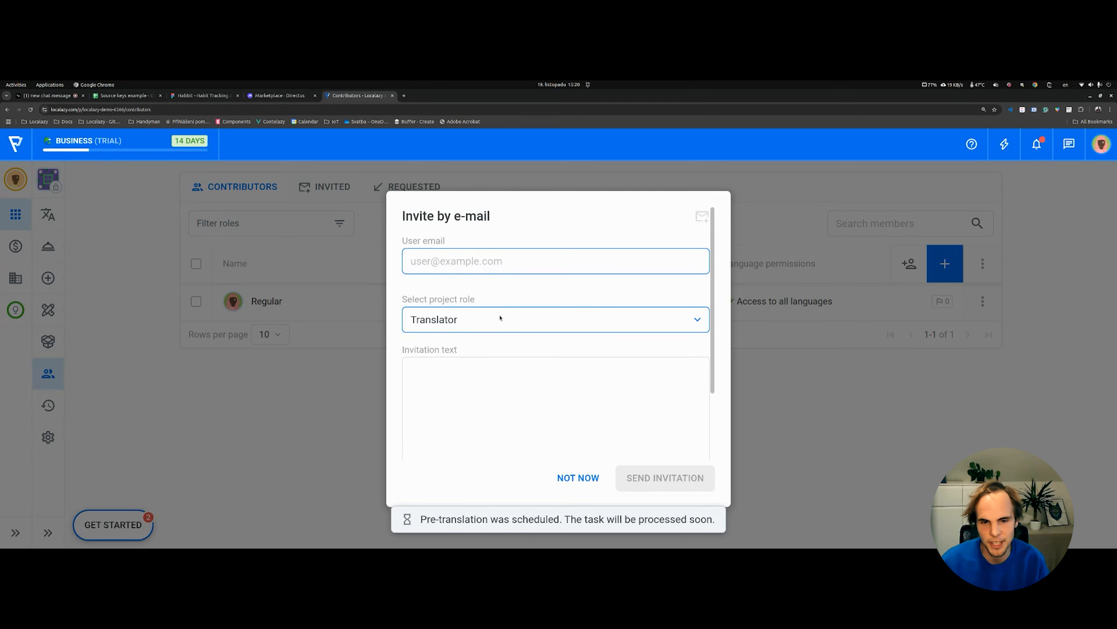
{"action": "scroll", "coordinate": [501, 317], "scroll_direction": "down", "scroll_amount": 5}
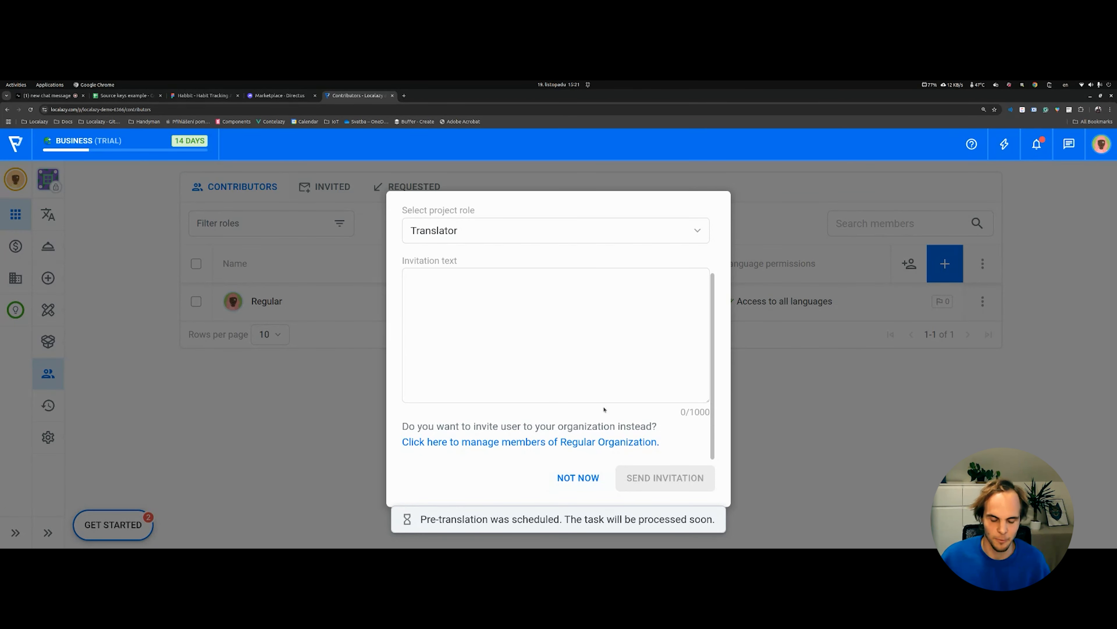
{"action": "scroll", "coordinate": [601, 406], "scroll_direction": "up", "scroll_amount": 2}
{"action": "scroll", "coordinate": [587, 421], "scroll_direction": "down", "scroll_amount": 2}
{"action": "scroll", "coordinate": [542, 399], "scroll_direction": "up", "scroll_amount": 2}
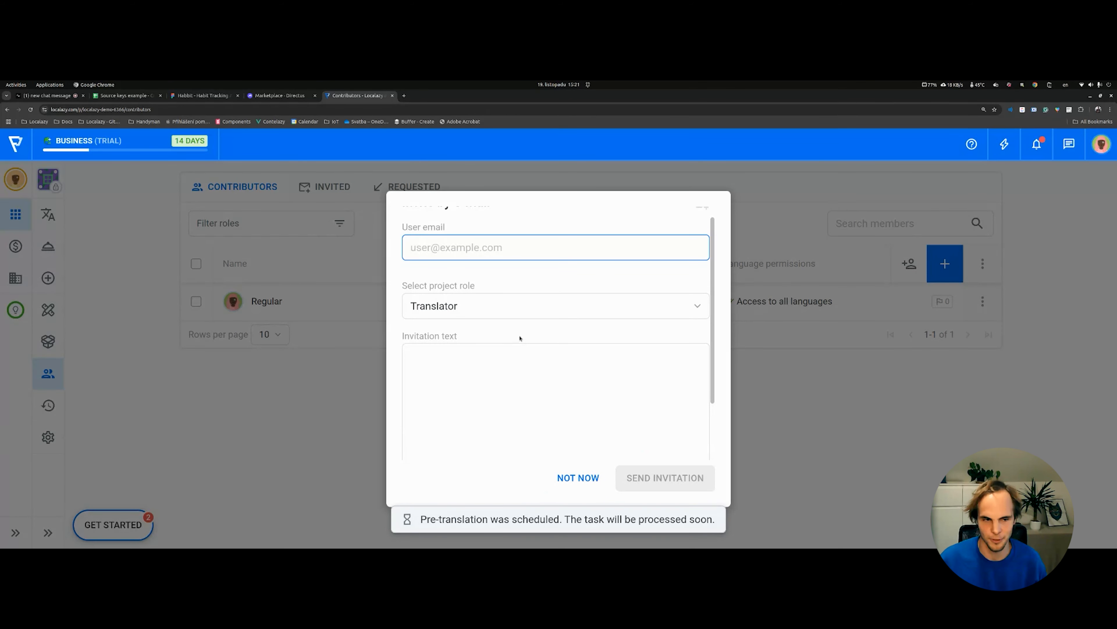
{"action": "scroll", "coordinate": [510, 335], "scroll_direction": "down", "scroll_amount": 2}
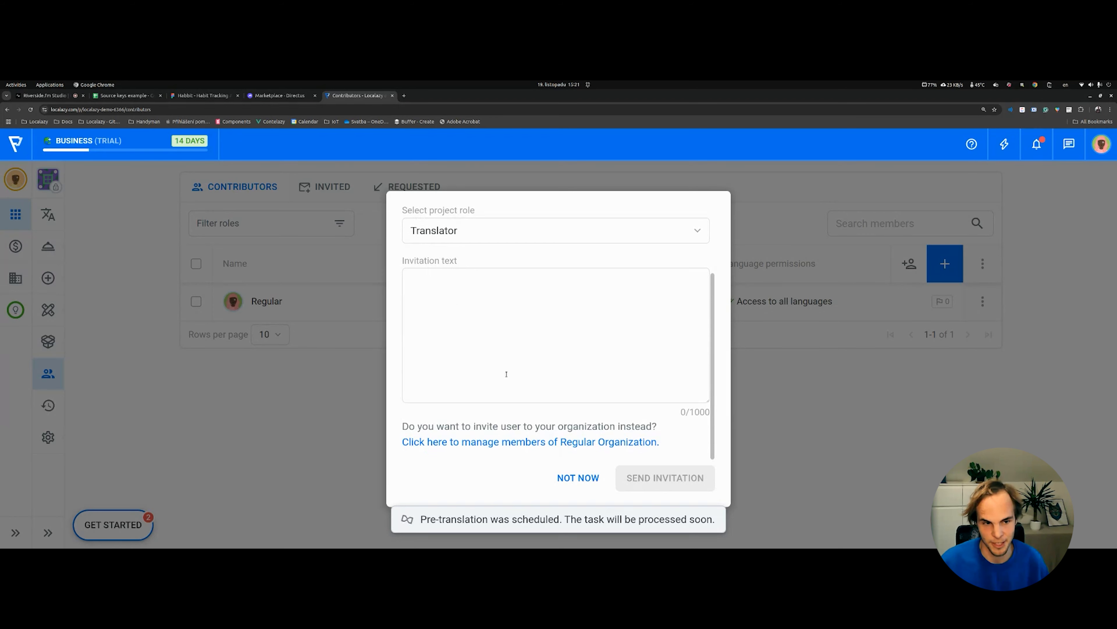
{"action": "scroll", "coordinate": [506, 374], "scroll_direction": "up", "scroll_amount": 2}
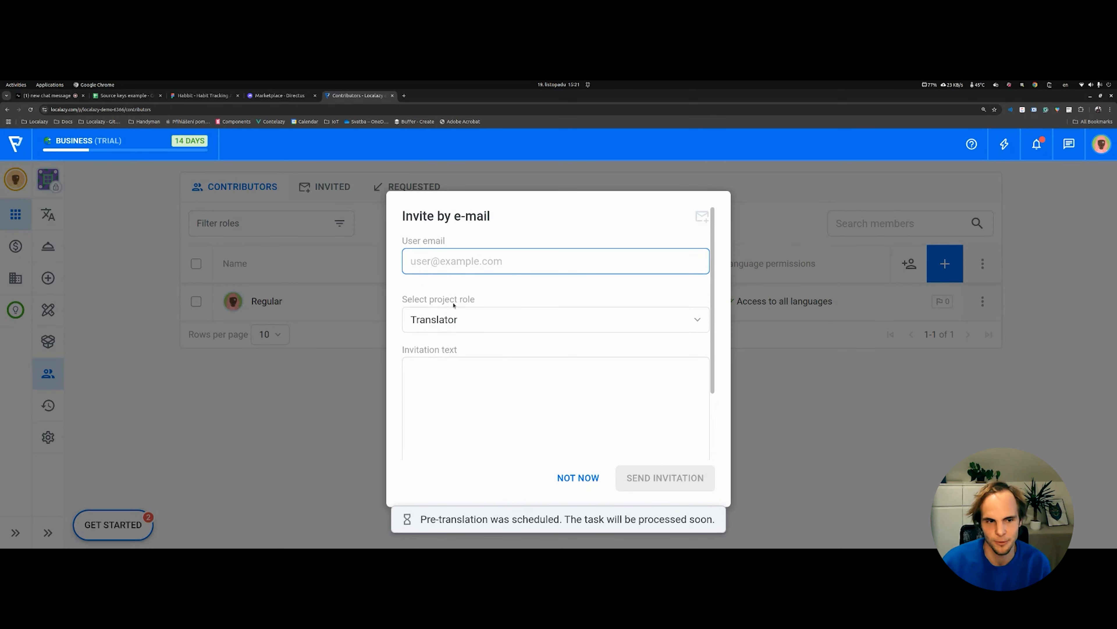
Step: Review the project roles offered for the invited contributor, from Translator to Owner, and dismiss the invitation without sending it
{"action": "left_click", "coordinate": [475, 318]}
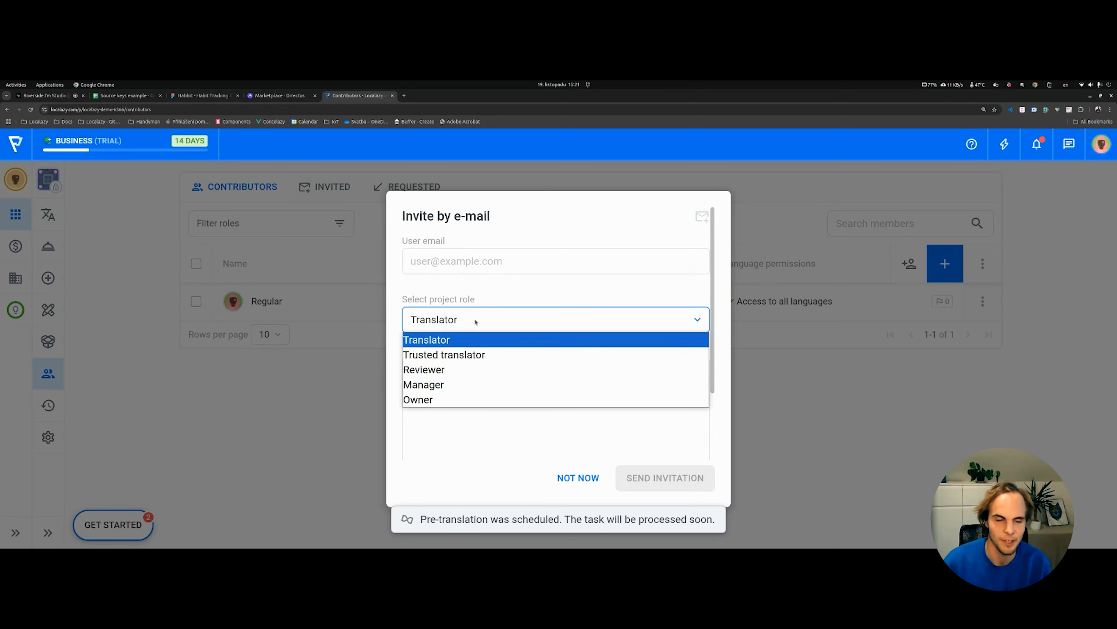
{"action": "left_click", "coordinate": [478, 302]}
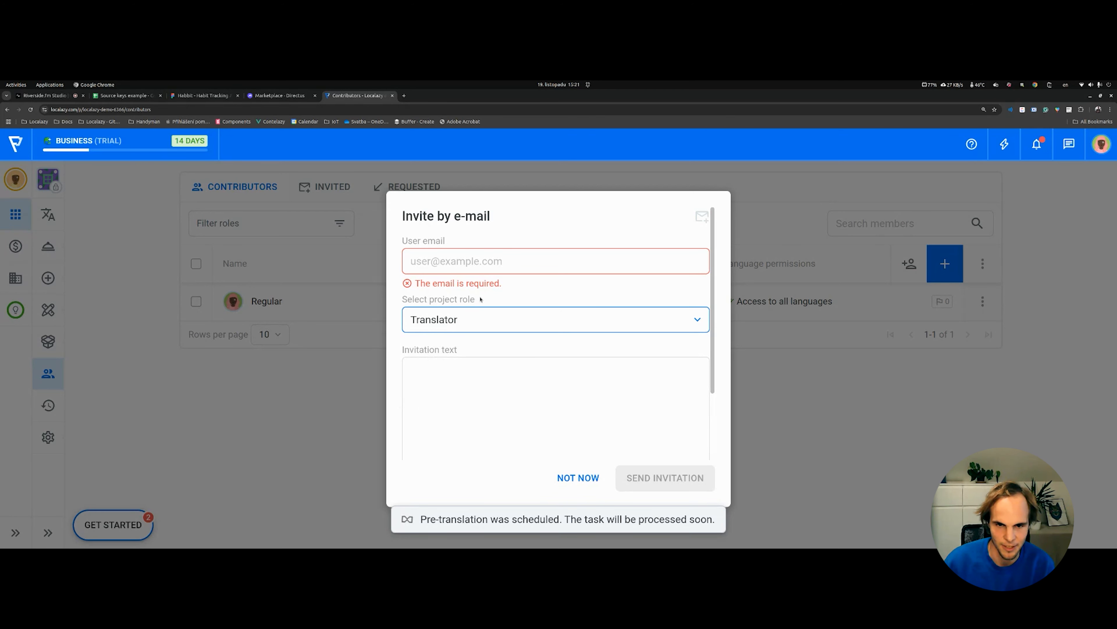
{"action": "scroll", "coordinate": [481, 321], "scroll_direction": "down", "scroll_amount": 2}
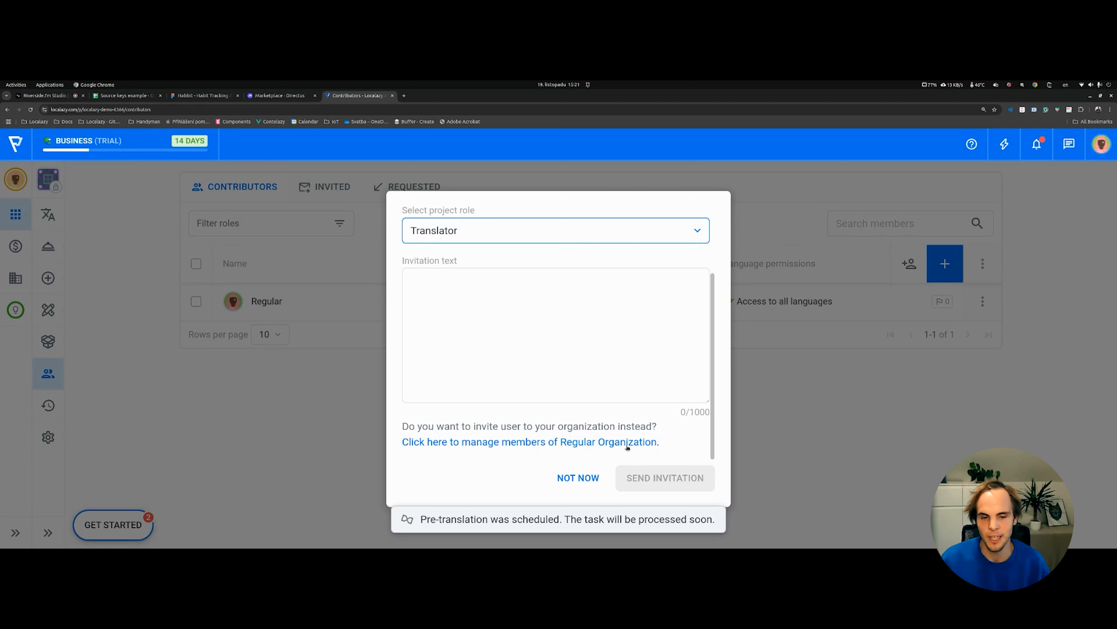
{"action": "scroll", "coordinate": [550, 388], "scroll_direction": "up", "scroll_amount": 2}
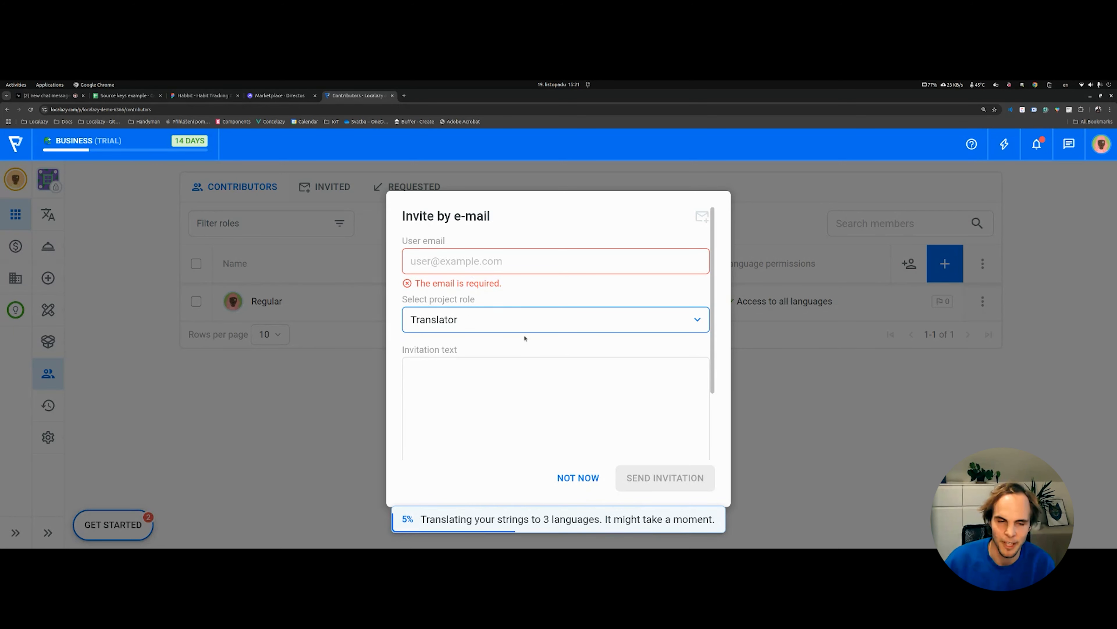
{"action": "left_click", "coordinate": [485, 324]}
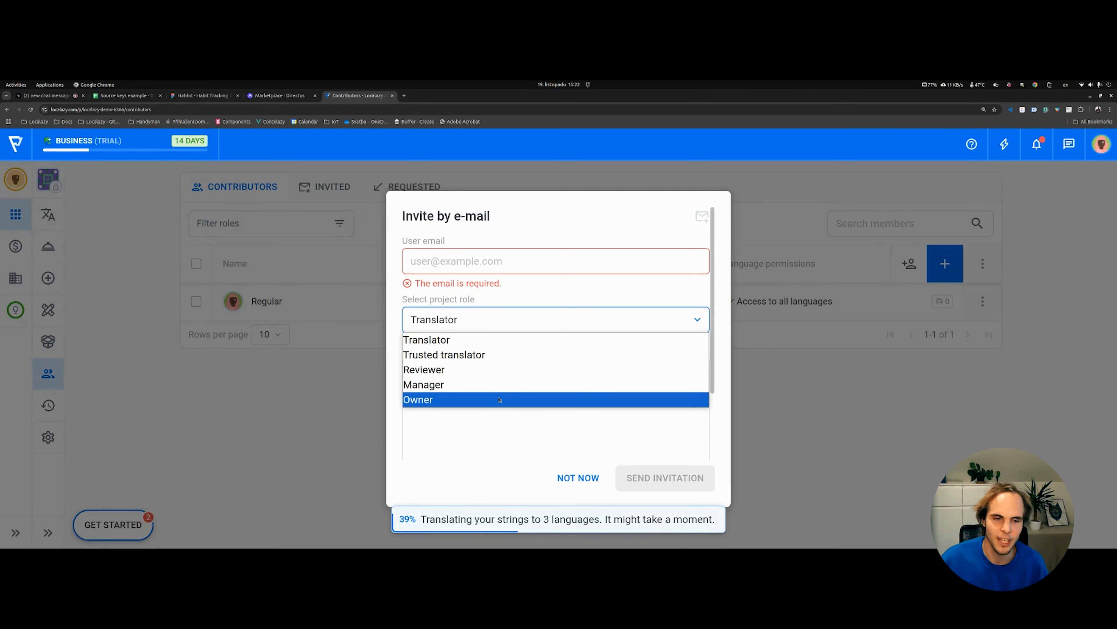
{"action": "left_click", "coordinate": [564, 455]}
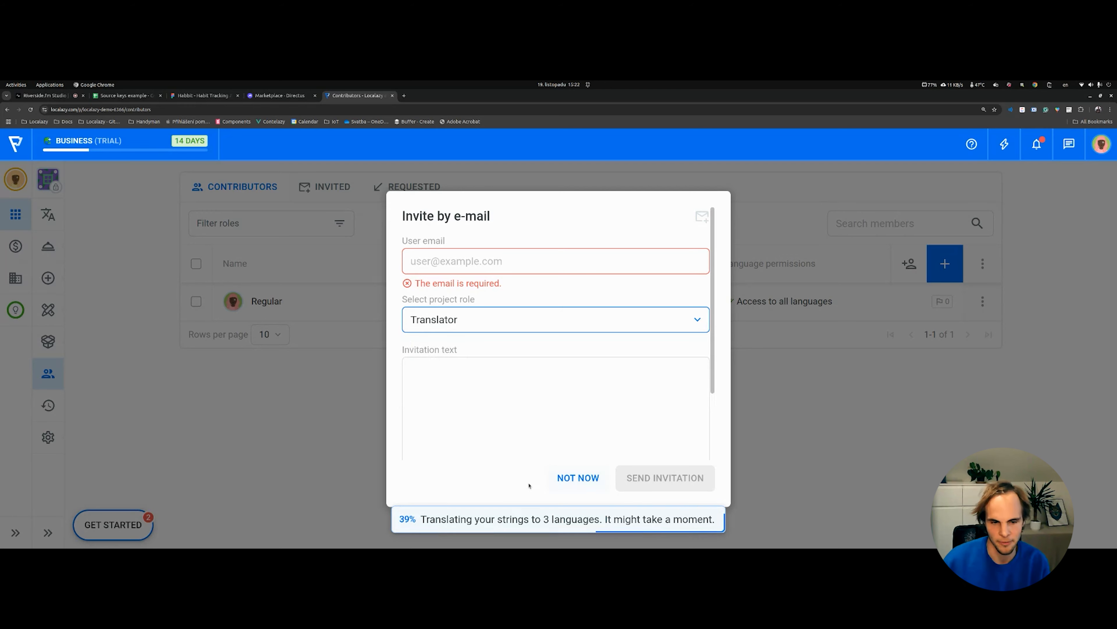
{"action": "left_click", "coordinate": [578, 477]}
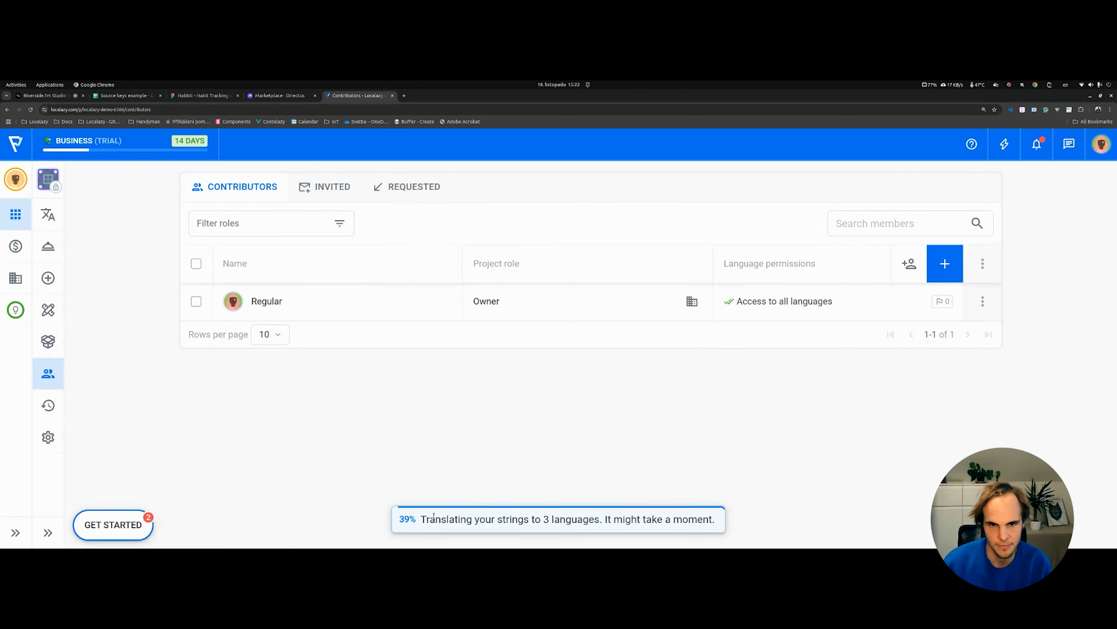
Step: Go back to the German translations and check the "cancel" strings for translations filled in from Translation Memory
{"action": "left_click_drag", "start_coordinate": [583, 519], "coordinate": [430, 519]}
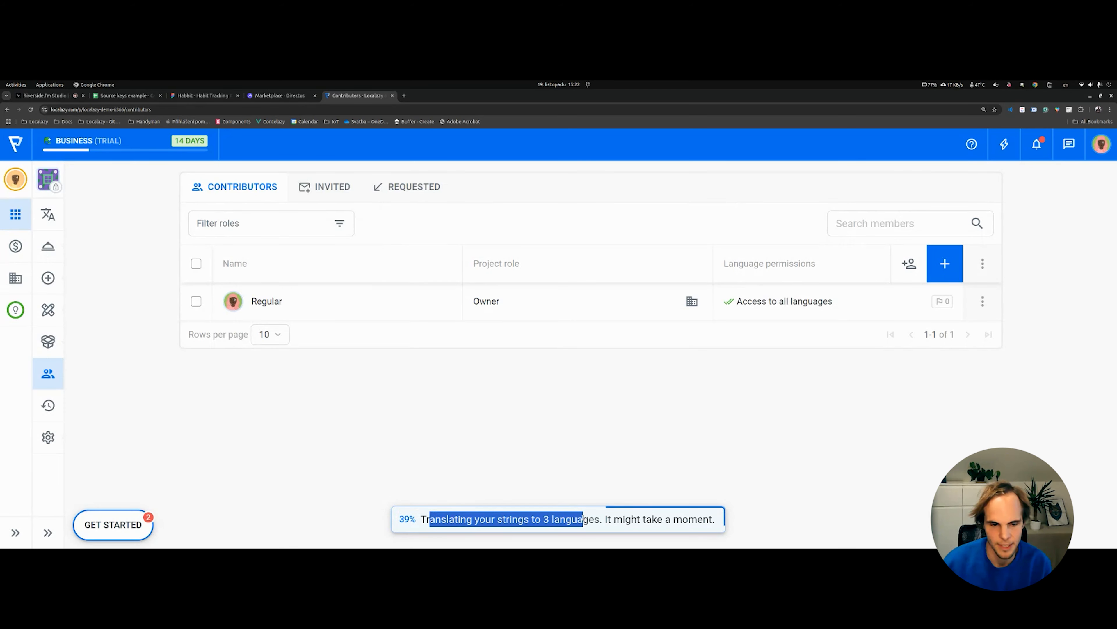
{"action": "left_click", "coordinate": [48, 215]}
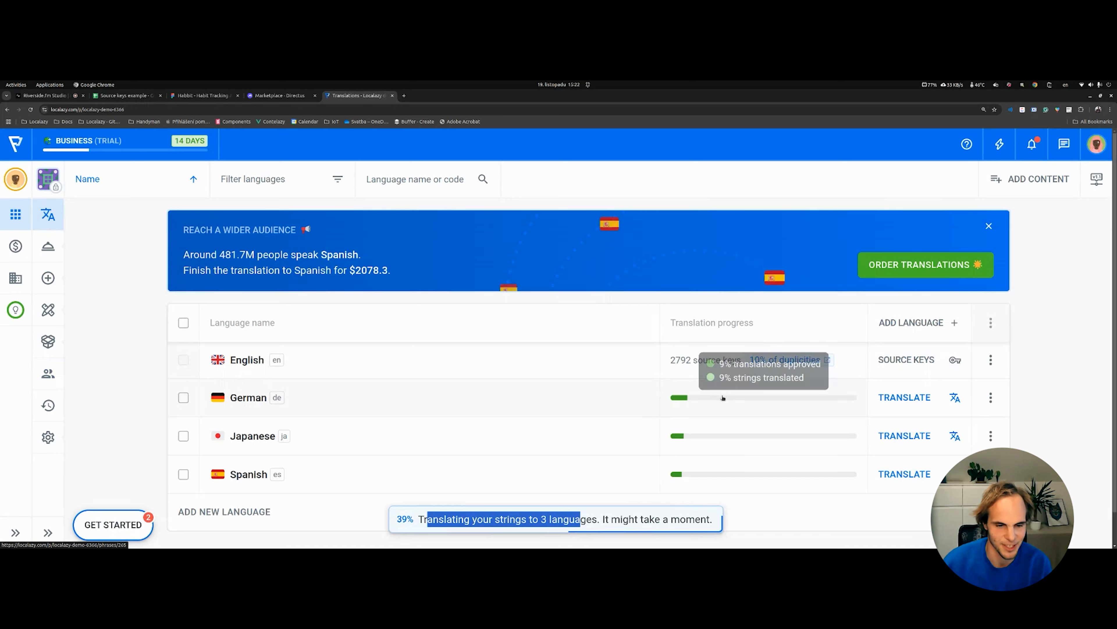
{"action": "left_click", "coordinate": [568, 397]}
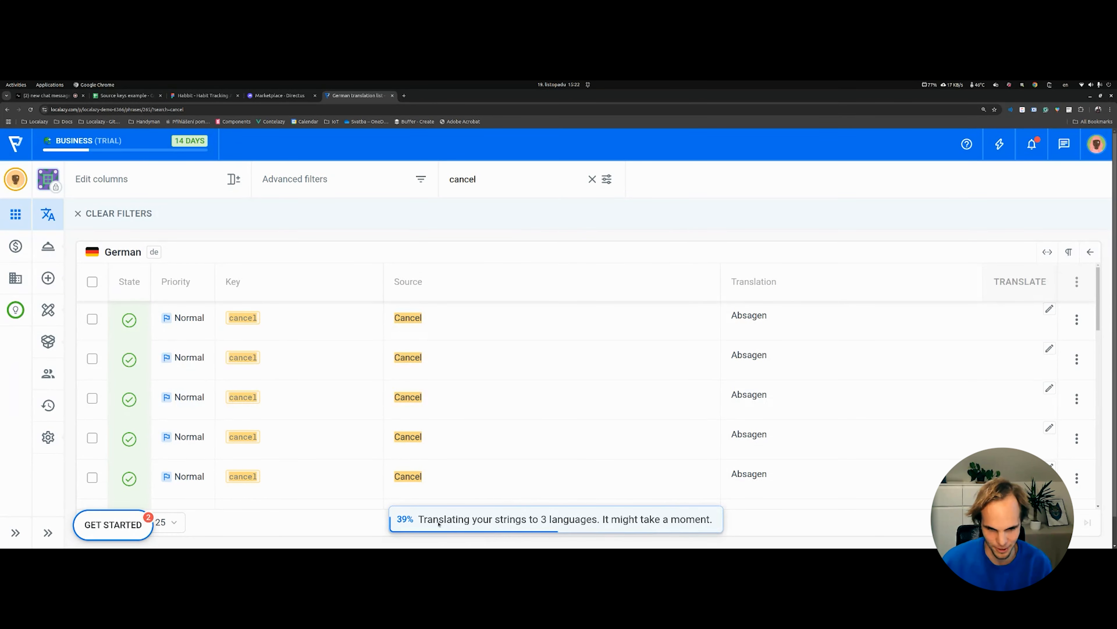
{"action": "left_click_drag", "start_coordinate": [438, 524], "coordinate": [711, 521]}
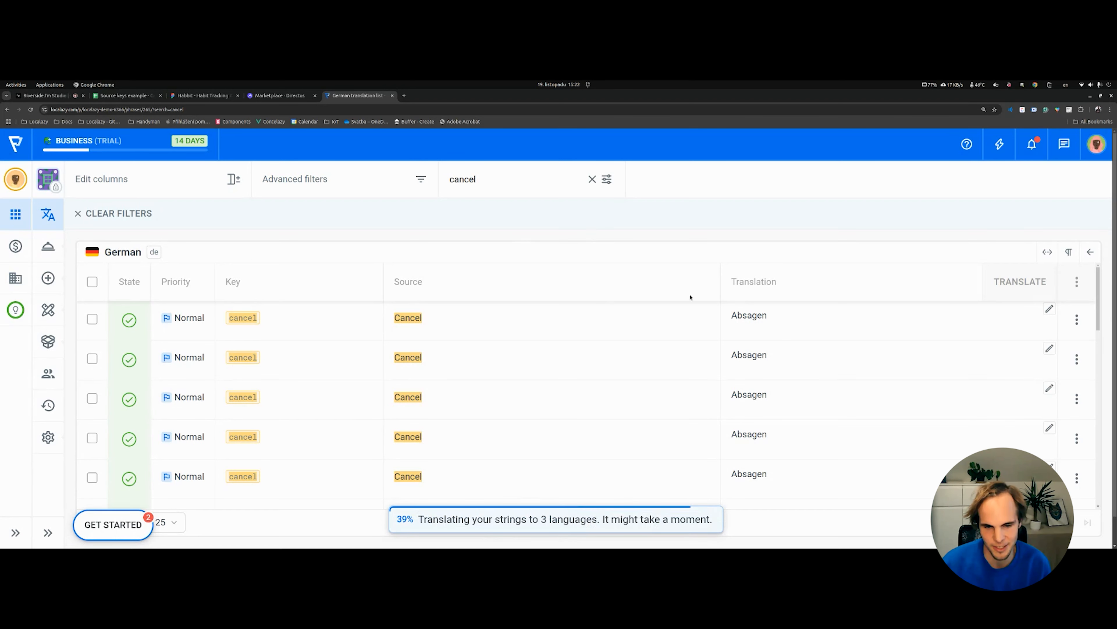
{"action": "scroll", "coordinate": [367, 314], "scroll_direction": "down", "scroll_amount": 1}
{"action": "scroll", "coordinate": [392, 337], "scroll_direction": "up", "scroll_amount": 1}
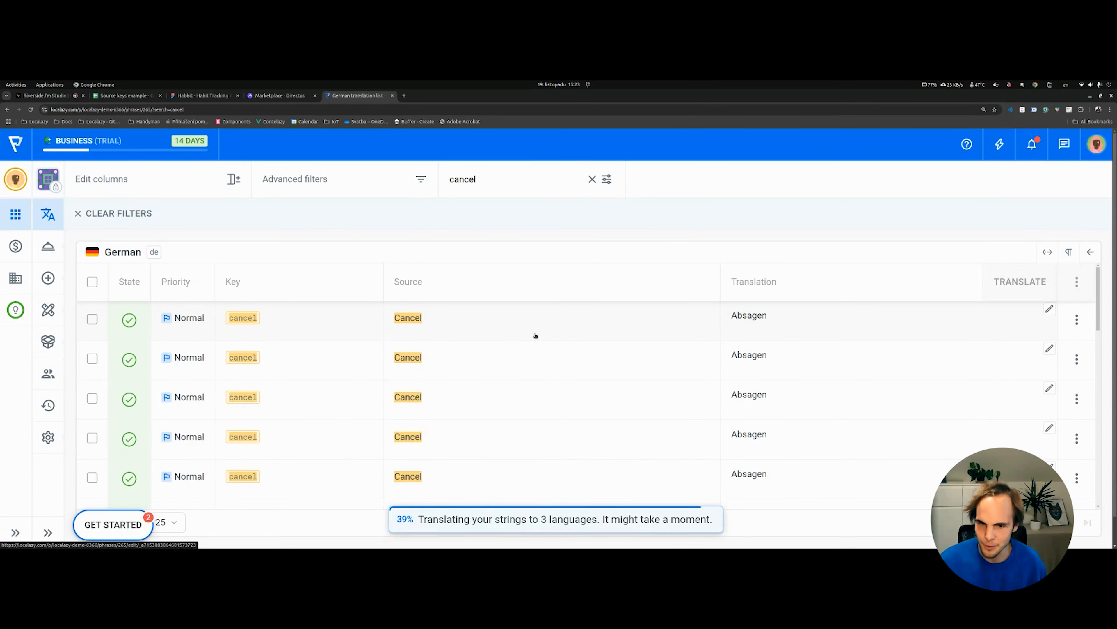
{"action": "scroll", "coordinate": [462, 389], "scroll_direction": "down", "scroll_amount": 3}
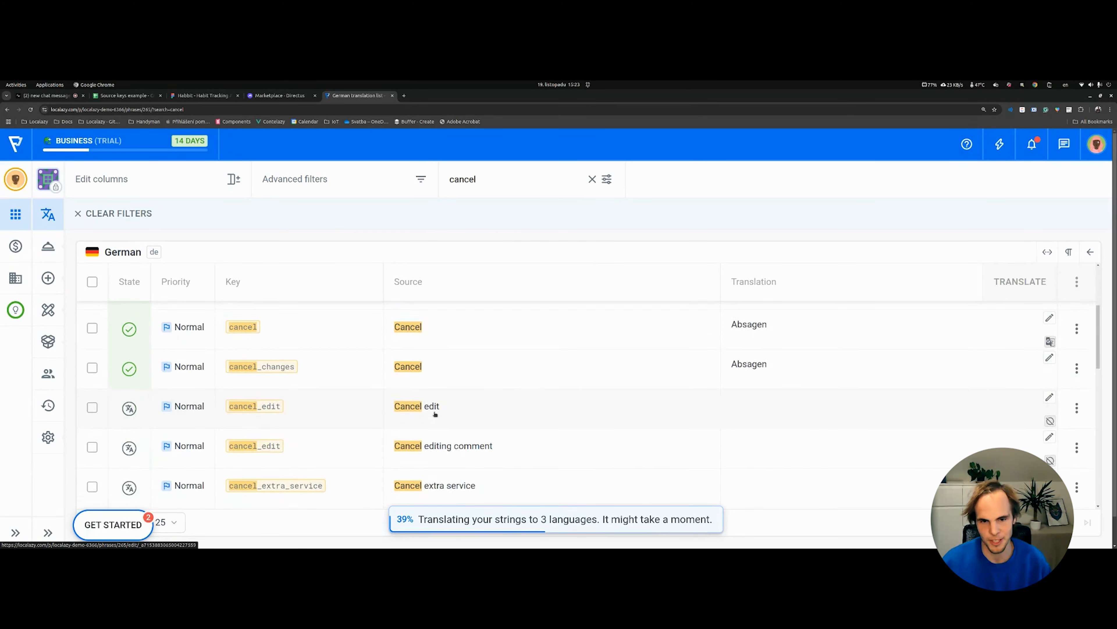
Step: Leave the German "cancel" strings and open the glossary of the Localazy demo project
{"action": "scroll", "coordinate": [426, 474], "scroll_direction": "up", "scroll_amount": 2}
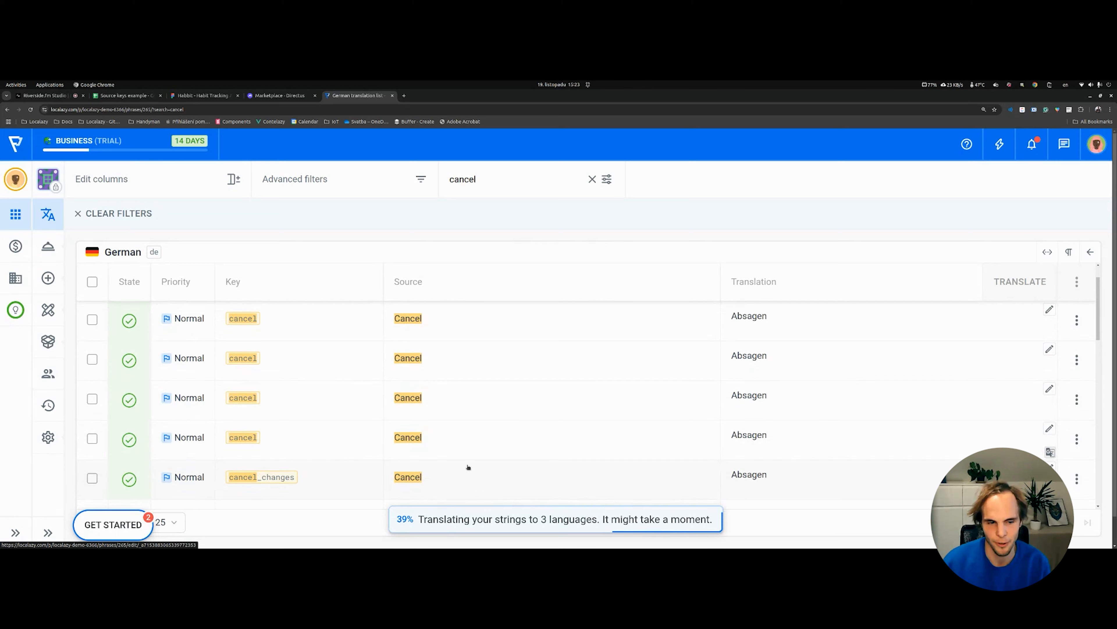
{"action": "scroll", "coordinate": [467, 467], "scroll_direction": "up", "scroll_amount": 1}
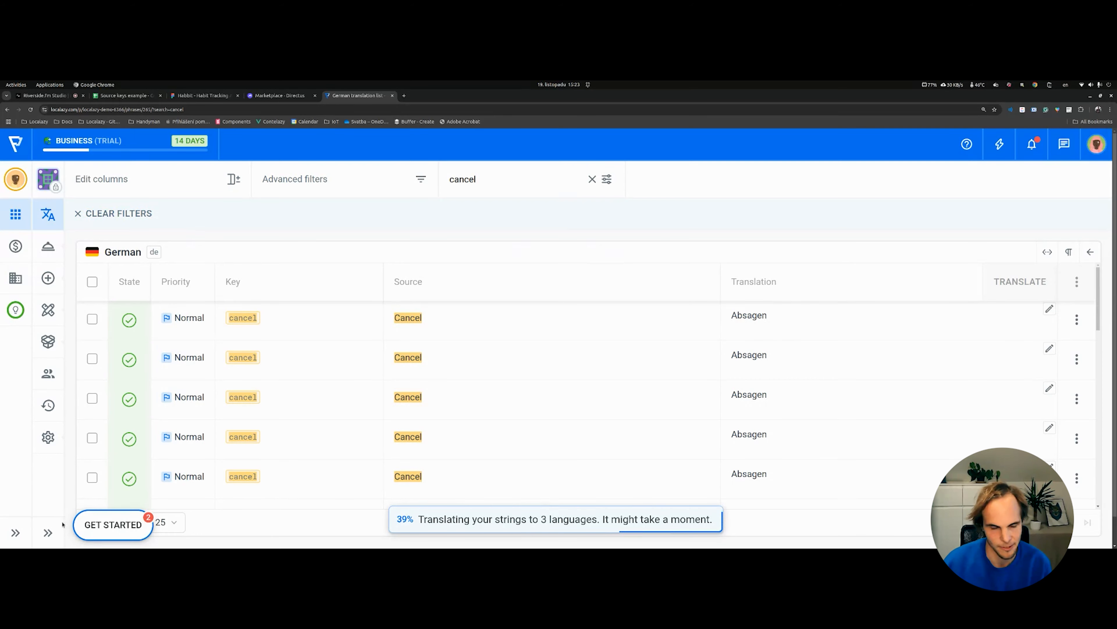
{"action": "left_click", "coordinate": [48, 214]}
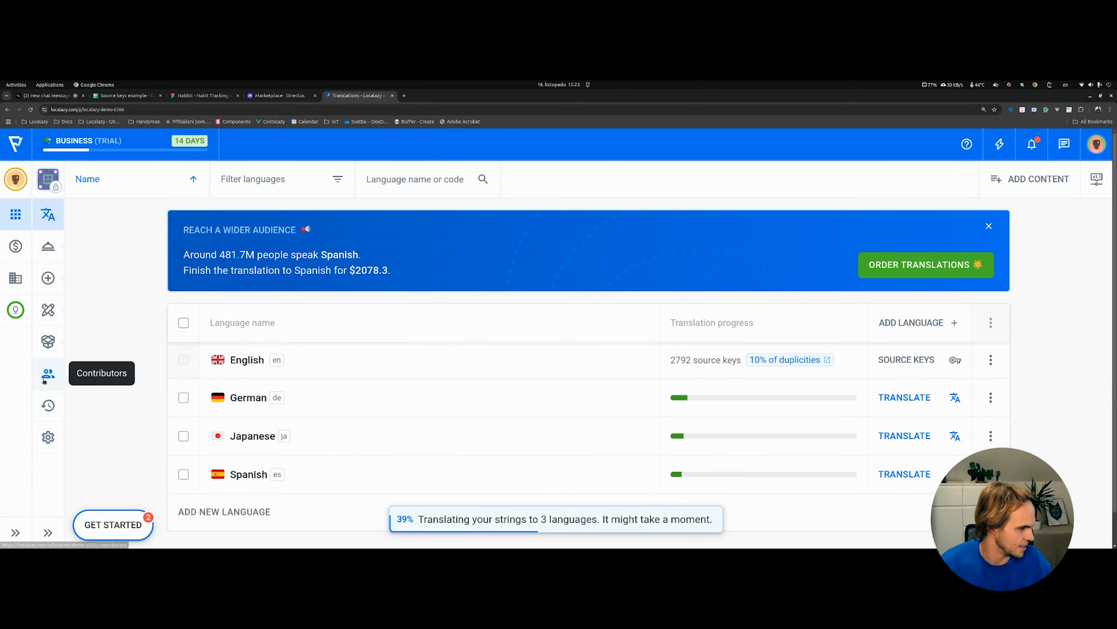
{"action": "left_click", "coordinate": [48, 532]}
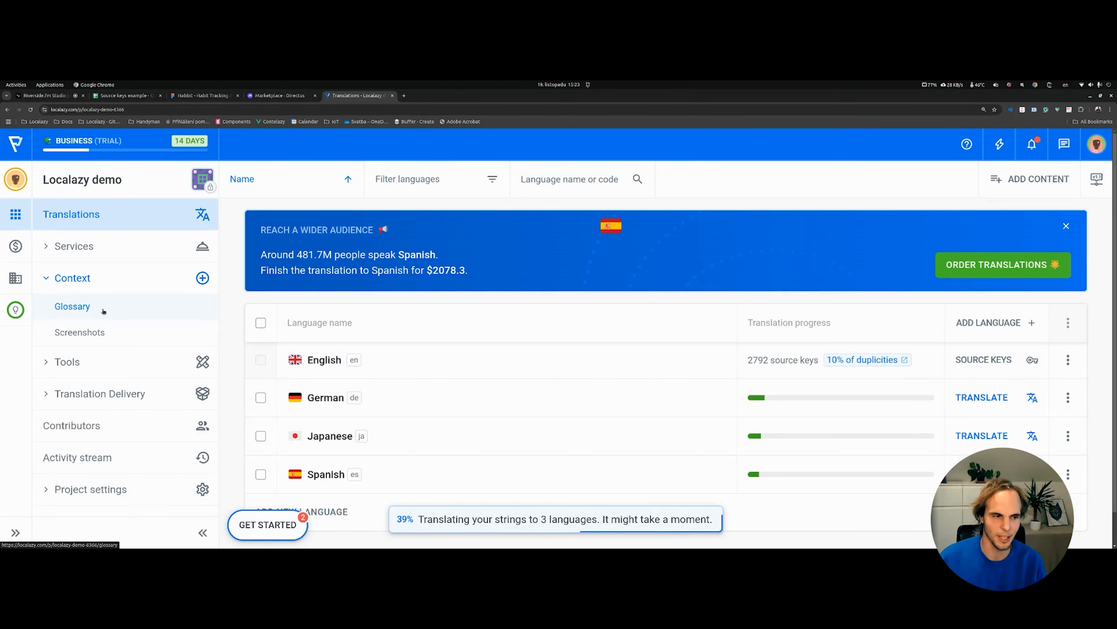
{"action": "left_click", "coordinate": [72, 306]}
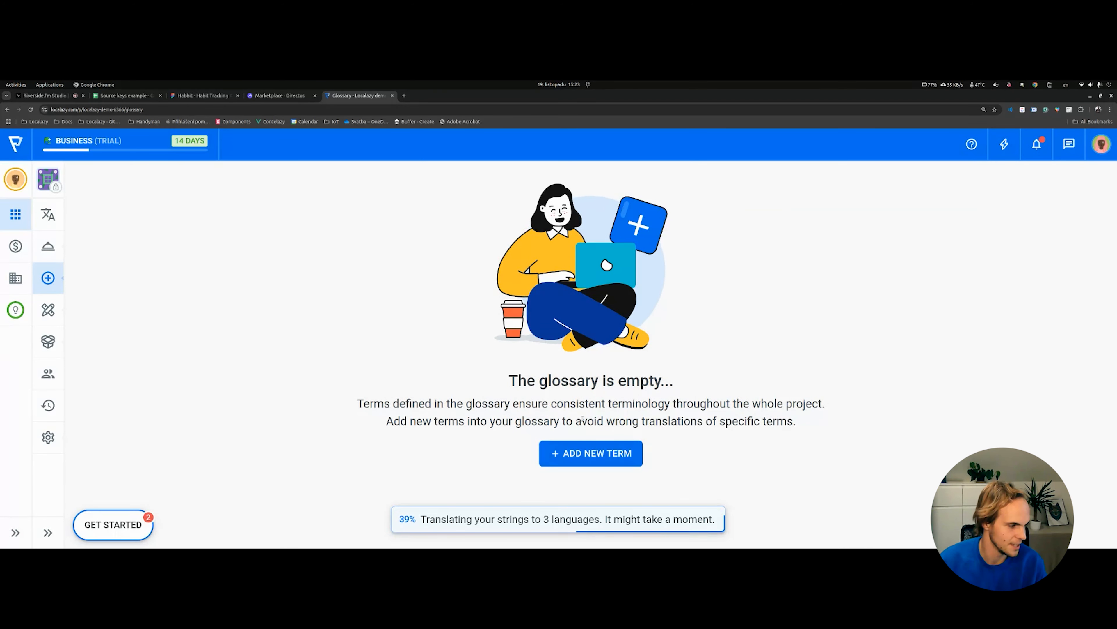
Step: Start a new glossary term "CLI" with the description "Command Line Interface"
{"action": "left_click", "coordinate": [588, 454]}
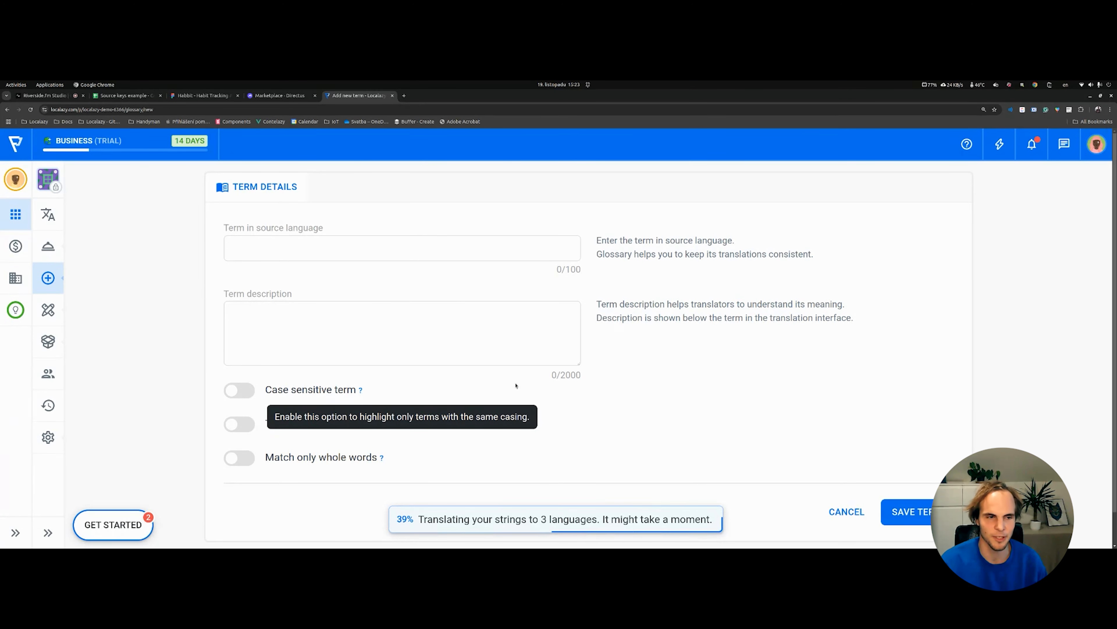
{"action": "left_click", "coordinate": [433, 250]}
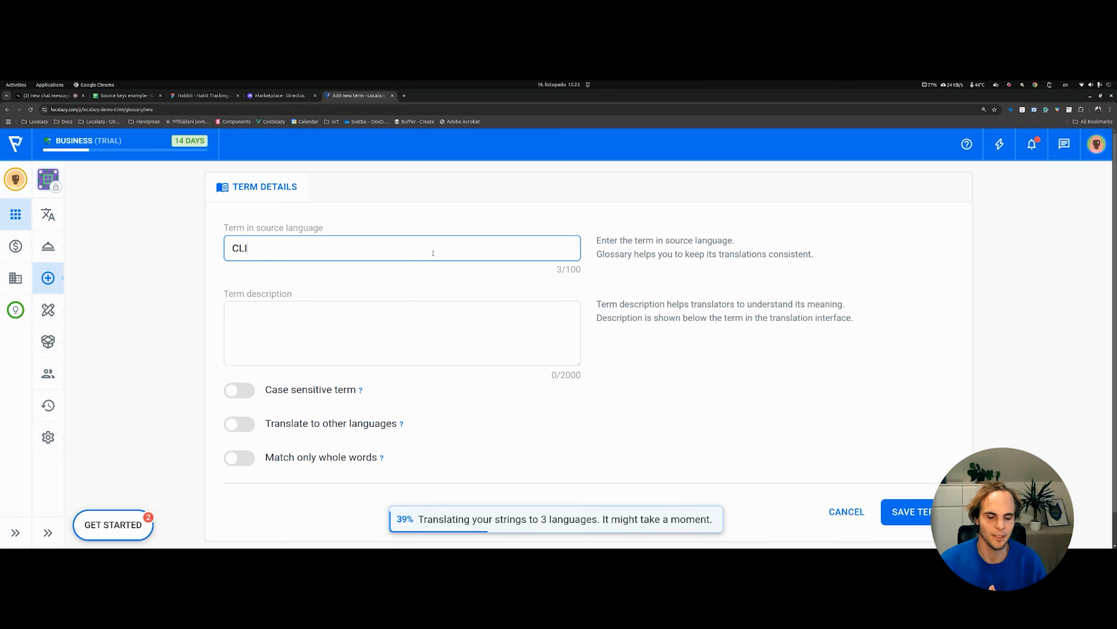
{"action": "key", "text": "Tab"}
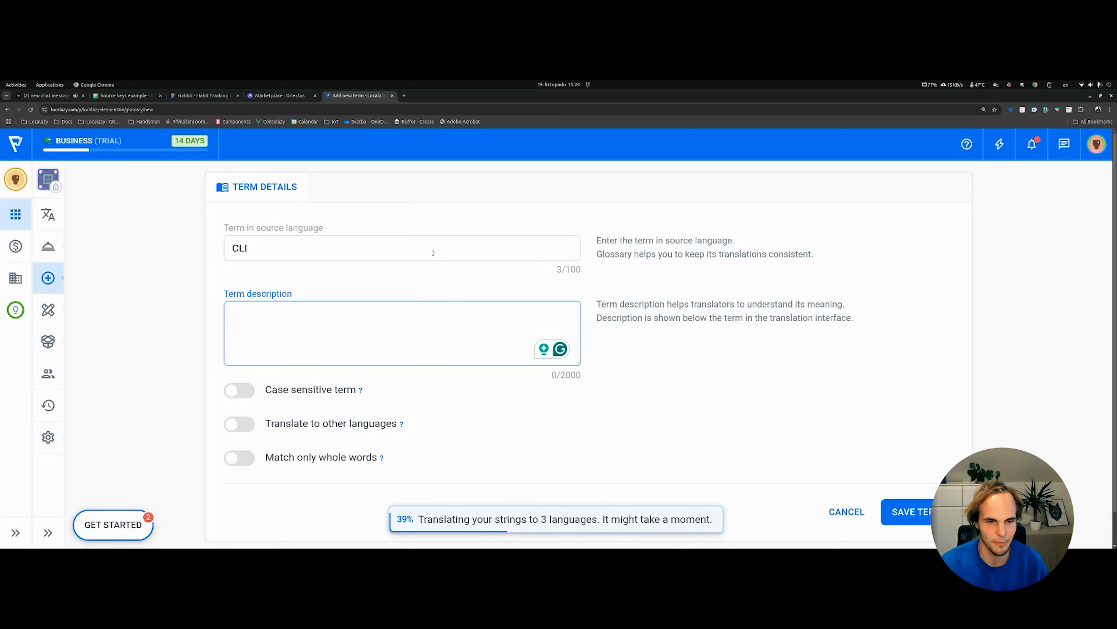
{"action": "type", "text": "Command Line I"}
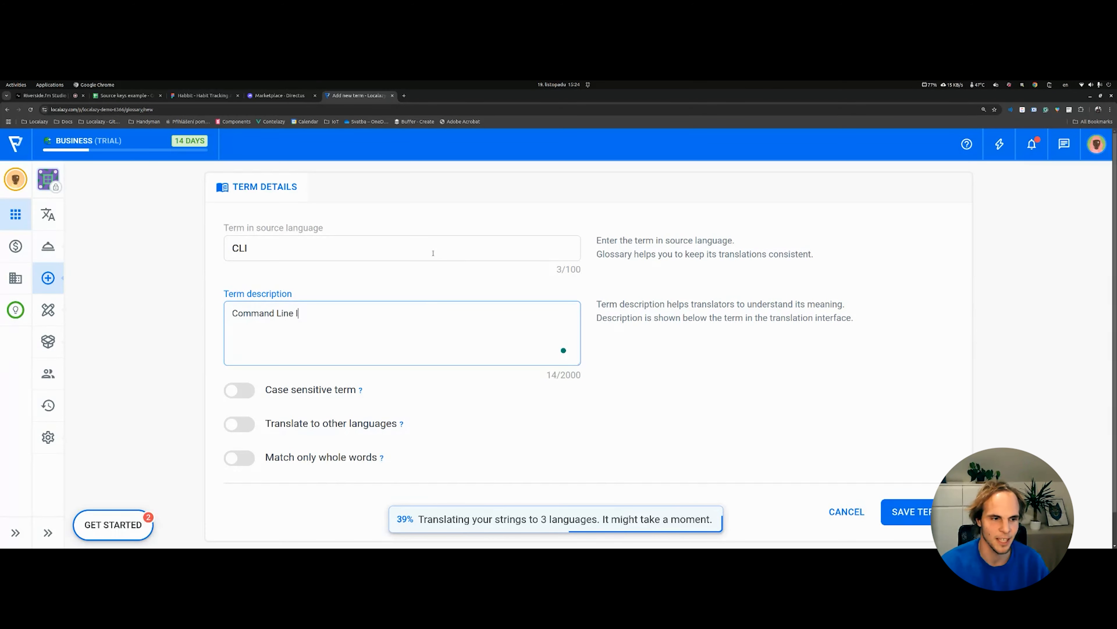
{"action": "type", "text": "nterface"}
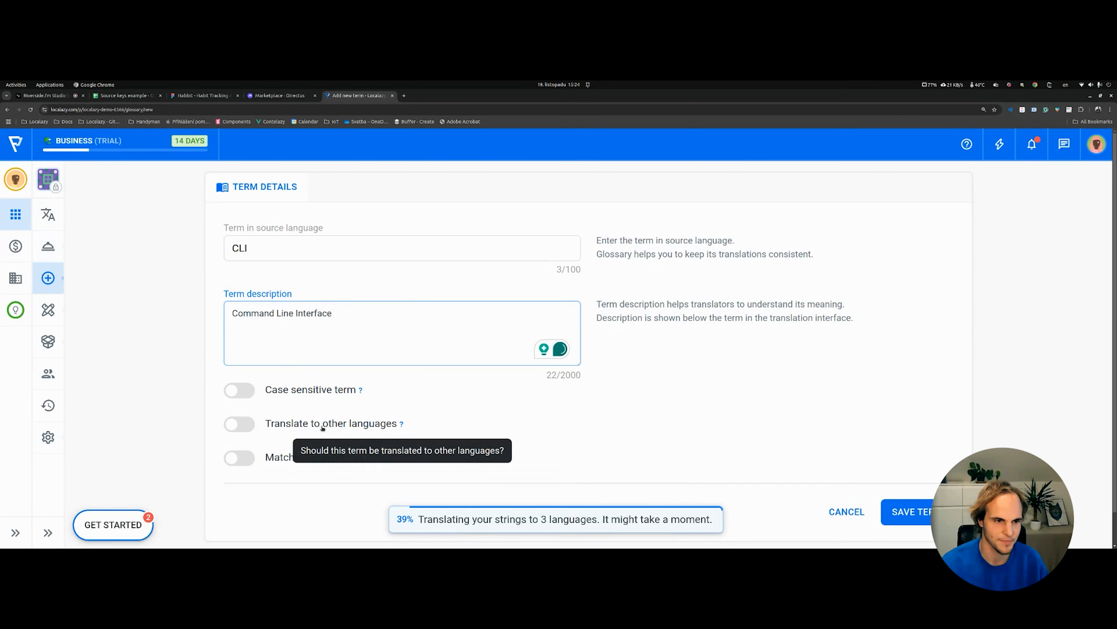
Step: Save the "CLI" glossary term with translation to other languages left off
{"action": "mouse_move", "coordinate": [335, 429]}
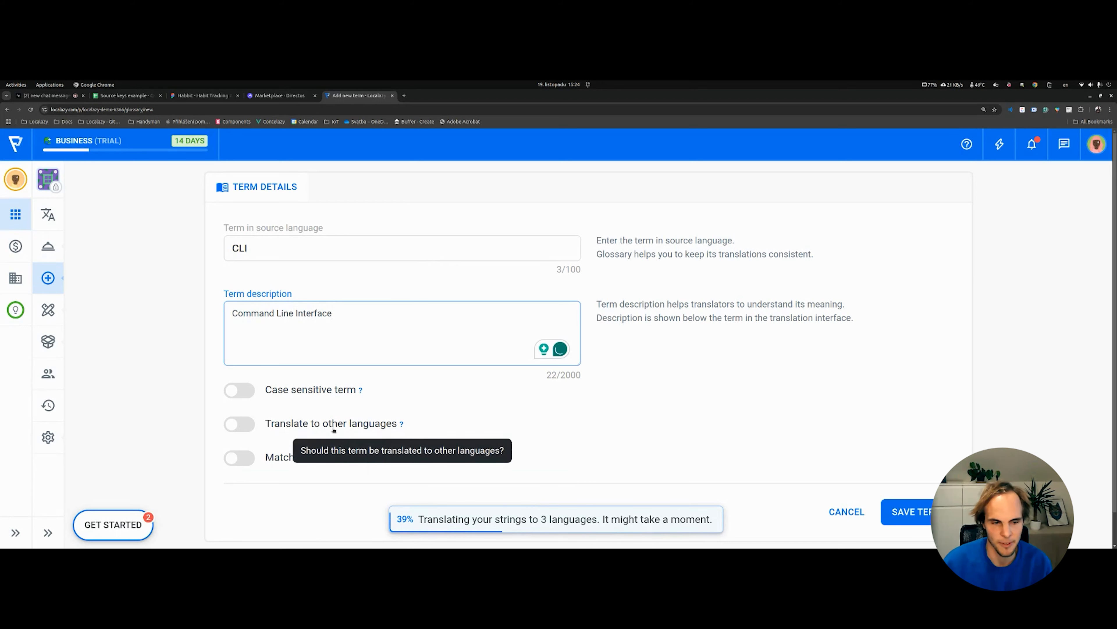
{"action": "left_click_drag", "start_coordinate": [418, 425], "coordinate": [270, 424]}
{"action": "left_click", "coordinate": [439, 423]}
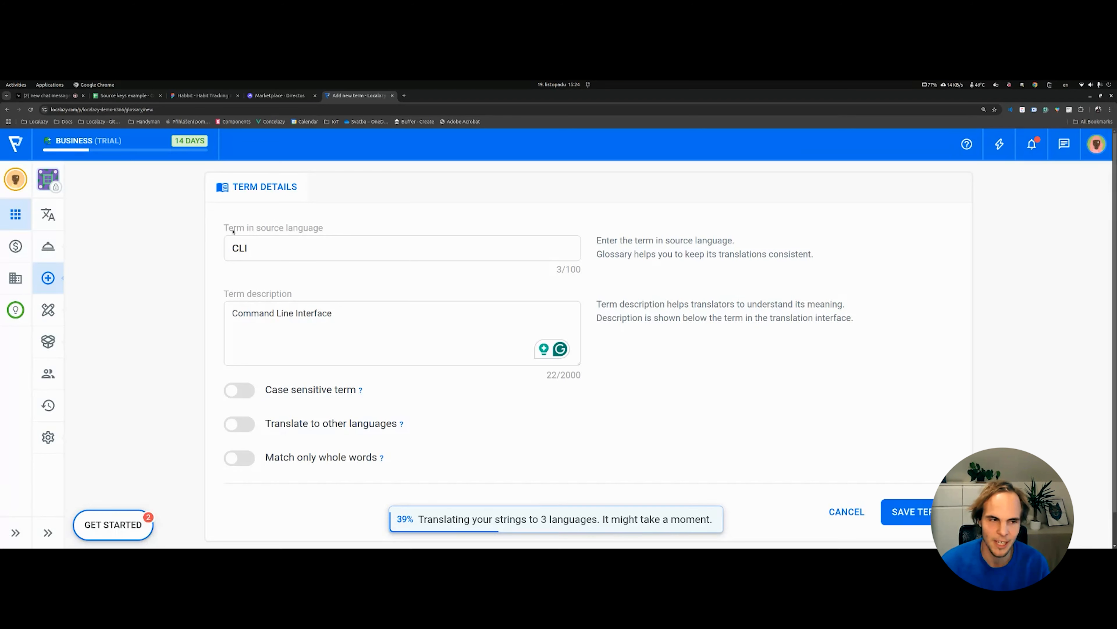
{"action": "left_click", "coordinate": [299, 249]}
{"action": "key", "text": "ctrl+a"}
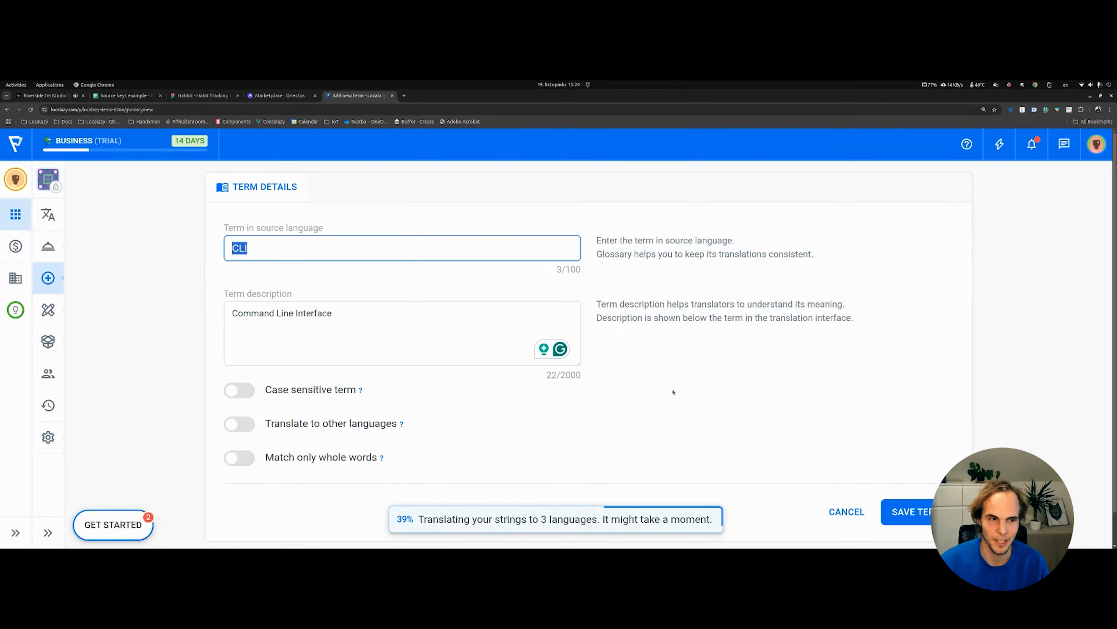
{"action": "left_click", "coordinate": [905, 512]}
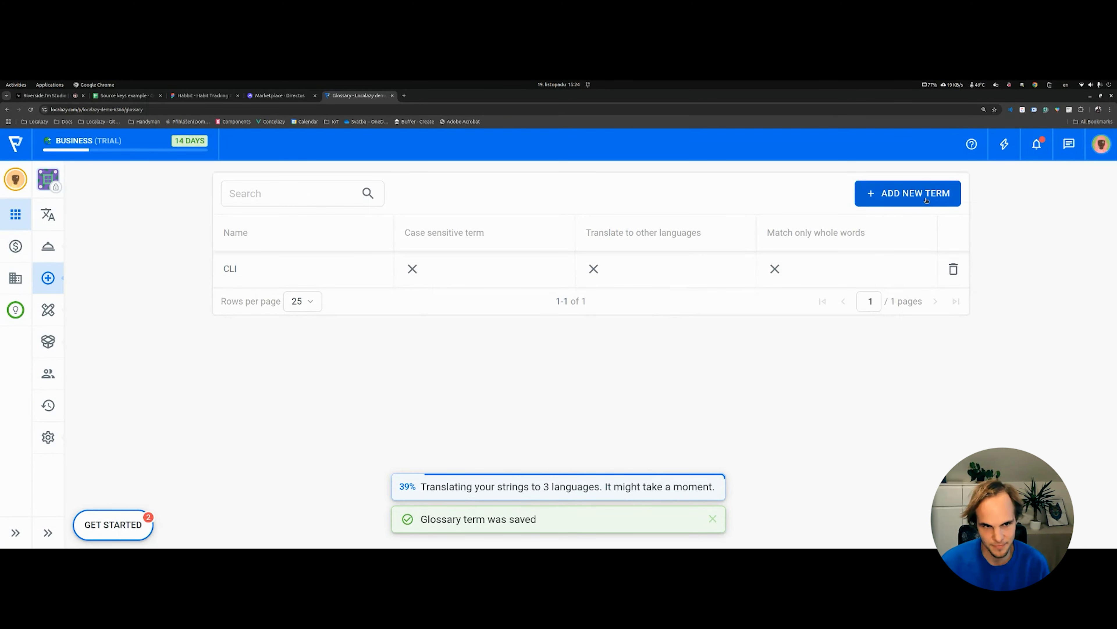
Step: Start another glossary term "Marketplace" with the description "A place where you can purchase services"
{"action": "left_click", "coordinate": [926, 199]}
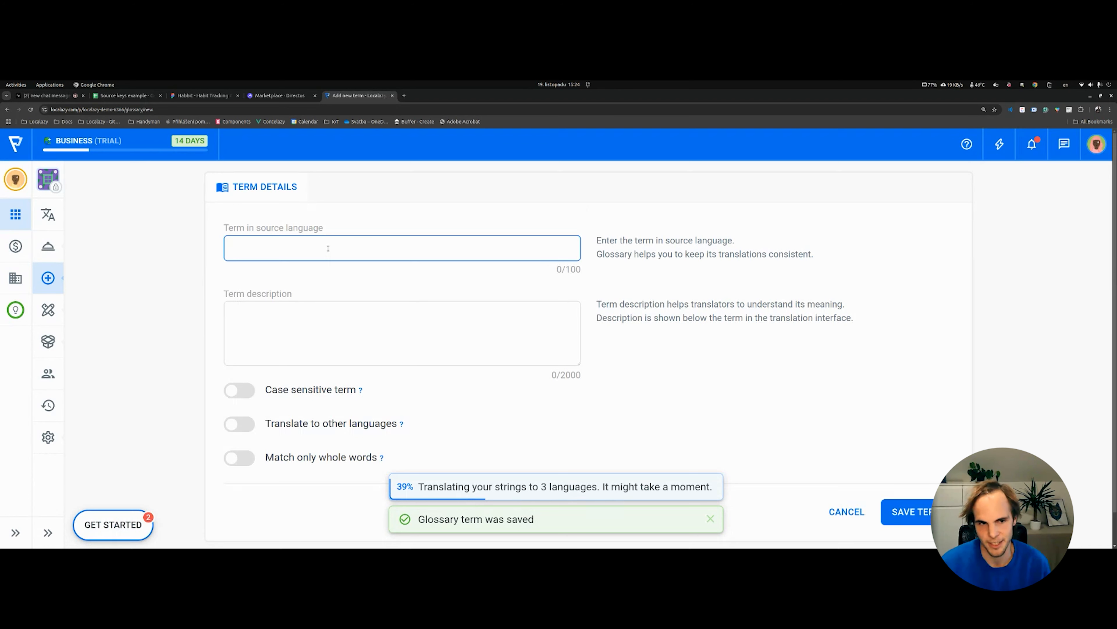
{"action": "type", "text": "Mar"}
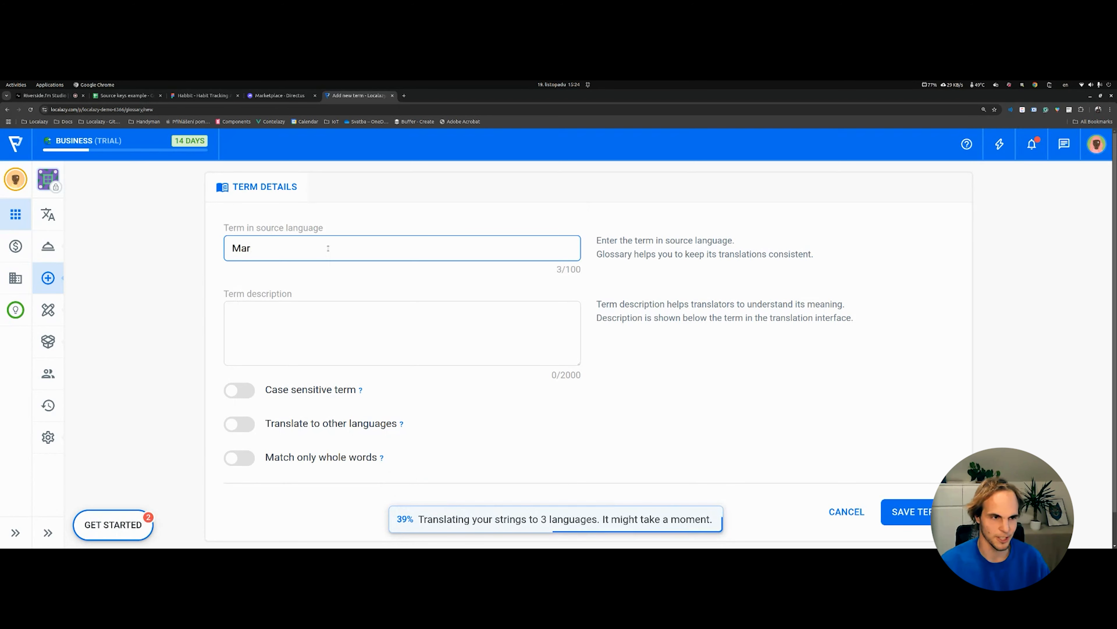
{"action": "type", "text": "ketplace"}
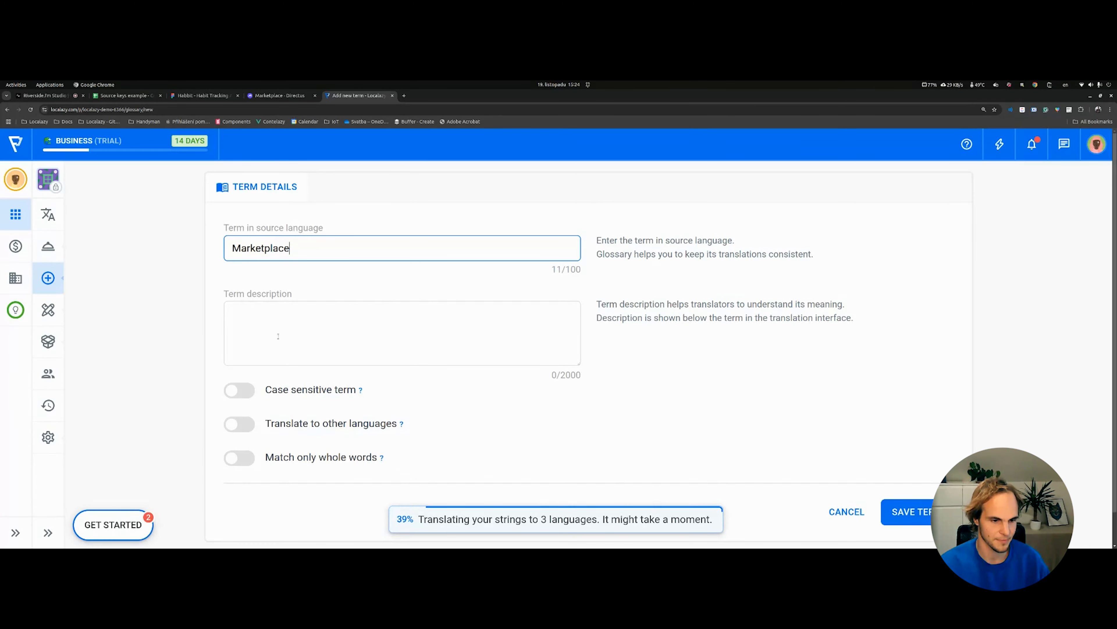
{"action": "left_click", "coordinate": [276, 317]}
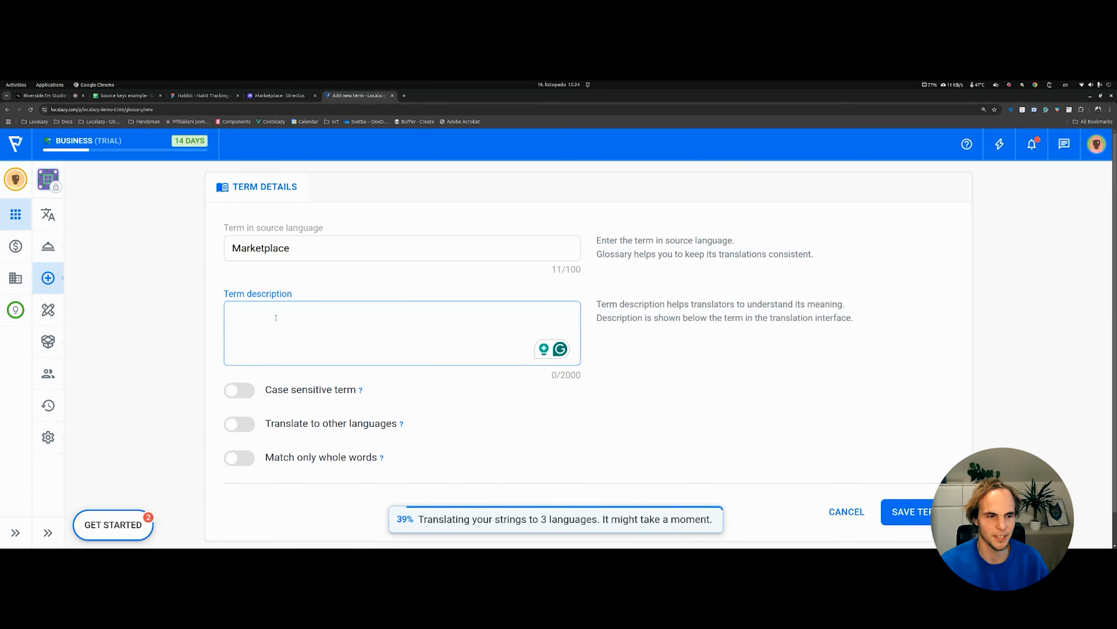
{"action": "type", "text": "A "}
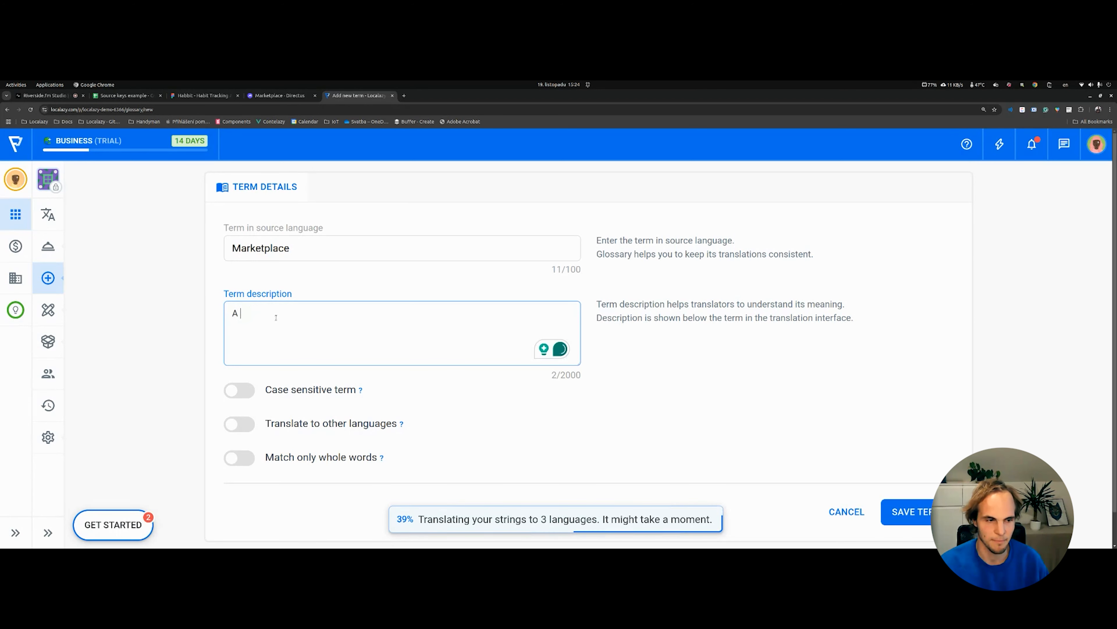
{"action": "type", "text": "place wher"}
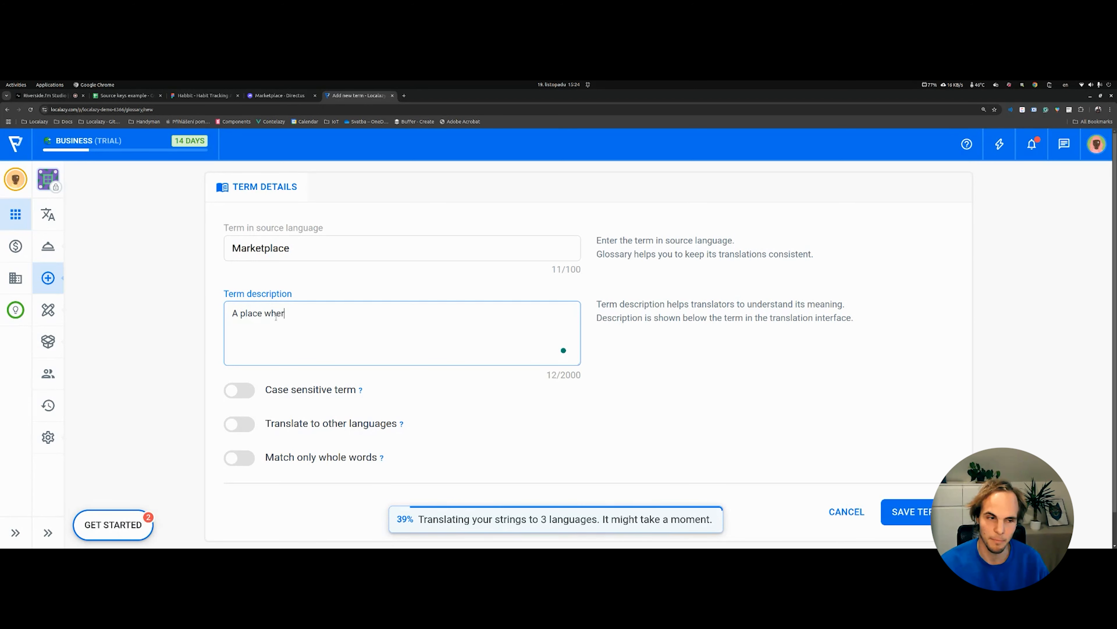
{"action": "type", "text": "e you can purchase "}
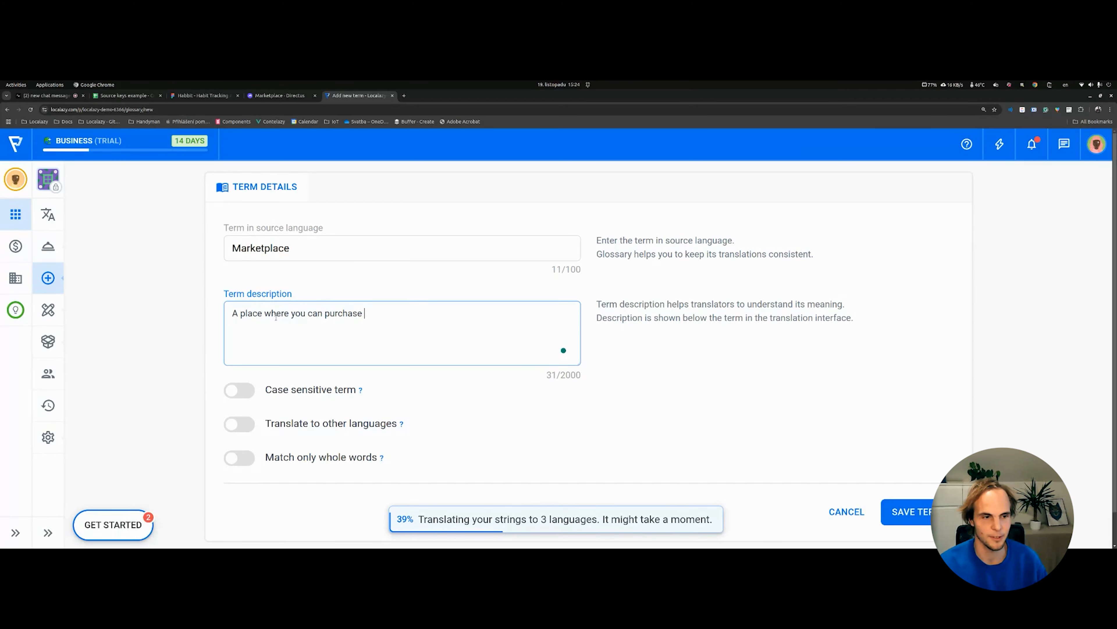
{"action": "type", "text": "services"}
Step: Reword the description to "A section where you can purchase services." and save the term with translation to other languages enabled
{"action": "double_click", "coordinate": [251, 313]}
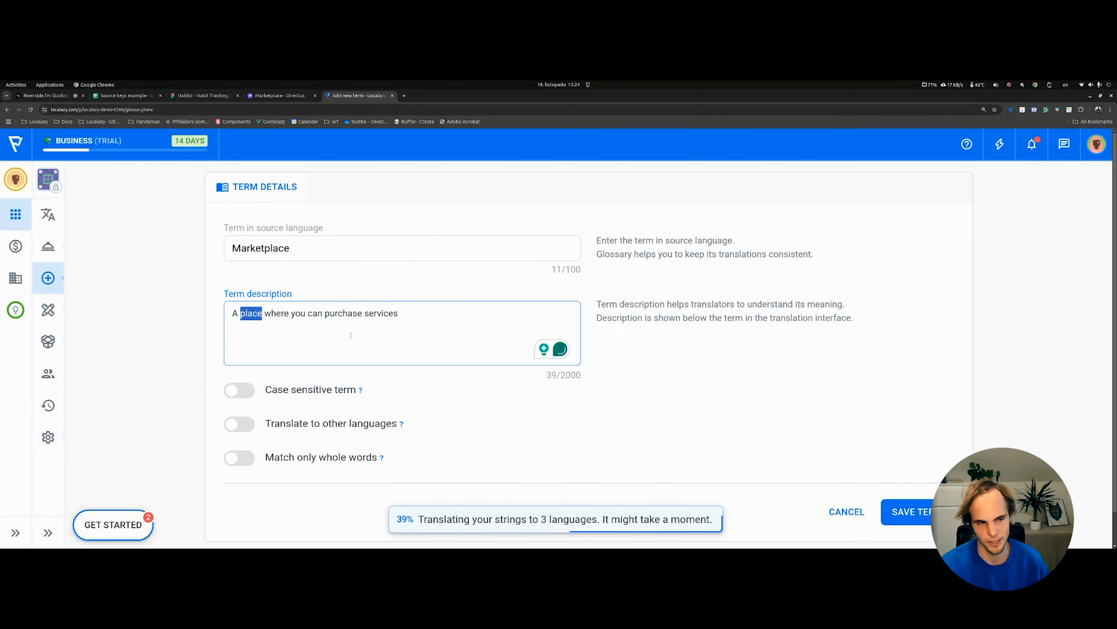
{"action": "type", "text": "section"}
{"action": "left_click", "coordinate": [455, 322]}
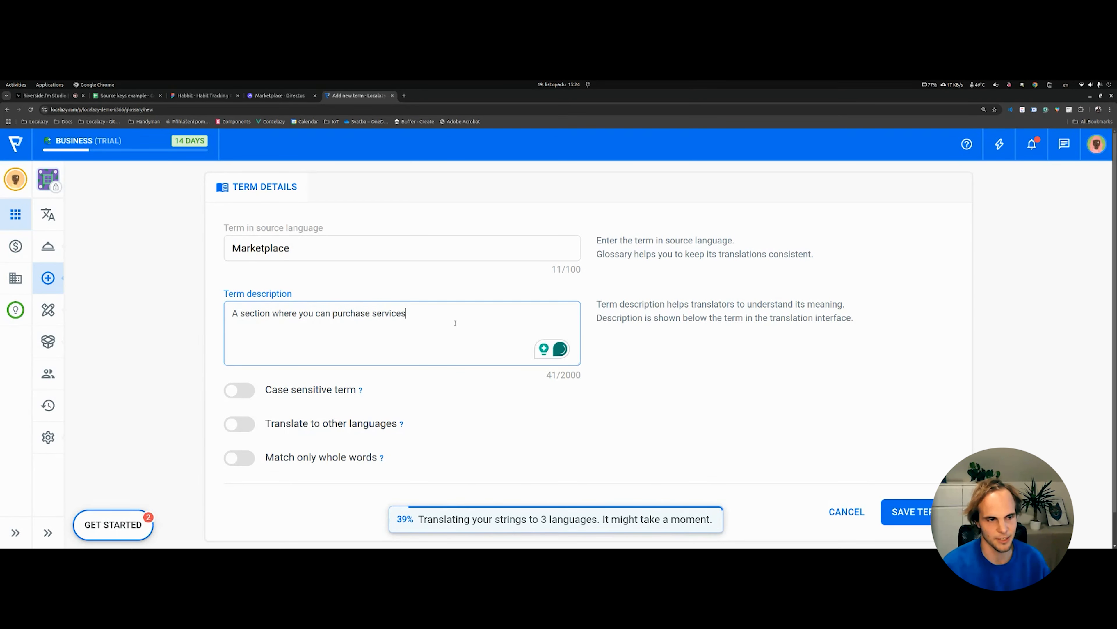
{"action": "type", "text": "."}
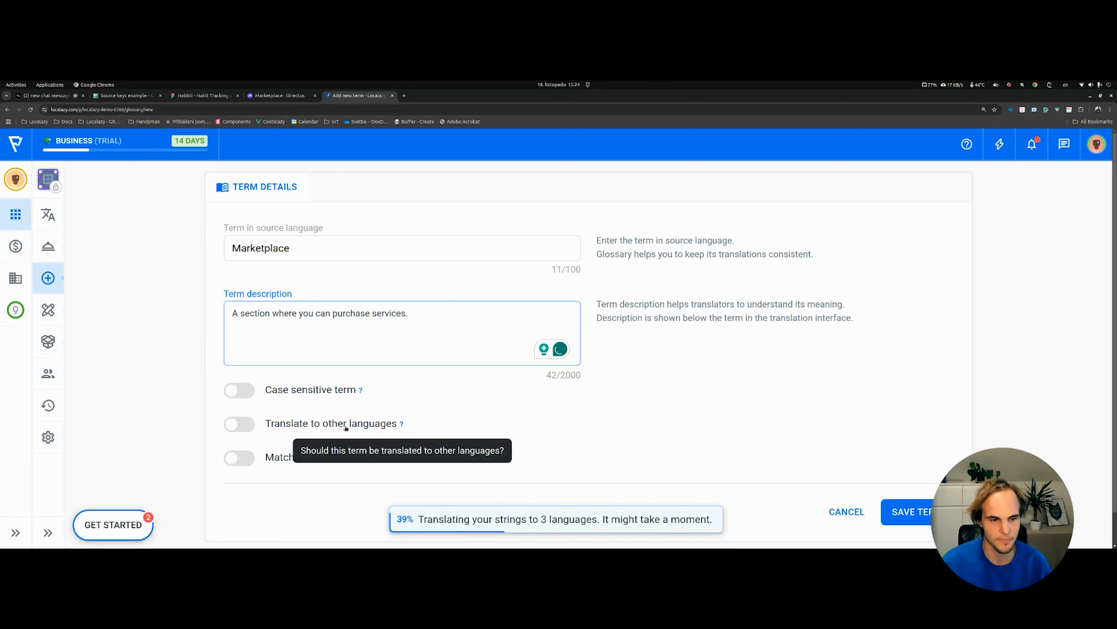
{"action": "left_click", "coordinate": [346, 426]}
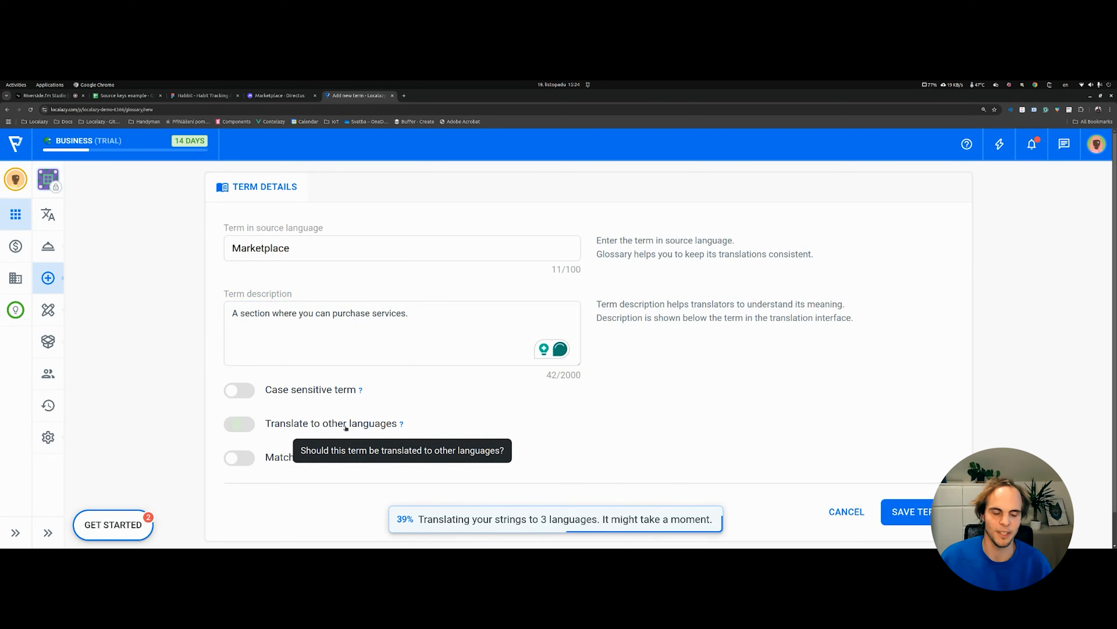
{"action": "left_click", "coordinate": [896, 512]}
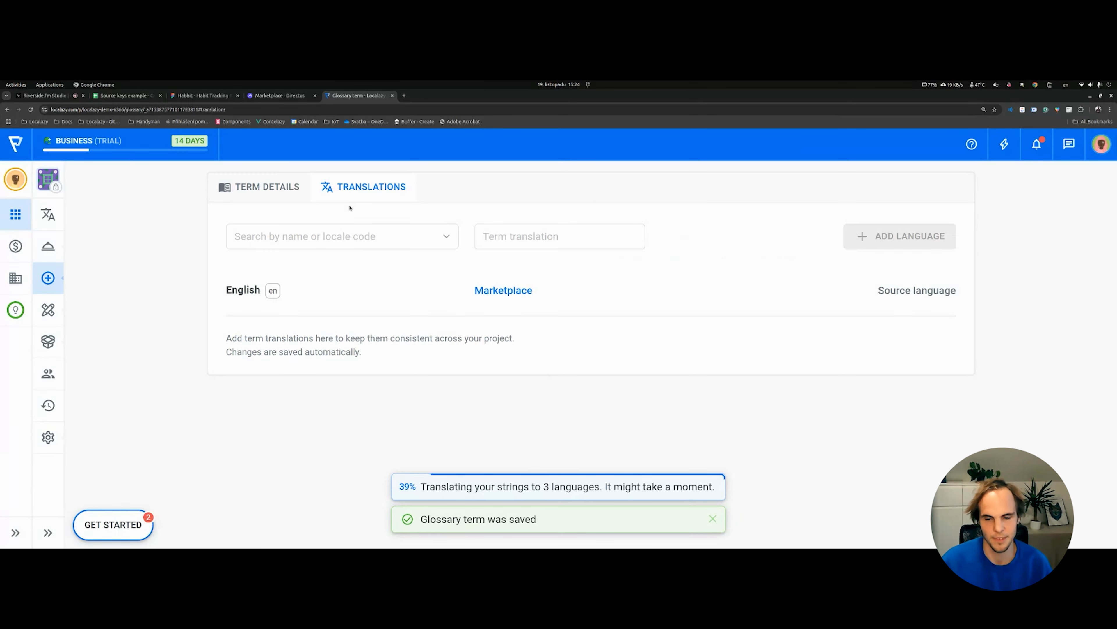
Step: Add the German translation "Marktplatz" to the "Marketplace" glossary term
{"action": "left_click", "coordinate": [345, 236]}
{"action": "type", "text": "g"}
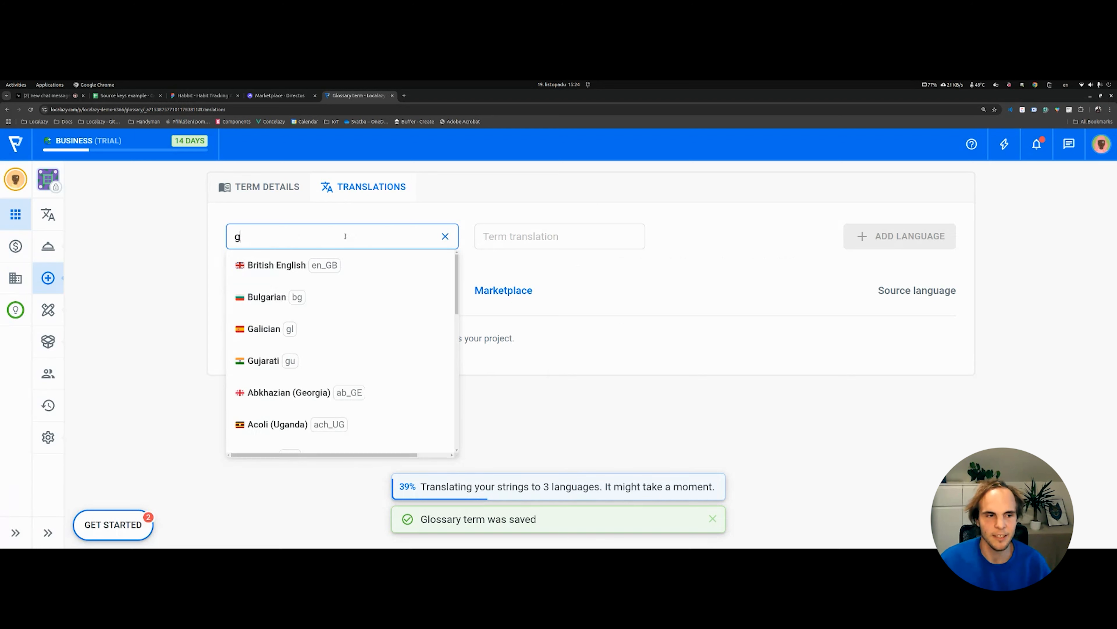
{"action": "type", "text": "ermn"}
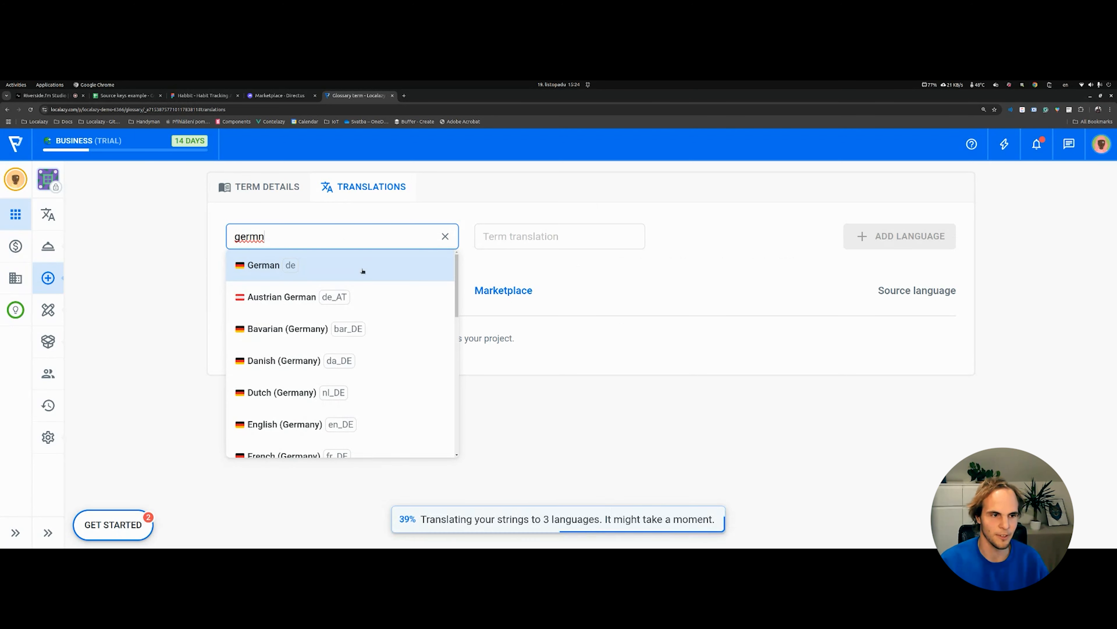
{"action": "left_click", "coordinate": [362, 267]}
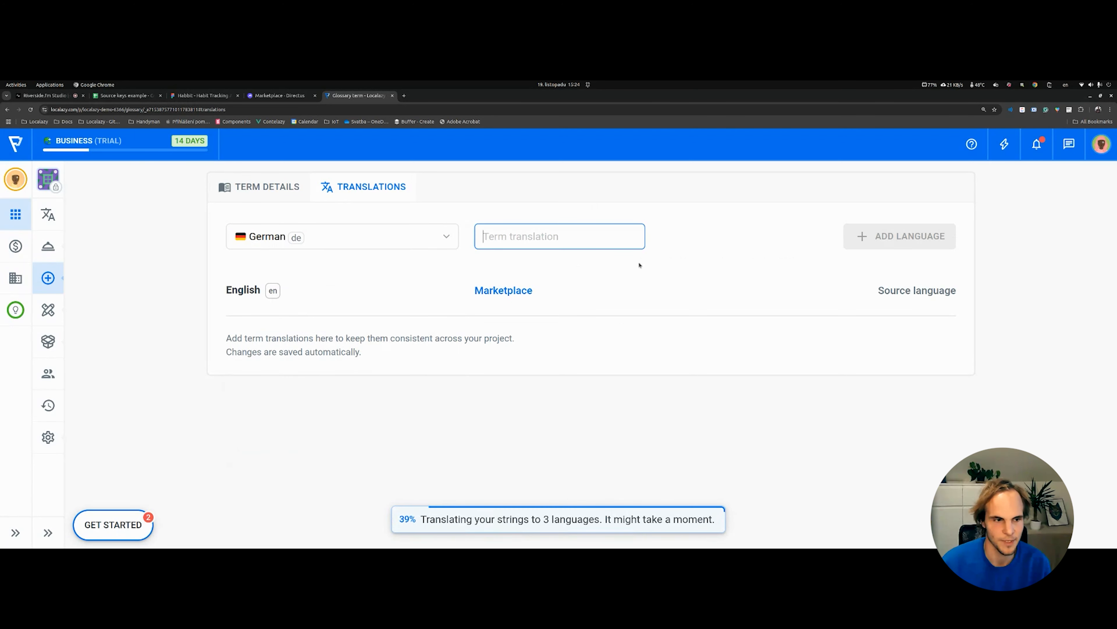
{"action": "type", "text": "Mar"}
{"action": "type", "text": "latz"}
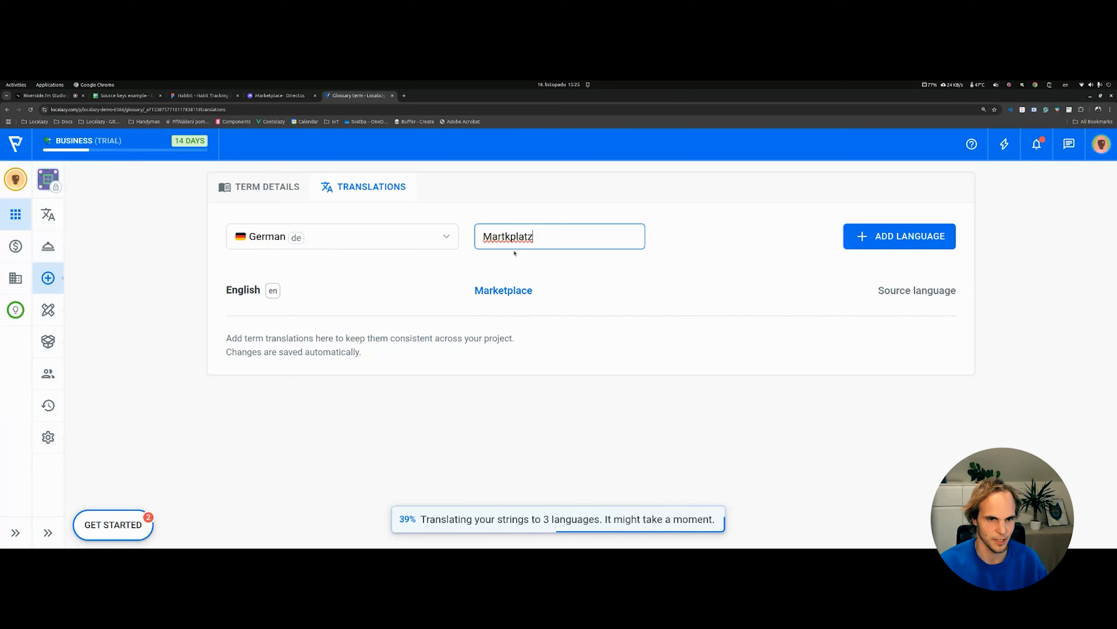
{"action": "left_click", "coordinate": [511, 241]}
{"action": "key", "text": "BackSpace"}
{"action": "key", "text": "BackSpace"}
{"action": "type", "text": "kt"}
{"action": "key", "text": "Return"}
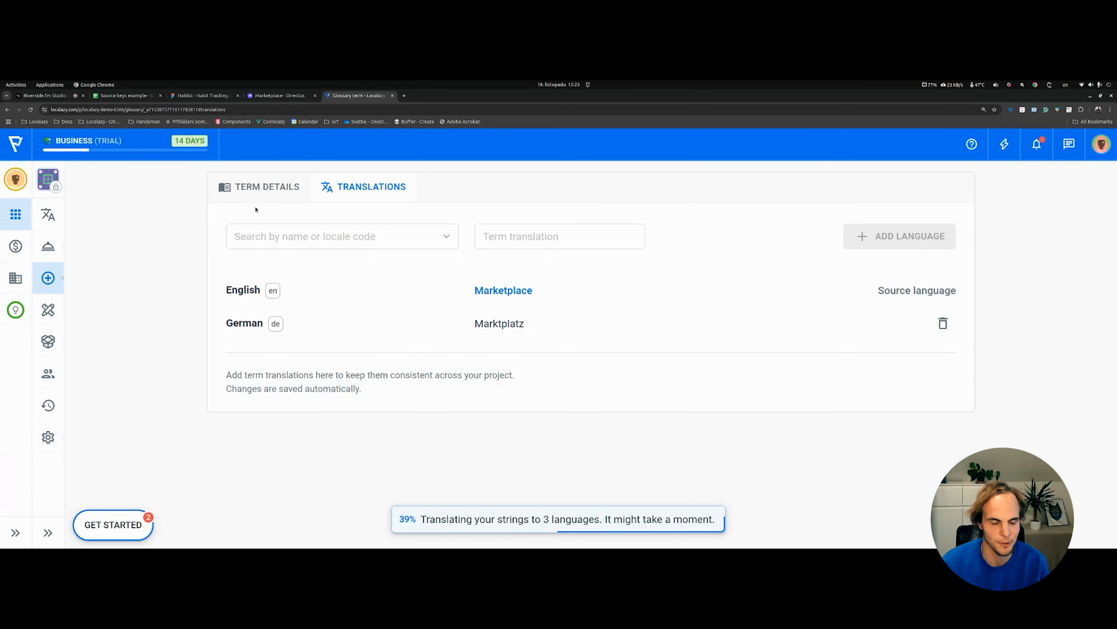
Step: Return to the glossary's term list and go from there to the project's German translations
{"action": "mouse_move", "coordinate": [48, 277]}
{"action": "left_click", "coordinate": [186, 265]}
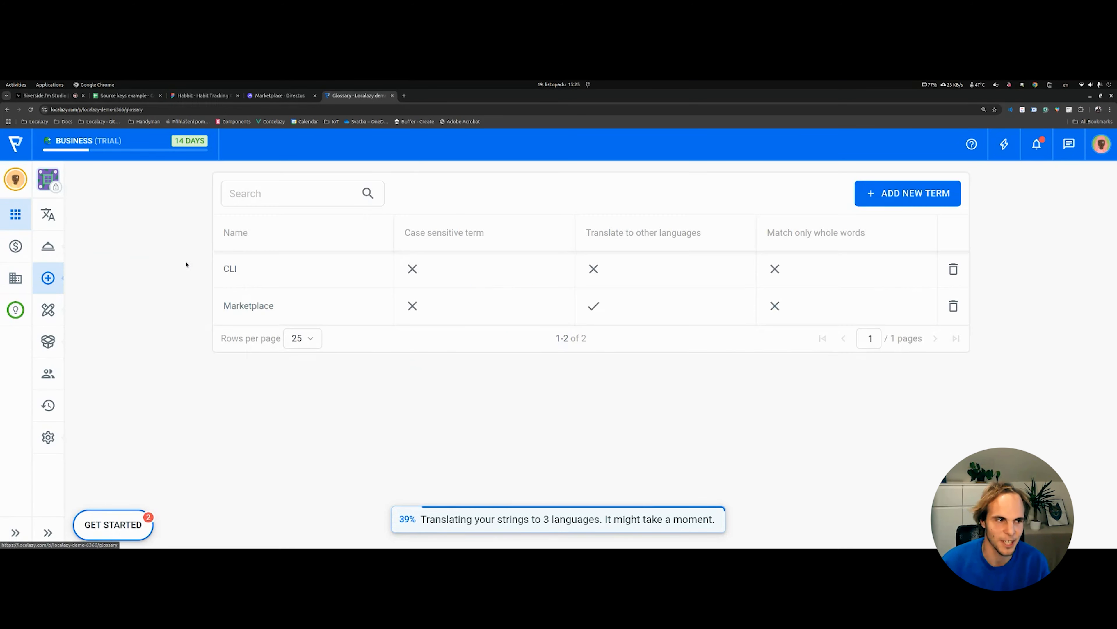
{"action": "left_click", "coordinate": [55, 219]}
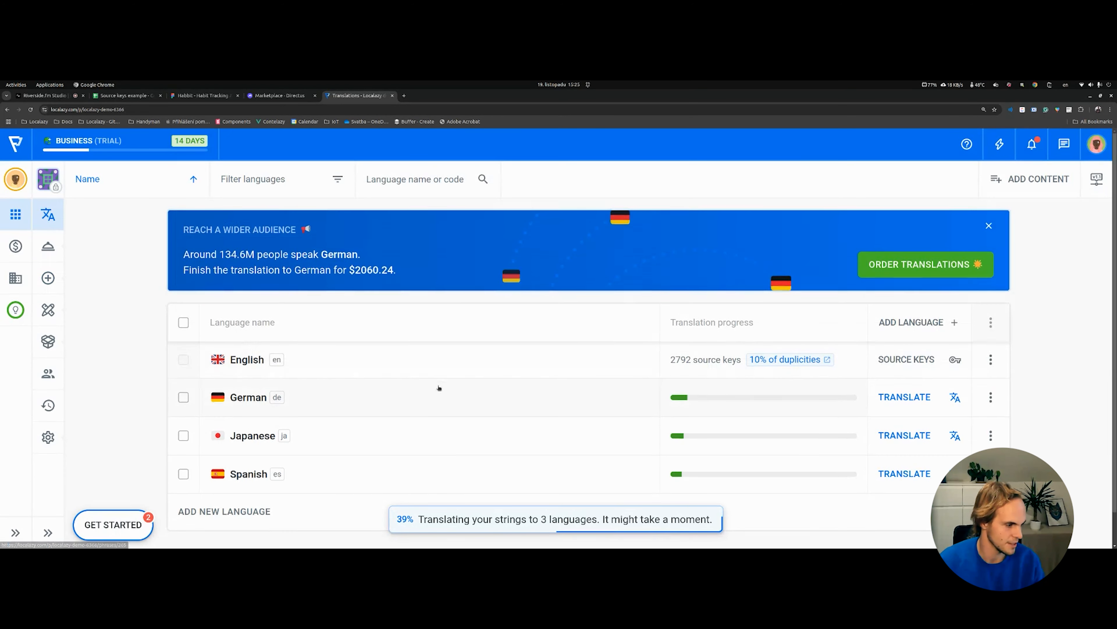
{"action": "scroll", "coordinate": [439, 388], "scroll_direction": "down", "scroll_amount": 1}
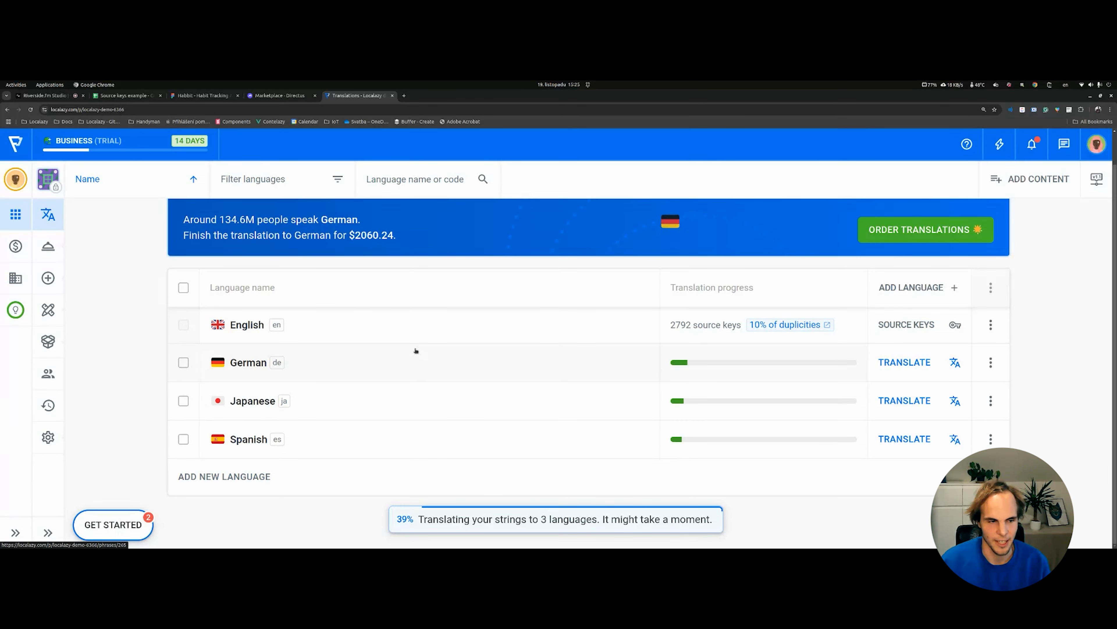
{"action": "left_click", "coordinate": [412, 372]}
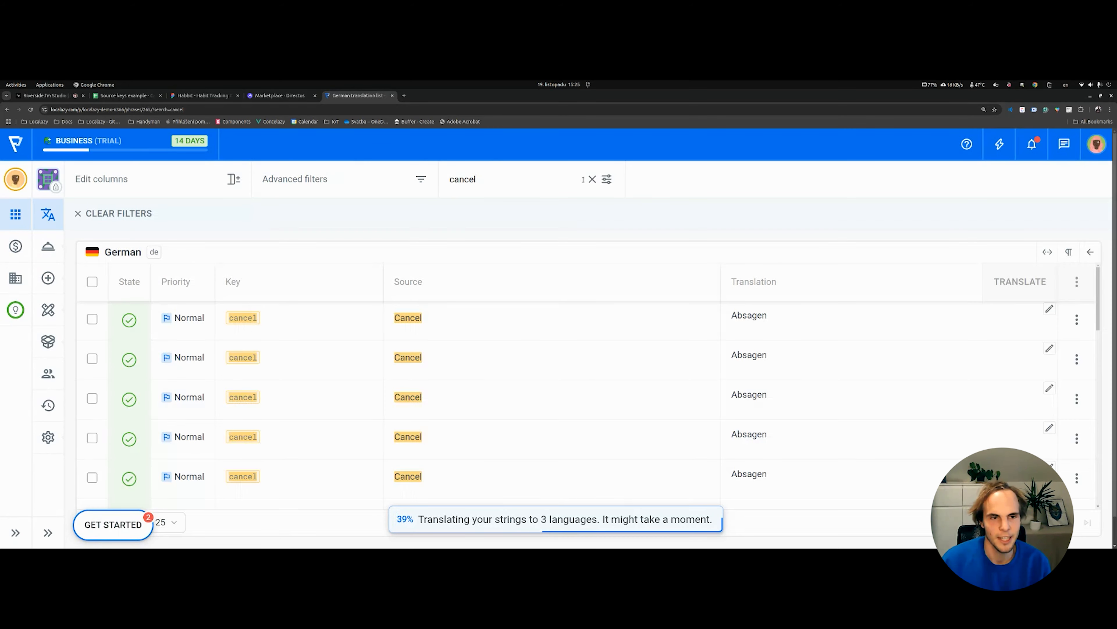
Step: Search the German strings for "marketplace", and shorten the search term to "market"
{"action": "left_click", "coordinate": [592, 179]}
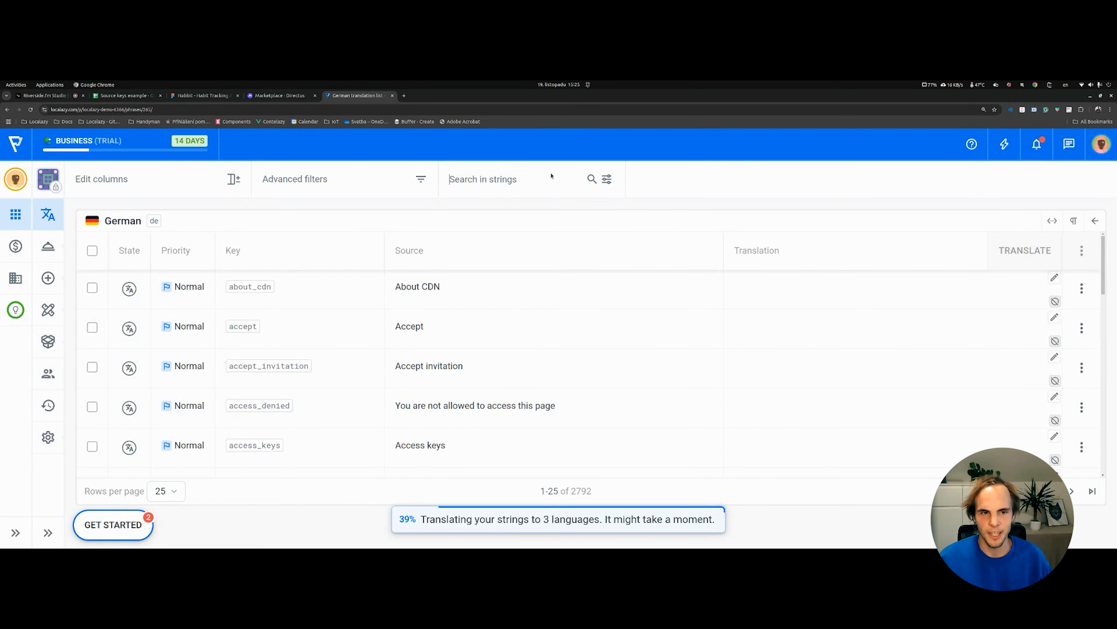
{"action": "type", "text": "marketplace"}
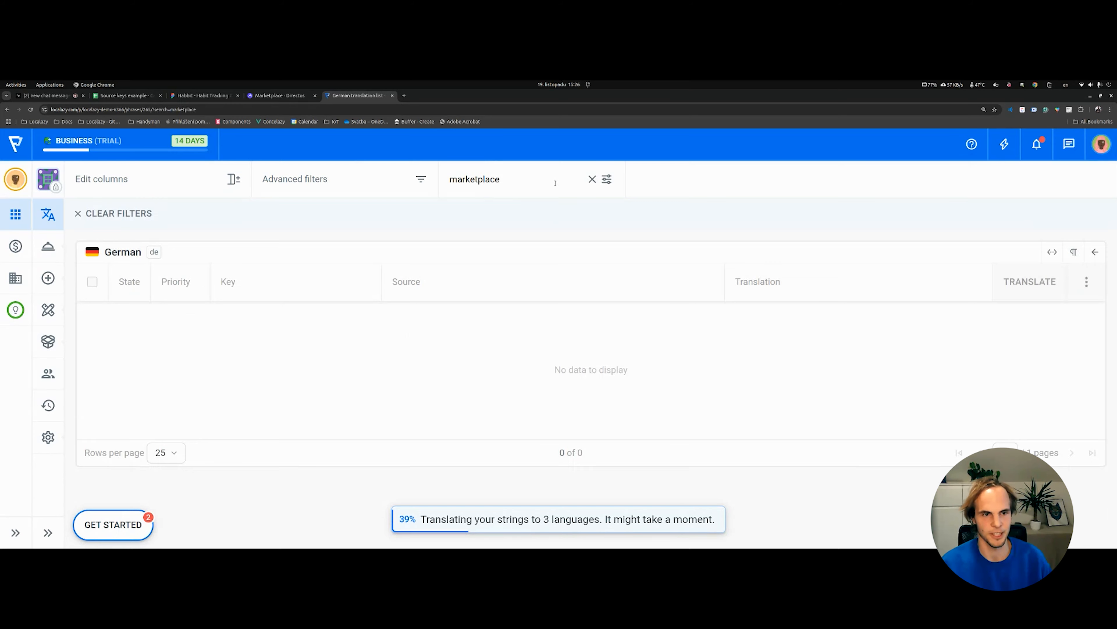
{"action": "key", "text": "BackSpace"}
{"action": "key", "text": "BackSpace"}
{"action": "key", "text": "BackSpace"}
{"action": "key", "text": "BackSpace"}
{"action": "key", "text": "BackSpace"}
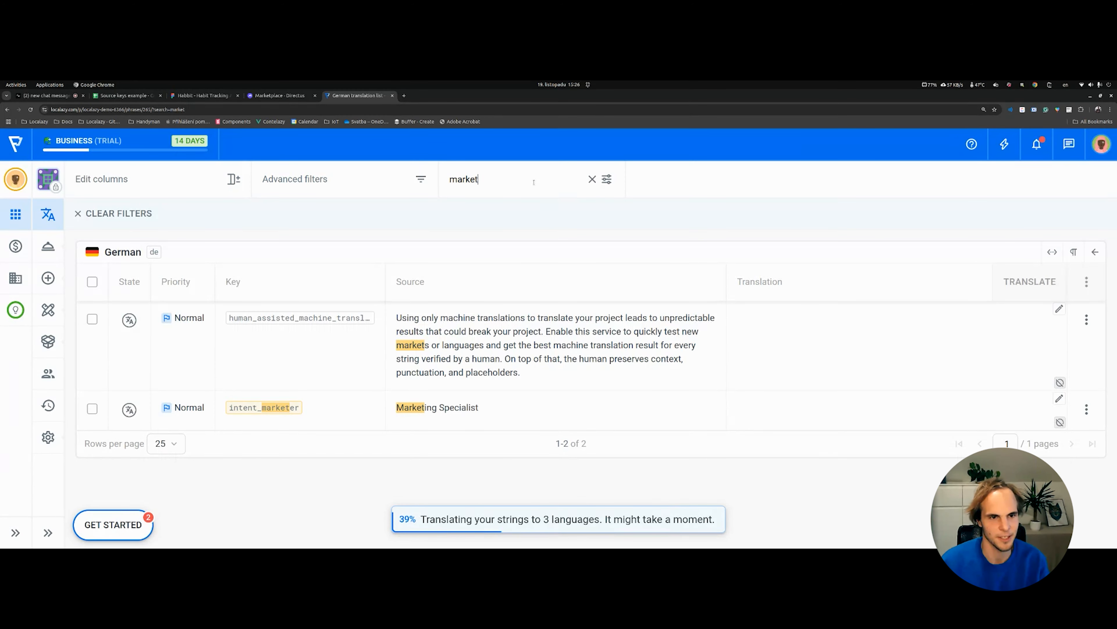
Step: Open the human-assisted machine translations description string to check it for glossary terms, and return to the search results
{"action": "left_click", "coordinate": [492, 337]}
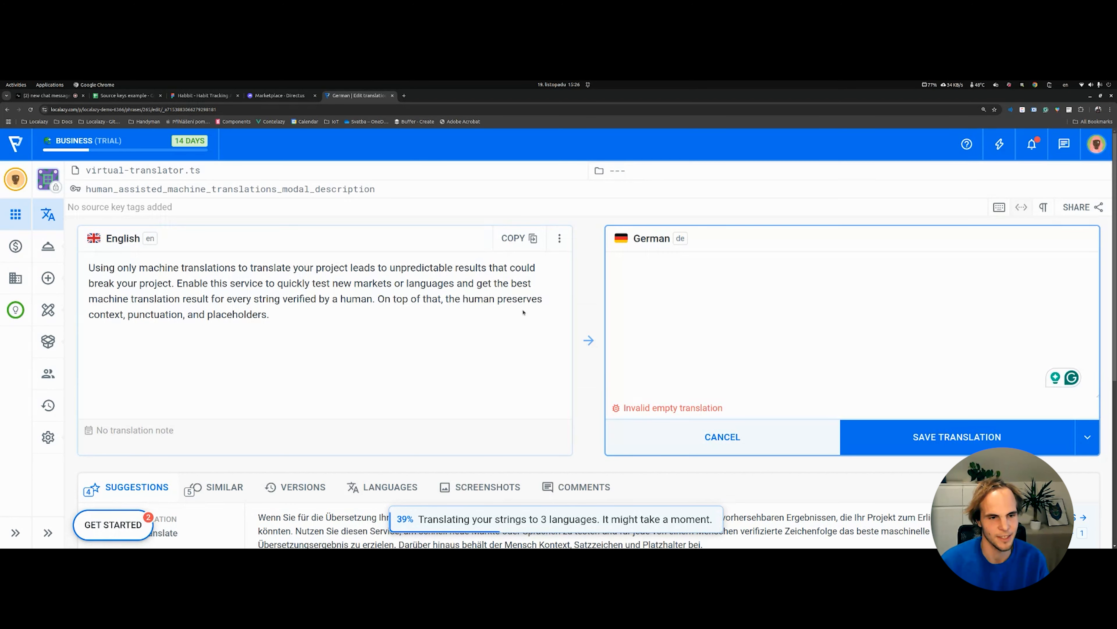
{"action": "mouse_move", "coordinate": [650, 411]}
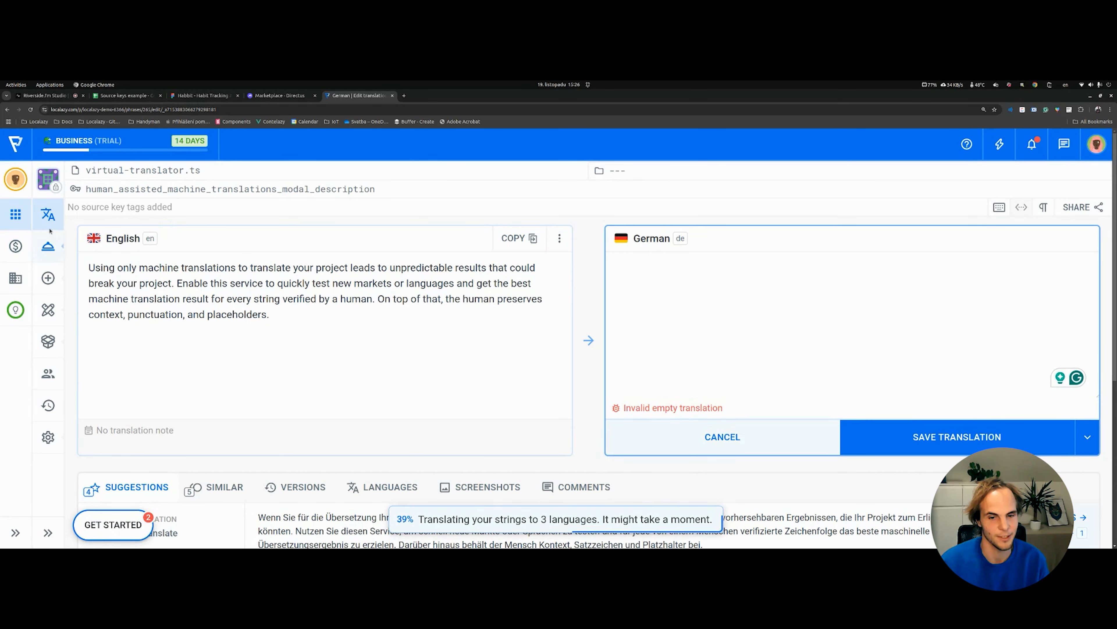
{"action": "left_click", "coordinate": [6, 109]}
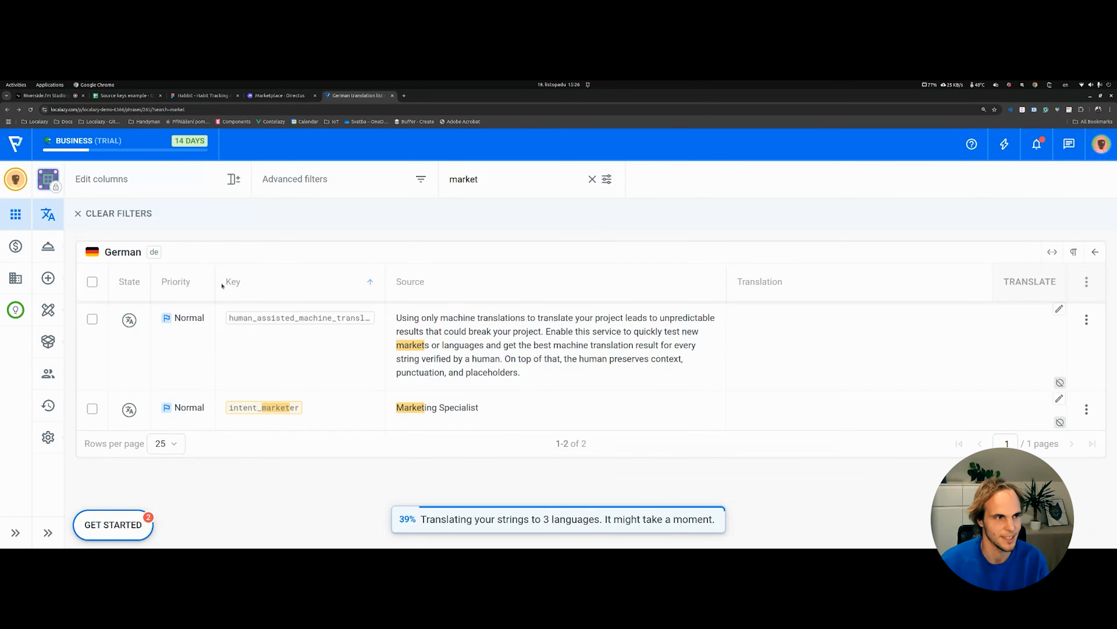
Step: Search the German strings for "cli", open "Adding keys to complex files is not supported", and view the CLI glossary note
{"action": "left_click", "coordinate": [594, 178]}
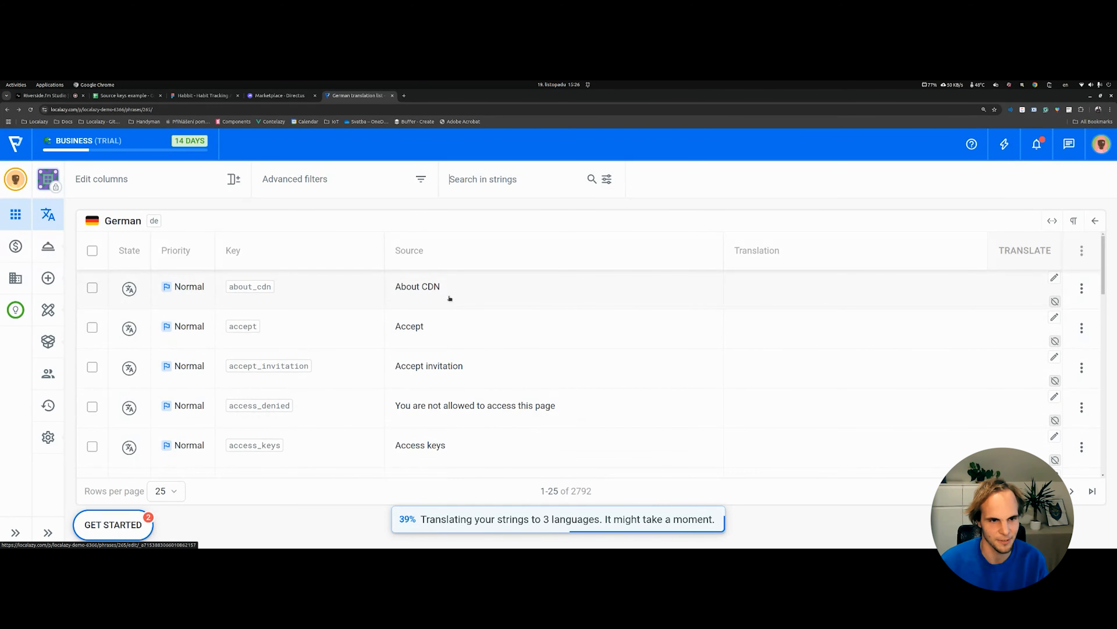
{"action": "type", "text": "cli"}
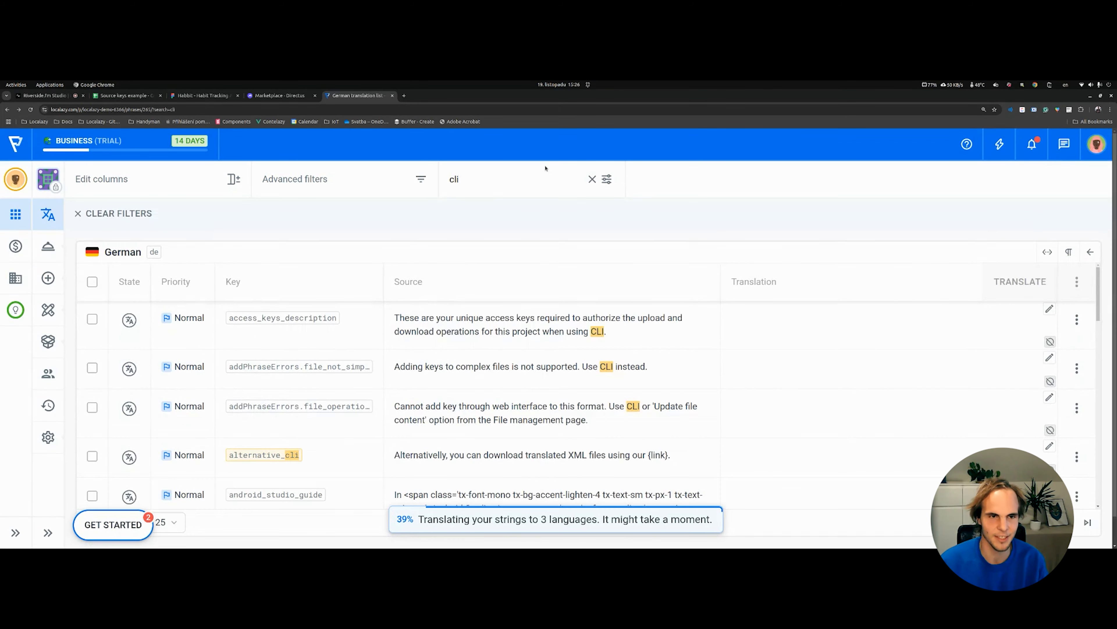
{"action": "left_click", "coordinate": [650, 358]}
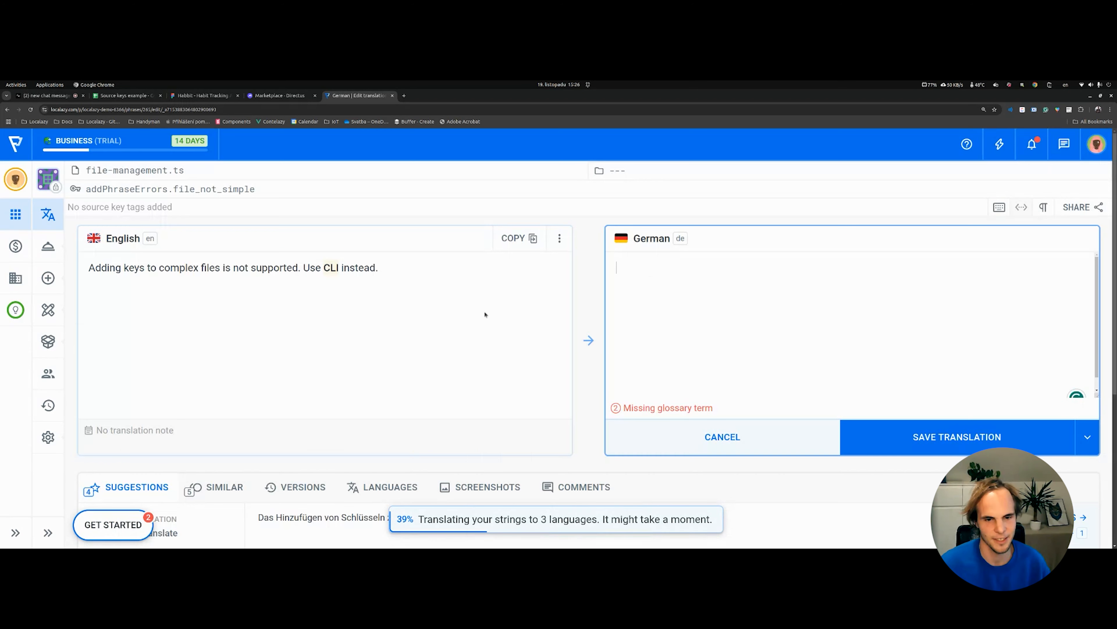
{"action": "mouse_move", "coordinate": [334, 274]}
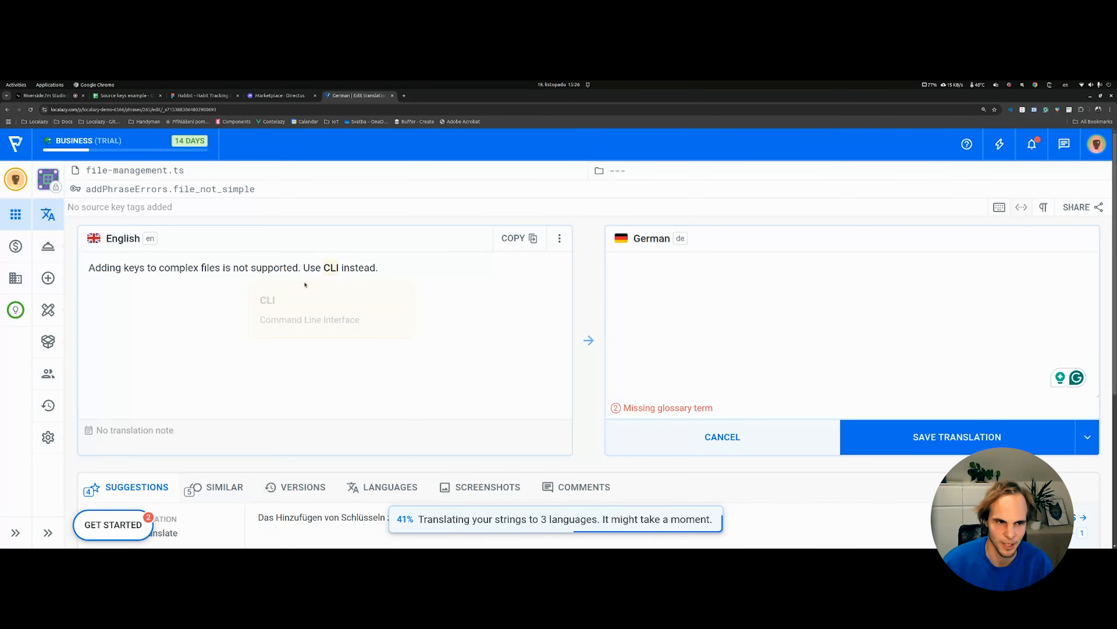
Step: Fill the German translation with the Amazon Translate suggestion and delete "CLI." from its end
{"action": "left_click", "coordinate": [649, 292]}
{"action": "scroll", "coordinate": [648, 292], "scroll_direction": "down", "scroll_amount": 3}
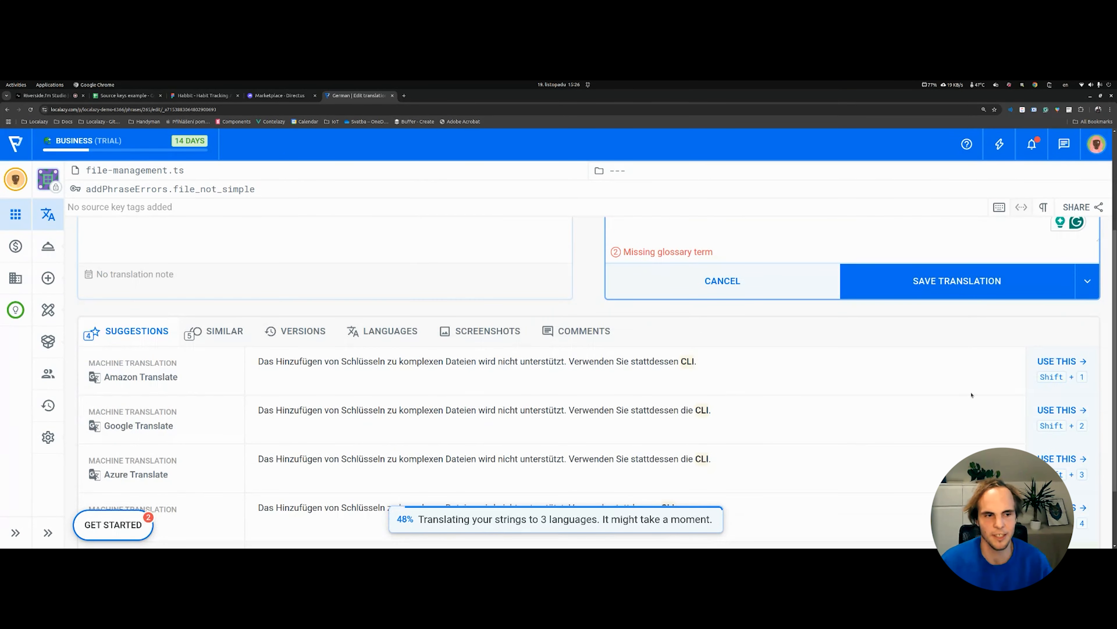
{"action": "left_click", "coordinate": [1062, 361]}
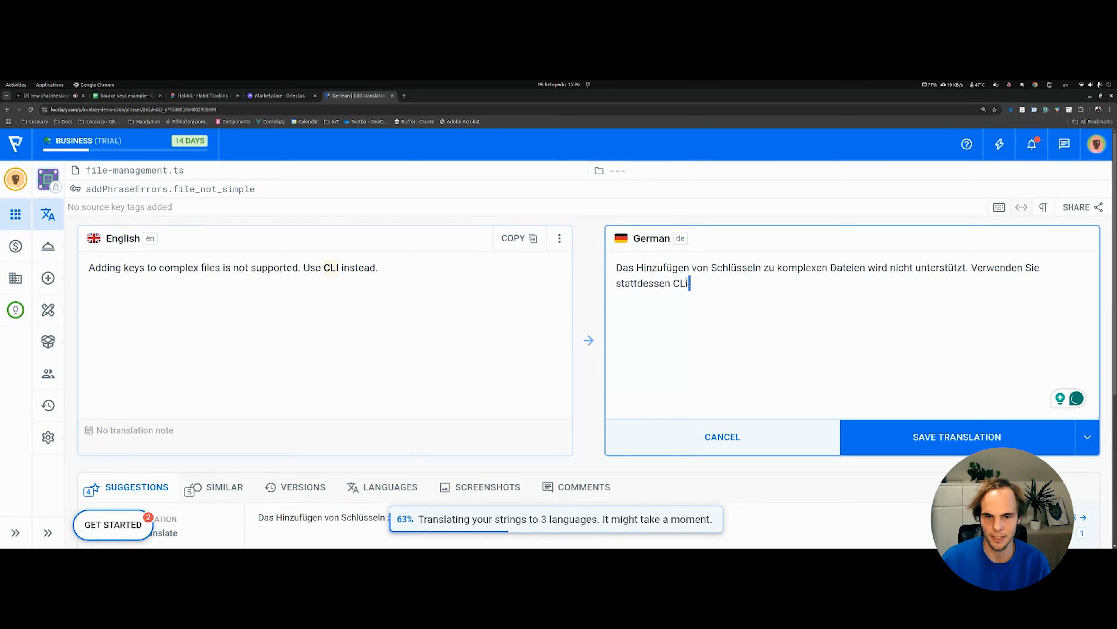
{"action": "key", "text": "shift+Left"}
{"action": "key", "text": "shift+Left"}
{"action": "key", "text": "shift+Left"}
{"action": "key", "text": "shift+Left"}
{"action": "key", "text": "shift+Left"}
{"action": "key", "text": "BackSpace"}
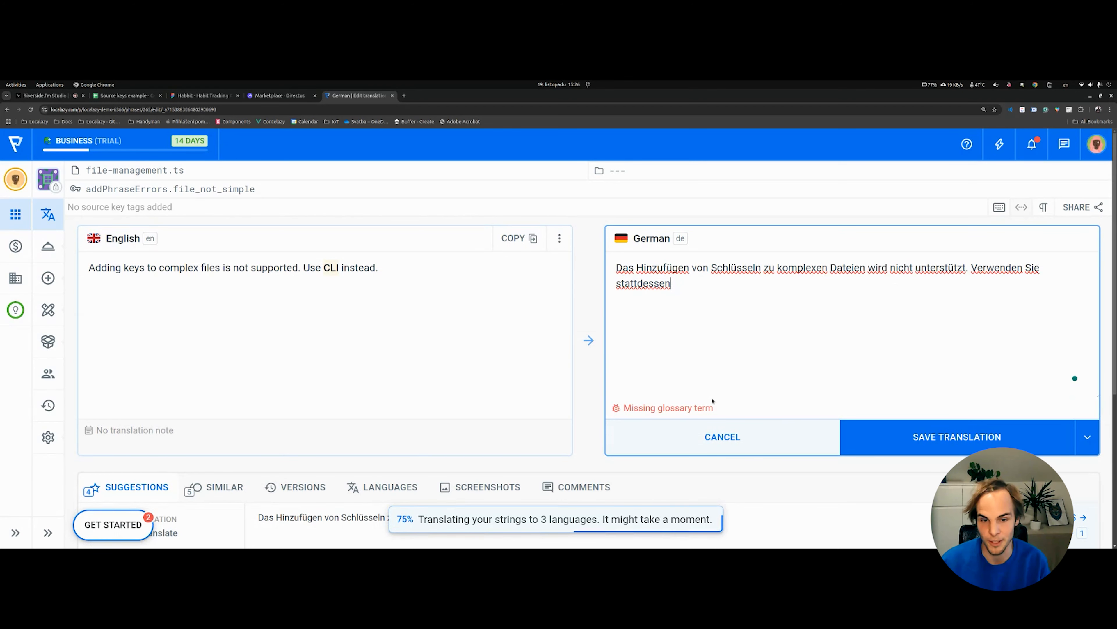
Step: Inspect the missing glossary term issue, and try to save the translation without CLI, cancelling at the confirmation
{"action": "left_click", "coordinate": [712, 405]}
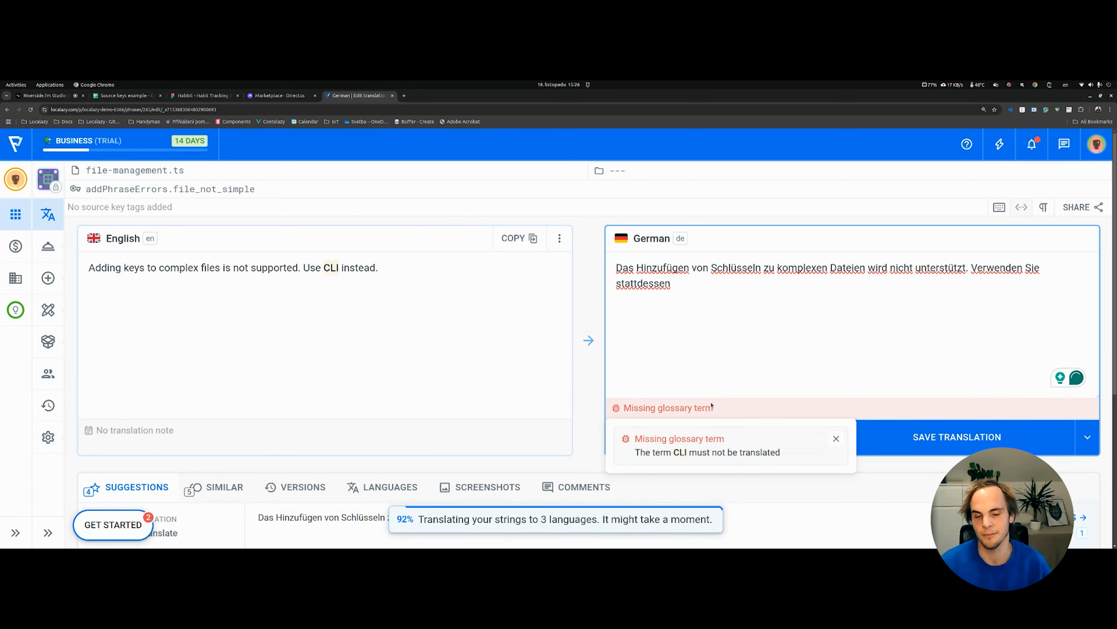
{"action": "left_click", "coordinate": [675, 519]}
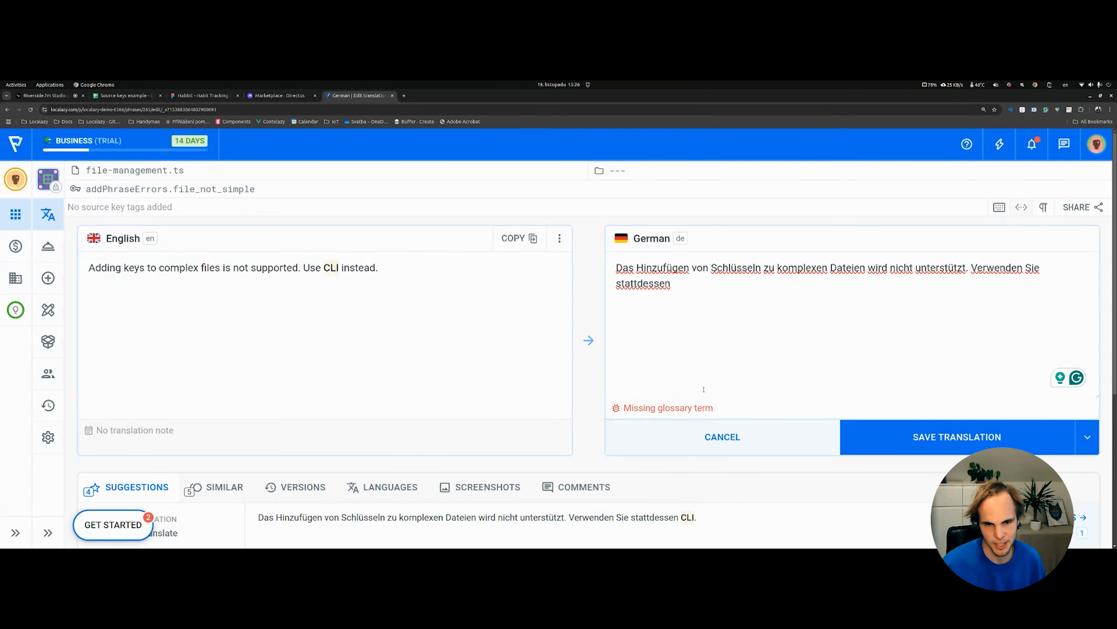
{"action": "mouse_move", "coordinate": [697, 417]}
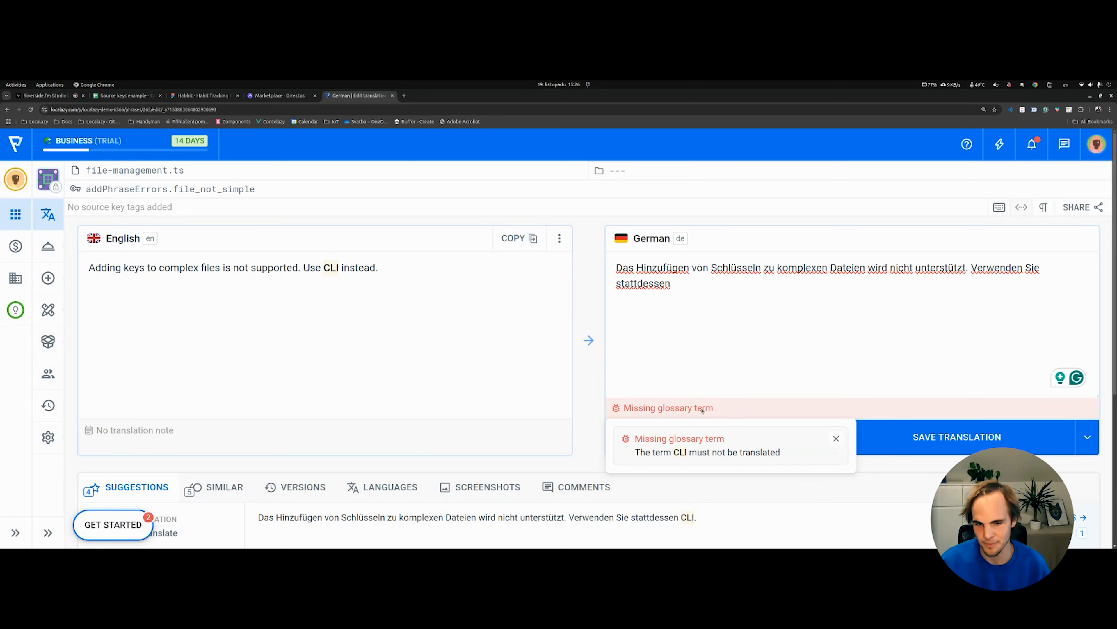
{"action": "left_click", "coordinate": [898, 436]}
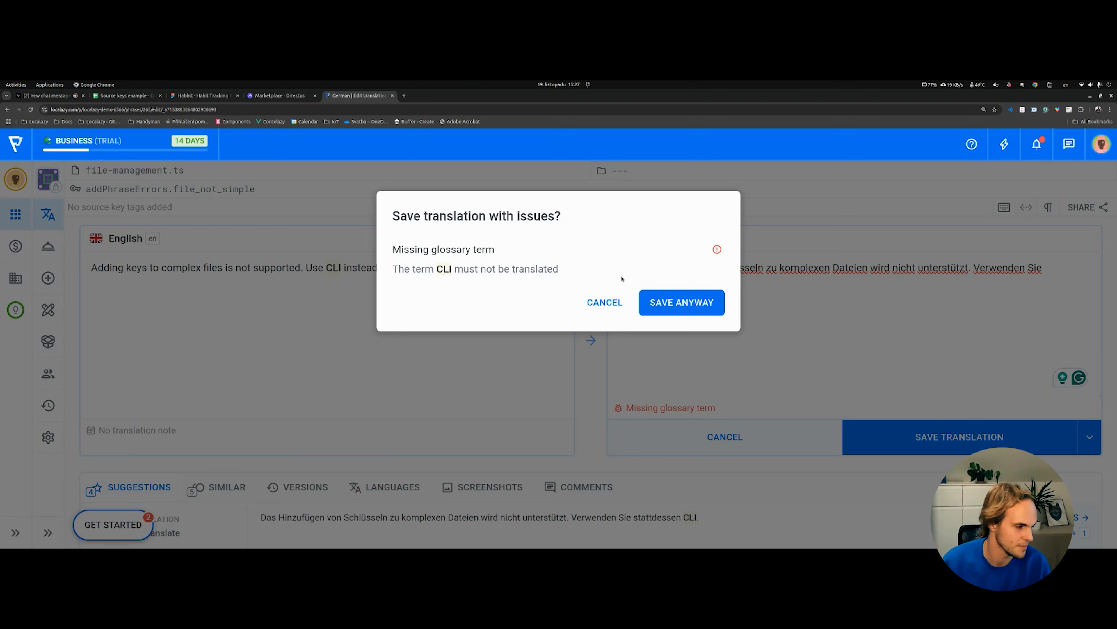
{"action": "left_click", "coordinate": [612, 303]}
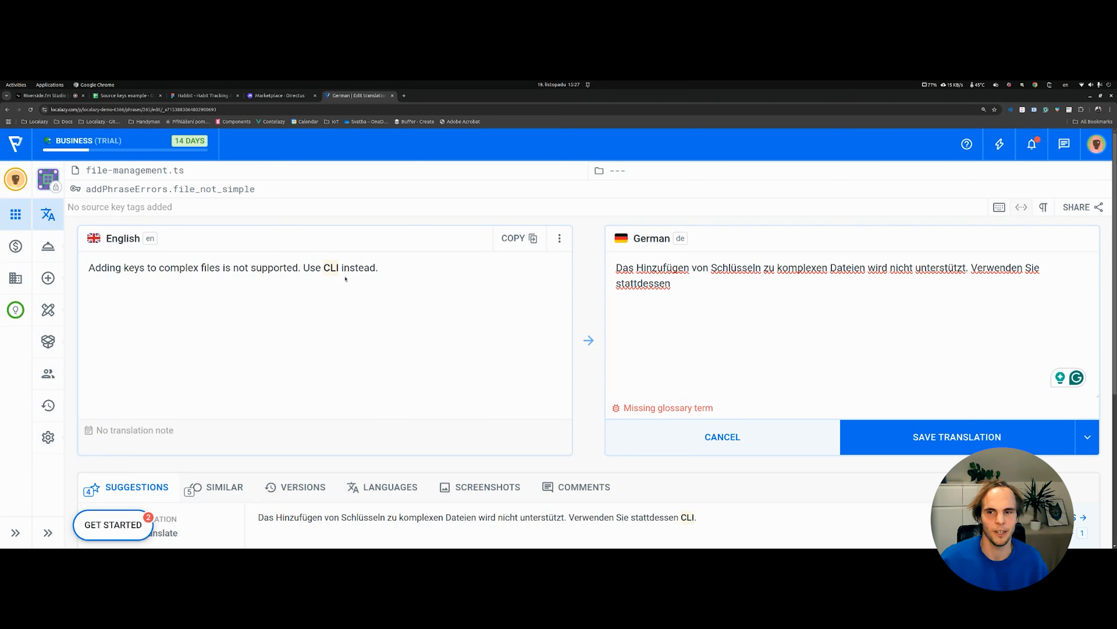
Step: Return to the project's language overview, start translating the German strings, and check the remaining count and source text
{"action": "left_click", "coordinate": [60, 208]}
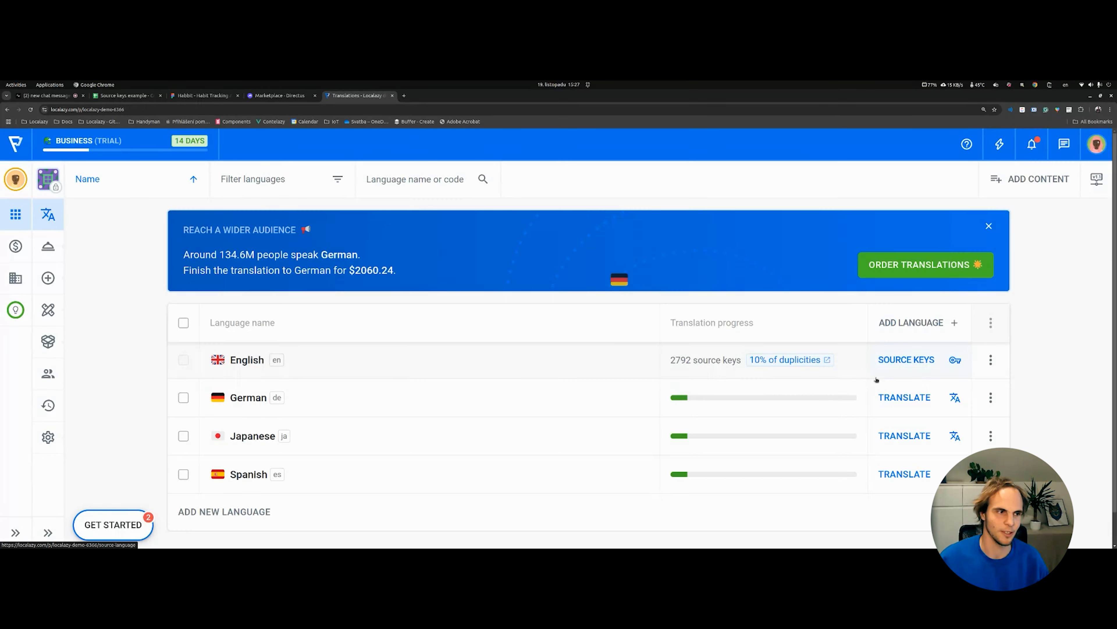
{"action": "left_click", "coordinate": [905, 397]}
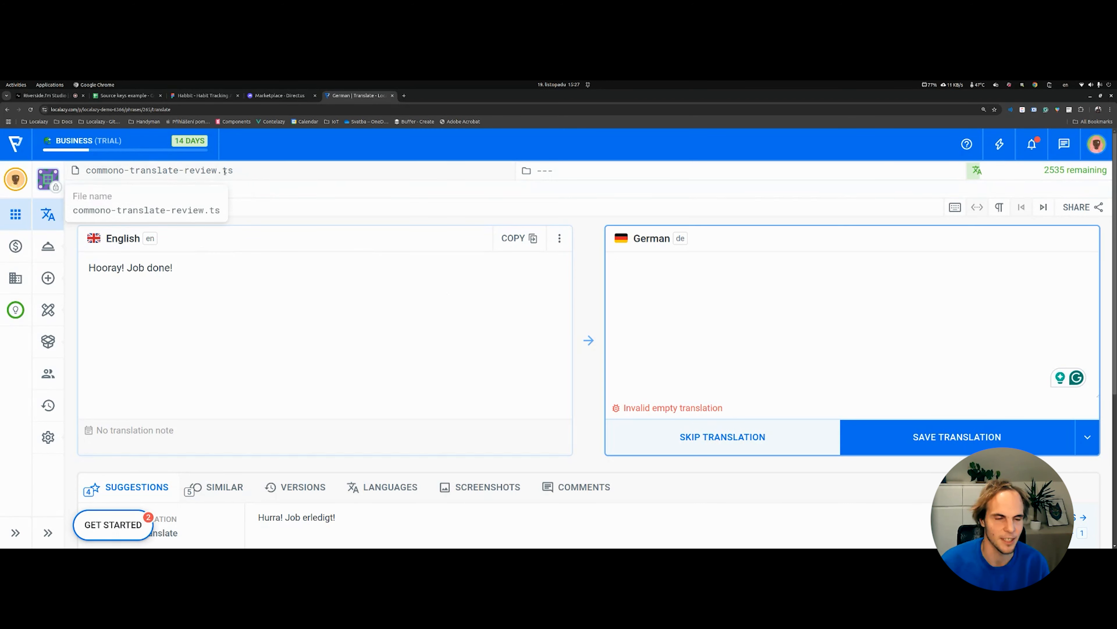
{"action": "left_click_drag", "start_coordinate": [1045, 170], "coordinate": [1069, 172]}
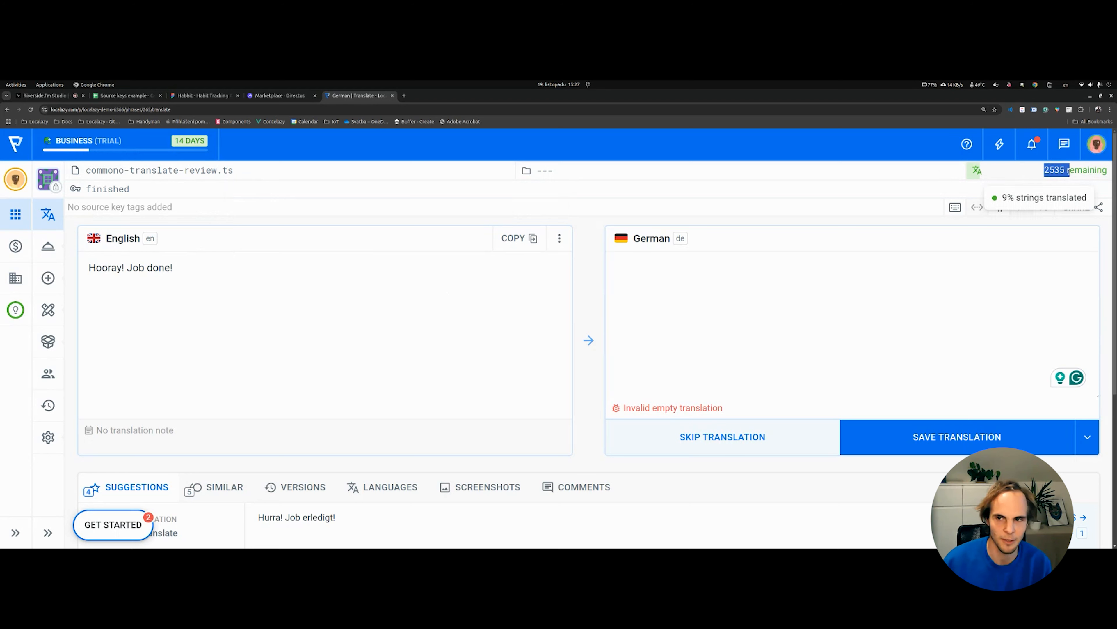
{"action": "left_click_drag", "start_coordinate": [174, 269], "coordinate": [94, 266]}
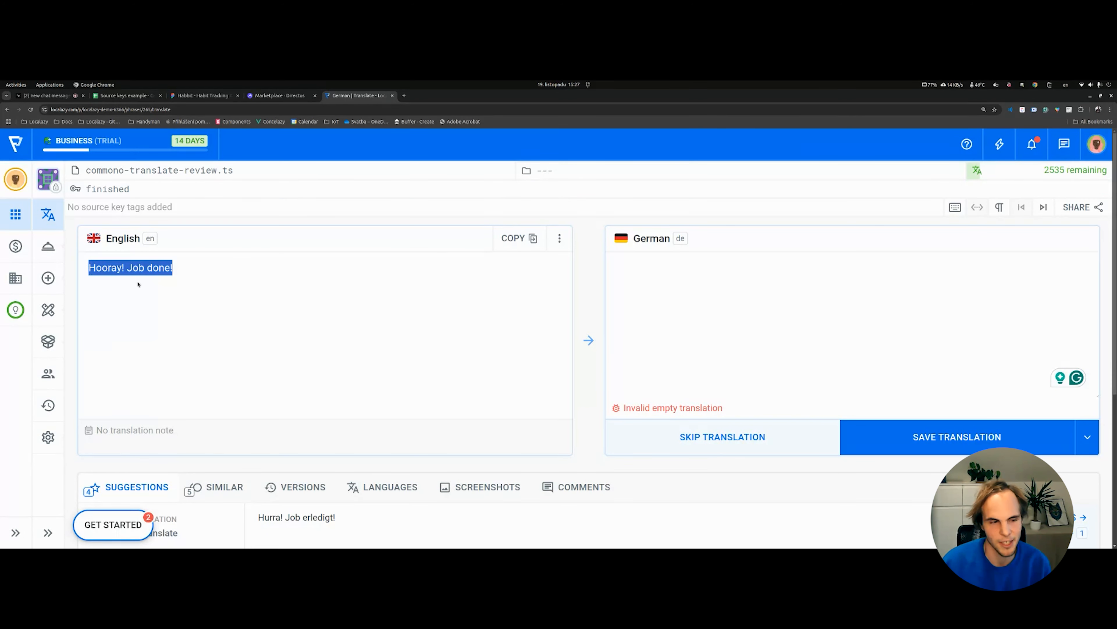
Step: Examine the German machine translation suggestions for "Hooray! Job done!" from the different translation engines
{"action": "left_click", "coordinate": [669, 343]}
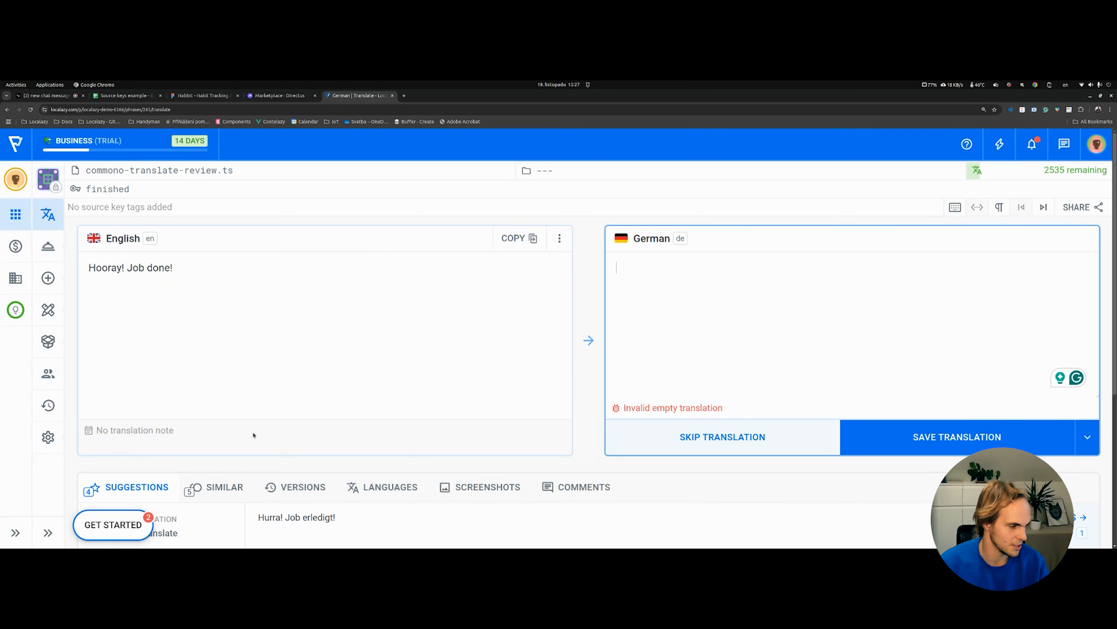
{"action": "scroll", "coordinate": [216, 384], "scroll_direction": "down", "scroll_amount": 2}
{"action": "scroll", "coordinate": [209, 415], "scroll_direction": "up", "scroll_amount": 2}
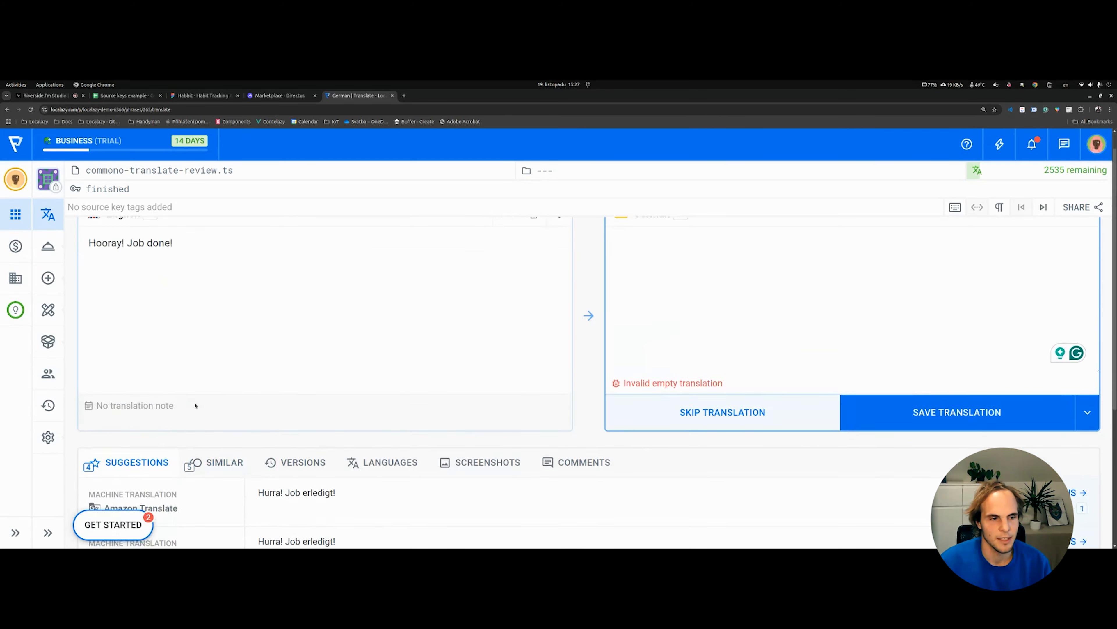
{"action": "scroll", "coordinate": [237, 410], "scroll_direction": "down", "scroll_amount": 2}
{"action": "scroll", "coordinate": [263, 403], "scroll_direction": "down", "scroll_amount": 1}
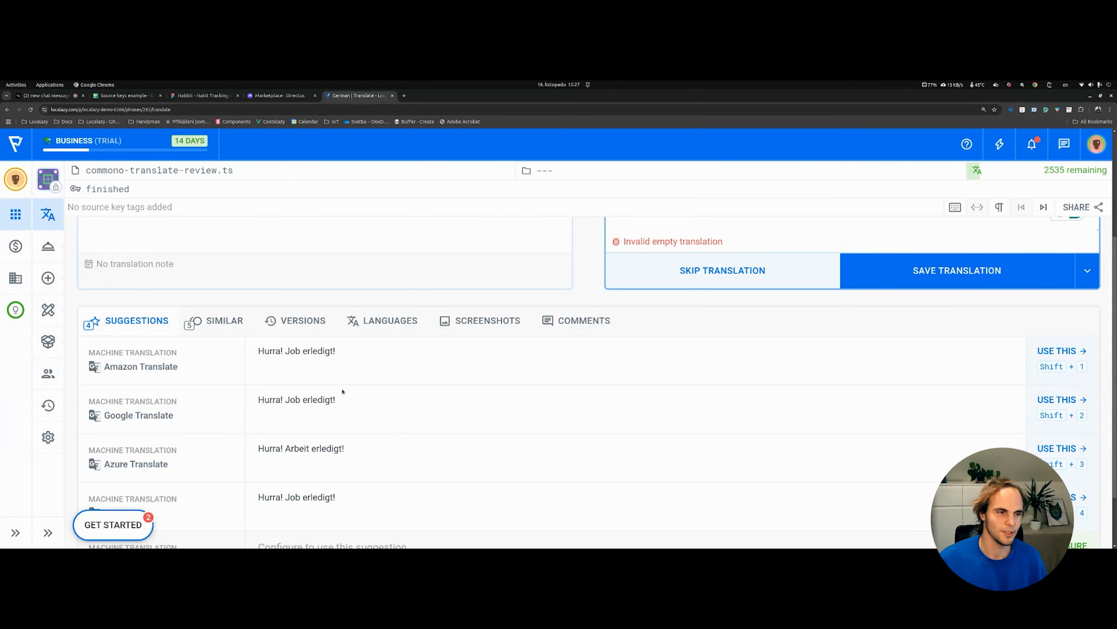
{"action": "scroll", "coordinate": [396, 423], "scroll_direction": "up", "scroll_amount": 1}
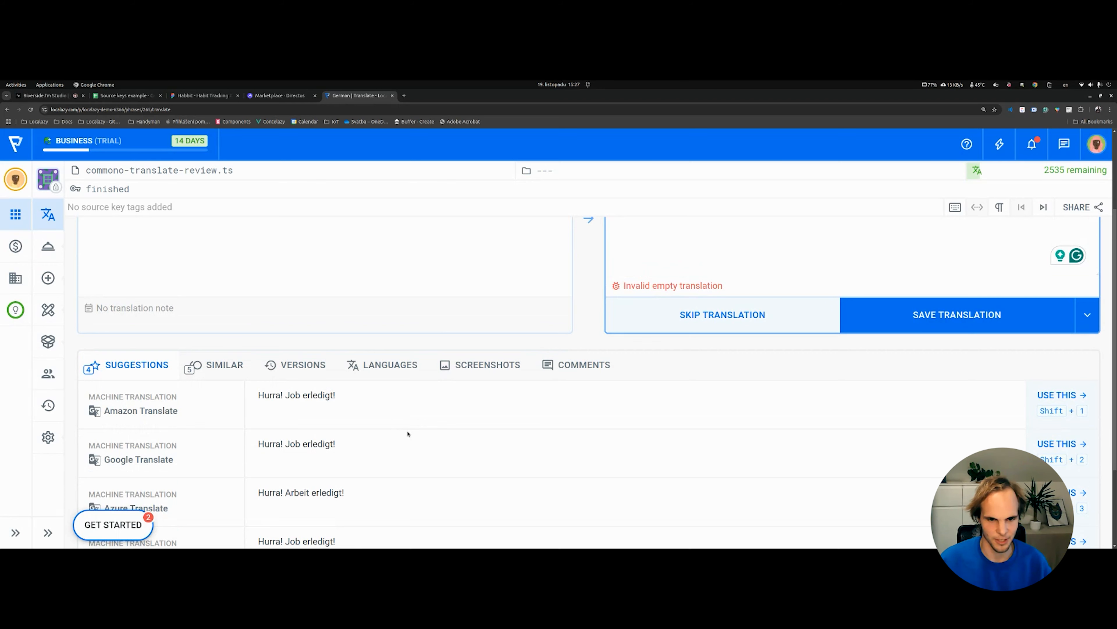
{"action": "scroll", "coordinate": [153, 420], "scroll_direction": "up", "scroll_amount": 1}
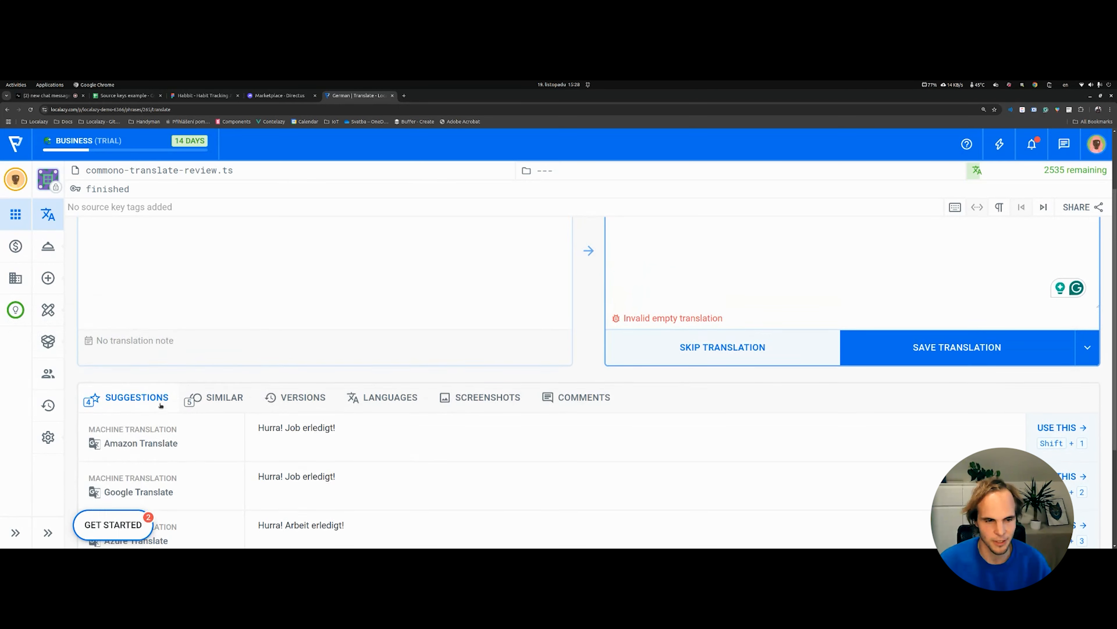
{"action": "scroll", "coordinate": [201, 447], "scroll_direction": "down", "scroll_amount": 3}
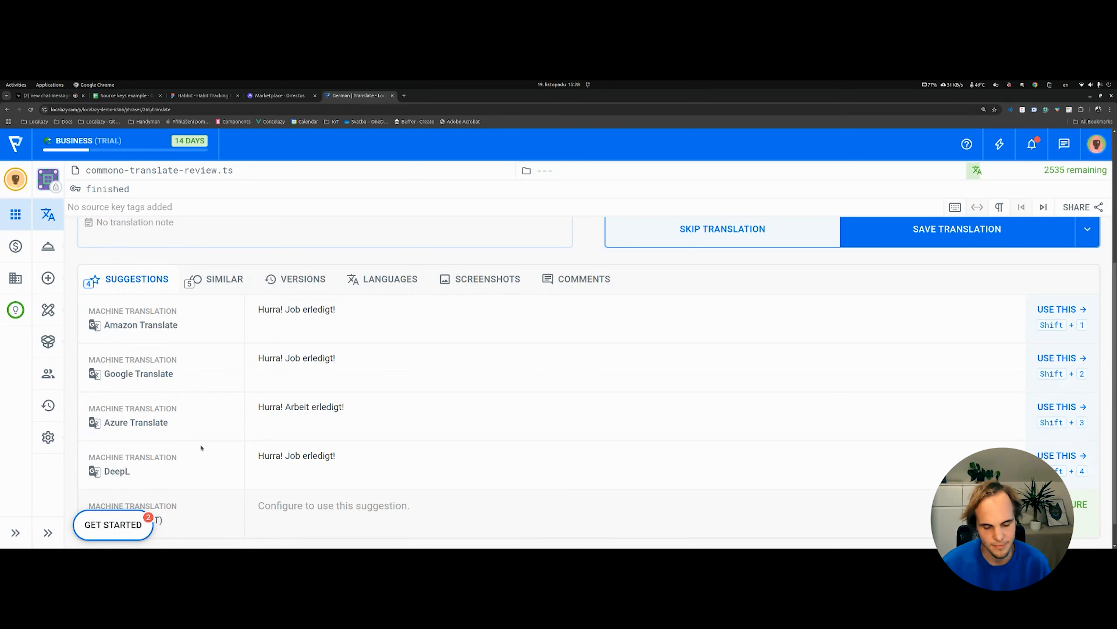
{"action": "scroll", "coordinate": [266, 419], "scroll_direction": "down", "scroll_amount": 1}
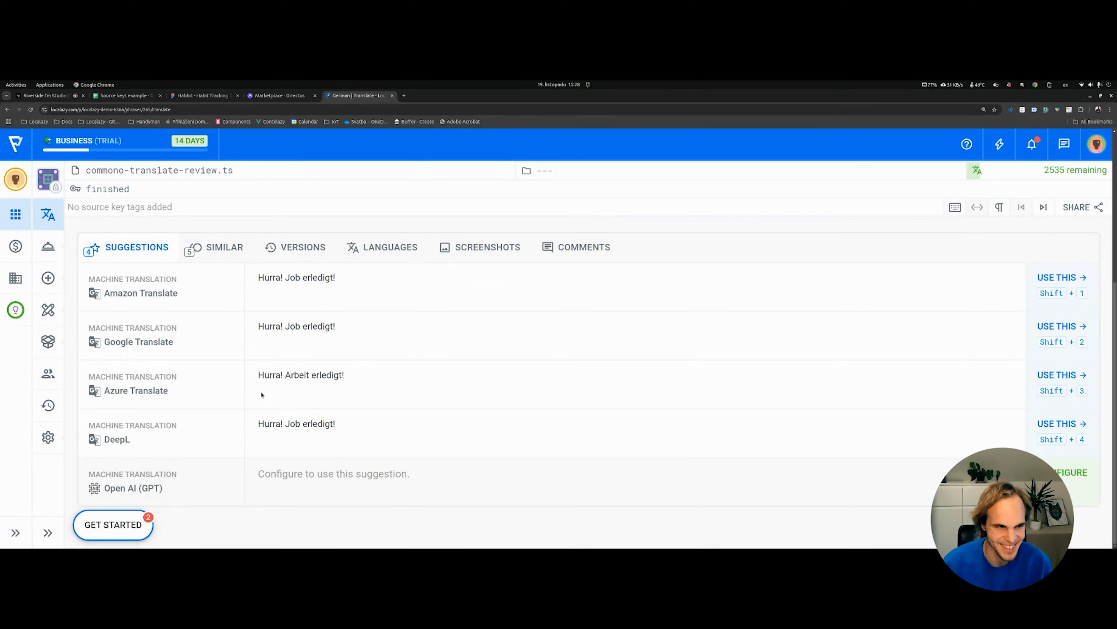
{"action": "scroll", "coordinate": [277, 379], "scroll_direction": "up", "scroll_amount": 1}
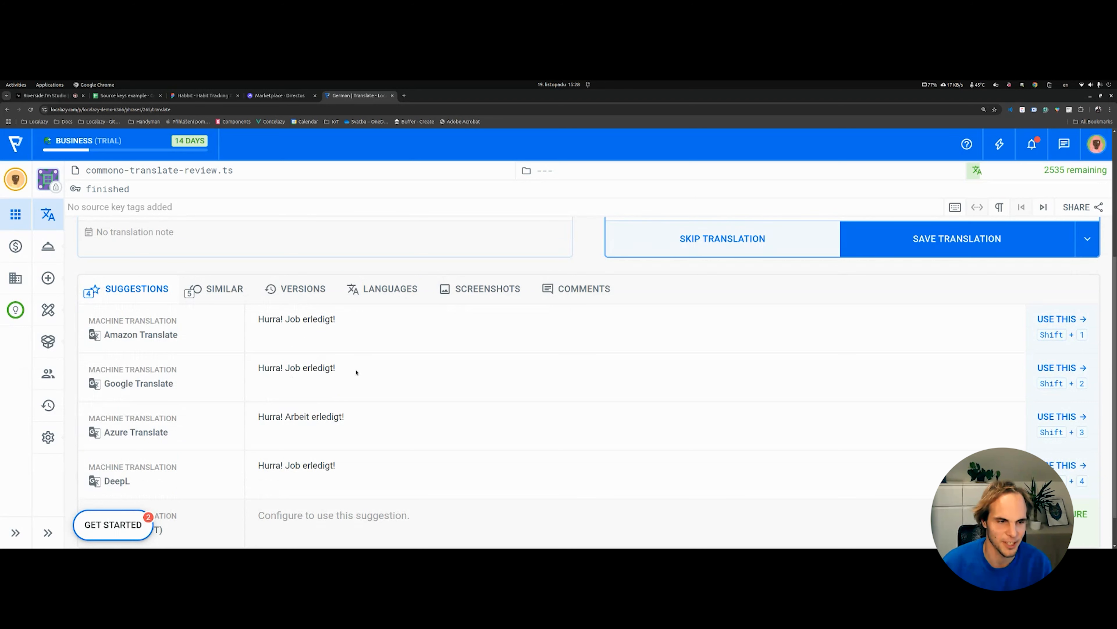
{"action": "scroll", "coordinate": [155, 345], "scroll_direction": "down", "scroll_amount": 1}
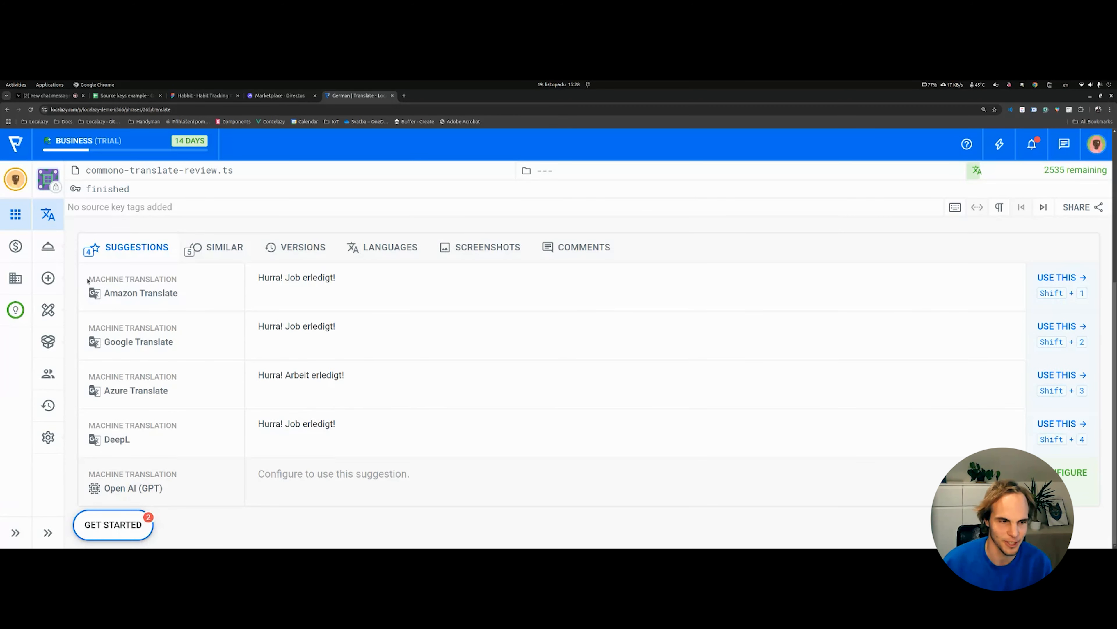
{"action": "left_click_drag", "start_coordinate": [88, 281], "coordinate": [169, 447]}
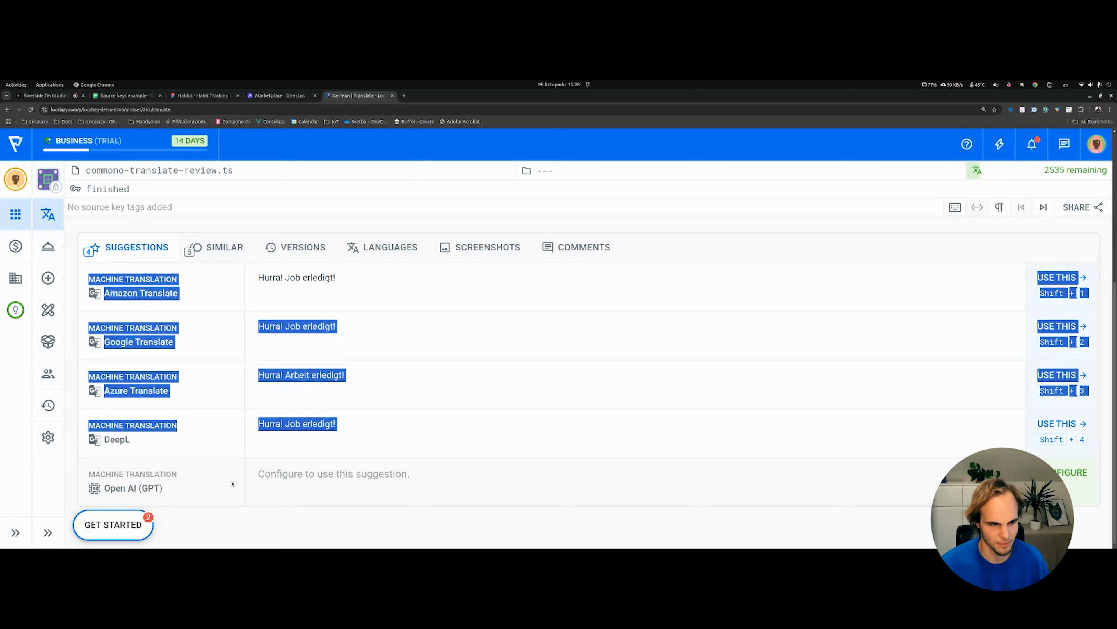
{"action": "left_click", "coordinate": [193, 475]}
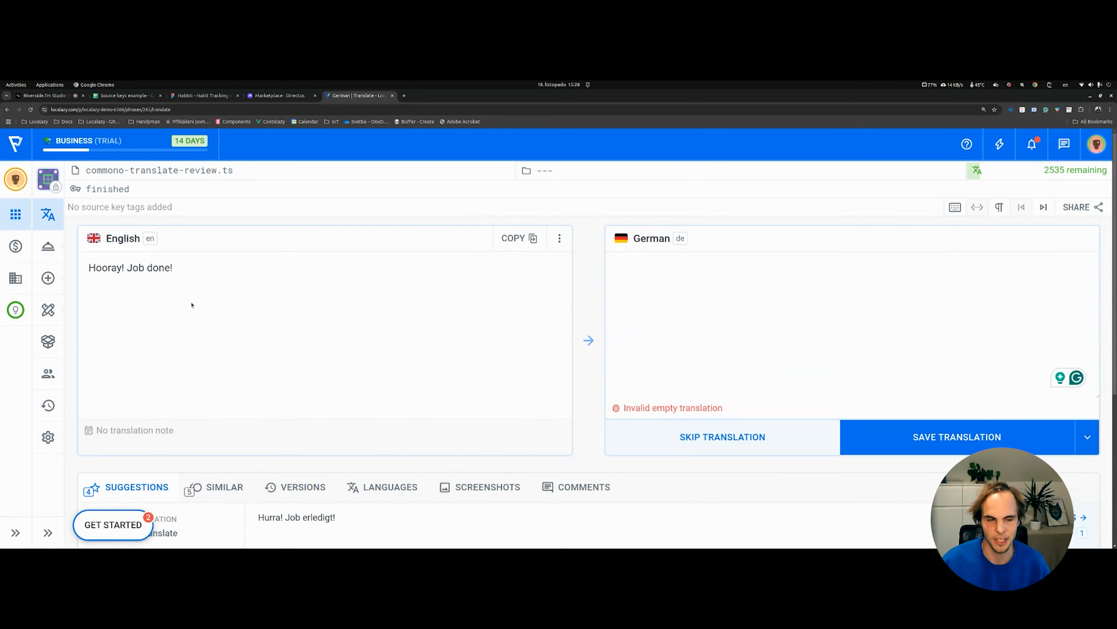
Step: Leave the "Hooray! Job done!" string and open the German string list from the project's language overview
{"action": "triple_click", "coordinate": [96, 269]}
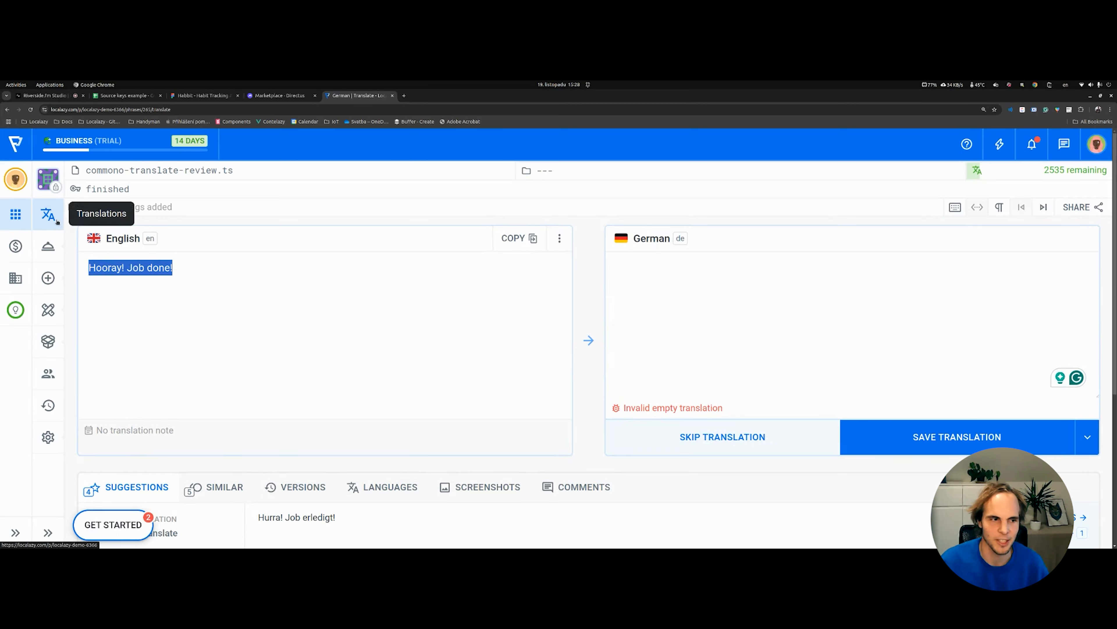
{"action": "left_click", "coordinate": [48, 215]}
{"action": "left_click", "coordinate": [416, 396]}
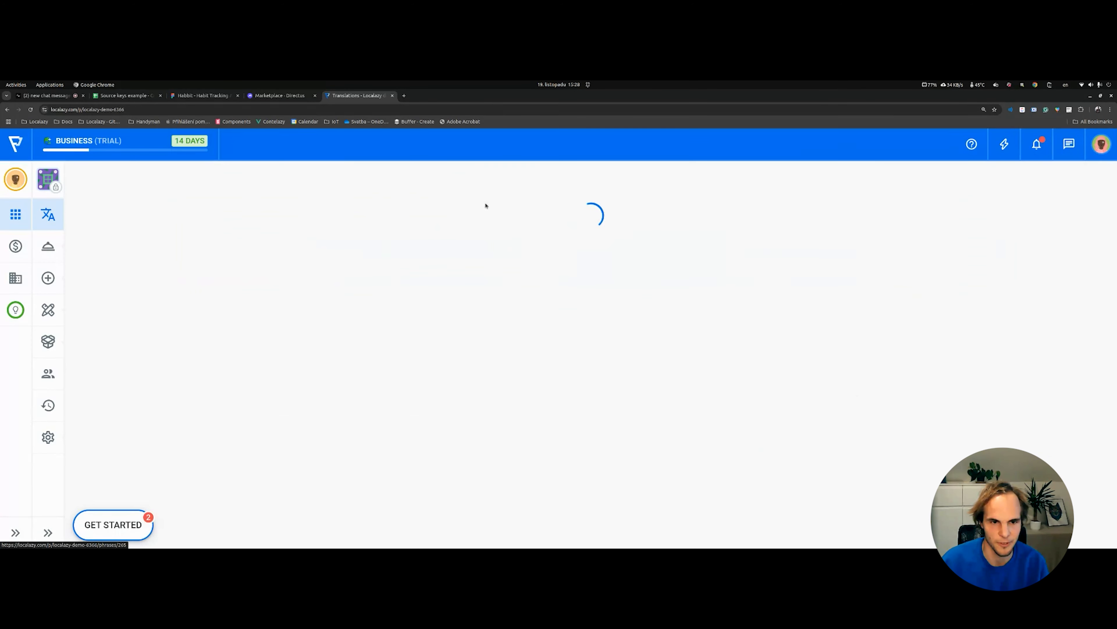
Step: Search the German strings for "cancel", open a matching "Cancel" string and go to its translation suggestions
{"action": "left_click", "coordinate": [590, 178]}
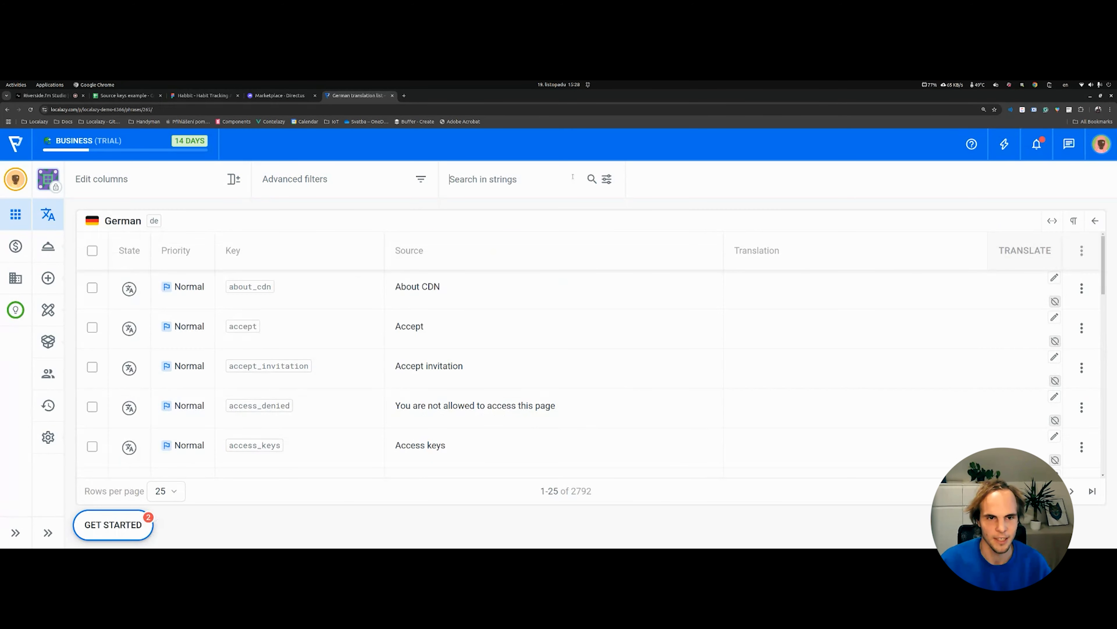
{"action": "type", "text": "cancel"}
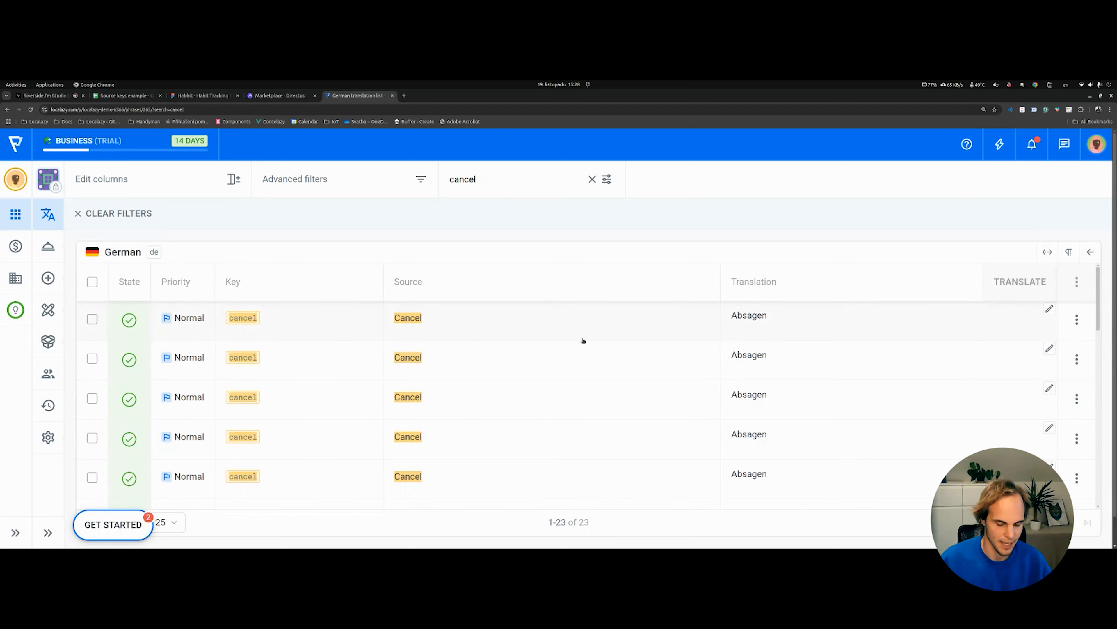
{"action": "left_click", "coordinate": [583, 343]}
{"action": "scroll", "coordinate": [449, 353], "scroll_direction": "down", "scroll_amount": 7}
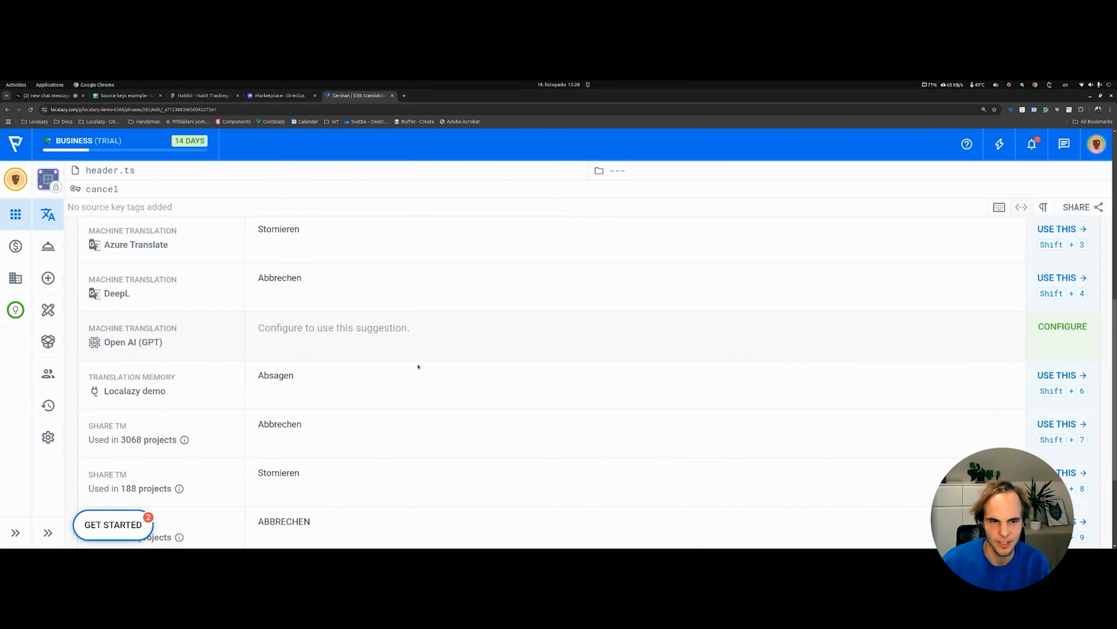
Step: Examine the most widely used Share TM suggestion for "Cancel", checking its project usage and German text
{"action": "left_click_drag", "start_coordinate": [177, 401], "coordinate": [89, 401]}
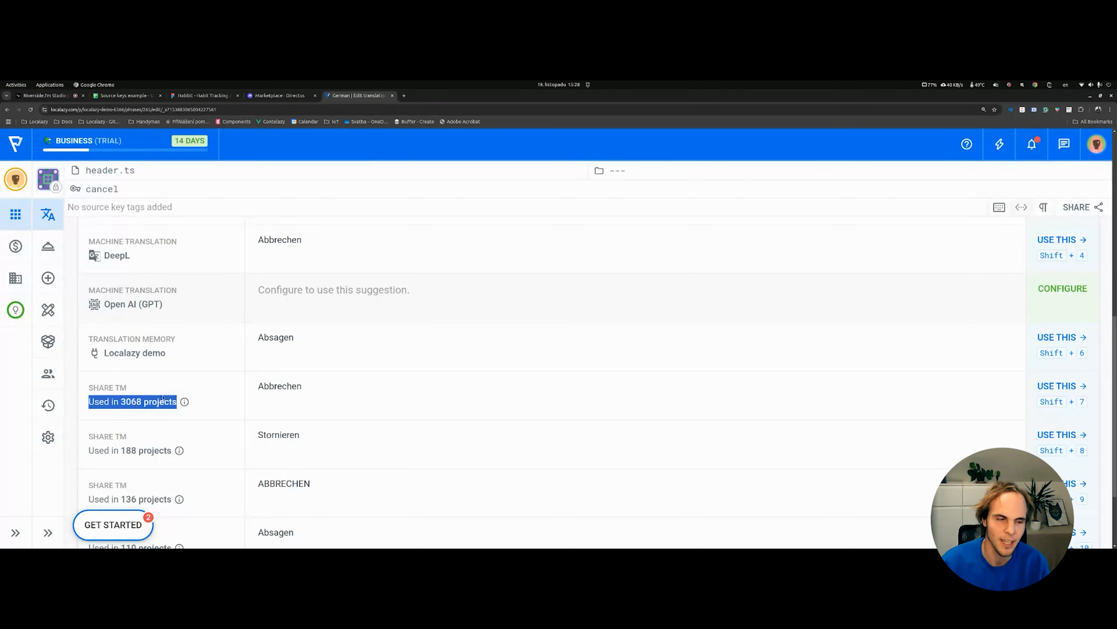
{"action": "scroll", "coordinate": [152, 287], "scroll_direction": "up", "scroll_amount": 1}
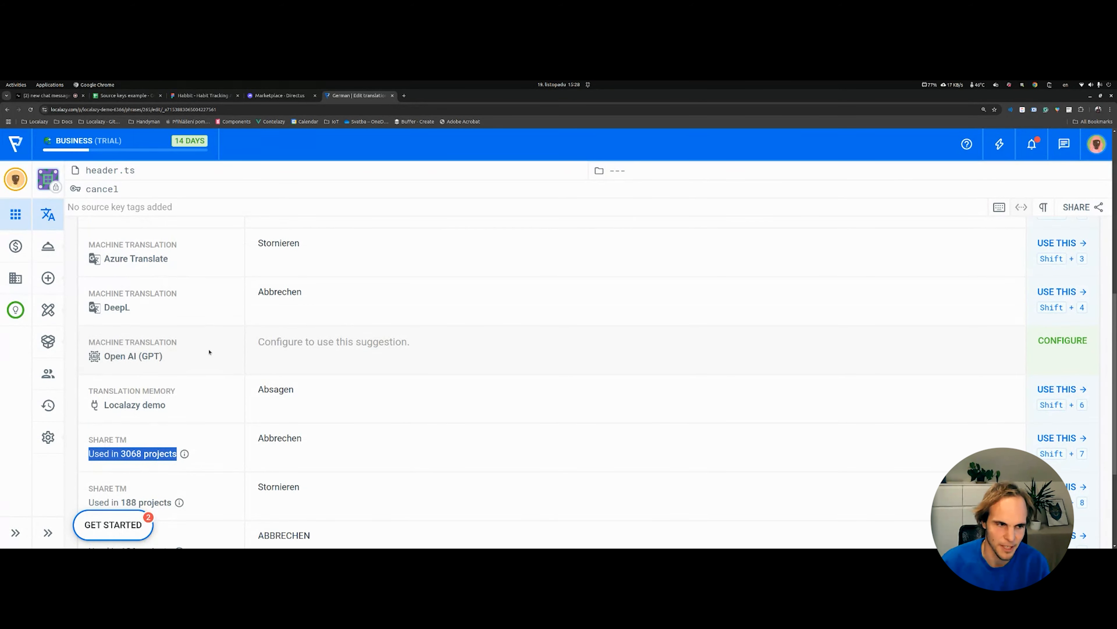
{"action": "scroll", "coordinate": [209, 352], "scroll_direction": "down", "scroll_amount": 1}
{"action": "left_click", "coordinate": [145, 395]}
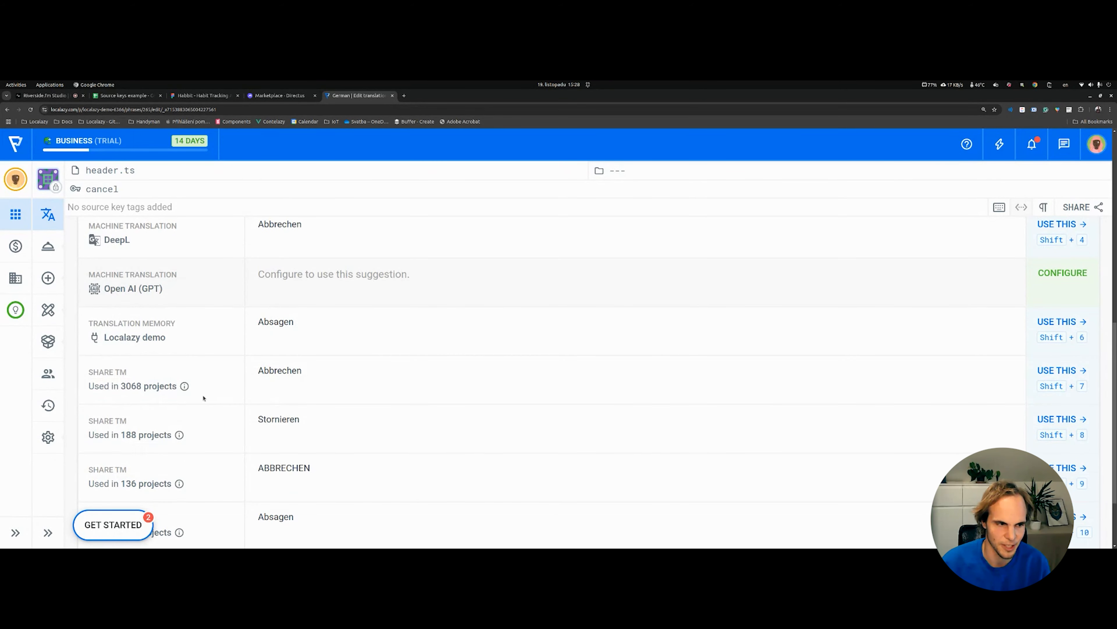
{"action": "left_click_drag", "start_coordinate": [88, 386], "coordinate": [184, 387]}
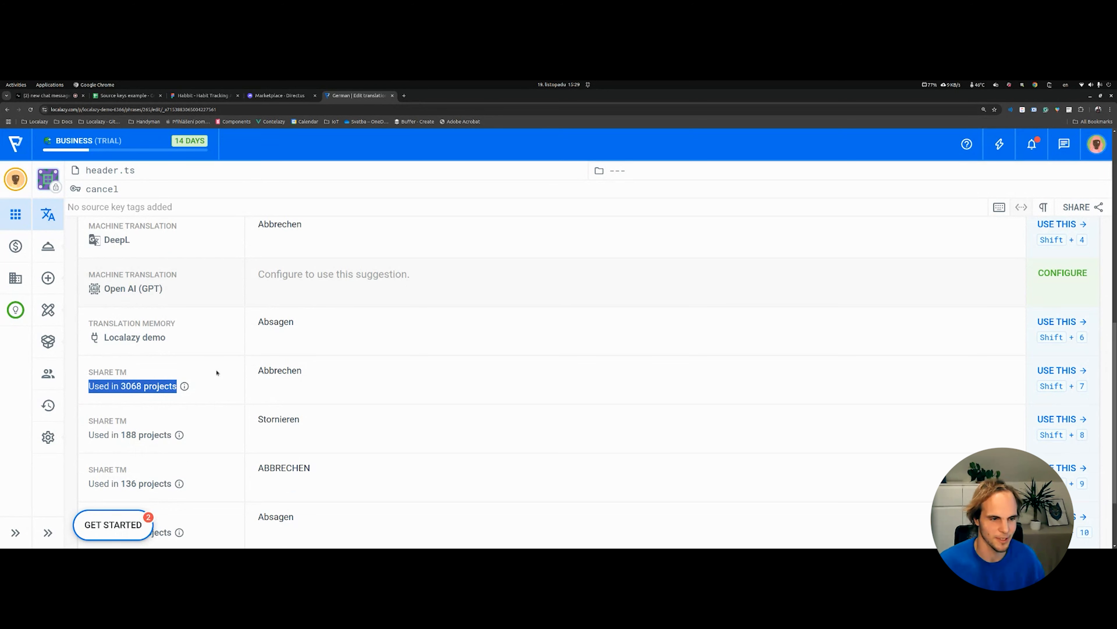
{"action": "left_click_drag", "start_coordinate": [261, 371], "coordinate": [313, 377]}
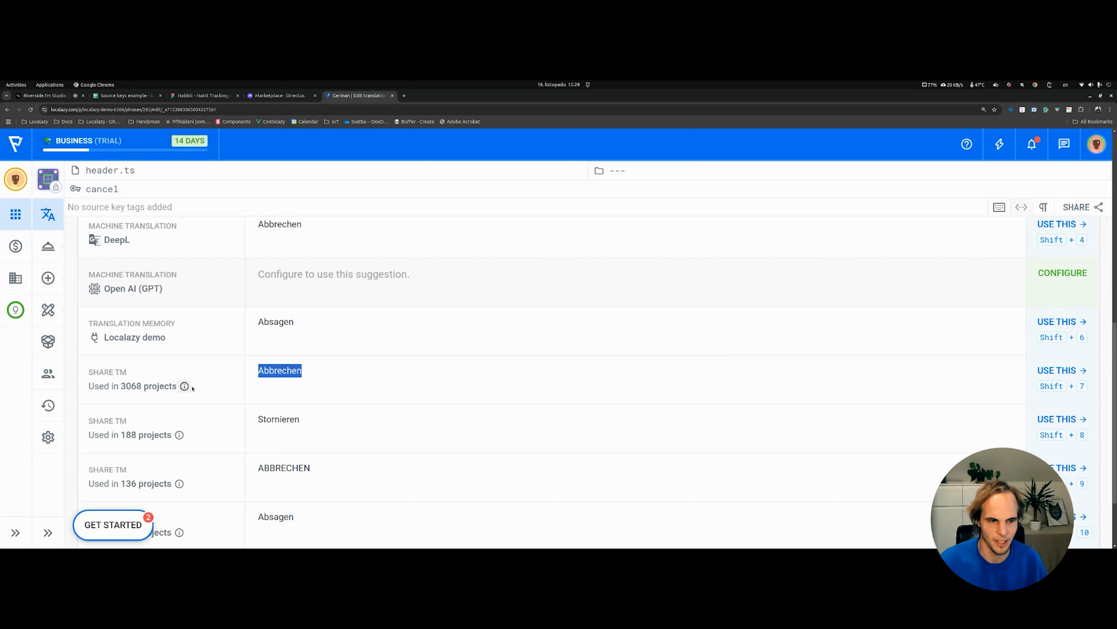
Step: Check the Localazy demo translation memory suggestion for the "Cancel" string
{"action": "scroll", "coordinate": [220, 390], "scroll_direction": "up", "scroll_amount": 1}
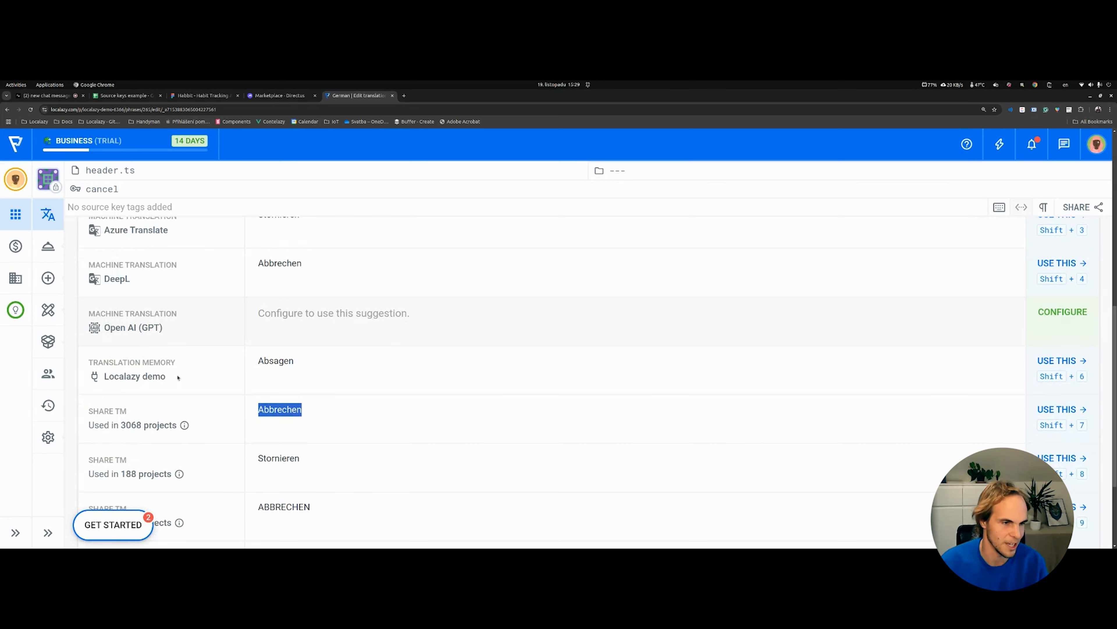
{"action": "left_click_drag", "start_coordinate": [177, 370], "coordinate": [88, 362]}
{"action": "left_click", "coordinate": [146, 364]}
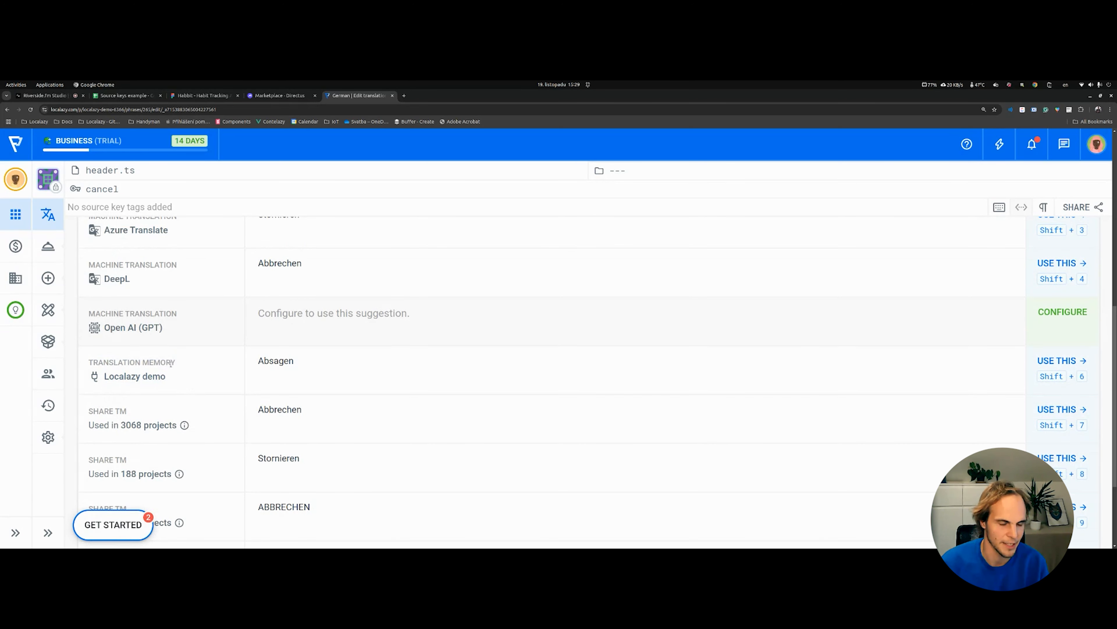
{"action": "left_click_drag", "start_coordinate": [251, 365], "coordinate": [293, 363]}
Step: Compare the Amazon, Google, Azure and DeepL machine translation suggestions for "Cancel"
{"action": "scroll", "coordinate": [352, 392], "scroll_direction": "up", "scroll_amount": 3}
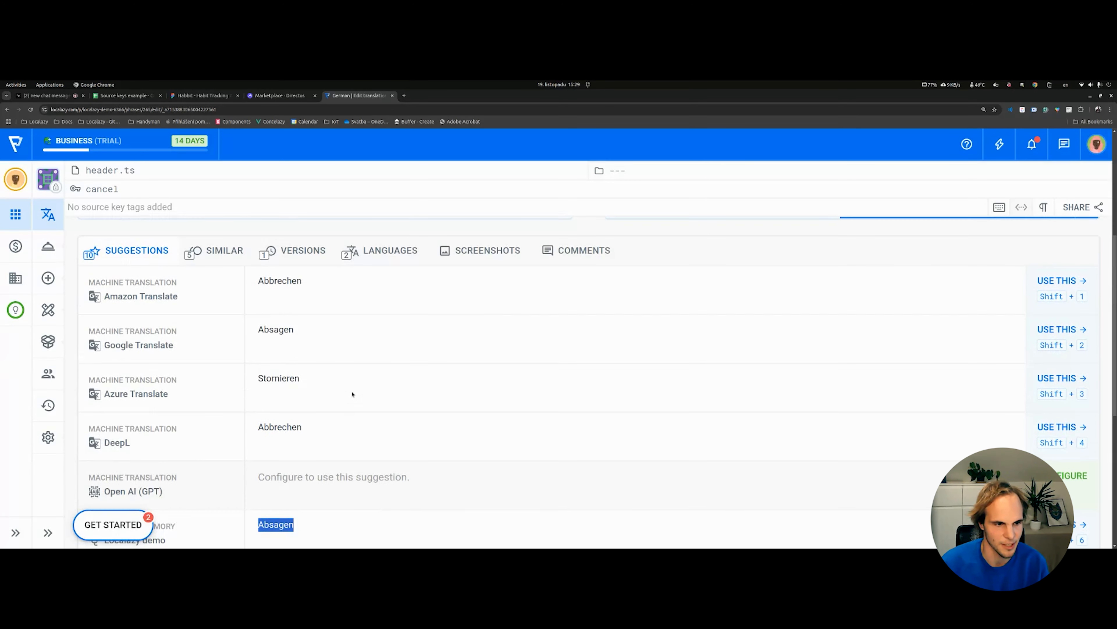
{"action": "left_click_drag", "start_coordinate": [322, 436], "coordinate": [304, 329]}
{"action": "left_click", "coordinate": [323, 310]}
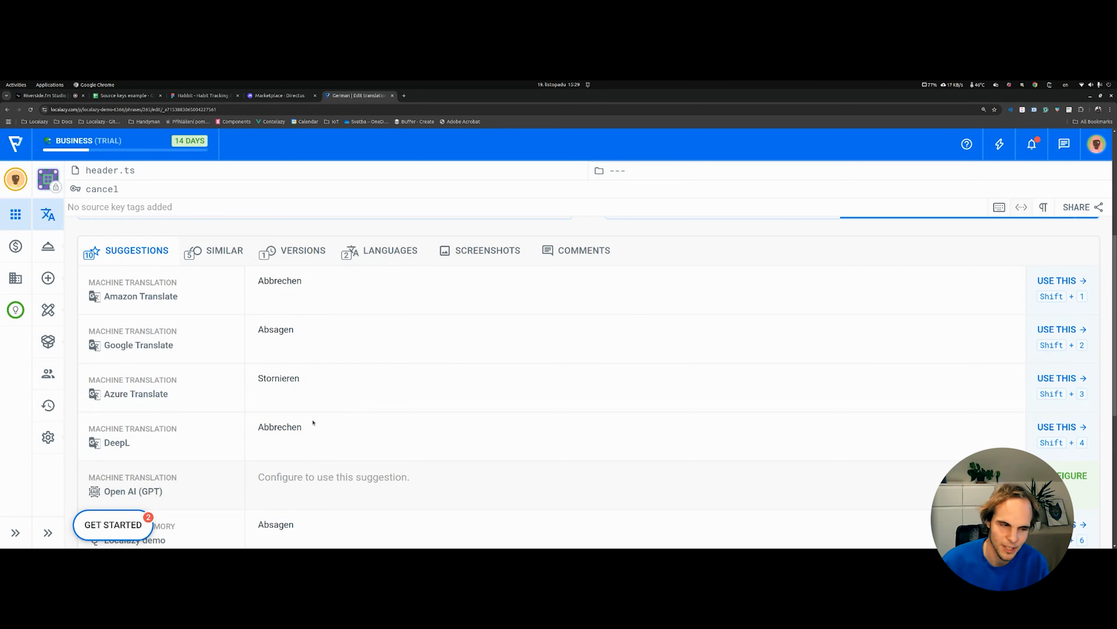
{"action": "left_click_drag", "start_coordinate": [134, 282], "coordinate": [247, 388]}
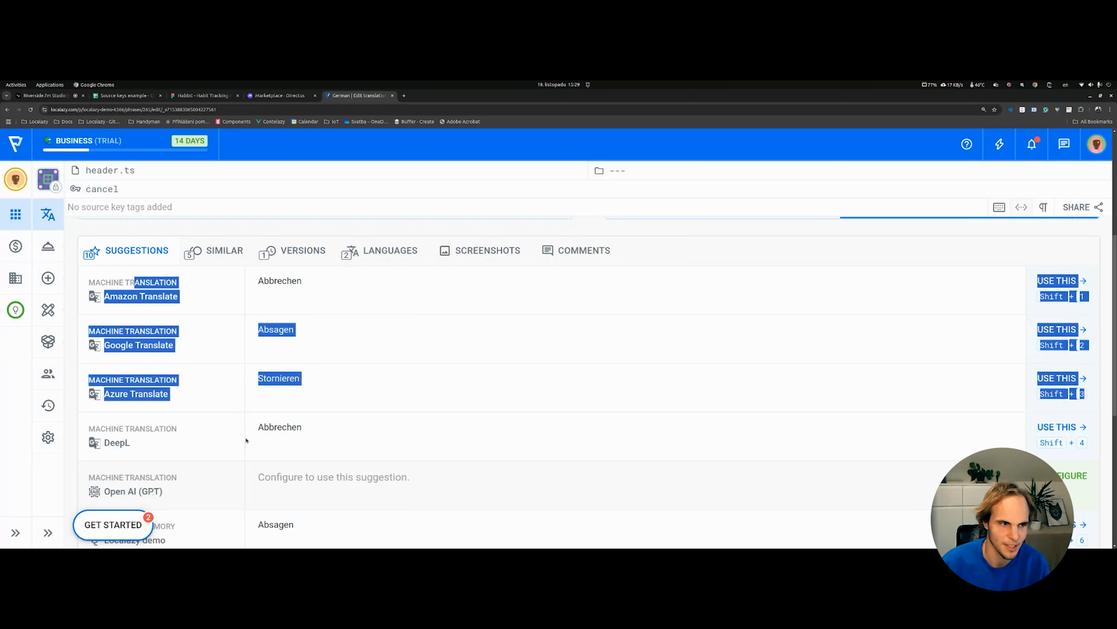
{"action": "left_click", "coordinate": [294, 440]}
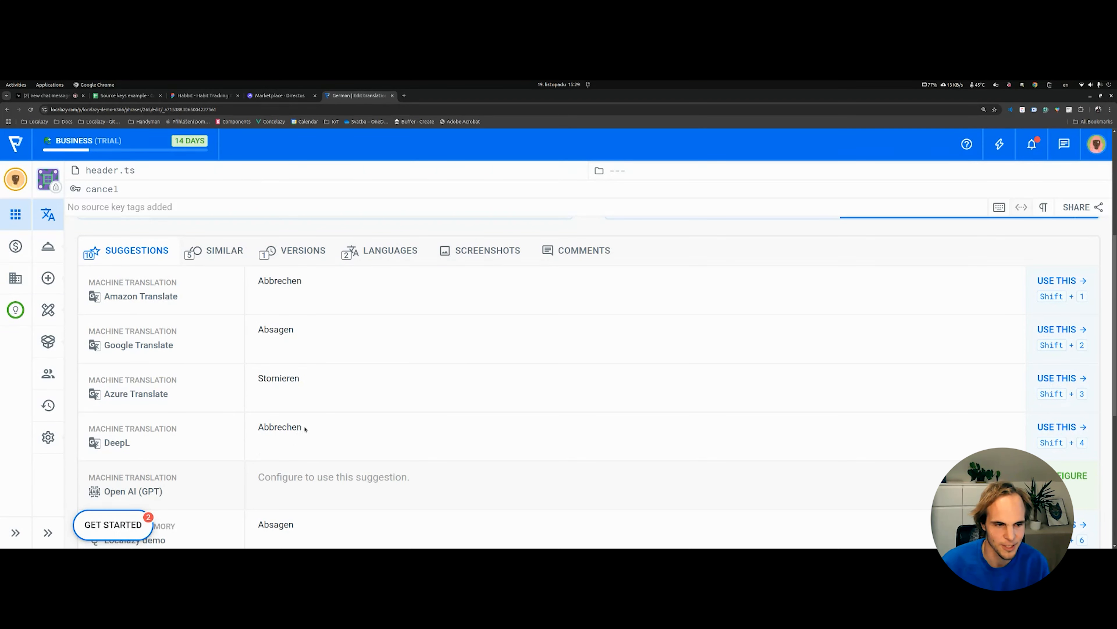
{"action": "left_click_drag", "start_coordinate": [301, 422], "coordinate": [297, 356]}
{"action": "left_click", "coordinate": [434, 467]}
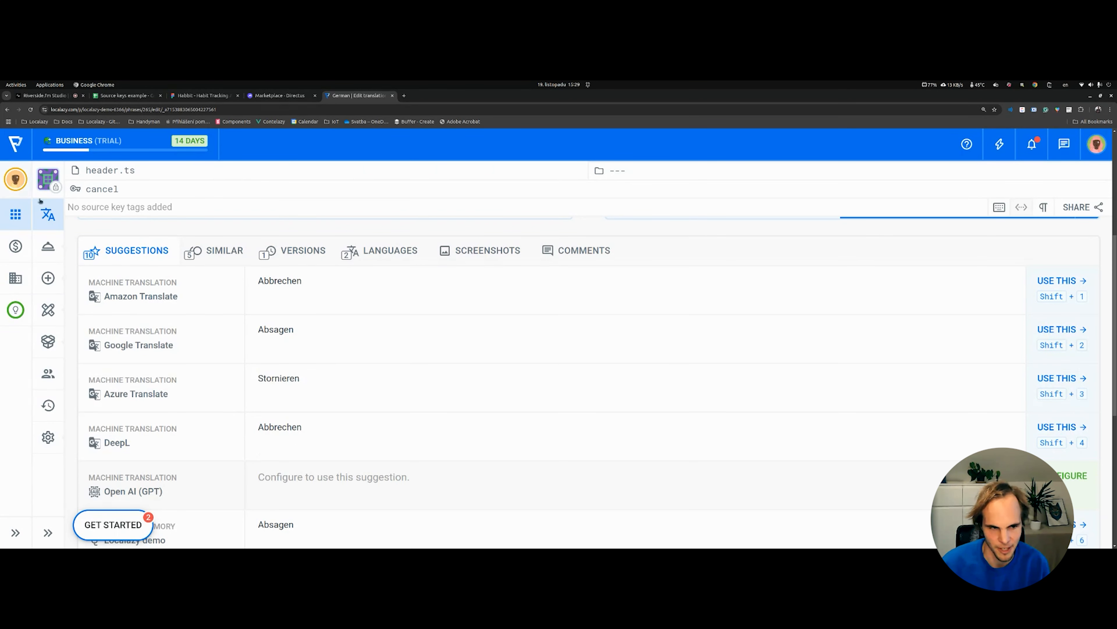
Step: Return to the project's language overview, start translating German, and review the strings similar to "Hooray! Job done!"
{"action": "left_click", "coordinate": [48, 215]}
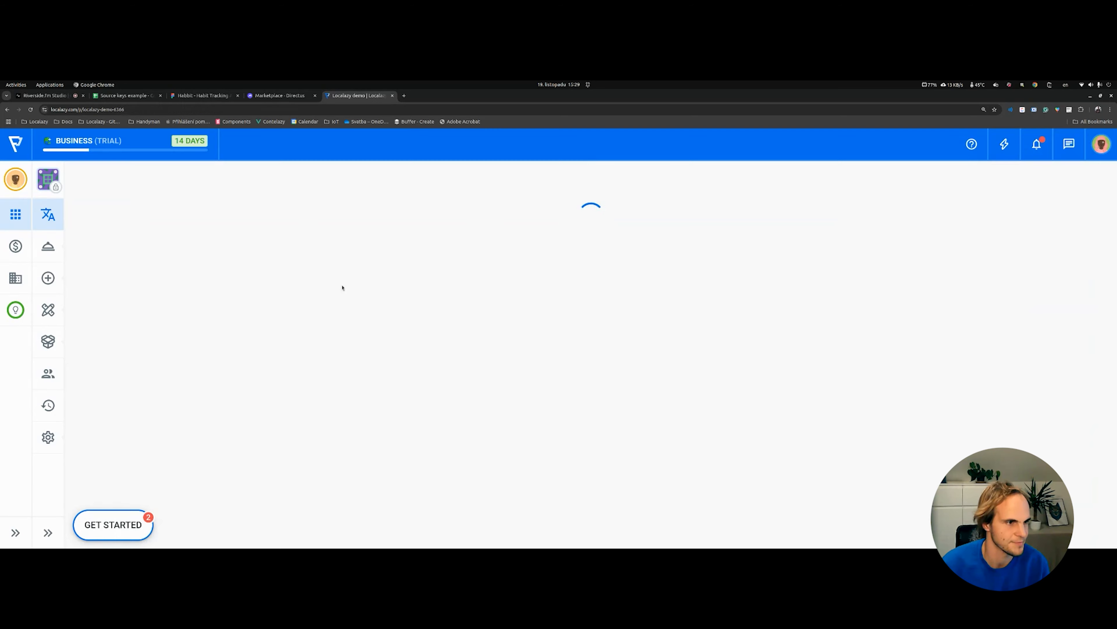
{"action": "left_click", "coordinate": [909, 398]}
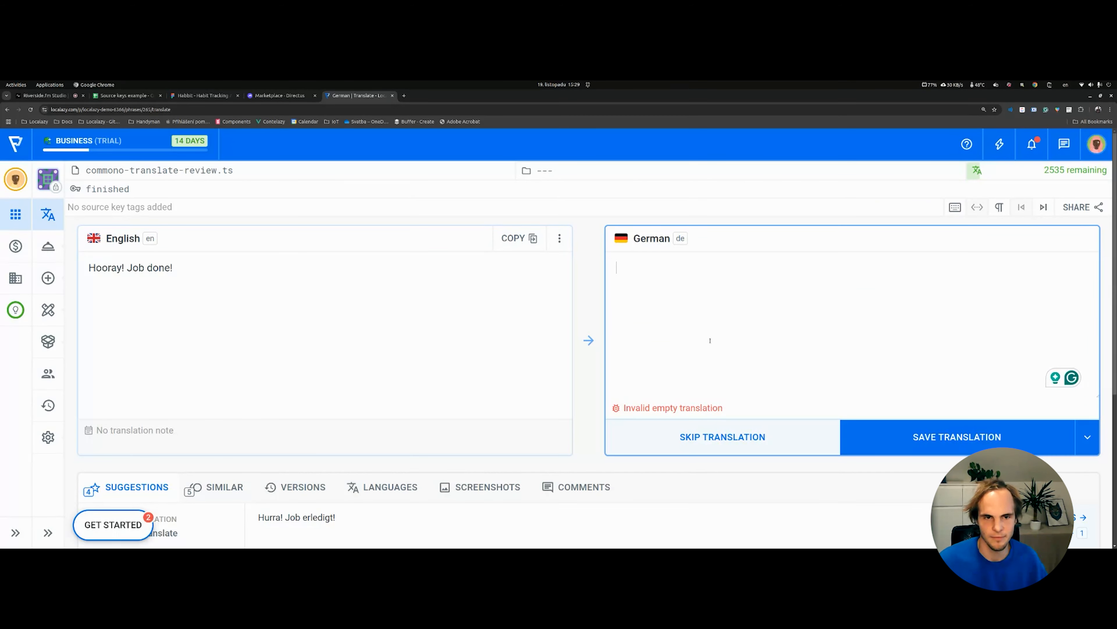
{"action": "scroll", "coordinate": [710, 340], "scroll_direction": "down", "scroll_amount": 3}
{"action": "left_click", "coordinate": [222, 357]}
{"action": "scroll", "coordinate": [244, 377], "scroll_direction": "down", "scroll_amount": 1}
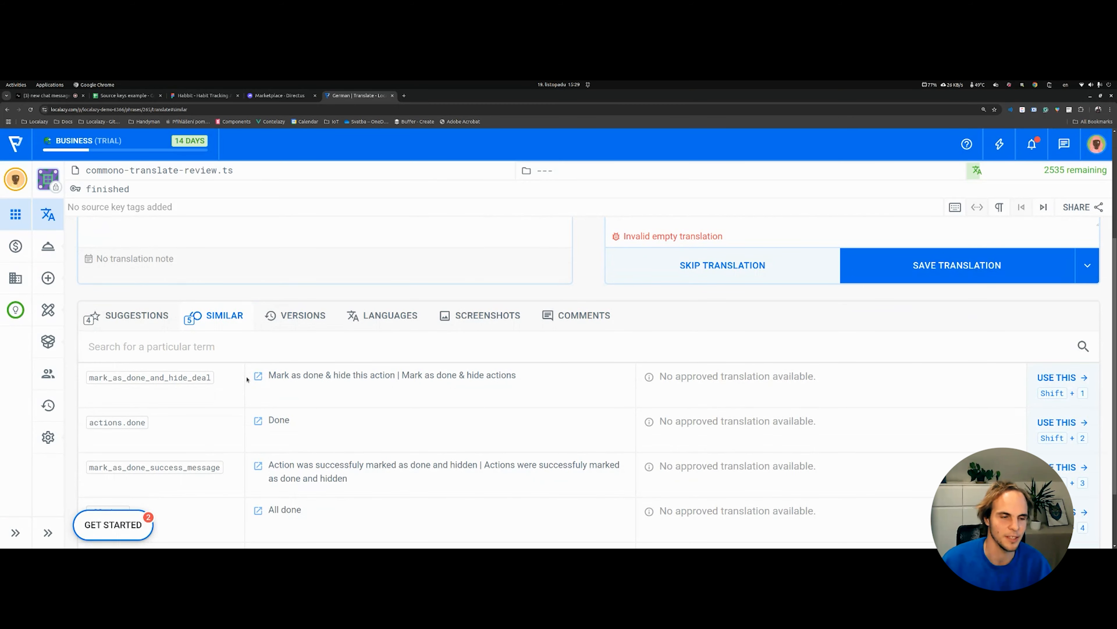
{"action": "scroll", "coordinate": [229, 335], "scroll_direction": "up", "scroll_amount": 4}
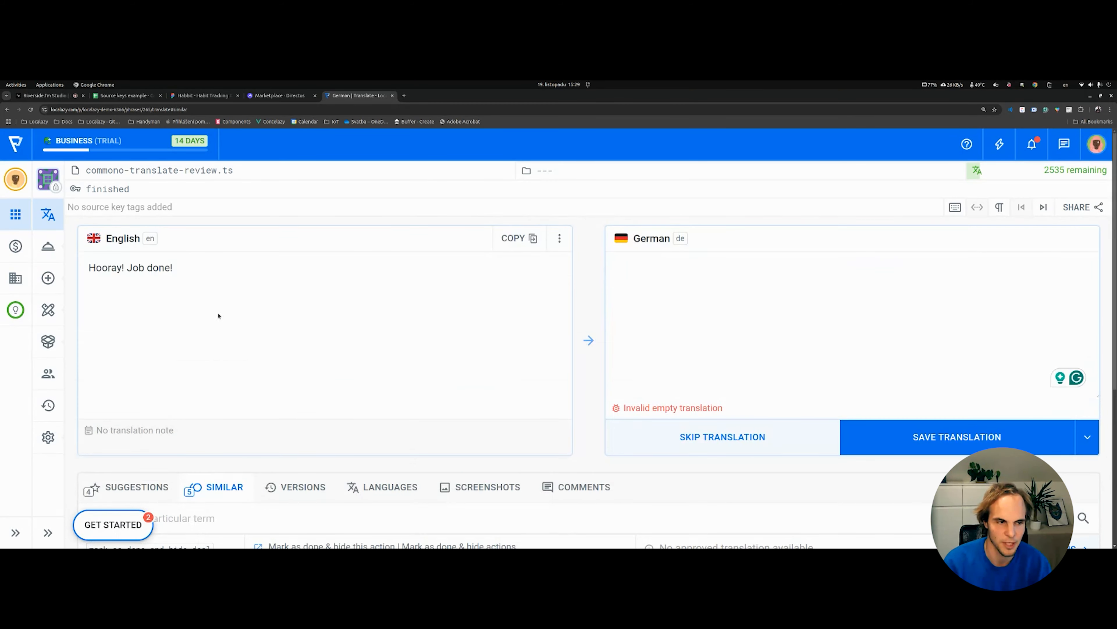
Step: Search the similar strings for "cli" and review the matching keys and their German translations
{"action": "scroll", "coordinate": [193, 387], "scroll_direction": "down", "scroll_amount": 2}
{"action": "left_click", "coordinate": [177, 409]}
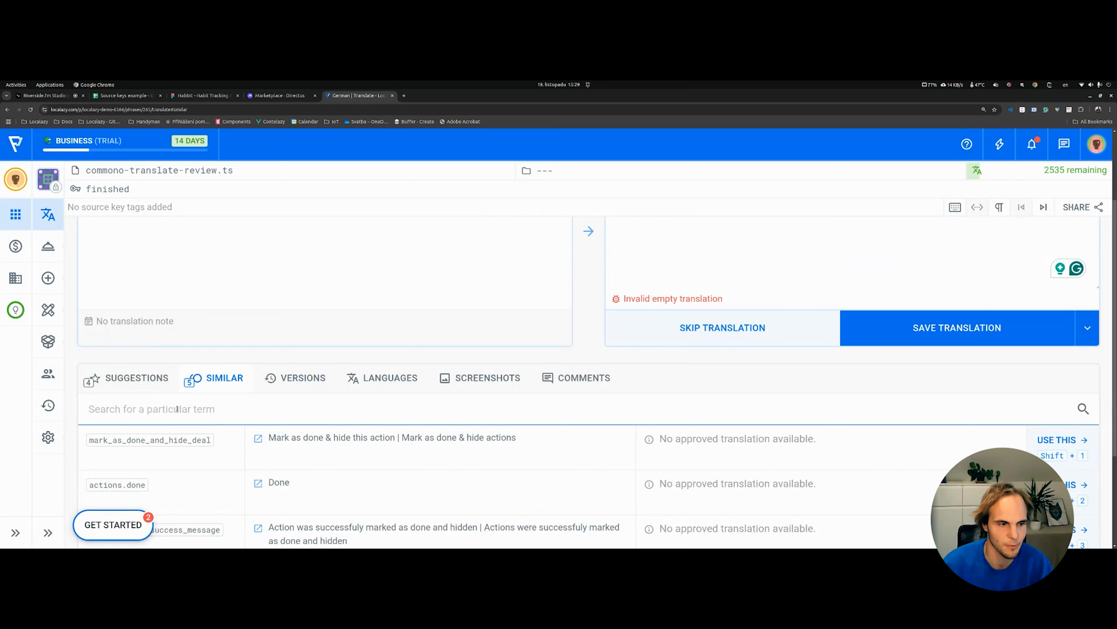
{"action": "type", "text": "cli"}
{"action": "scroll", "coordinate": [281, 381], "scroll_direction": "down", "scroll_amount": 2}
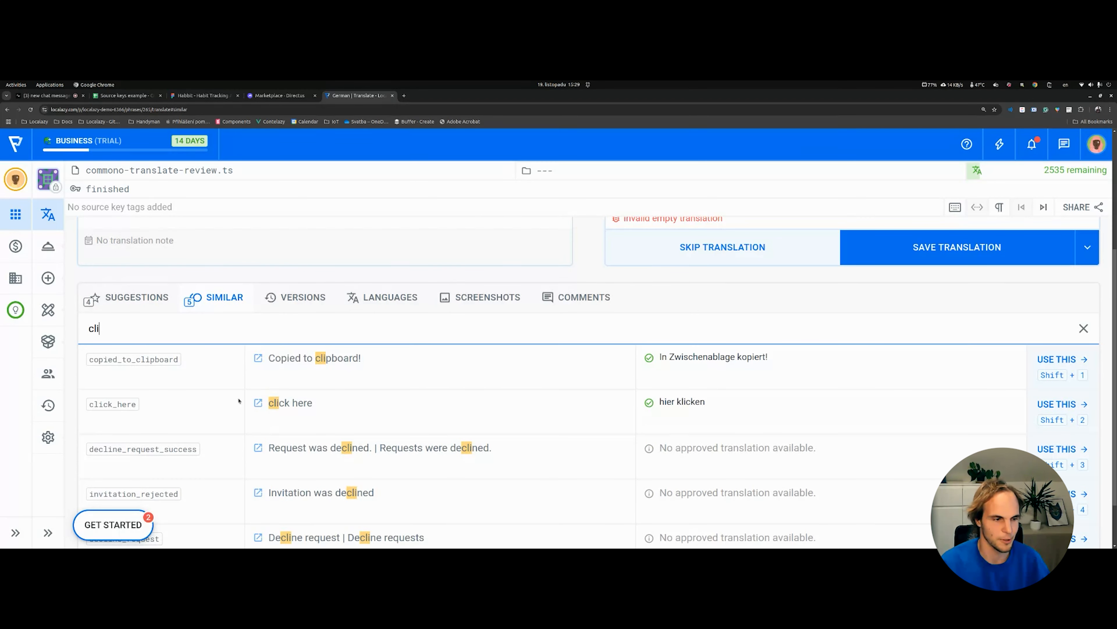
{"action": "scroll", "coordinate": [239, 401], "scroll_direction": "down", "scroll_amount": 2}
{"action": "scroll", "coordinate": [266, 401], "scroll_direction": "up", "scroll_amount": 2}
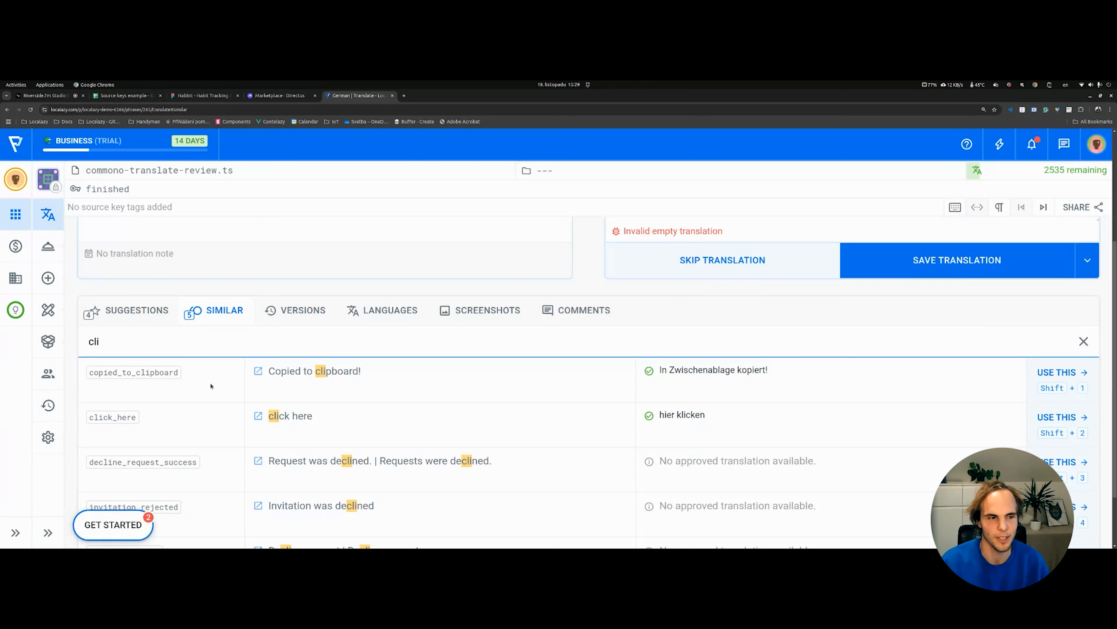
{"action": "scroll", "coordinate": [176, 374], "scroll_direction": "up", "scroll_amount": 2}
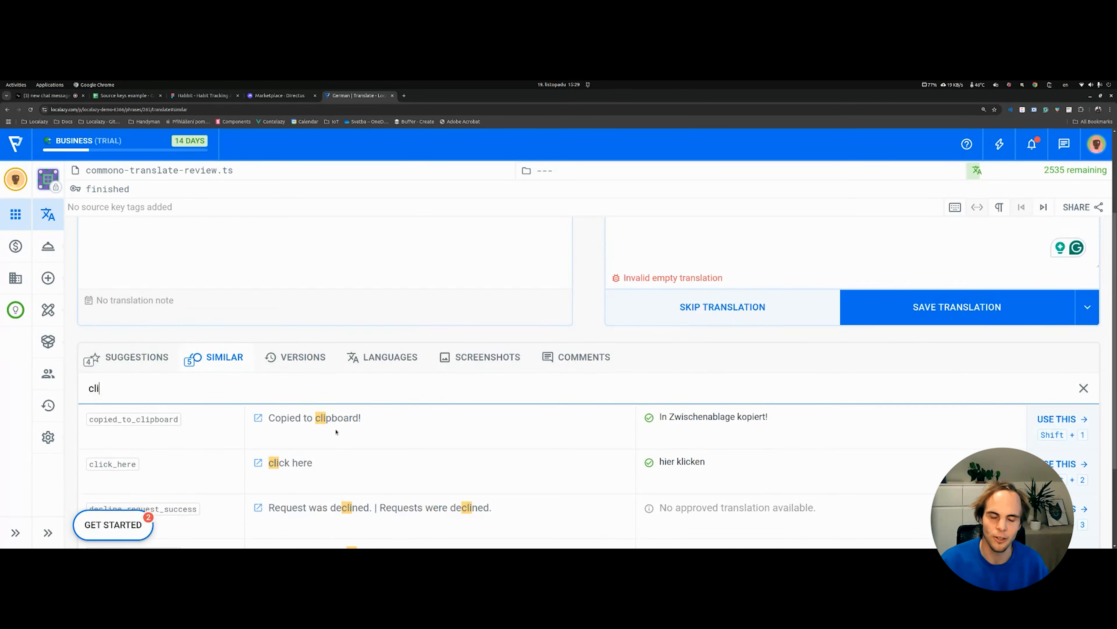
{"action": "scroll", "coordinate": [145, 283], "scroll_direction": "up", "scroll_amount": 2}
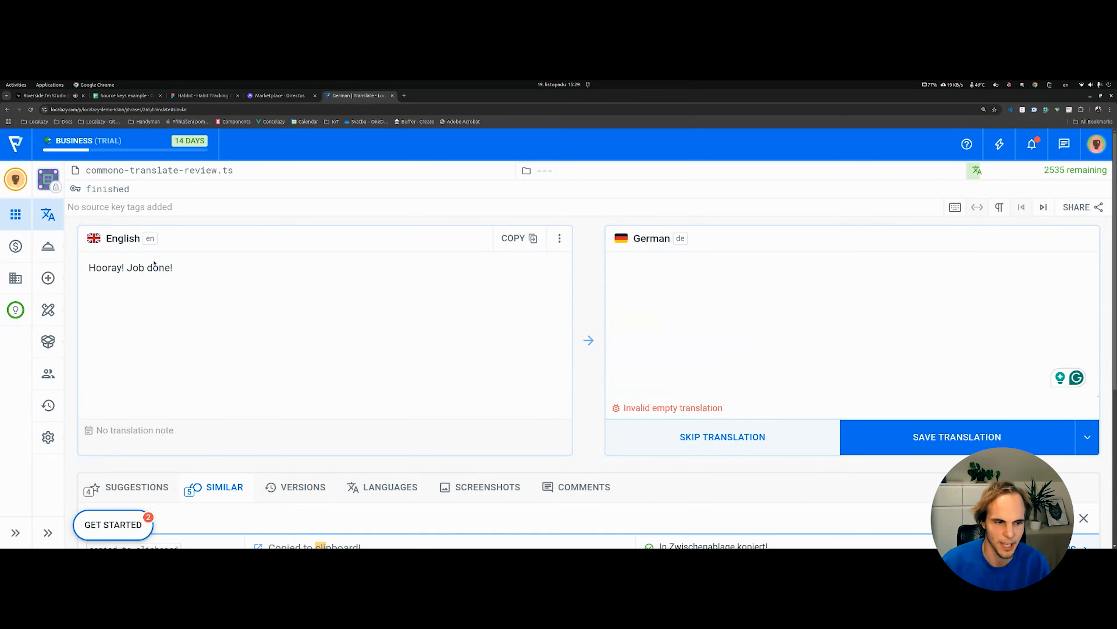
{"action": "scroll", "coordinate": [233, 359], "scroll_direction": "down", "scroll_amount": 3}
{"action": "left_click_drag", "start_coordinate": [117, 383], "coordinate": [71, 383]}
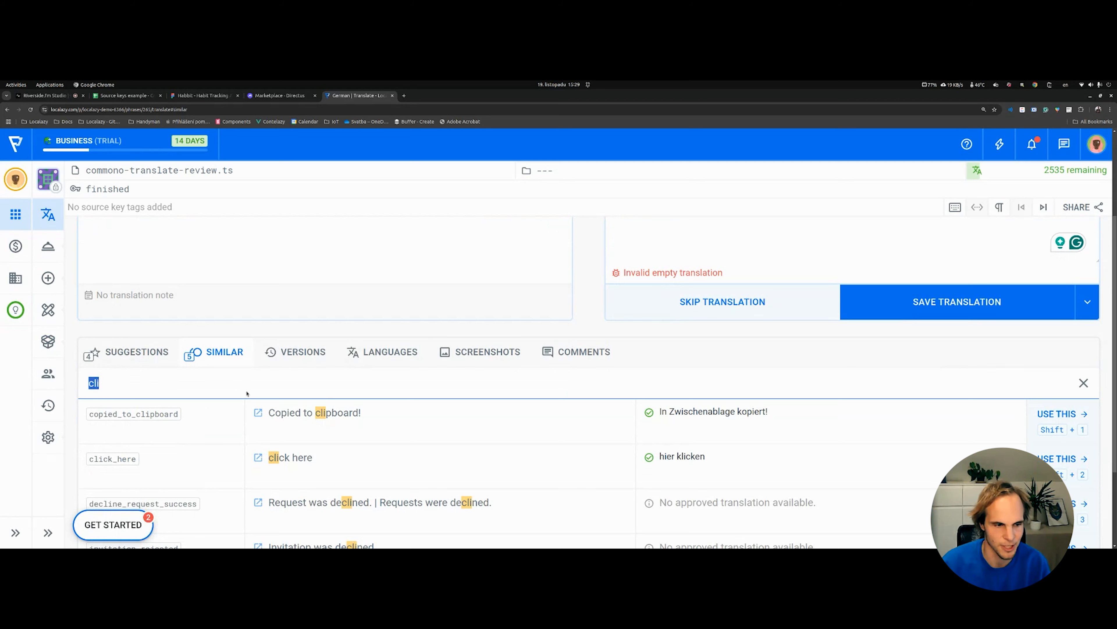
Step: View the version history of the "Hooray! Job done!" string and check its source text
{"action": "left_click", "coordinate": [299, 352]}
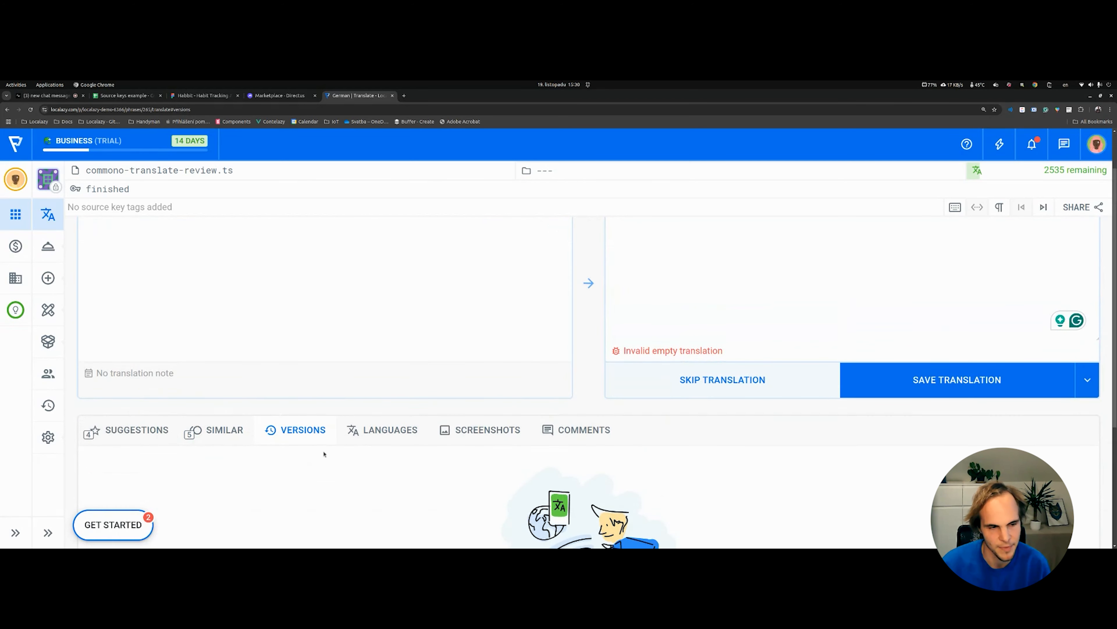
{"action": "scroll", "coordinate": [323, 454], "scroll_direction": "up", "scroll_amount": 1}
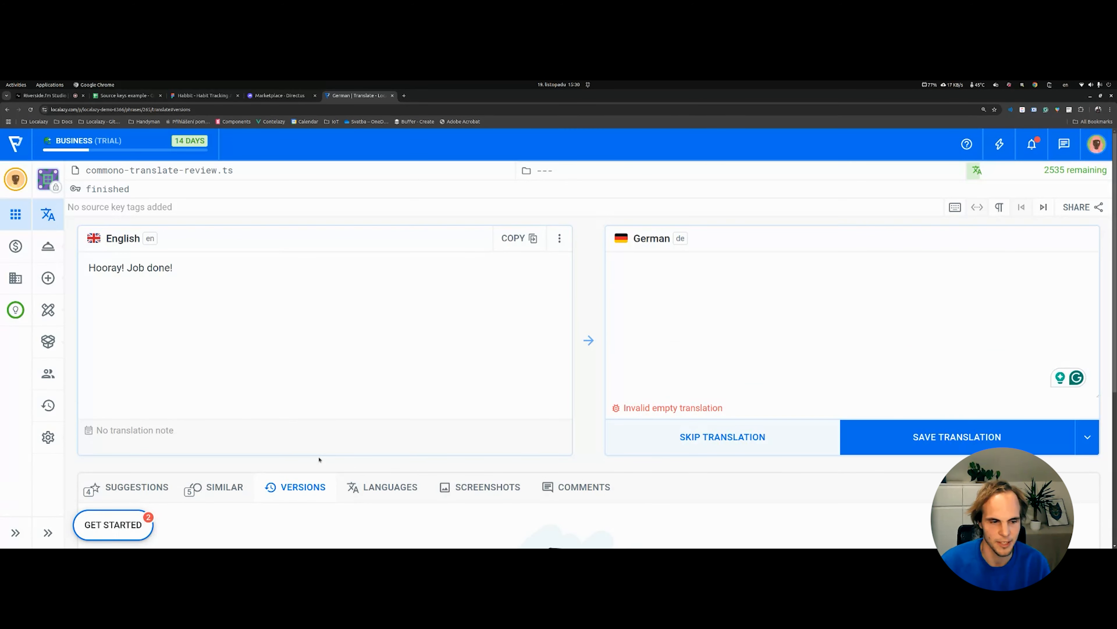
{"action": "left_click_drag", "start_coordinate": [176, 272], "coordinate": [85, 265]}
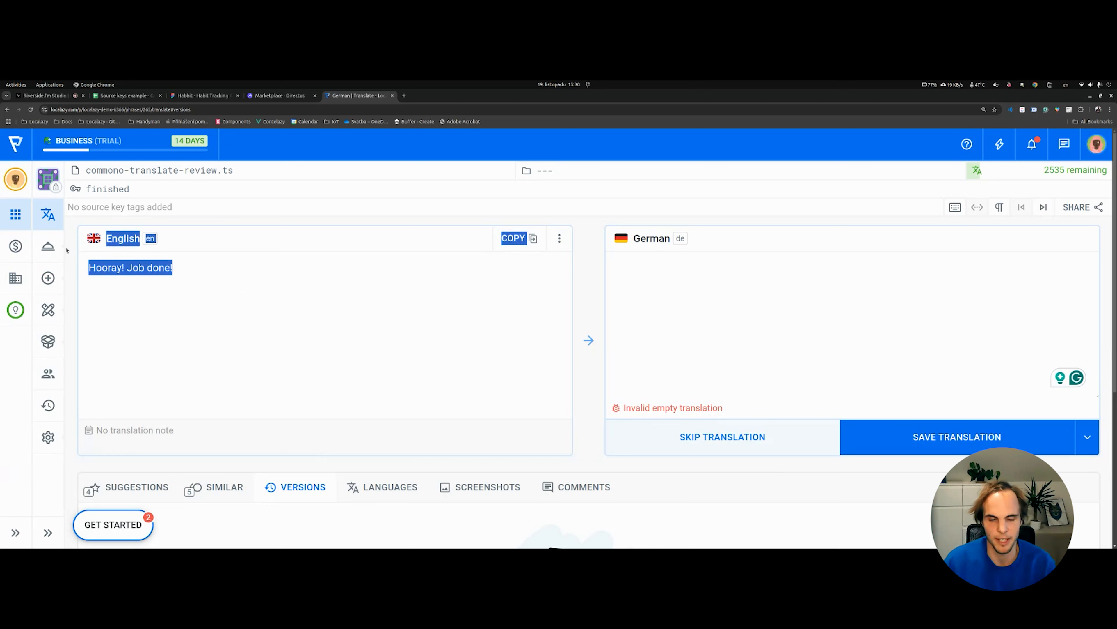
{"action": "left_click", "coordinate": [235, 294]}
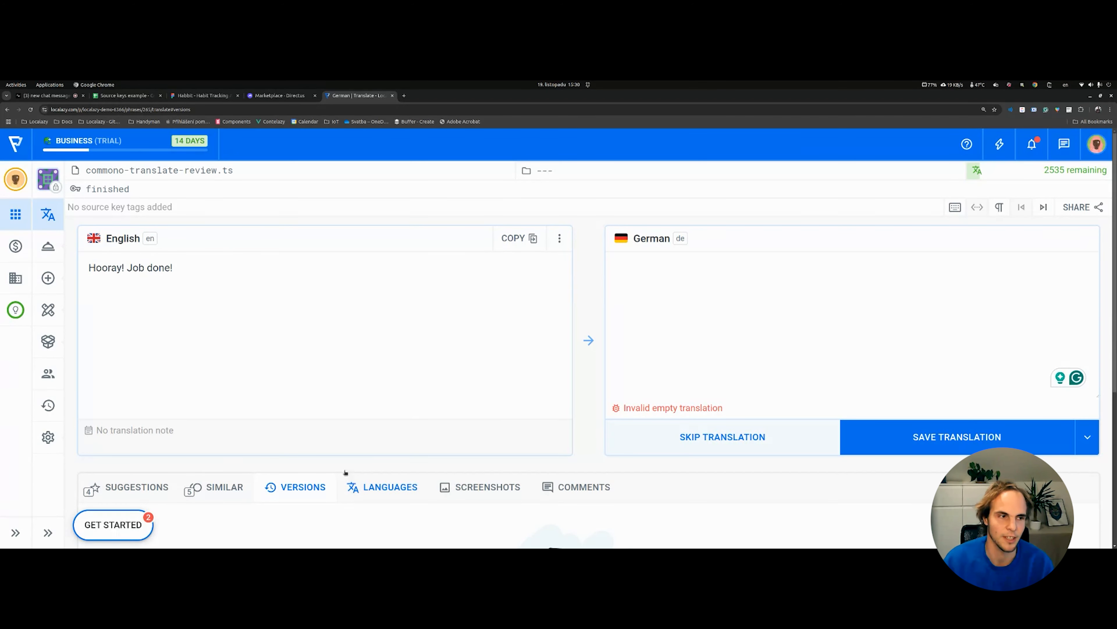
Step: View the string's translations in the project's other languages, Japanese and Spanish
{"action": "scroll", "coordinate": [345, 473], "scroll_direction": "down", "scroll_amount": 1}
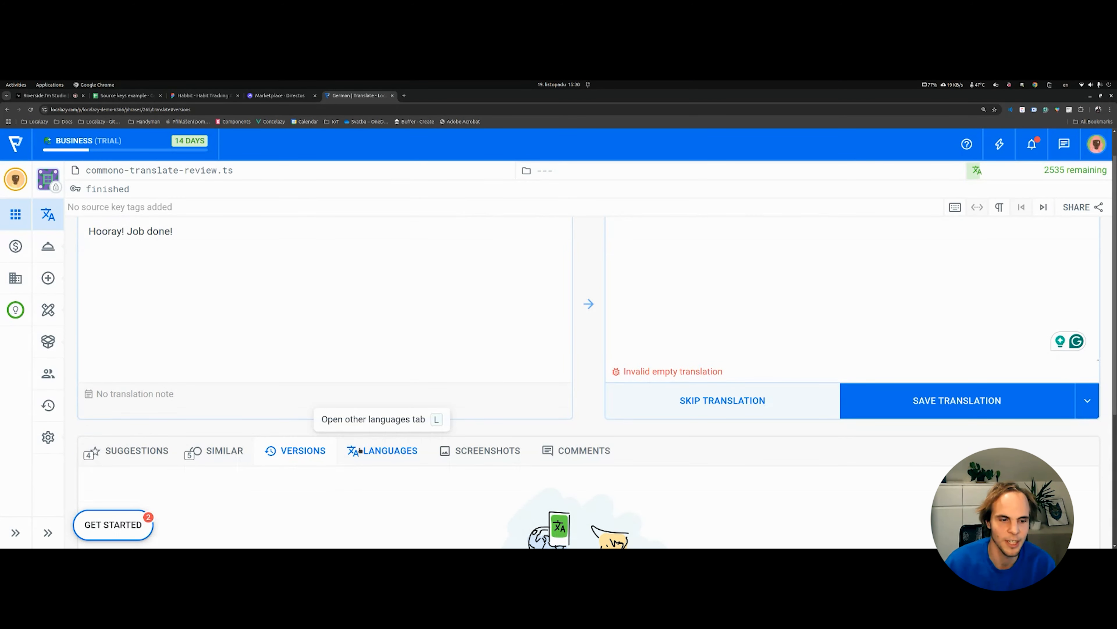
{"action": "left_click", "coordinate": [407, 462]}
{"action": "scroll", "coordinate": [352, 440], "scroll_direction": "down", "scroll_amount": 1}
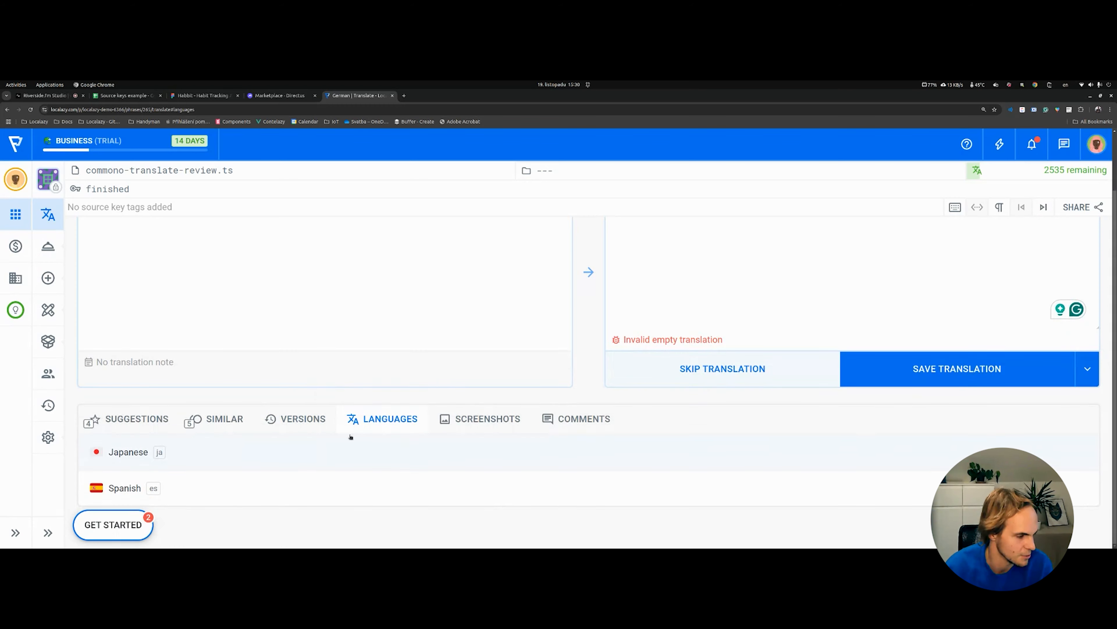
{"action": "scroll", "coordinate": [282, 453], "scroll_direction": "up", "scroll_amount": 2}
{"action": "scroll", "coordinate": [310, 462], "scroll_direction": "down", "scroll_amount": 2}
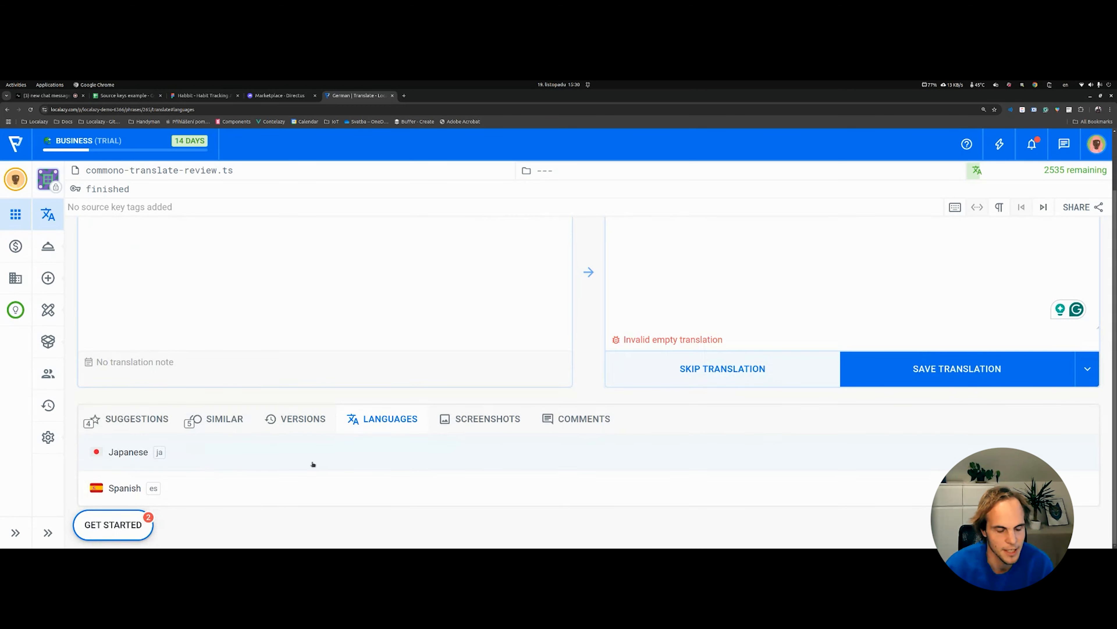
{"action": "scroll", "coordinate": [312, 464], "scroll_direction": "up", "scroll_amount": 1}
Step: View the screenshots section of the "Hooray! Job done!" string and highlight its English source text
{"action": "left_click", "coordinate": [480, 462]}
{"action": "scroll", "coordinate": [246, 445], "scroll_direction": "down", "scroll_amount": 2}
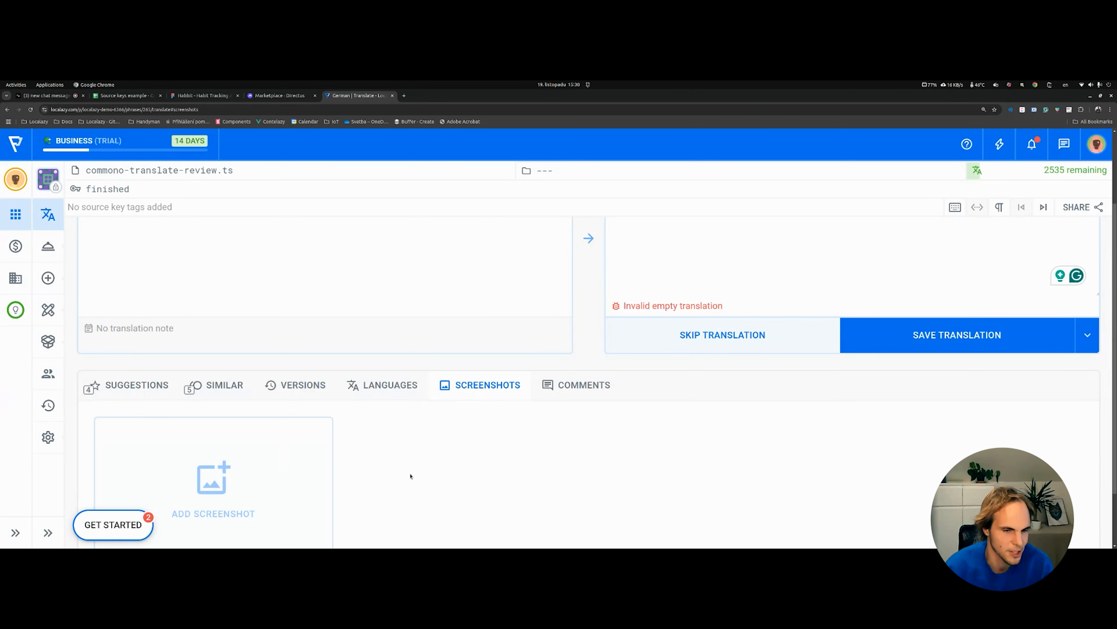
{"action": "scroll", "coordinate": [411, 475], "scroll_direction": "up", "scroll_amount": 2}
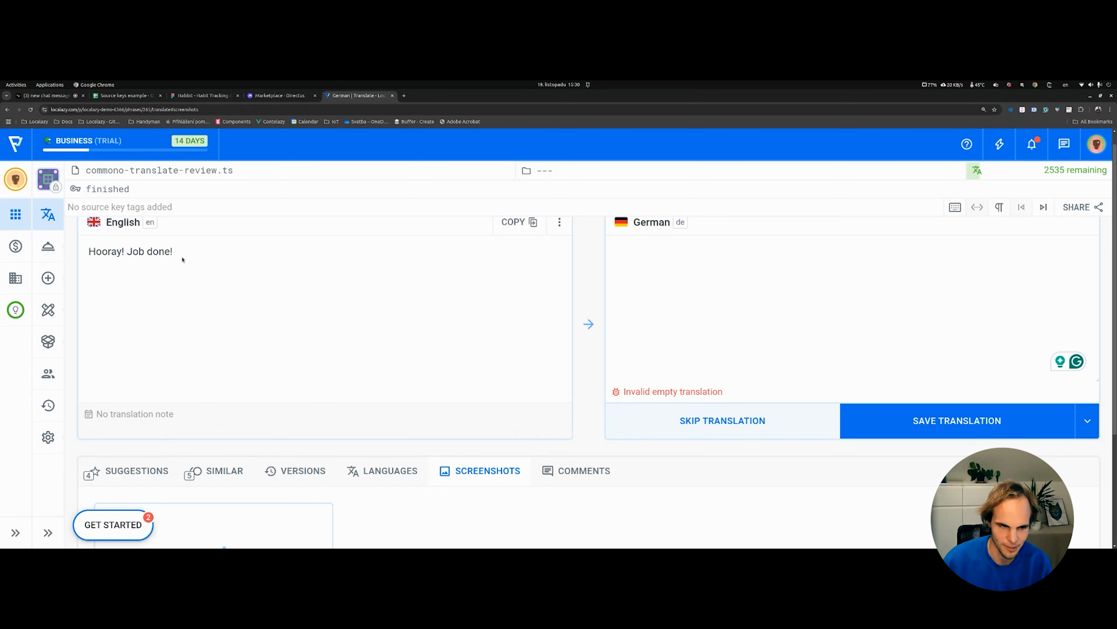
{"action": "left_click_drag", "start_coordinate": [182, 256], "coordinate": [90, 251]}
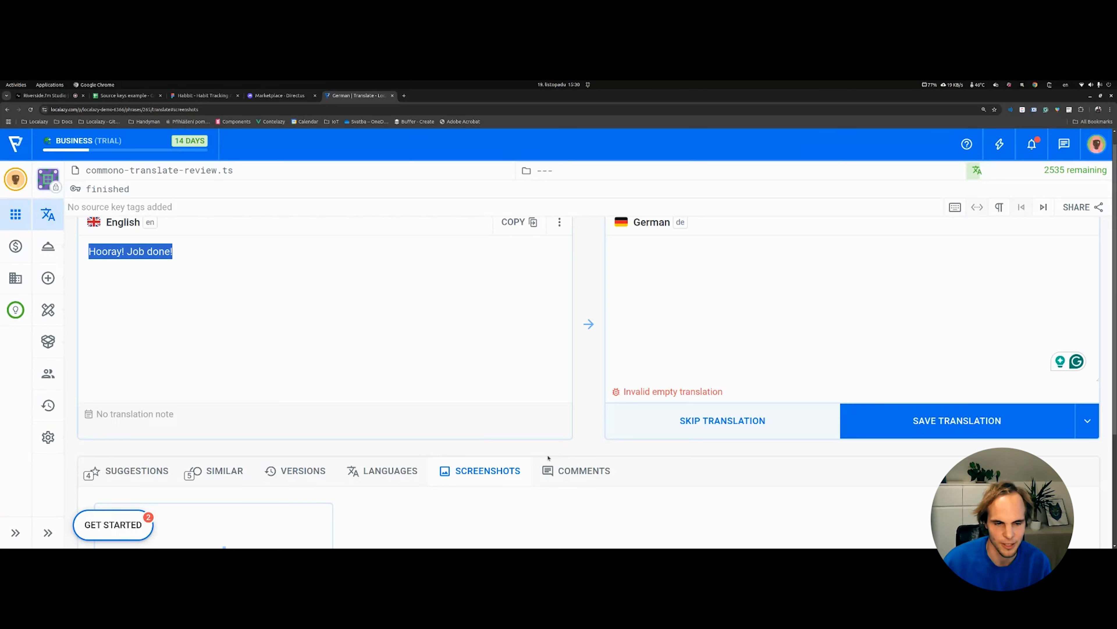
Step: Open the comments of the "Hooray! Job done!" string and examine the suggested questions for the project maintainers
{"action": "scroll", "coordinate": [417, 496], "scroll_direction": "down", "scroll_amount": 2}
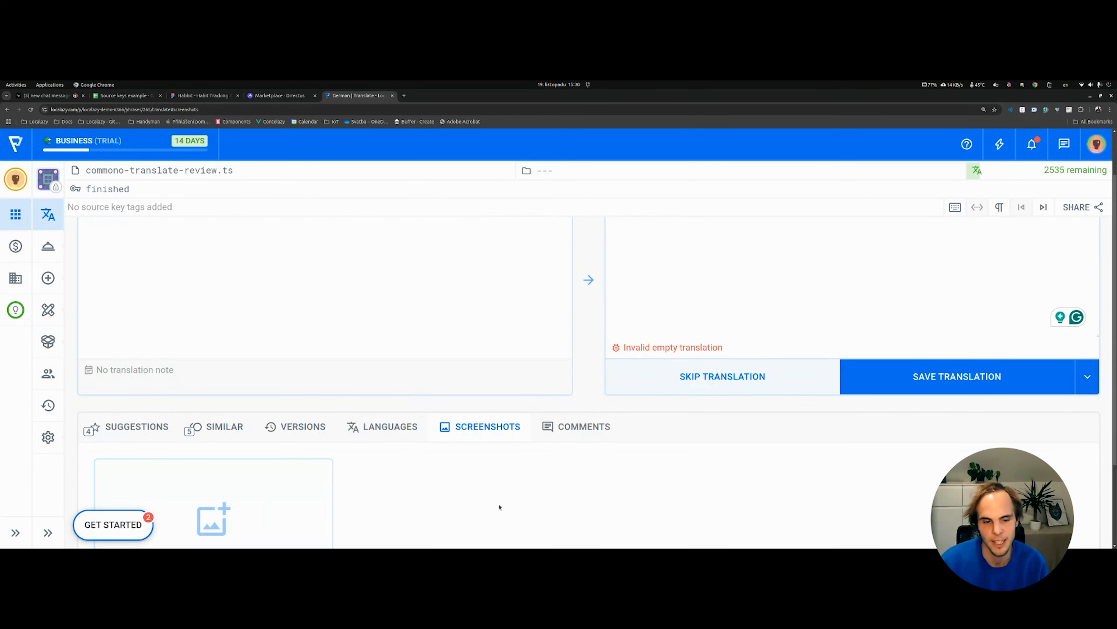
{"action": "scroll", "coordinate": [499, 507], "scroll_direction": "up", "scroll_amount": 3}
{"action": "left_click", "coordinate": [576, 487]}
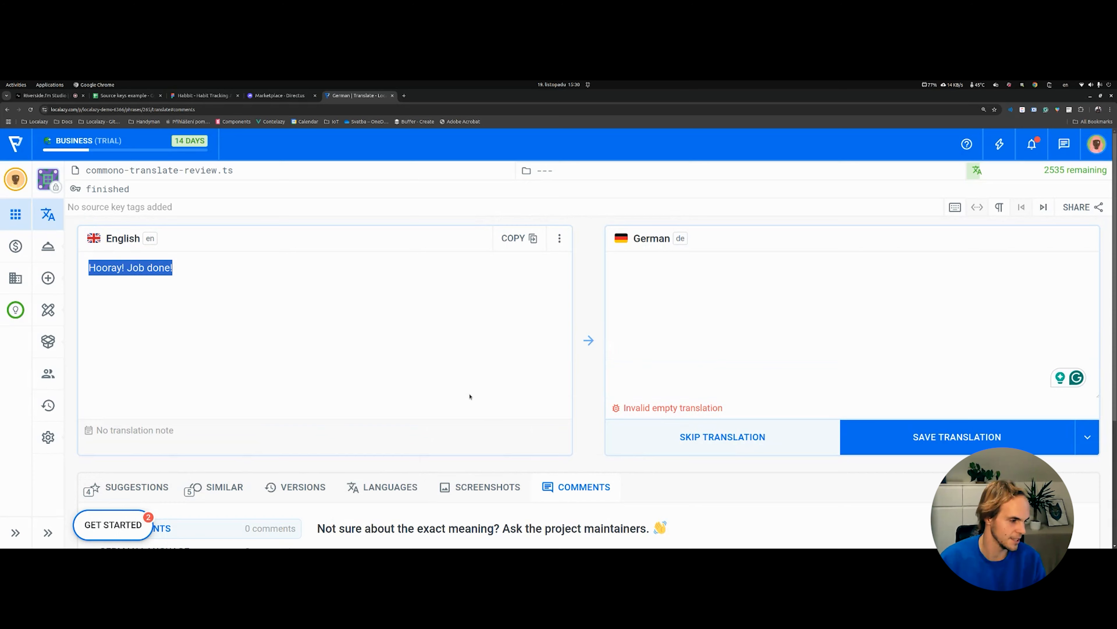
{"action": "scroll", "coordinate": [469, 397], "scroll_direction": "down", "scroll_amount": 4}
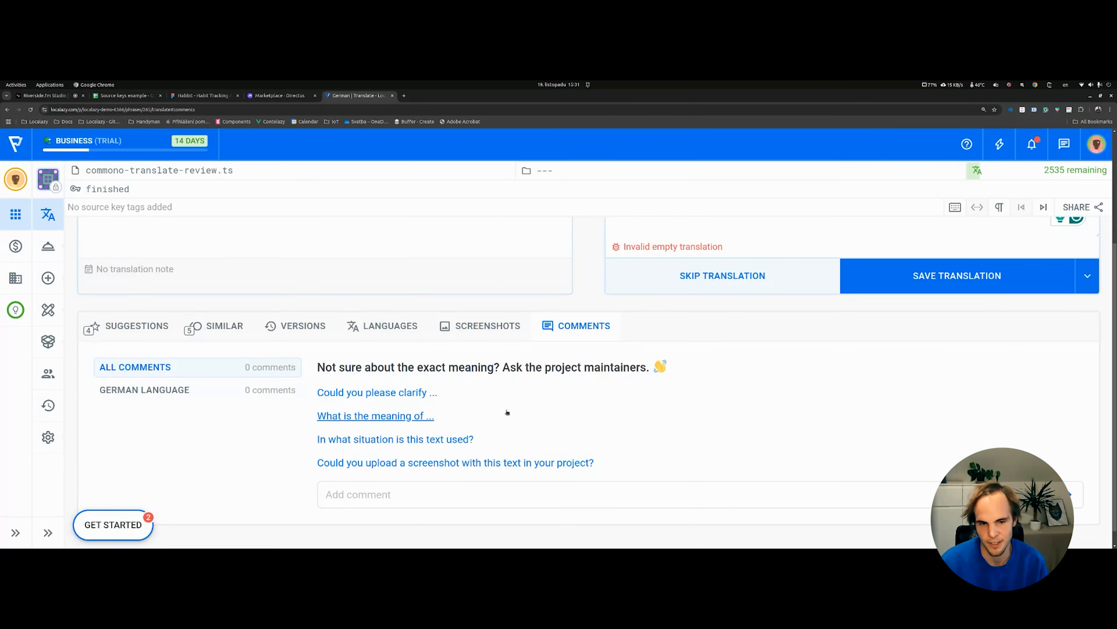
{"action": "scroll", "coordinate": [544, 449], "scroll_direction": "up", "scroll_amount": 3}
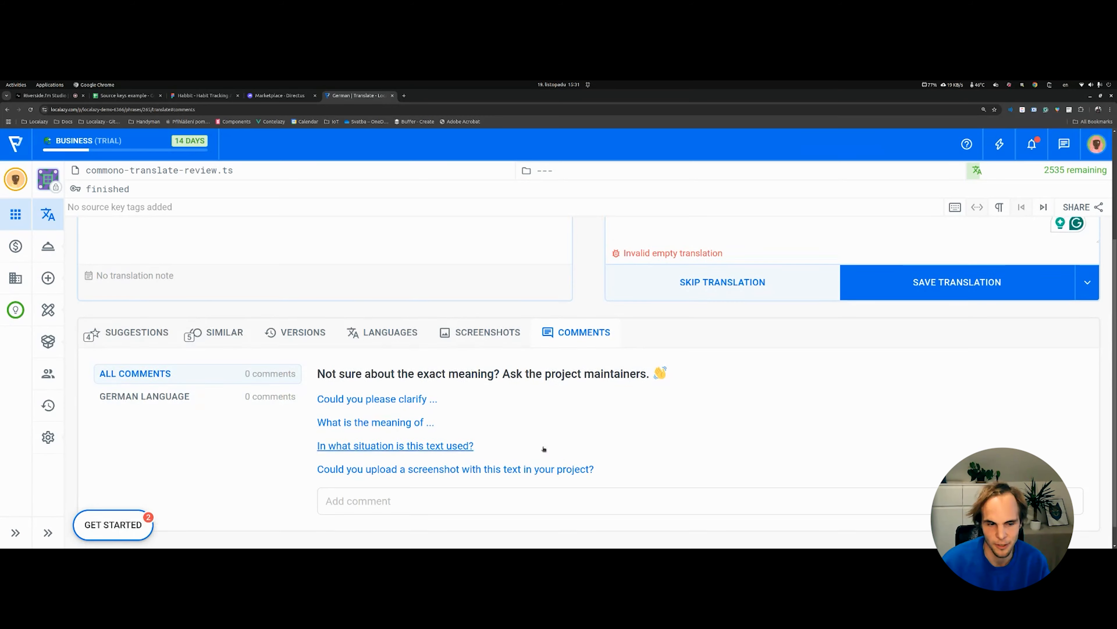
{"action": "scroll", "coordinate": [652, 330], "scroll_direction": "up", "scroll_amount": 1}
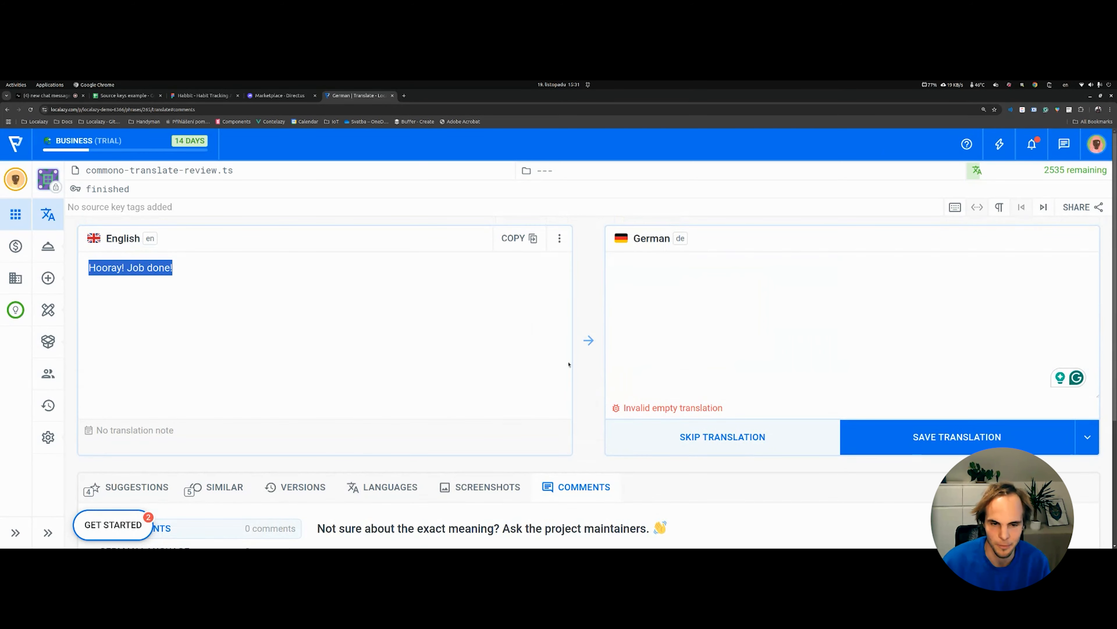
{"action": "scroll", "coordinate": [533, 437], "scroll_direction": "down", "scroll_amount": 3}
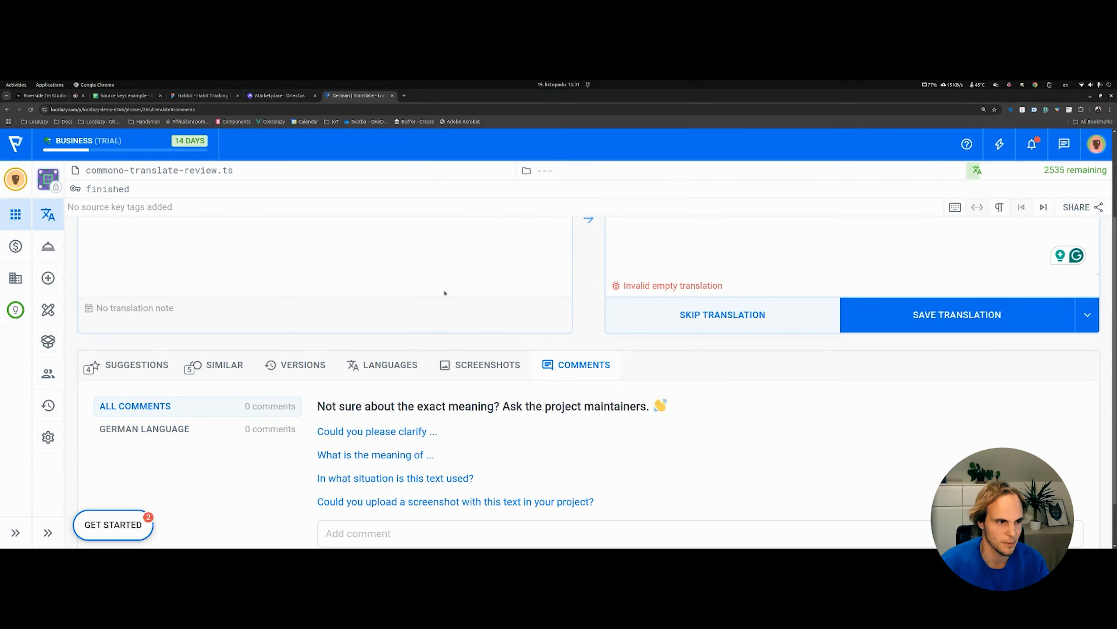
{"action": "scroll", "coordinate": [444, 292], "scroll_direction": "up", "scroll_amount": 3}
Step: Return to the project's language overview, select German, Japanese and Spanish, and view the bulk actions available for them
{"action": "left_click", "coordinate": [48, 214]}
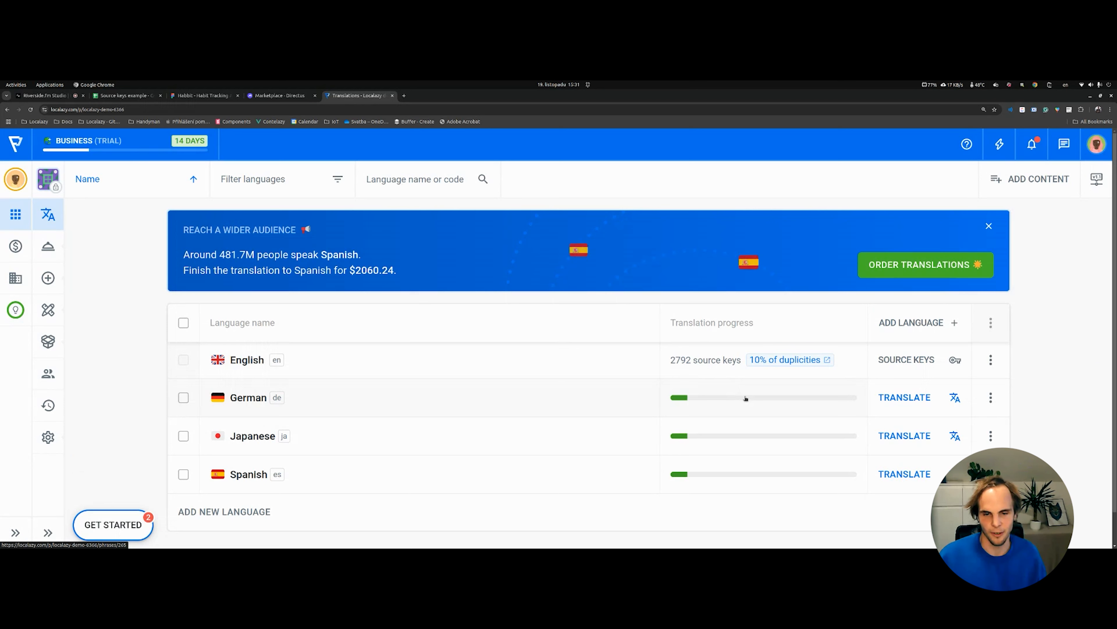
{"action": "mouse_move", "coordinate": [745, 398]}
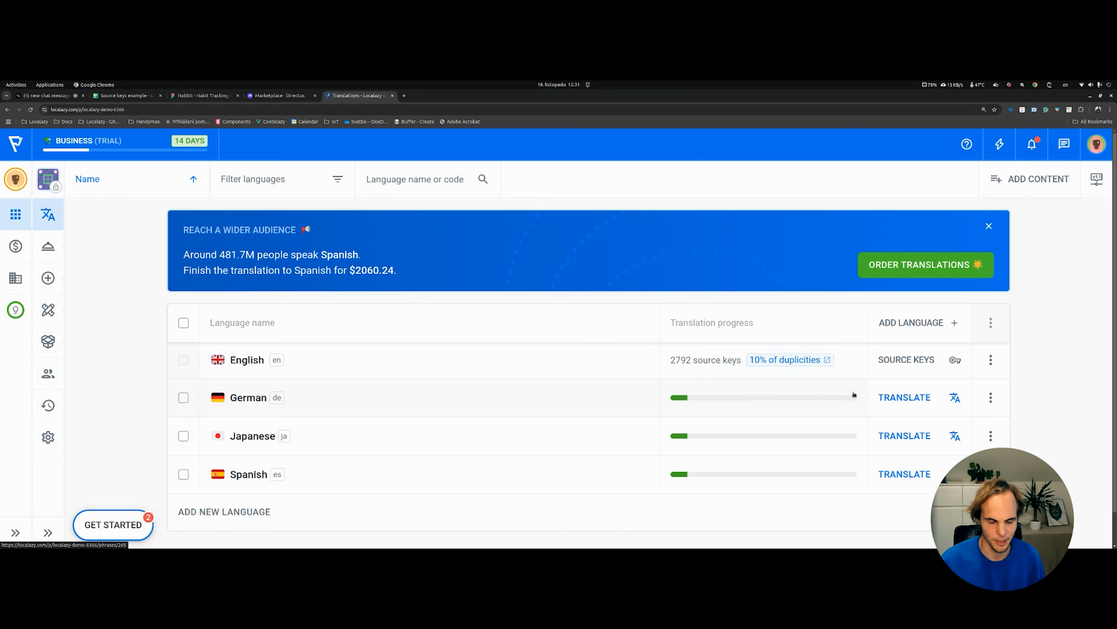
{"action": "left_click", "coordinate": [183, 323]}
{"action": "left_click", "coordinate": [991, 323]}
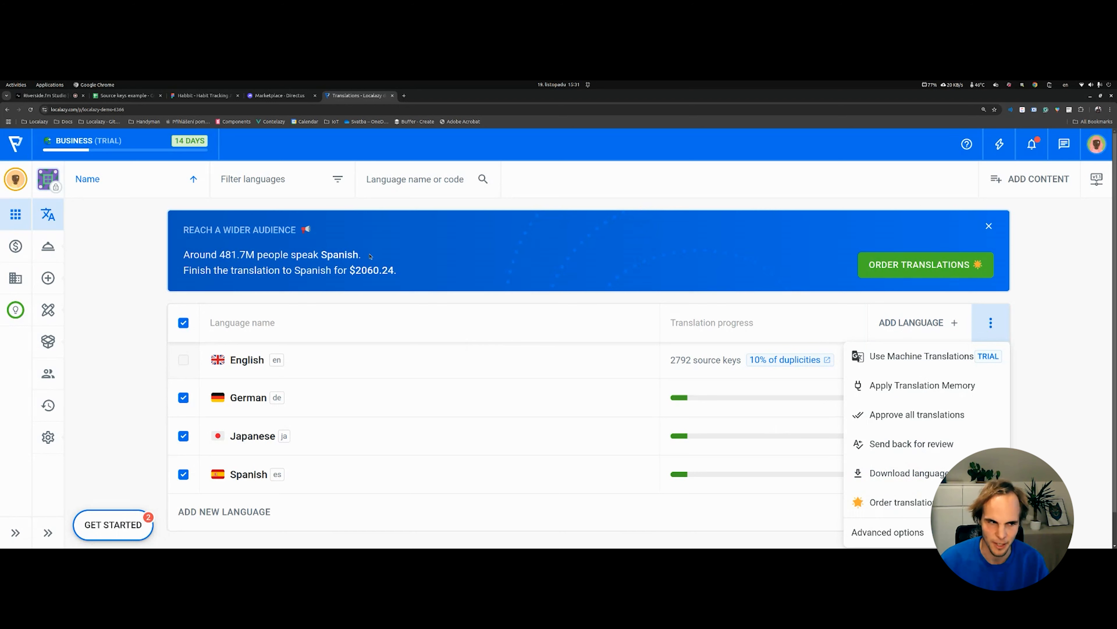
{"action": "left_click", "coordinate": [166, 254]}
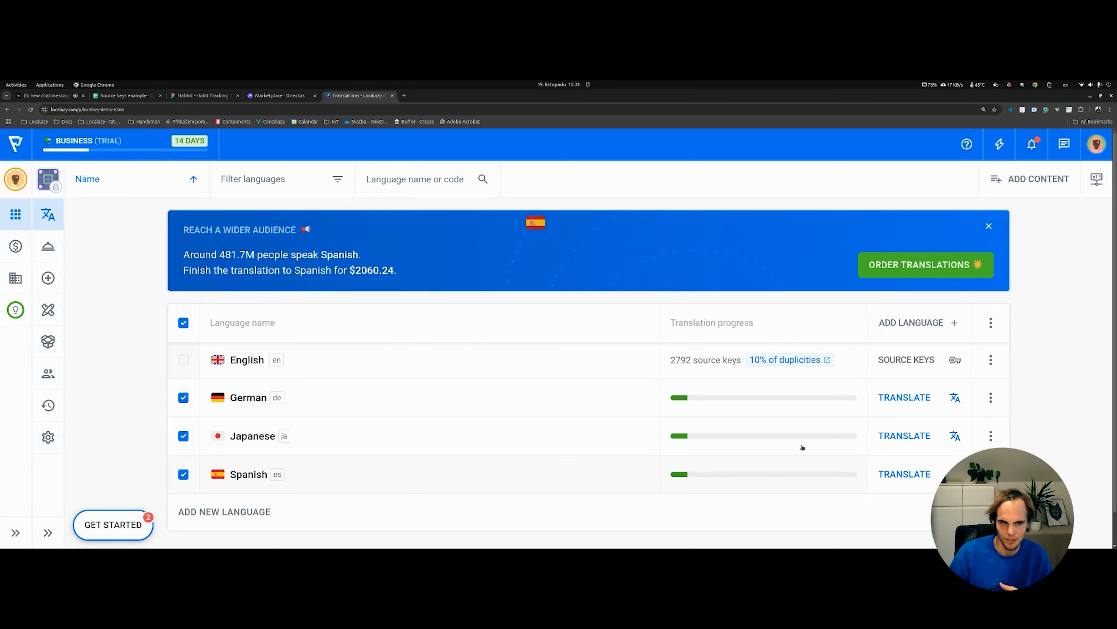
{"action": "mouse_move", "coordinate": [763, 400]}
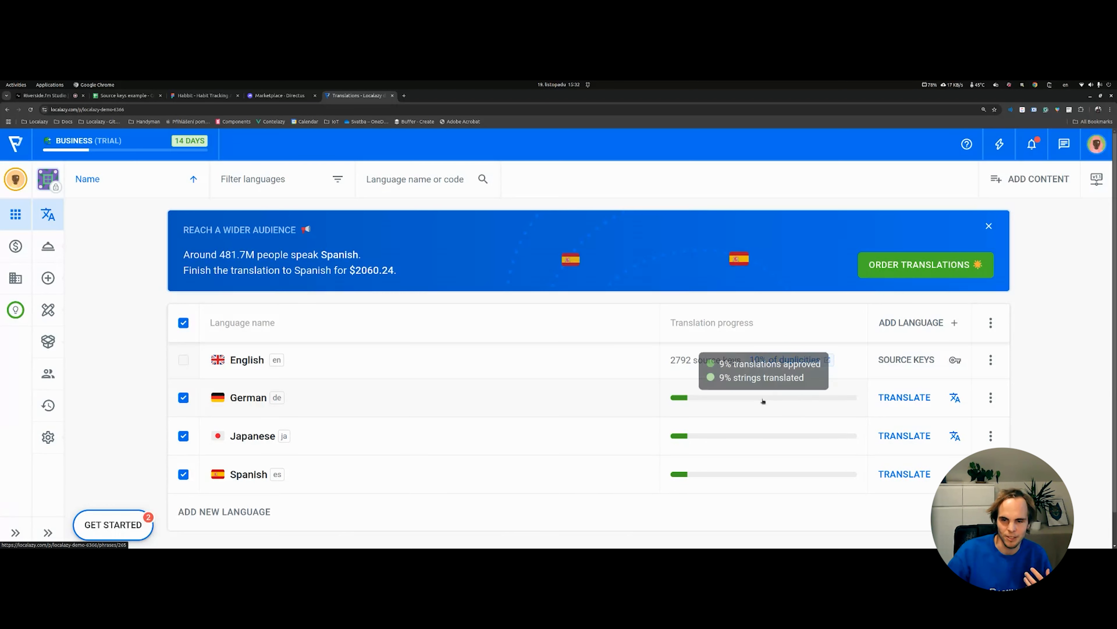
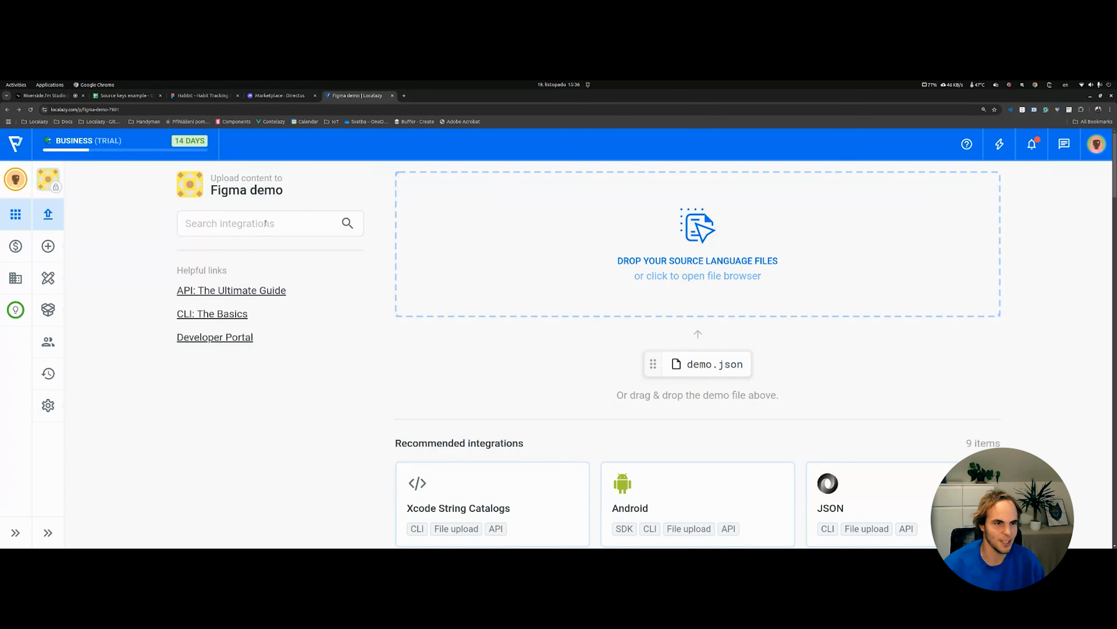
Step: Search the Figma demo project's integrations for "figma" and open the Figma integration guide
{"action": "left_click", "coordinate": [265, 223]}
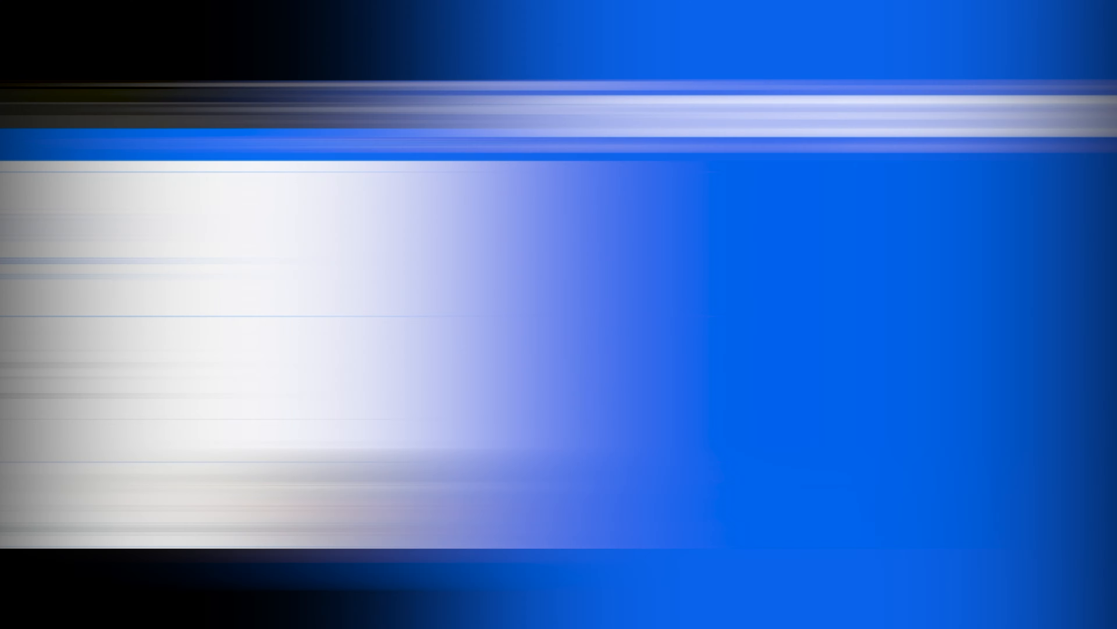
{"action": "type", "text": "figma"}
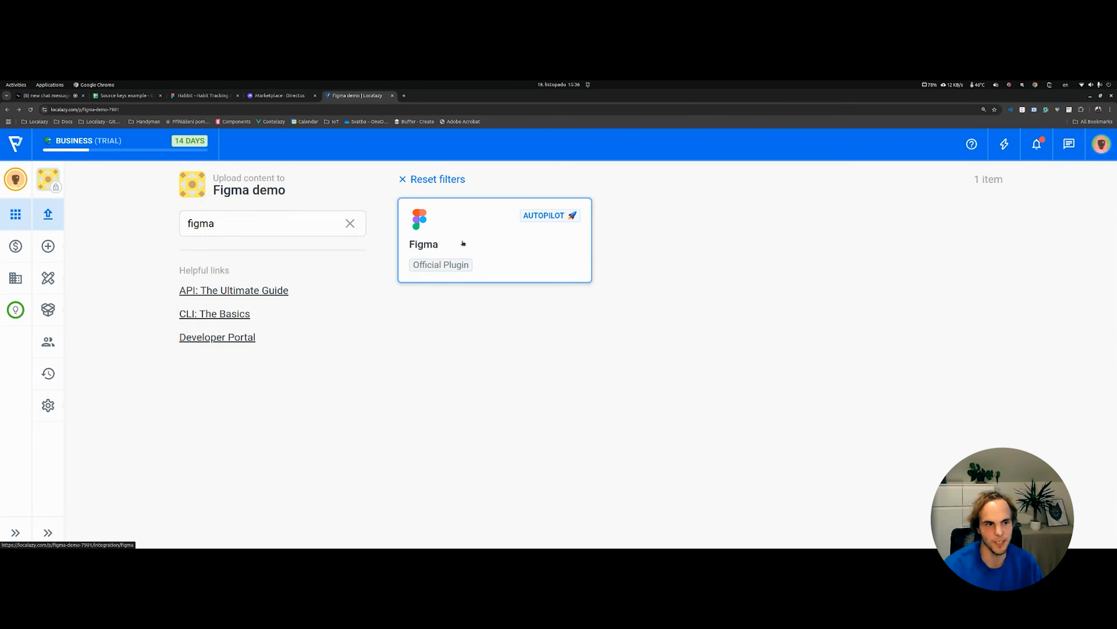
{"action": "left_click", "coordinate": [462, 245]}
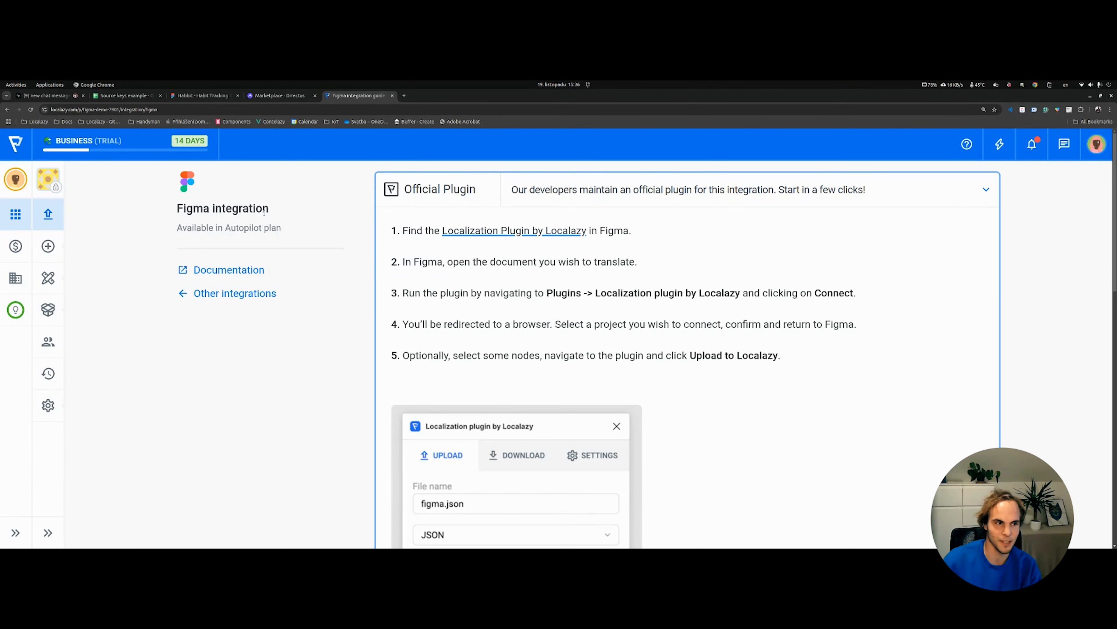
Step: Read the official plugin instructions on finding the plugin, opening the document and running it in Figma, highlighting the key phrases
{"action": "left_click_drag", "start_coordinate": [666, 233], "coordinate": [592, 237]}
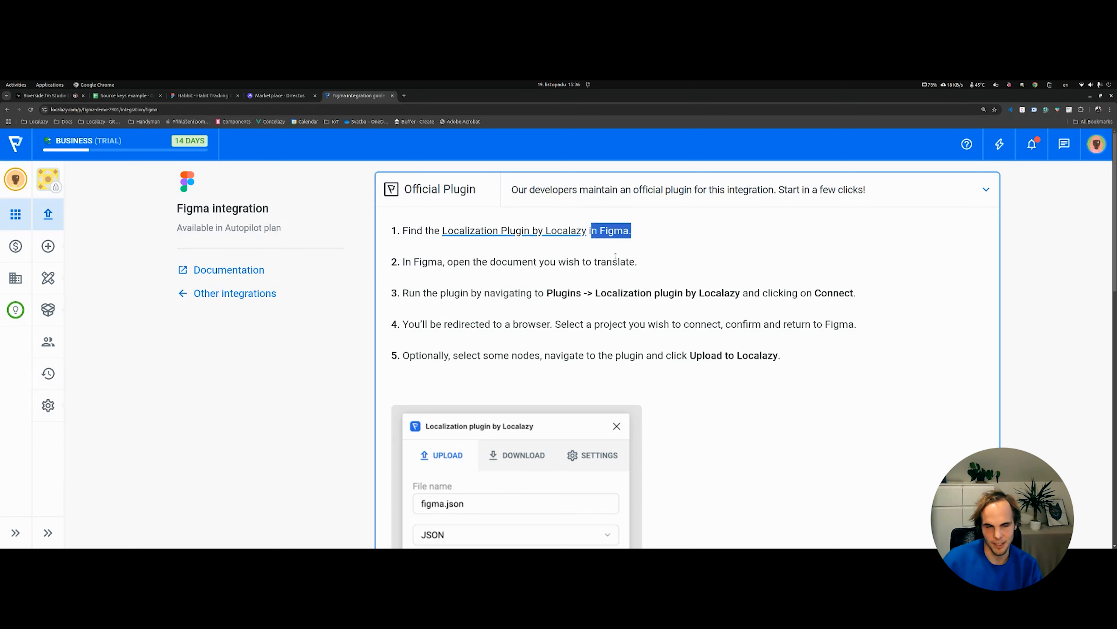
{"action": "left_click", "coordinate": [634, 244]}
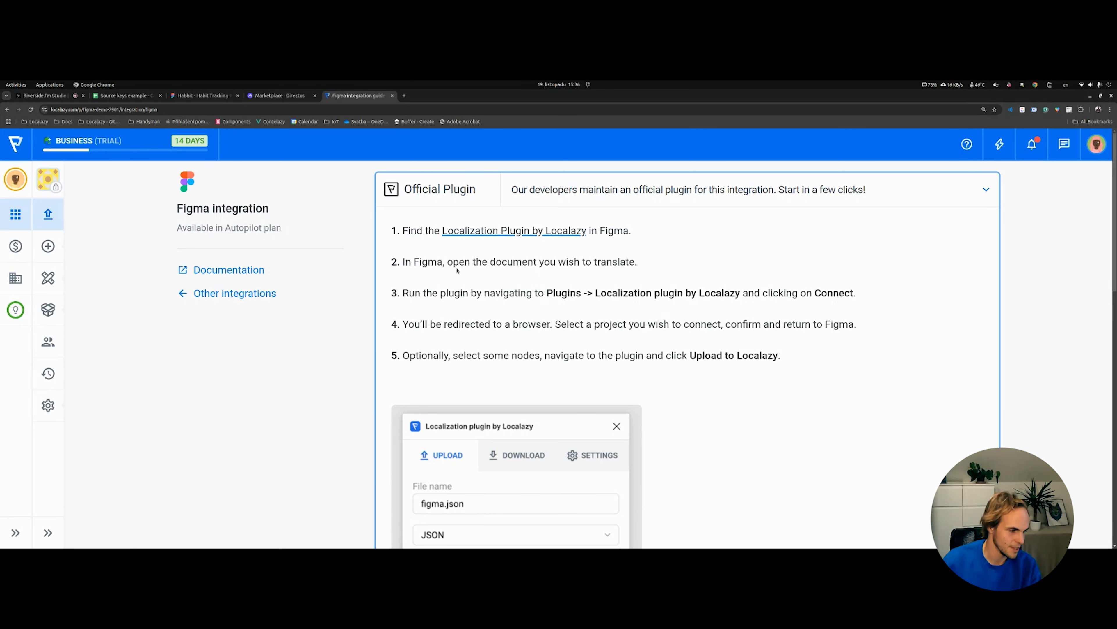
{"action": "left_click_drag", "start_coordinate": [635, 263], "coordinate": [451, 260]}
{"action": "left_click", "coordinate": [611, 278]}
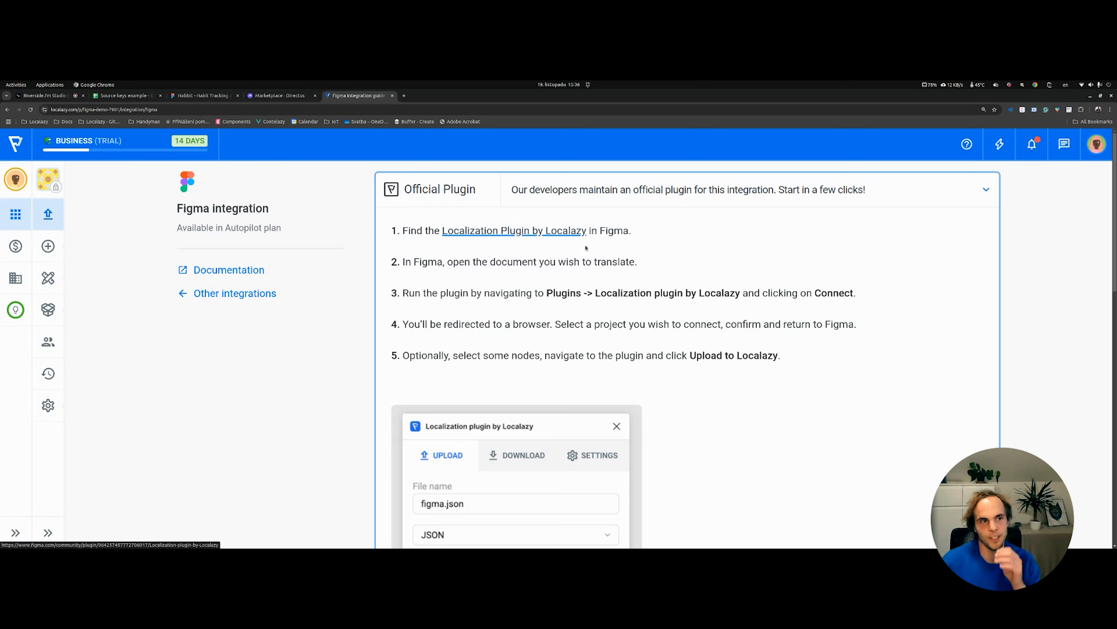
{"action": "left_click_drag", "start_coordinate": [632, 231], "coordinate": [530, 231]}
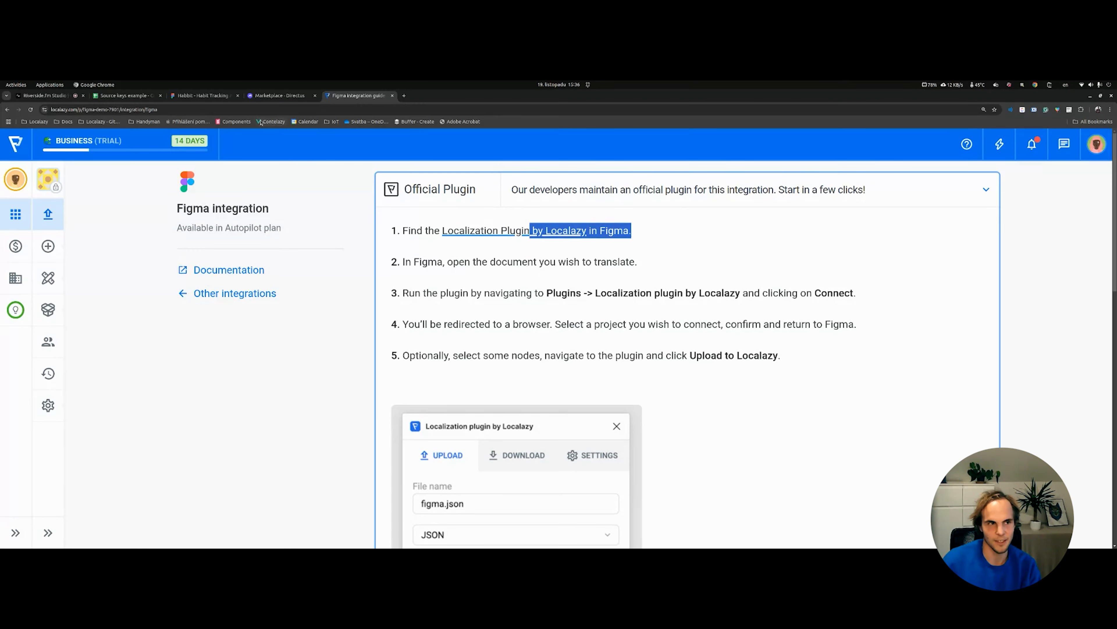
{"action": "left_click_drag", "start_coordinate": [568, 292], "coordinate": [799, 301]}
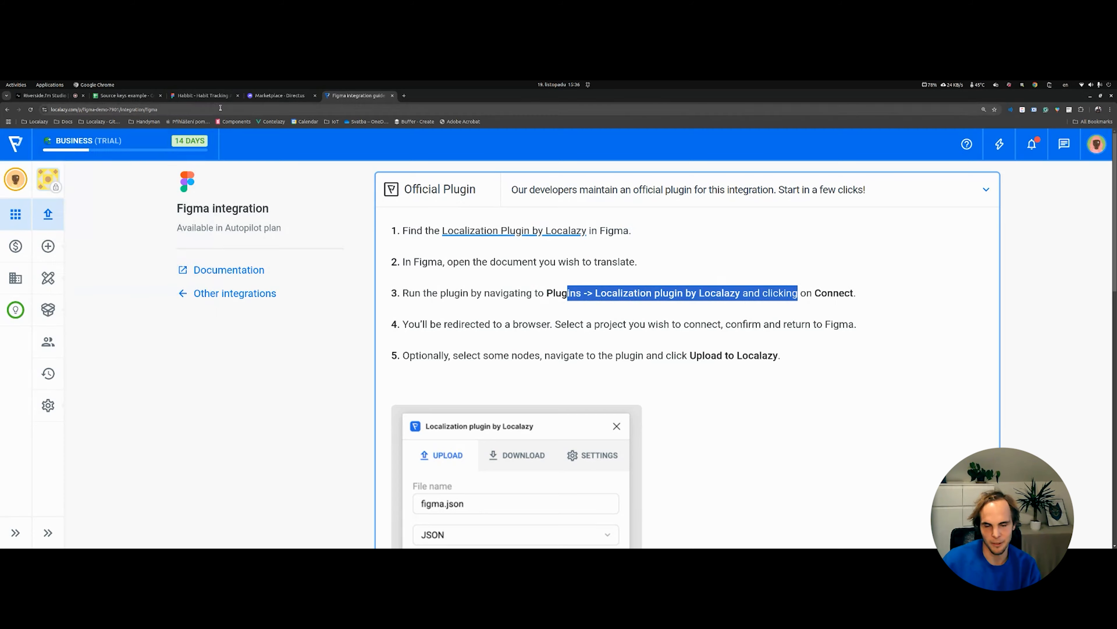
Step: Switch to the Habbit habit tracking design in Figma and examine the app screens and their texts
{"action": "left_click", "coordinate": [202, 95]}
{"action": "scroll", "coordinate": [469, 288], "scroll_direction": "left", "scroll_amount": 5}
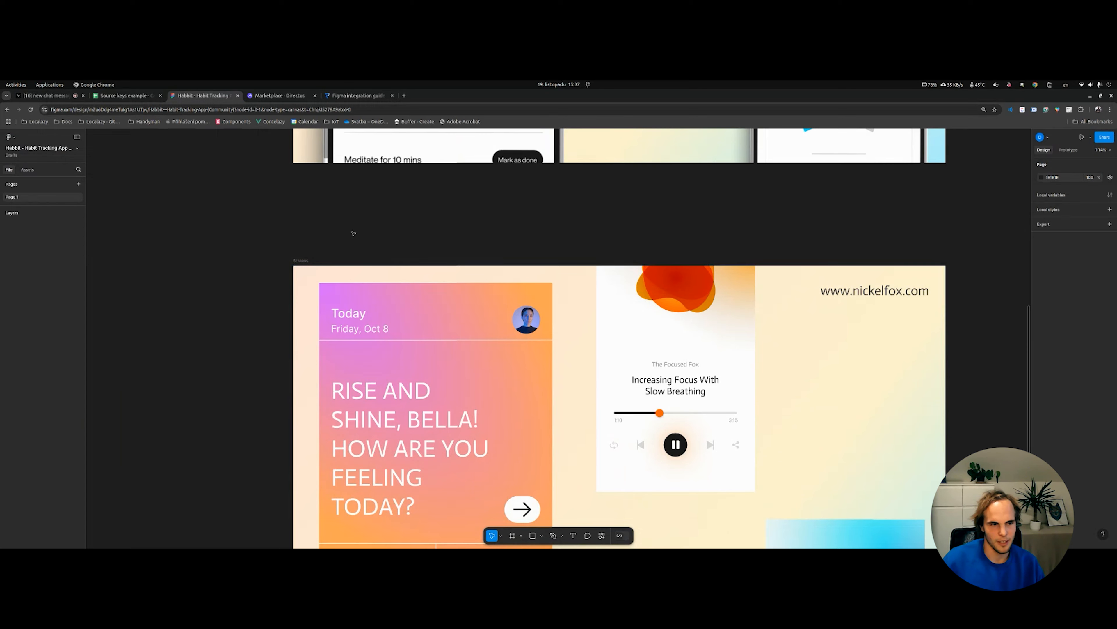
{"action": "scroll", "coordinate": [524, 309], "scroll_direction": "down", "scroll_amount": 5}
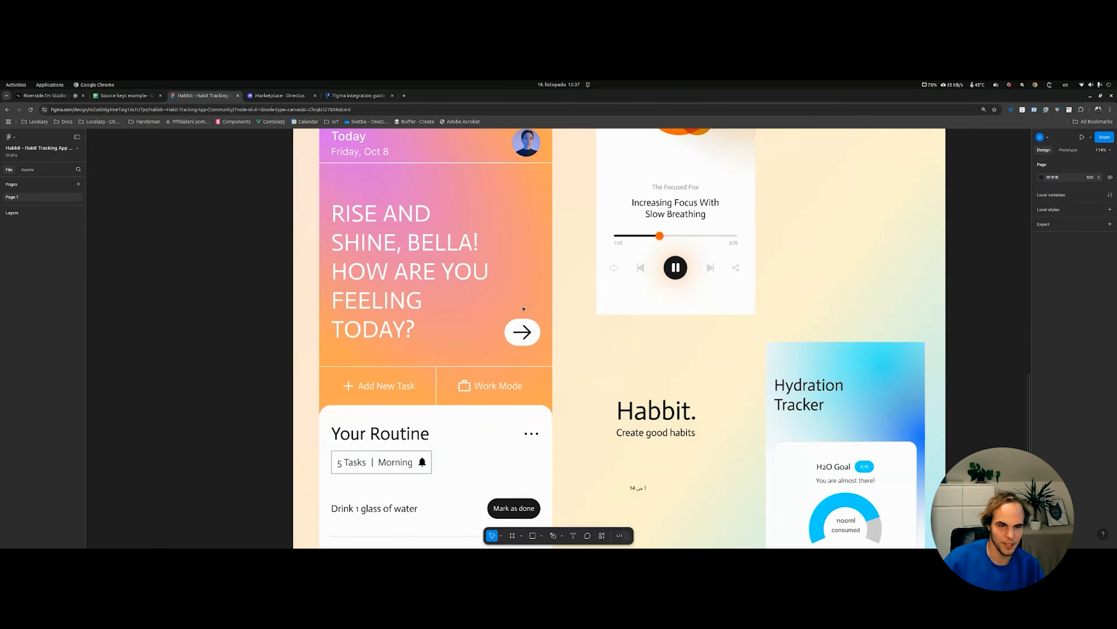
{"action": "scroll", "coordinate": [524, 309], "scroll_direction": "down", "scroll_amount": 5}
{"action": "scroll", "coordinate": [584, 336], "scroll_direction": "up", "scroll_amount": 5}
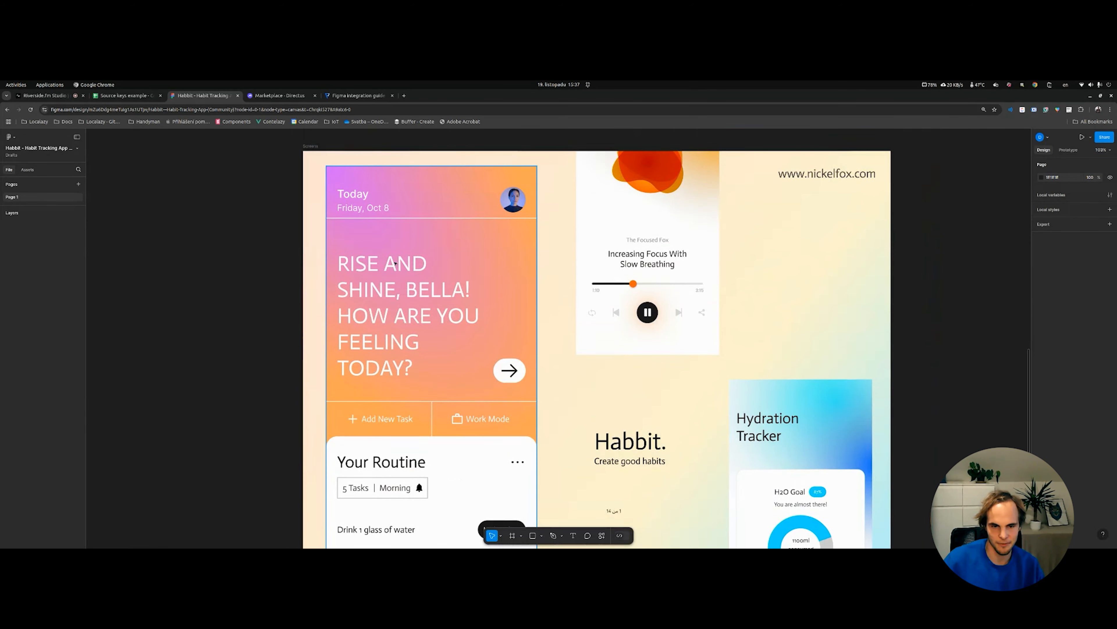
{"action": "scroll", "coordinate": [511, 273], "scroll_direction": "down", "scroll_amount": 2}
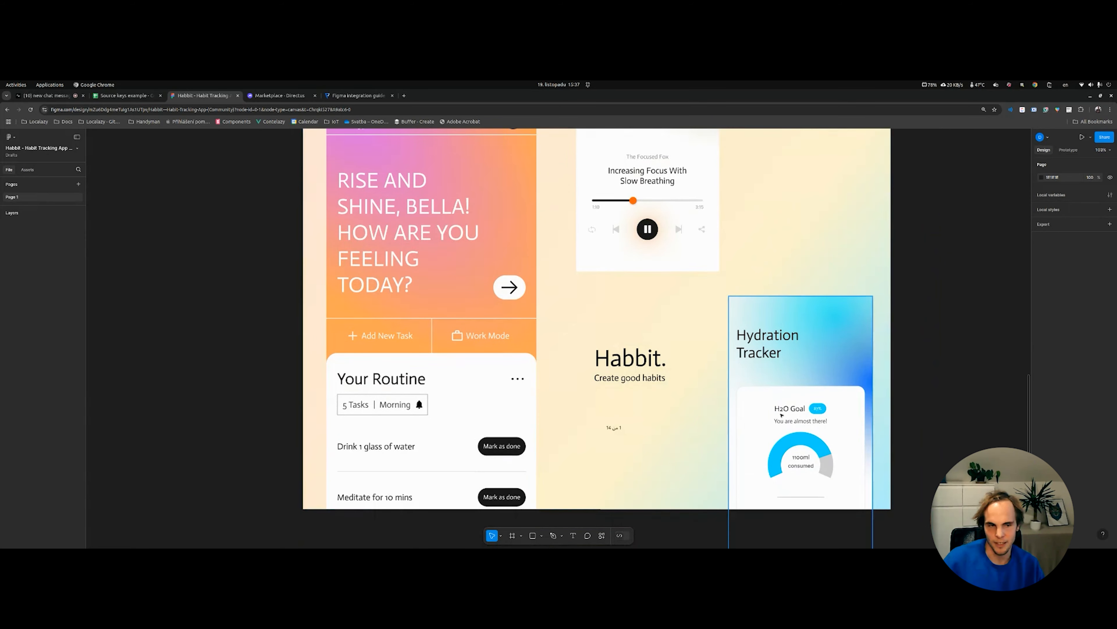
{"action": "scroll", "coordinate": [616, 335], "scroll_direction": "up", "scroll_amount": 4}
{"action": "scroll", "coordinate": [668, 372], "scroll_direction": "up", "scroll_amount": 2}
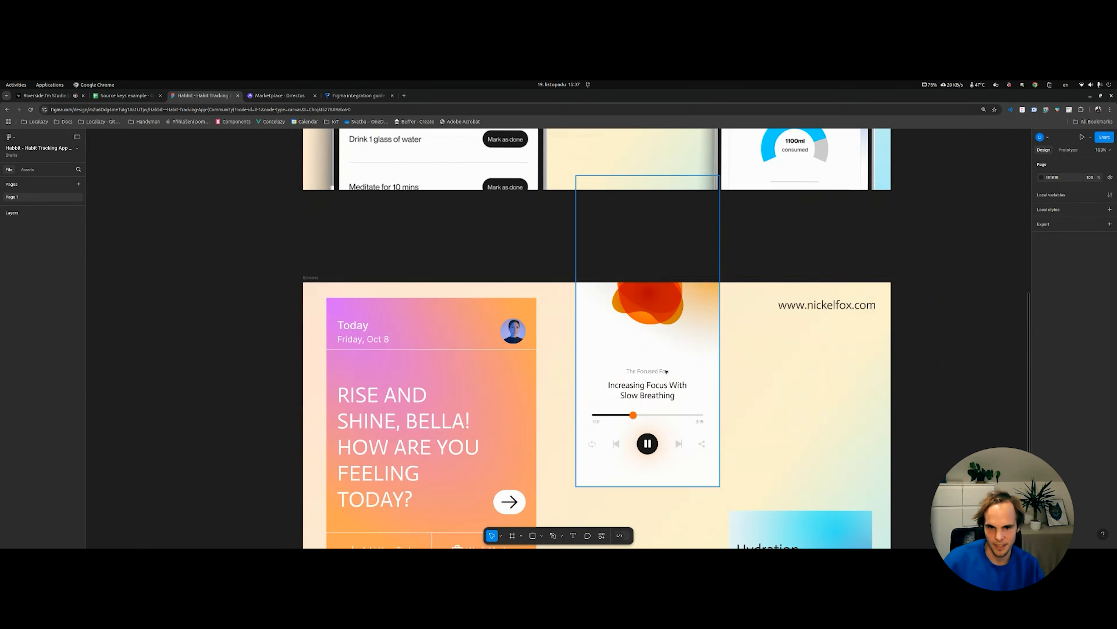
{"action": "scroll", "coordinate": [617, 344], "scroll_direction": "down", "scroll_amount": 2}
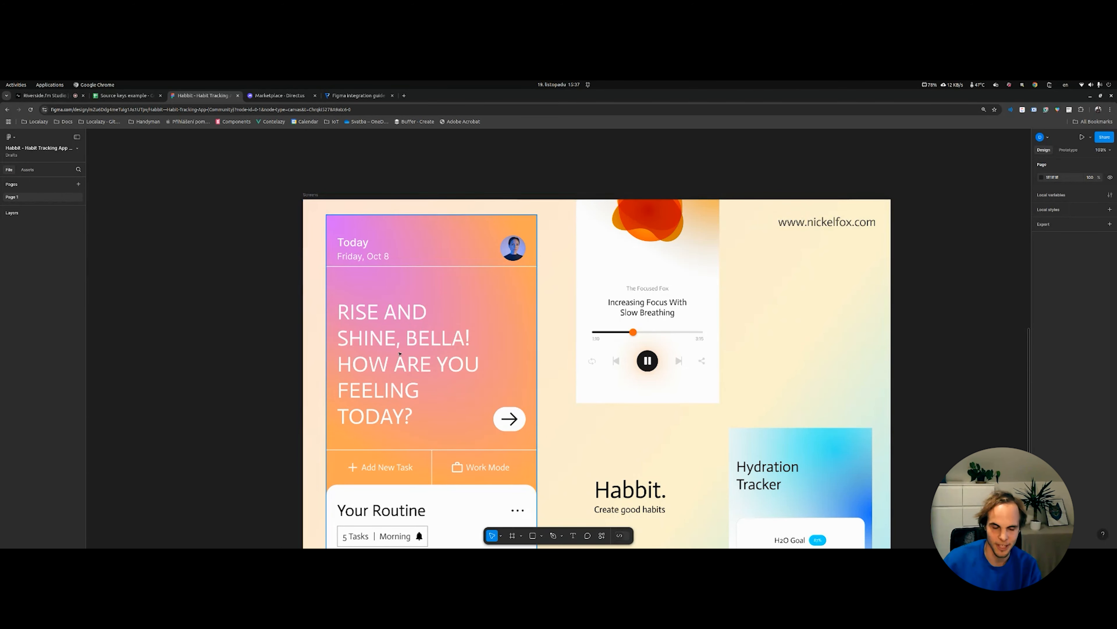
Step: Inspect the large "RISE AND SHINE" greeting text layer on the orange phone screen, and clear the selection
{"action": "scroll", "coordinate": [401, 348], "scroll_direction": "down", "scroll_amount": 3}
{"action": "double_click", "coordinate": [375, 256]}
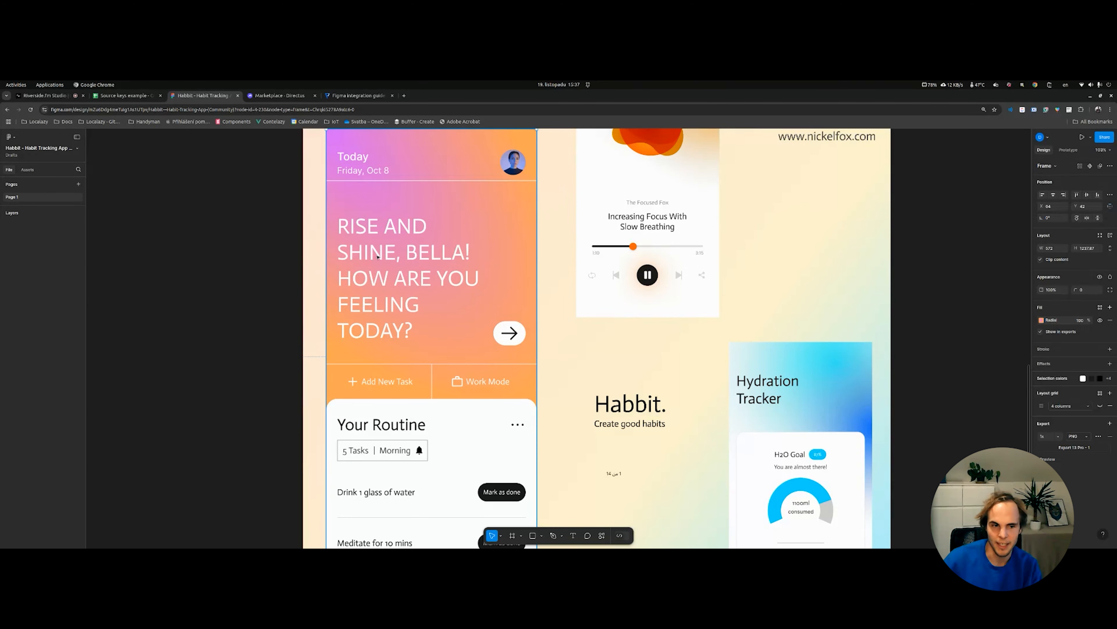
{"action": "scroll", "coordinate": [289, 350], "scroll_direction": "up", "scroll_amount": 3}
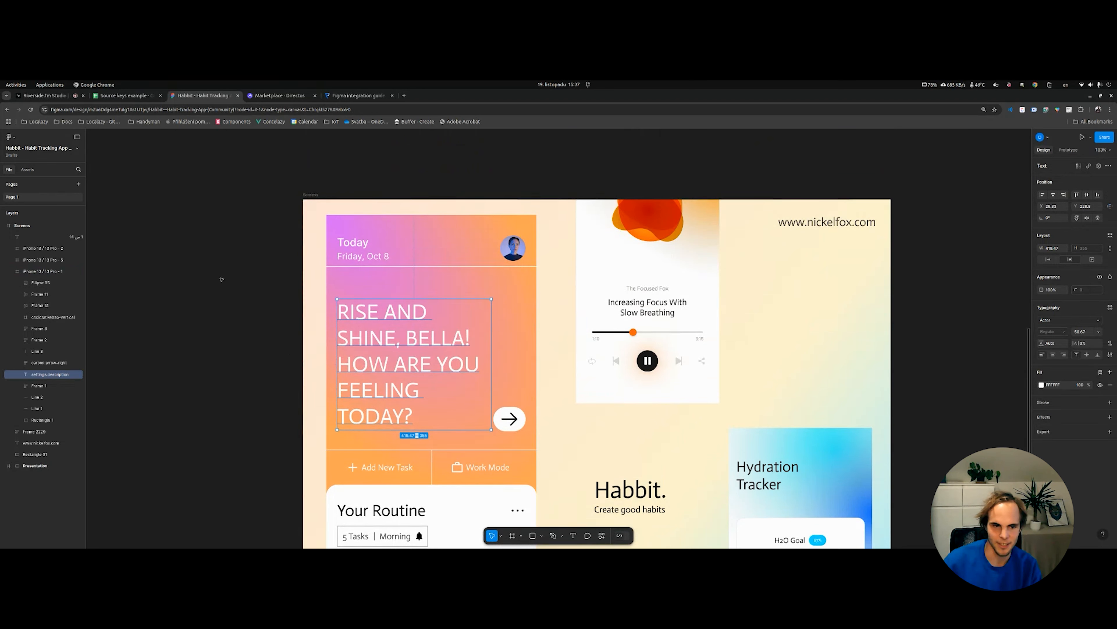
{"action": "left_click", "coordinate": [212, 268]}
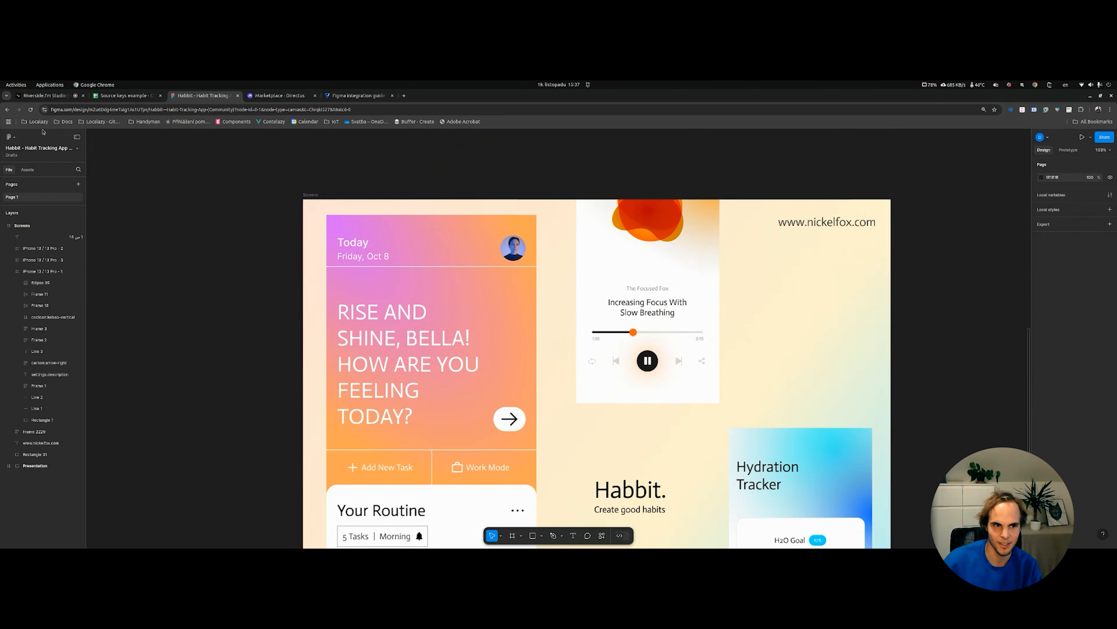
Step: Run the Localization plugin by Localazy in the Habbit design file
{"action": "left_click", "coordinate": [14, 138]}
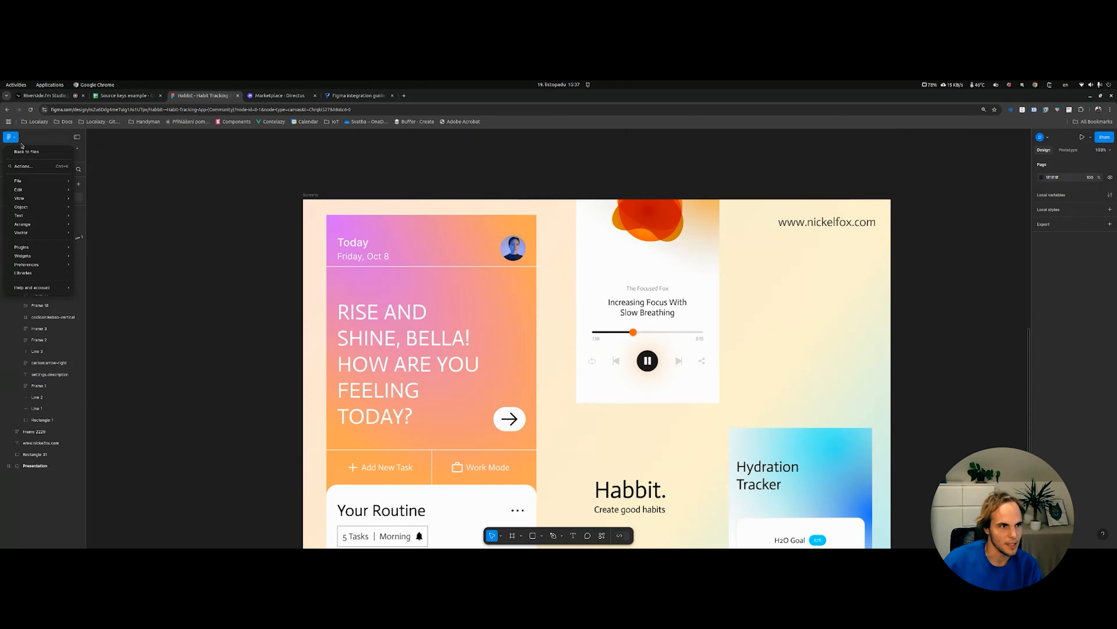
{"action": "mouse_move", "coordinate": [38, 250]}
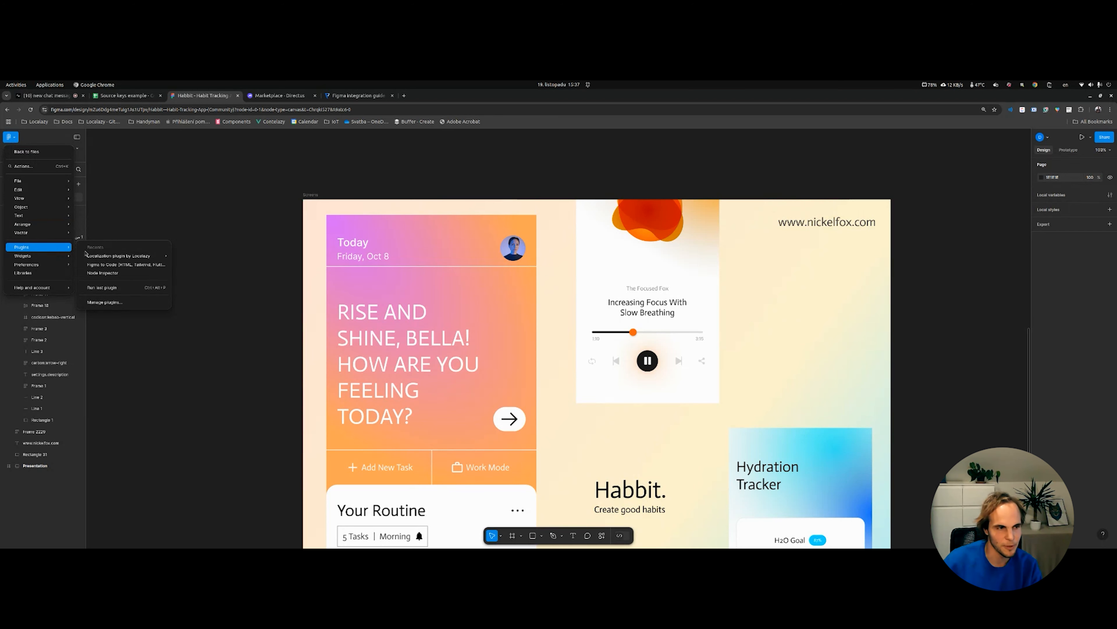
{"action": "mouse_move", "coordinate": [88, 255]}
{"action": "left_click", "coordinate": [192, 259]}
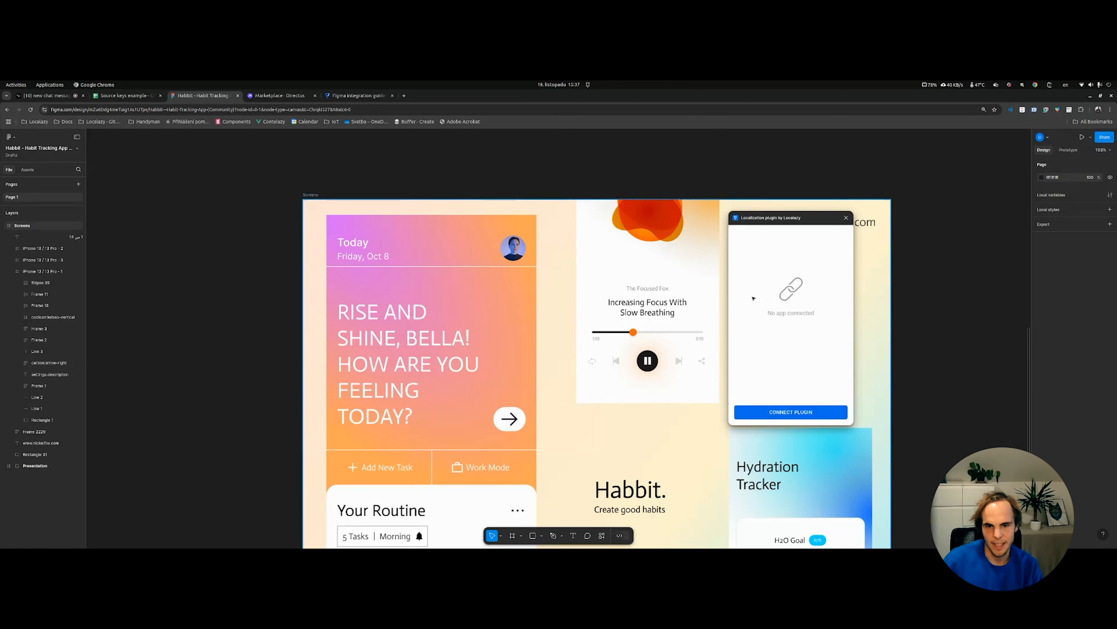
Step: Connect the plugin to the Figma demo project, authorize its access to Localazy, and return to the Figma integration guide
{"action": "left_click", "coordinate": [791, 407]}
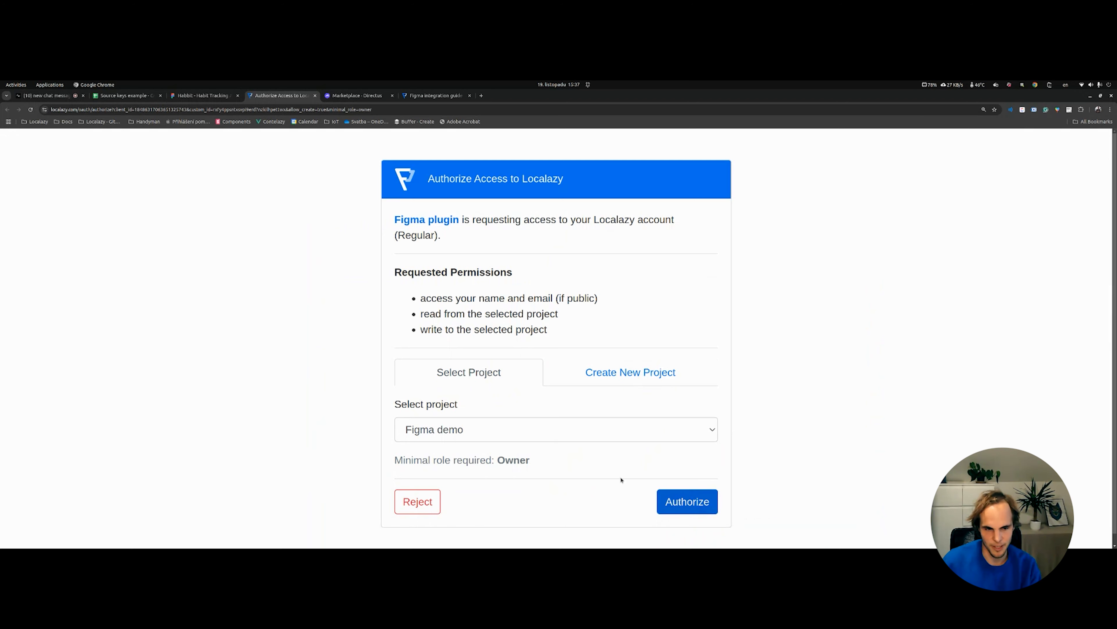
{"action": "left_click", "coordinate": [669, 500]}
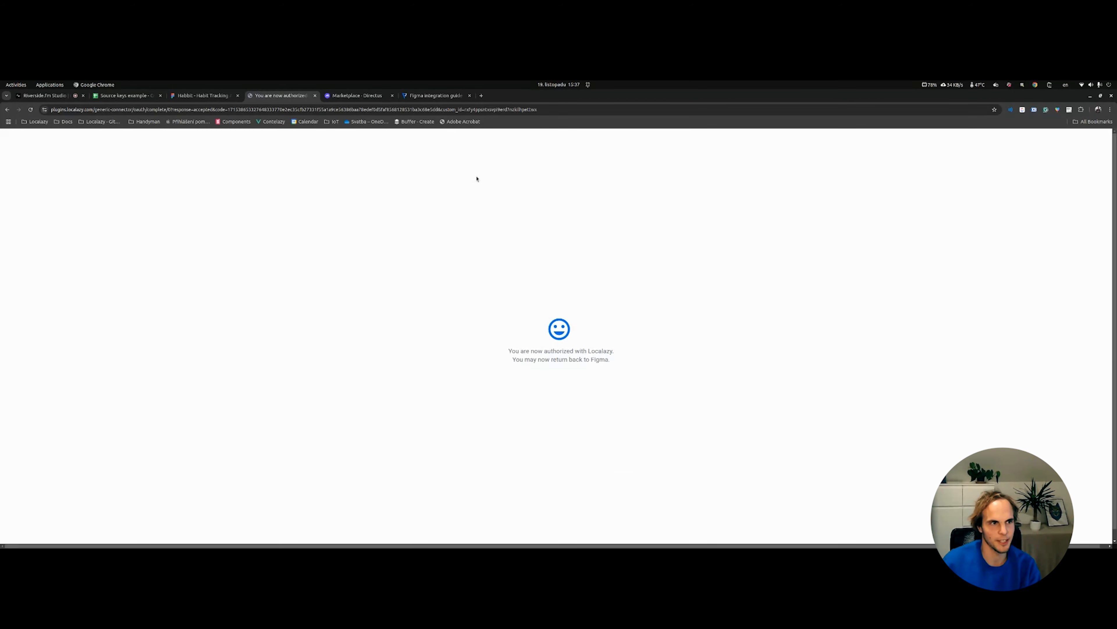
{"action": "left_click", "coordinate": [434, 96]}
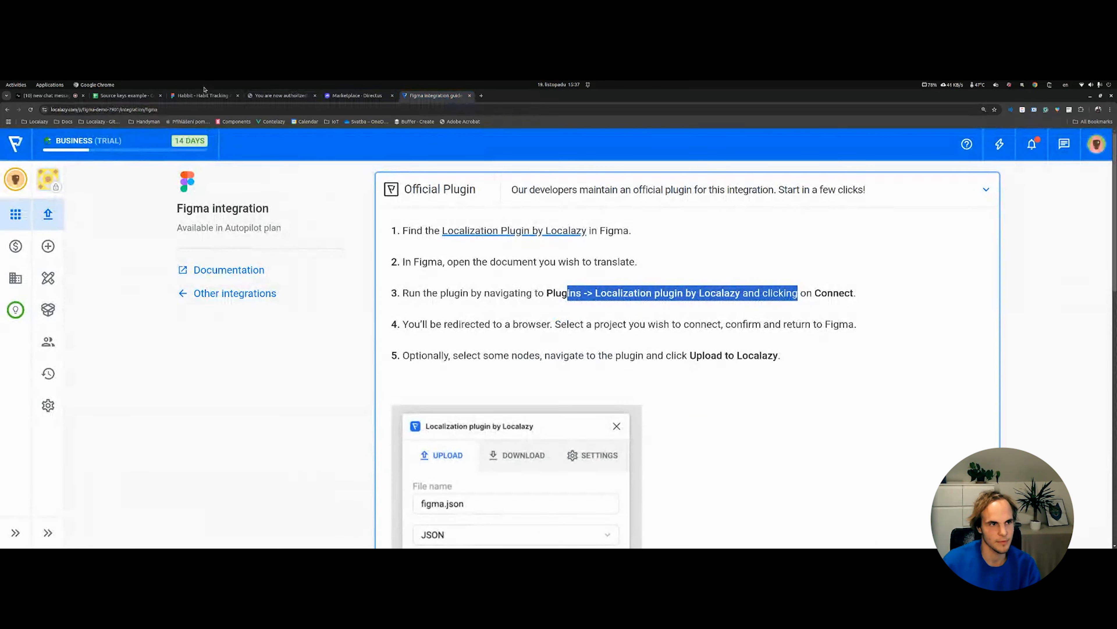
Step: Return to the Habbit design in Figma and review the Localazy plugin's connection details, upload and download options, and settings
{"action": "left_click", "coordinate": [193, 96]}
{"action": "left_click", "coordinate": [841, 416]}
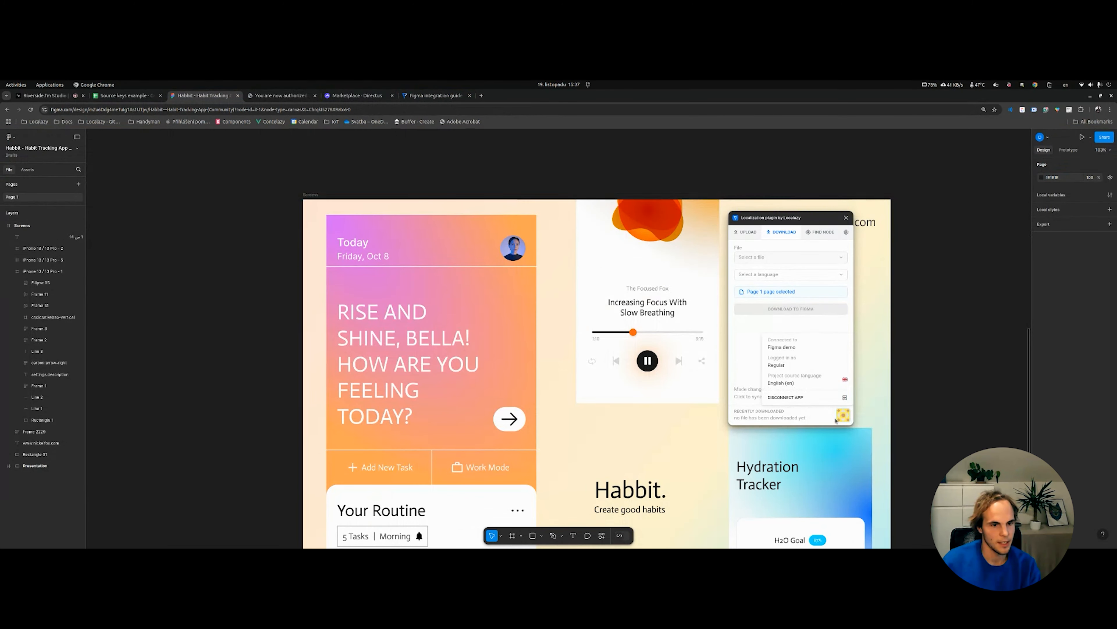
{"action": "left_click", "coordinate": [745, 231]}
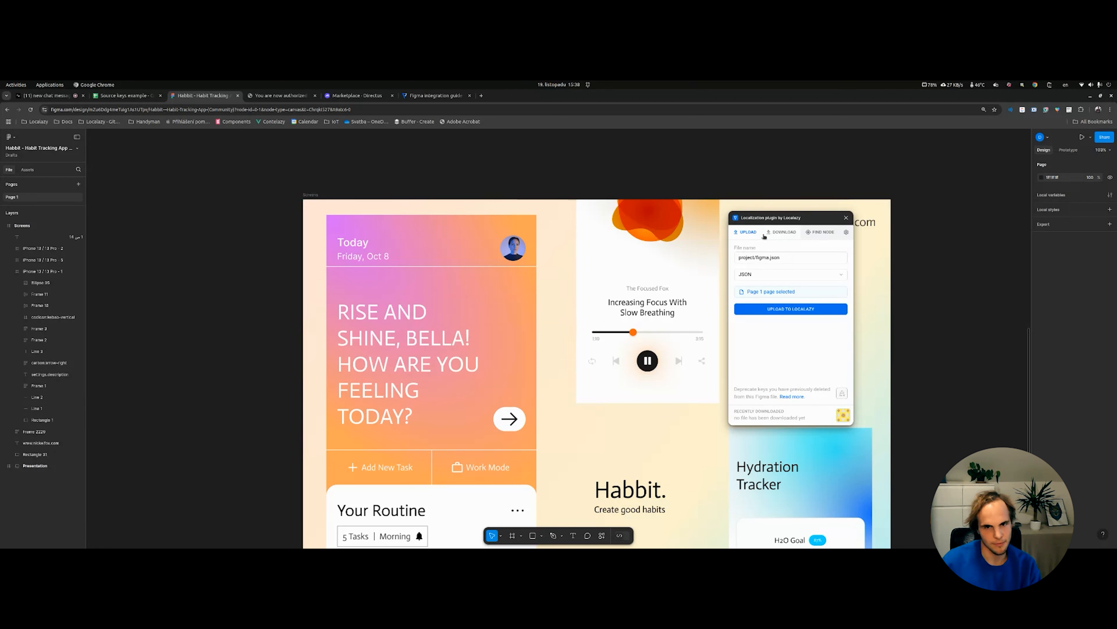
{"action": "left_click", "coordinate": [782, 232]}
{"action": "left_click", "coordinate": [846, 233]}
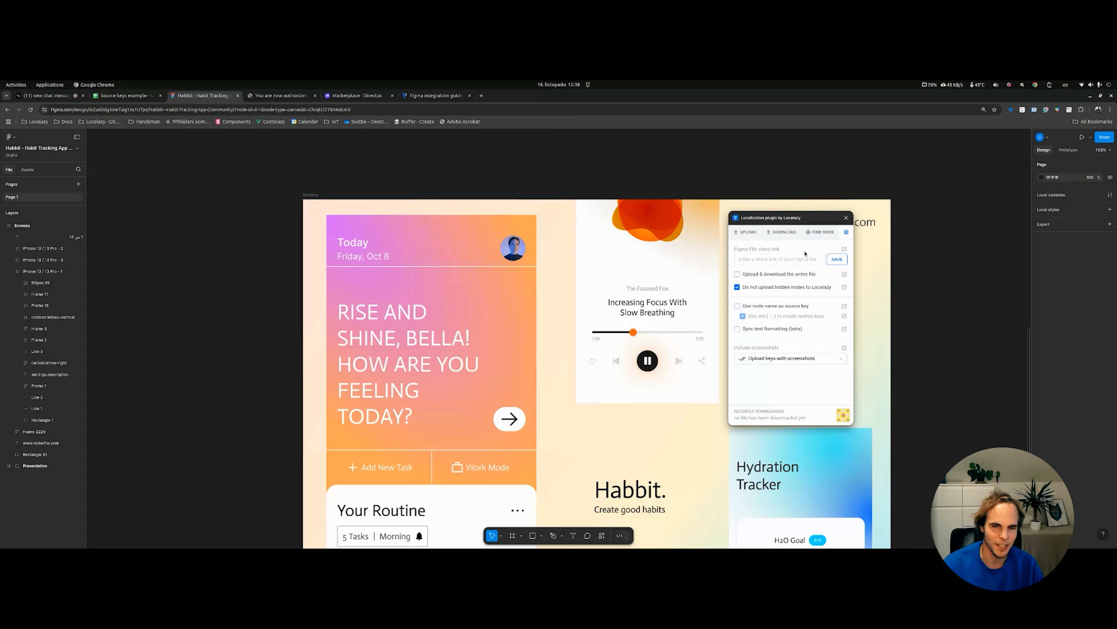
Step: Examine the plugin's choices for including screenshots and keep "Upload keys with screenshots" as the option
{"action": "left_click", "coordinate": [797, 360]}
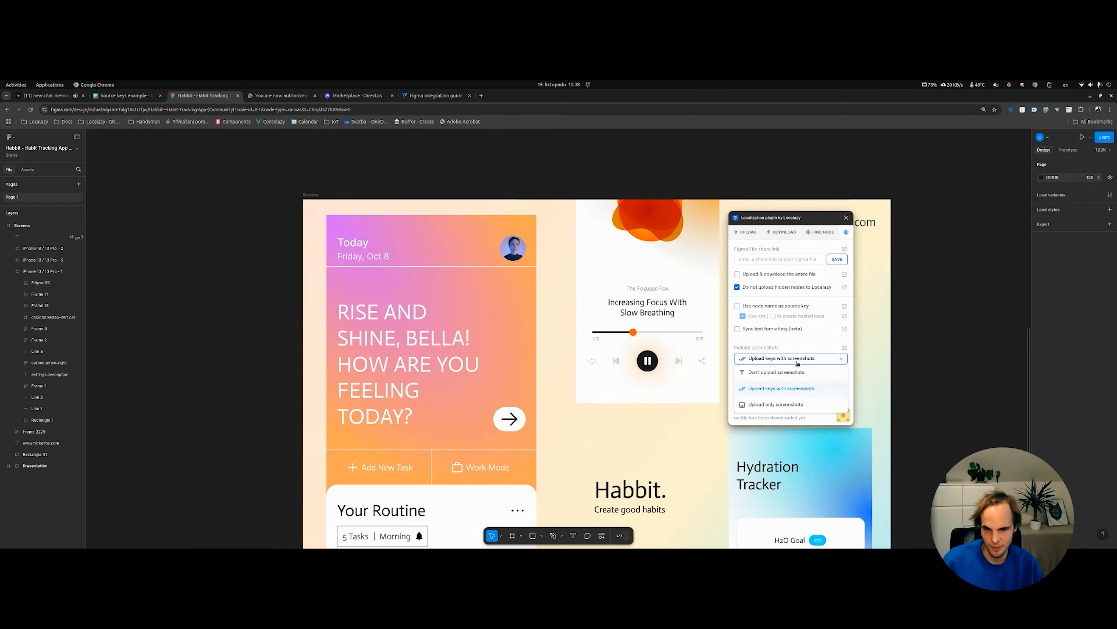
{"action": "left_click", "coordinate": [806, 389]}
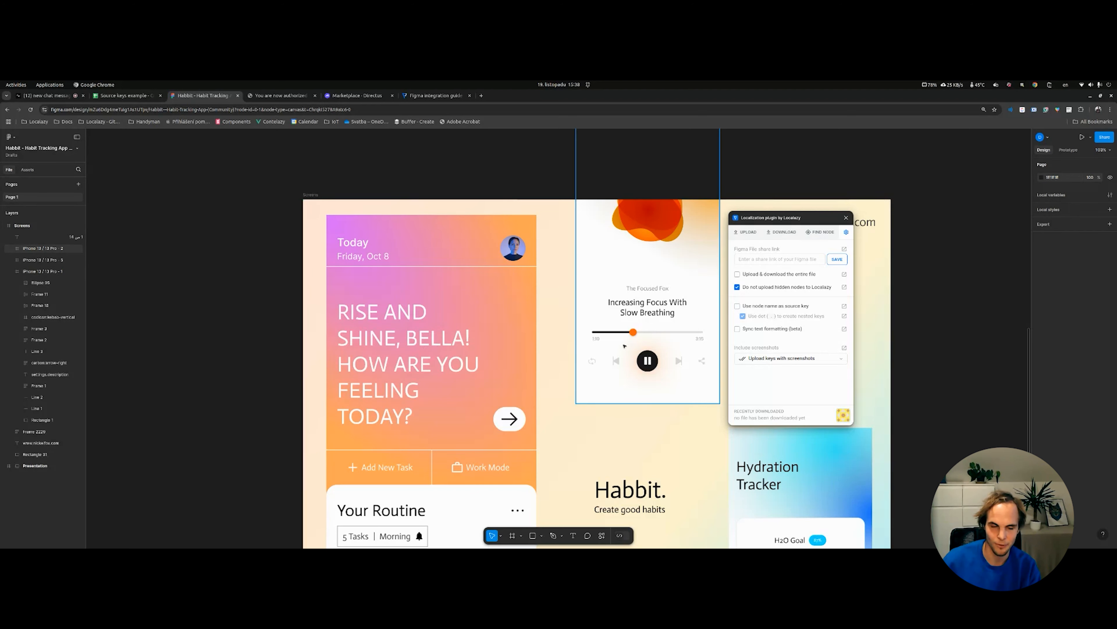
{"action": "left_click", "coordinate": [815, 360]}
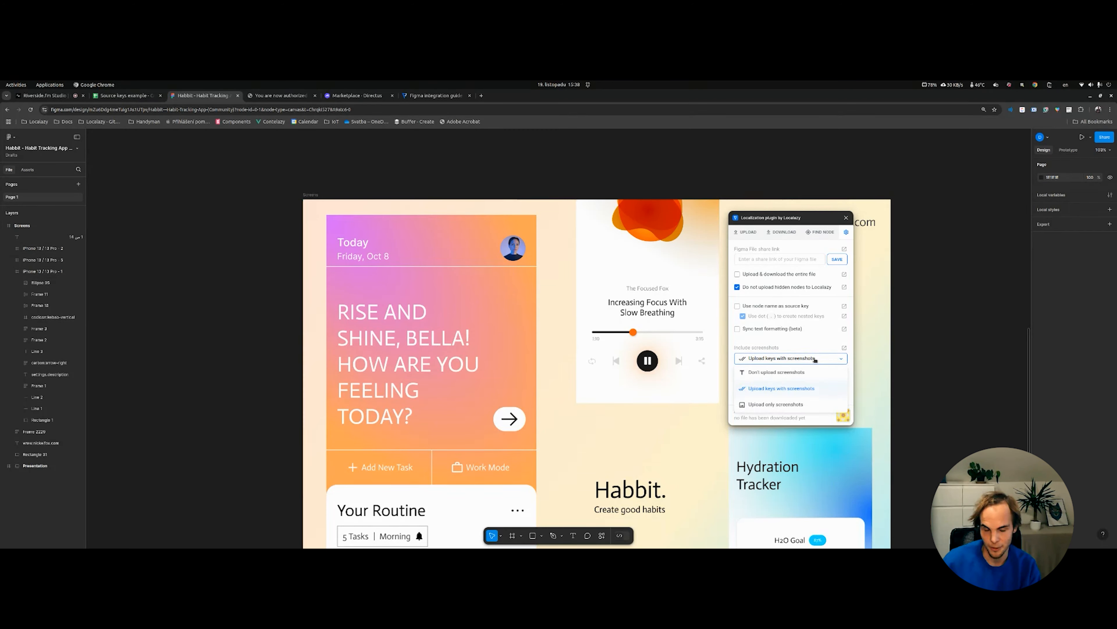
Step: Show the plugin's upload options and select the large "RISE AND SHINE" greeting text layer on the orange phone screen
{"action": "left_click", "coordinate": [745, 232]}
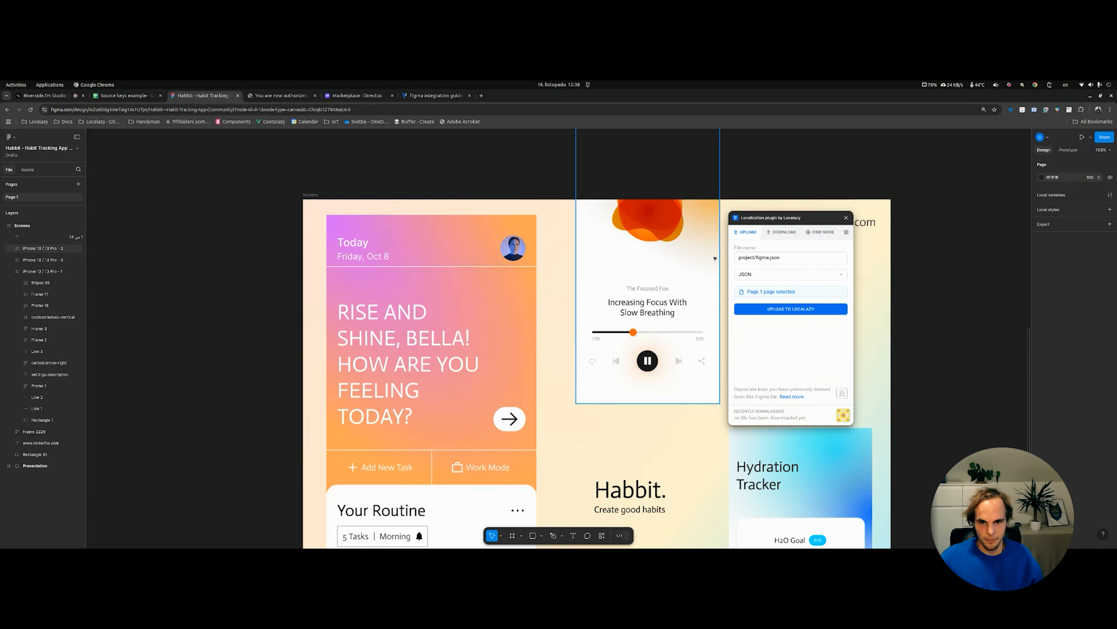
{"action": "left_click", "coordinate": [433, 336]}
{"action": "double_click", "coordinate": [433, 336]}
{"action": "key", "text": "Escape"}
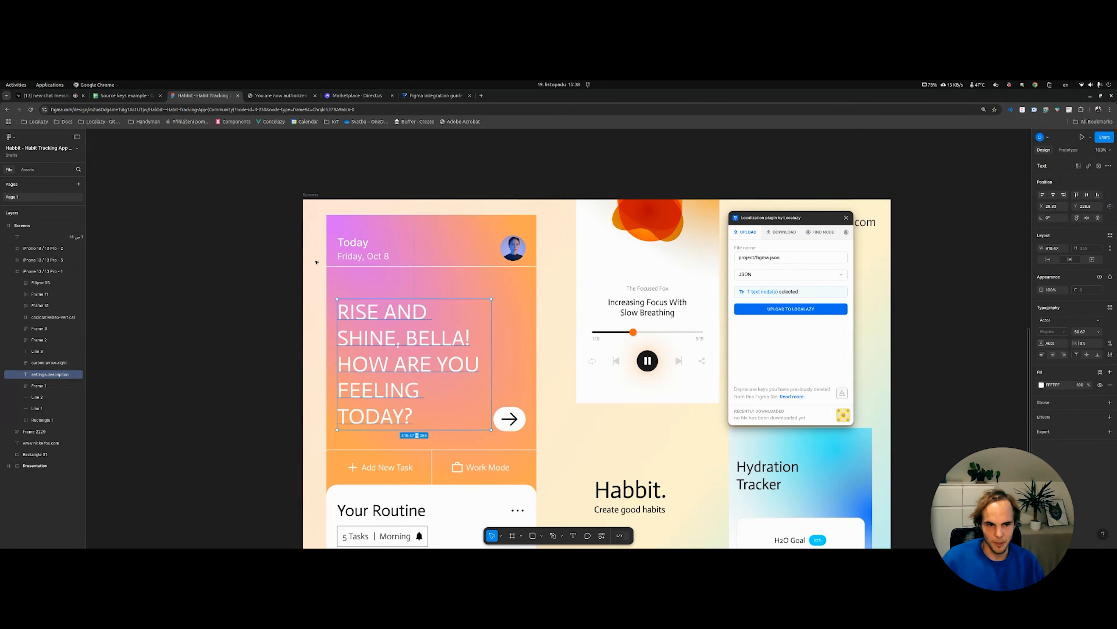
Step: Select the whole Screens frame and upload its text nodes to Localazy as JSON in project/figma.json
{"action": "scroll", "coordinate": [428, 246], "scroll_direction": "up", "scroll_amount": 2}
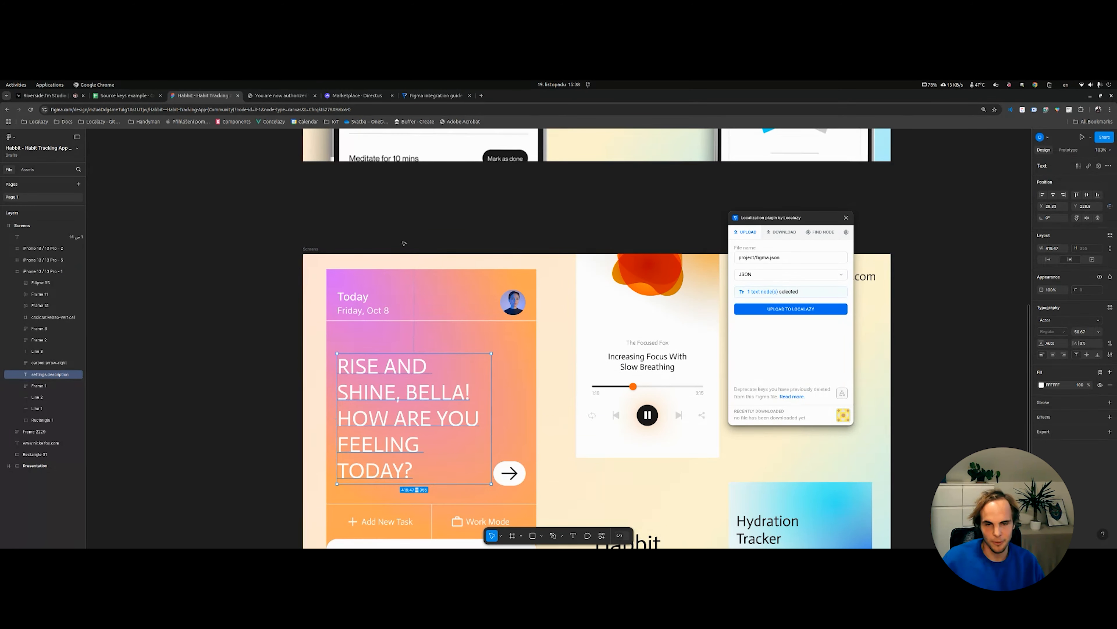
{"action": "left_click", "coordinate": [413, 242]}
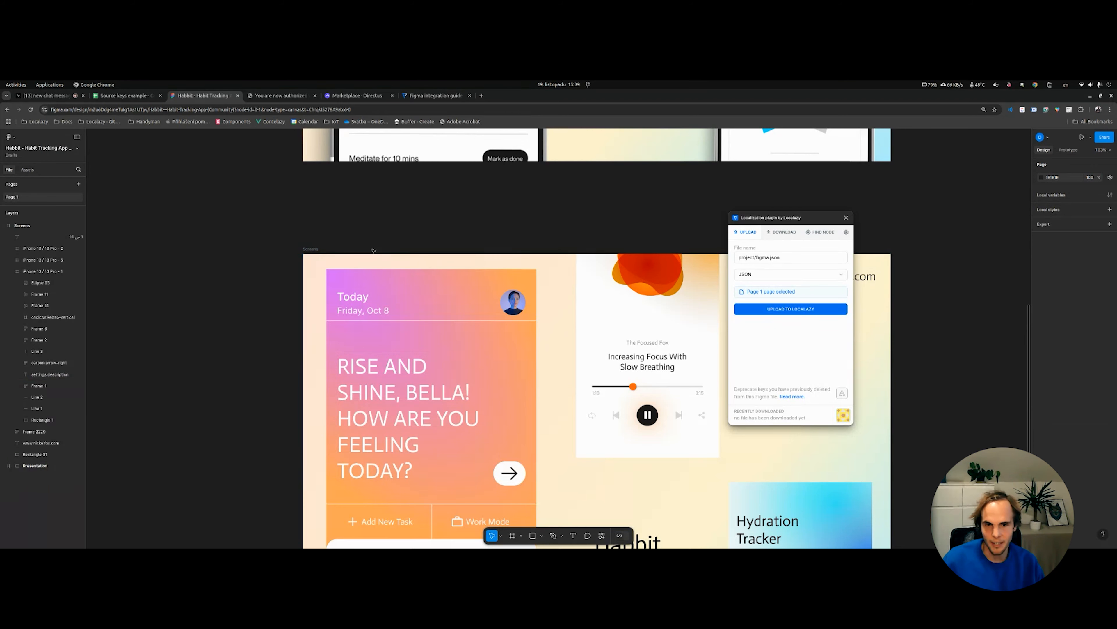
{"action": "left_click", "coordinate": [308, 249]}
{"action": "scroll", "coordinate": [459, 289], "scroll_direction": "down", "scroll_amount": 1}
{"action": "scroll", "coordinate": [459, 289], "scroll_direction": "right", "scroll_amount": 5}
{"action": "scroll", "coordinate": [458, 289], "scroll_direction": "down", "scroll_amount": 2}
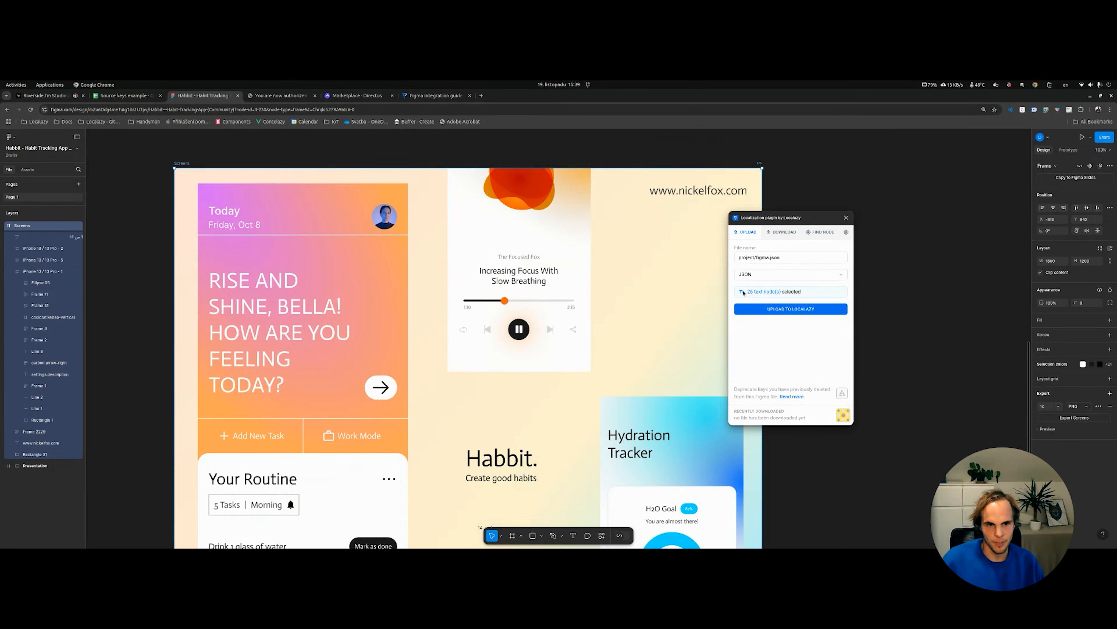
{"action": "left_click_drag", "start_coordinate": [745, 292], "coordinate": [788, 292]}
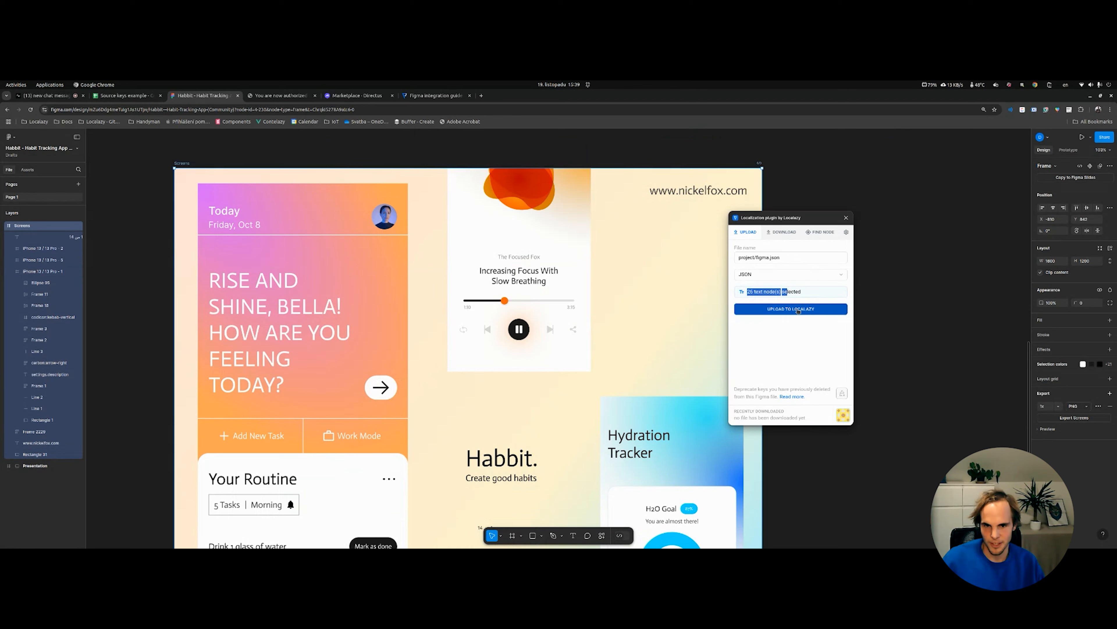
{"action": "left_click", "coordinate": [798, 310]}
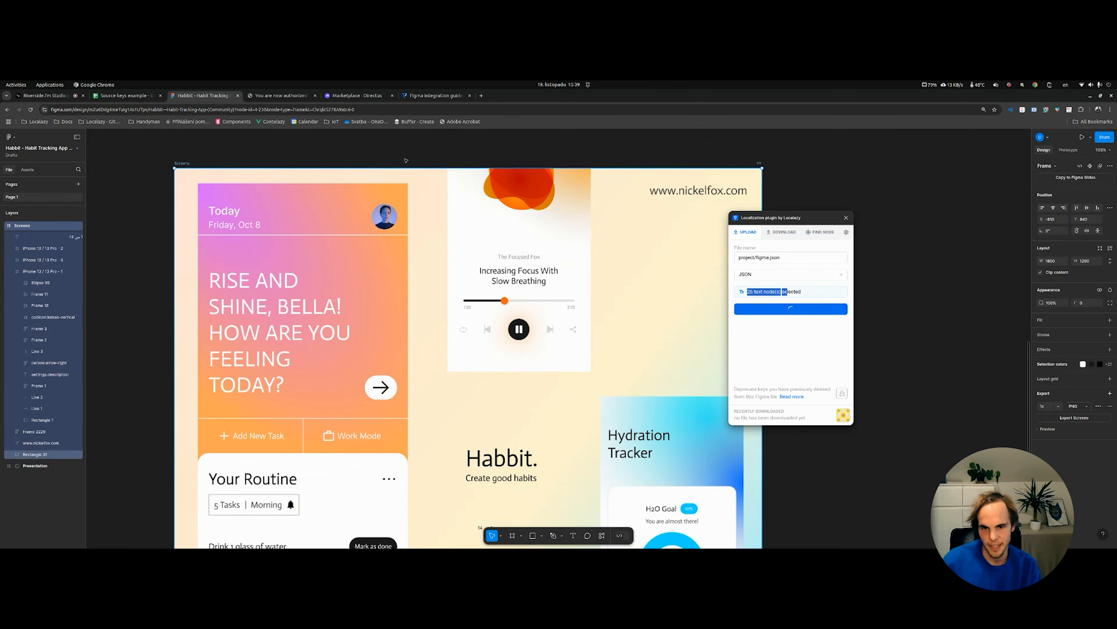
Step: Switch to Localazy, open the Figma demo project's translations overview and dismiss the two import notifications
{"action": "left_click", "coordinate": [315, 95]}
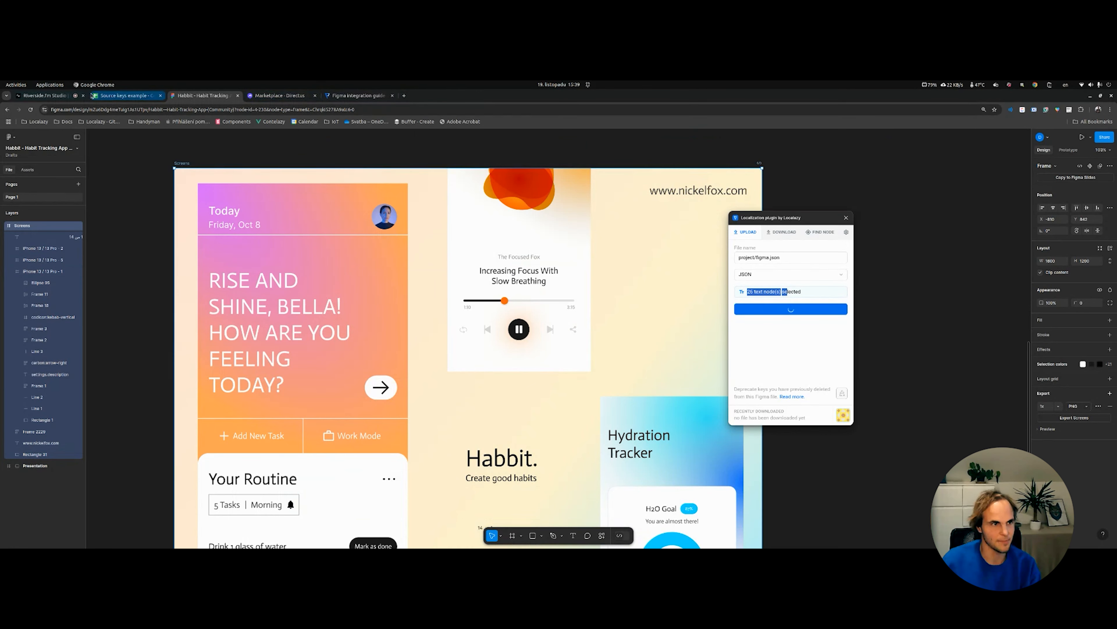
{"action": "left_click", "coordinate": [355, 95]}
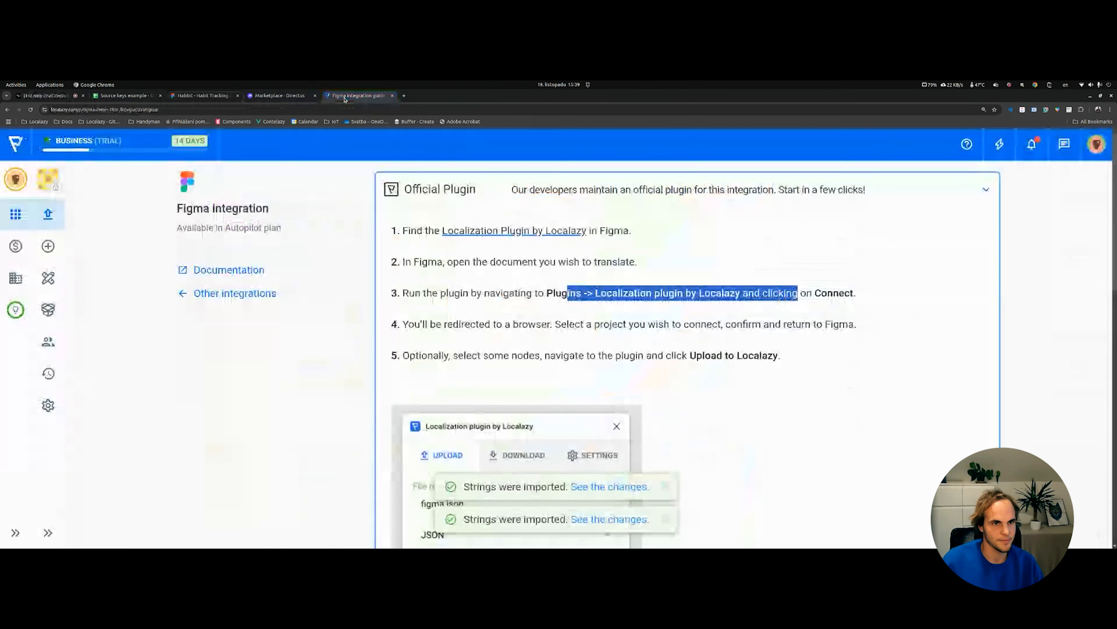
{"action": "left_click", "coordinate": [105, 265]}
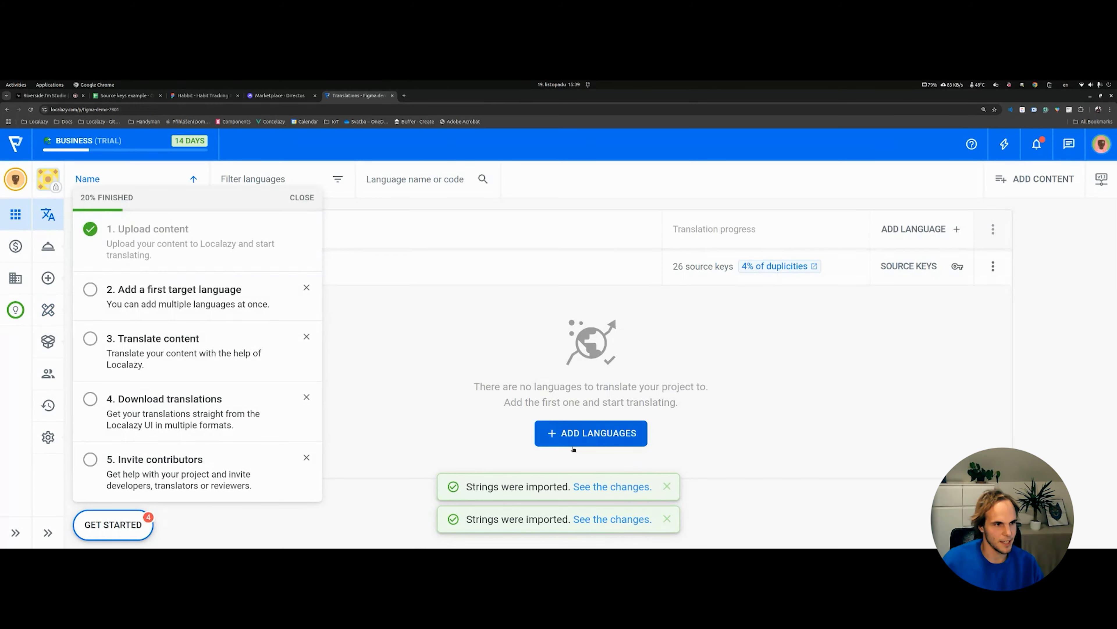
{"action": "left_click", "coordinate": [667, 486]}
{"action": "left_click", "coordinate": [668, 518]}
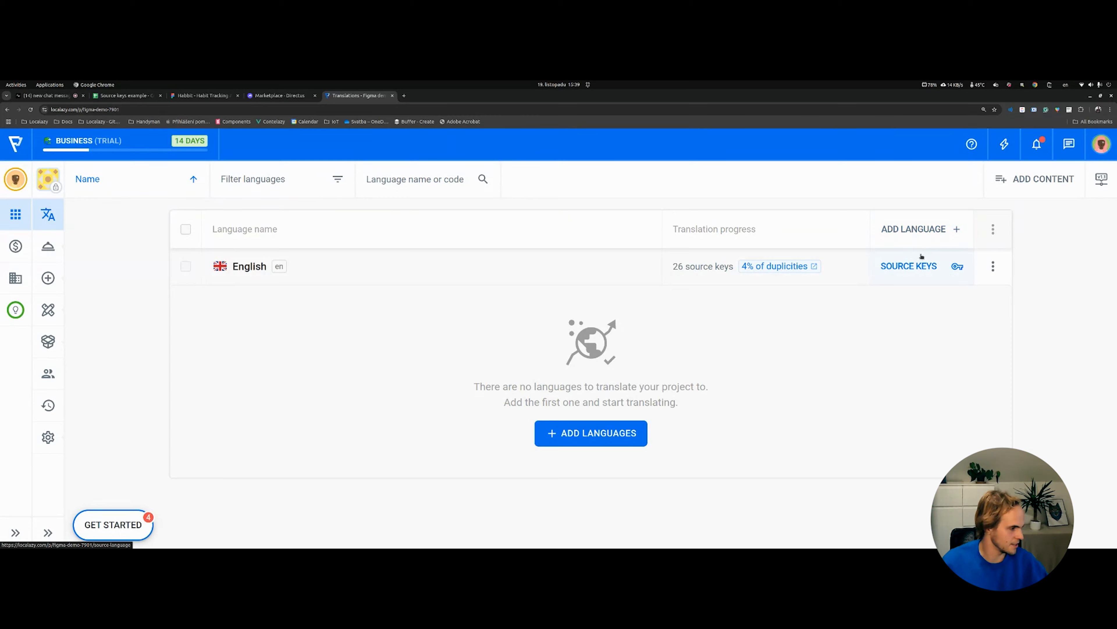
Step: Add German (de) as a target language and pre-translate it with Amazon Translate machine translations
{"action": "left_click", "coordinate": [913, 229]}
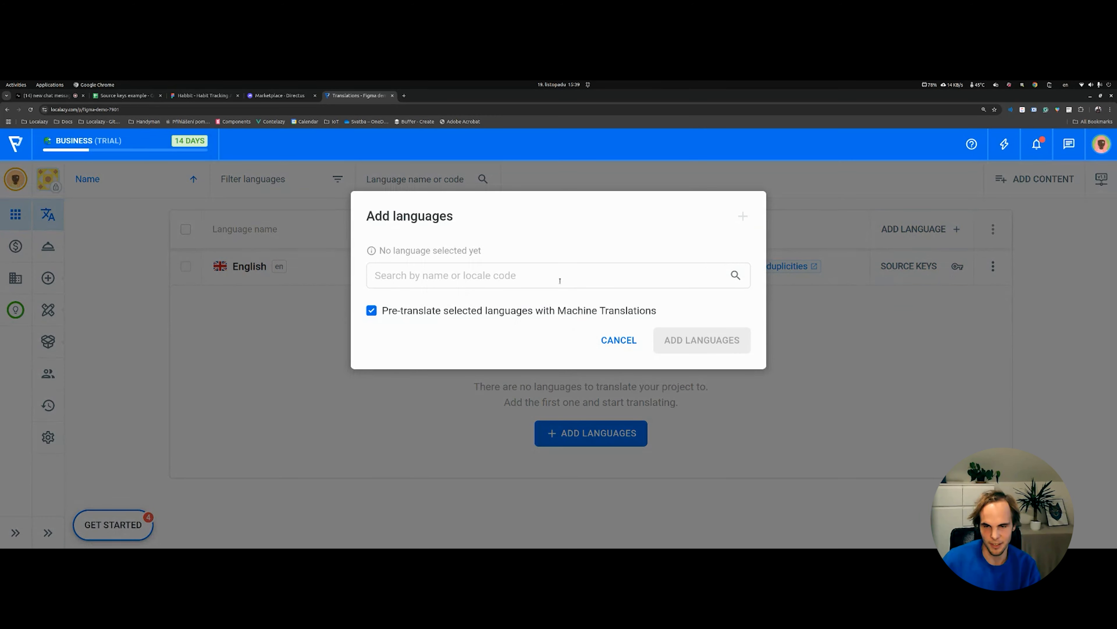
{"action": "left_click", "coordinate": [502, 274]}
{"action": "type", "text": "germ"}
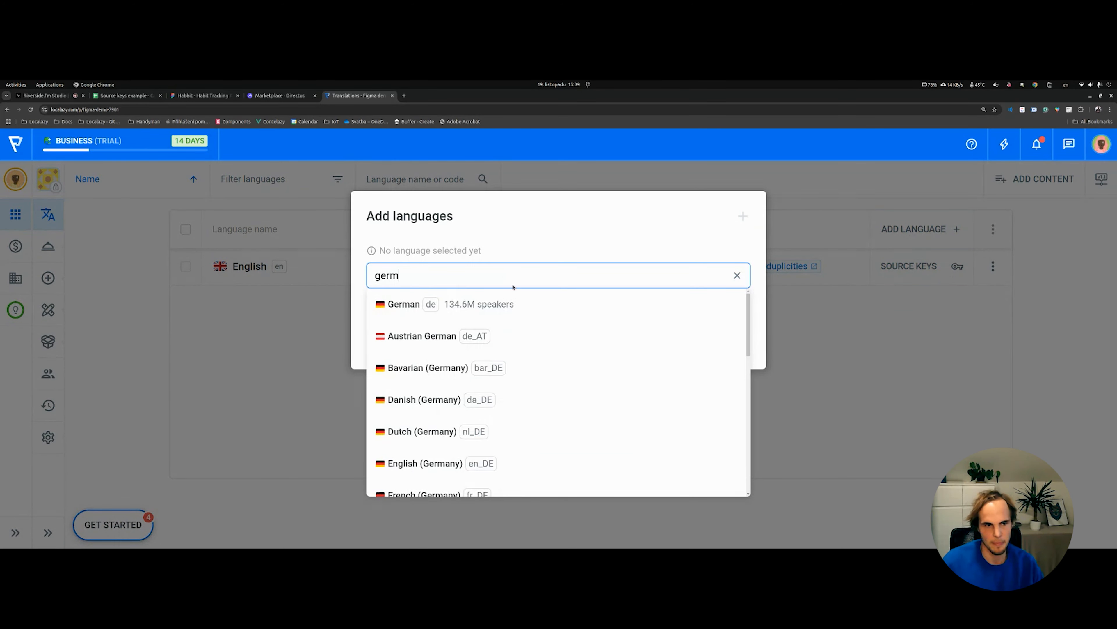
{"action": "left_click", "coordinate": [494, 310]}
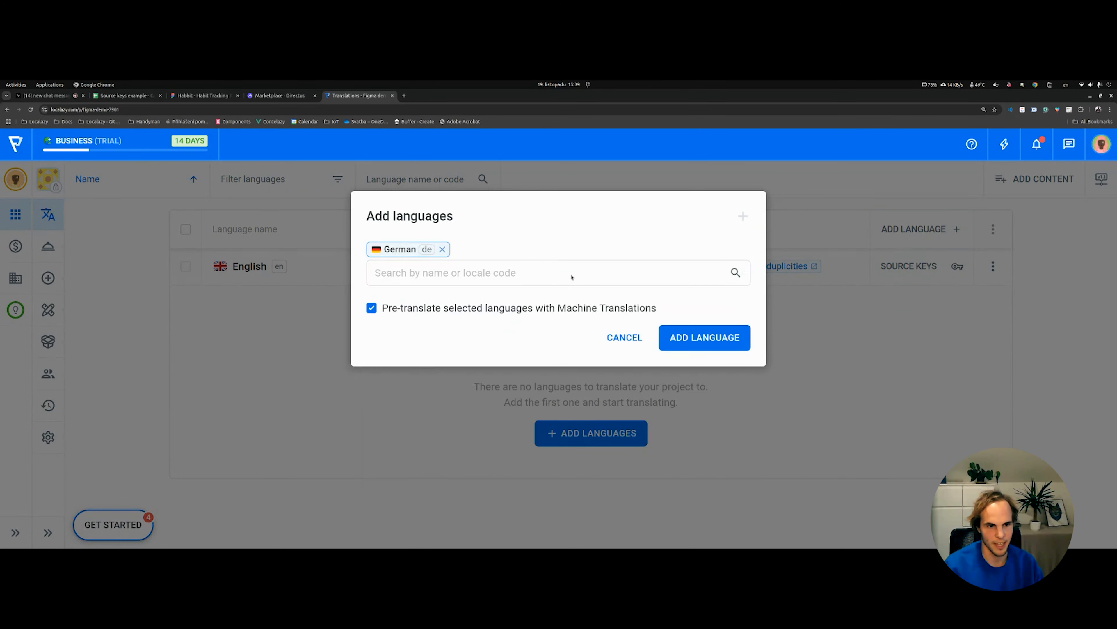
{"action": "left_click", "coordinate": [710, 341]}
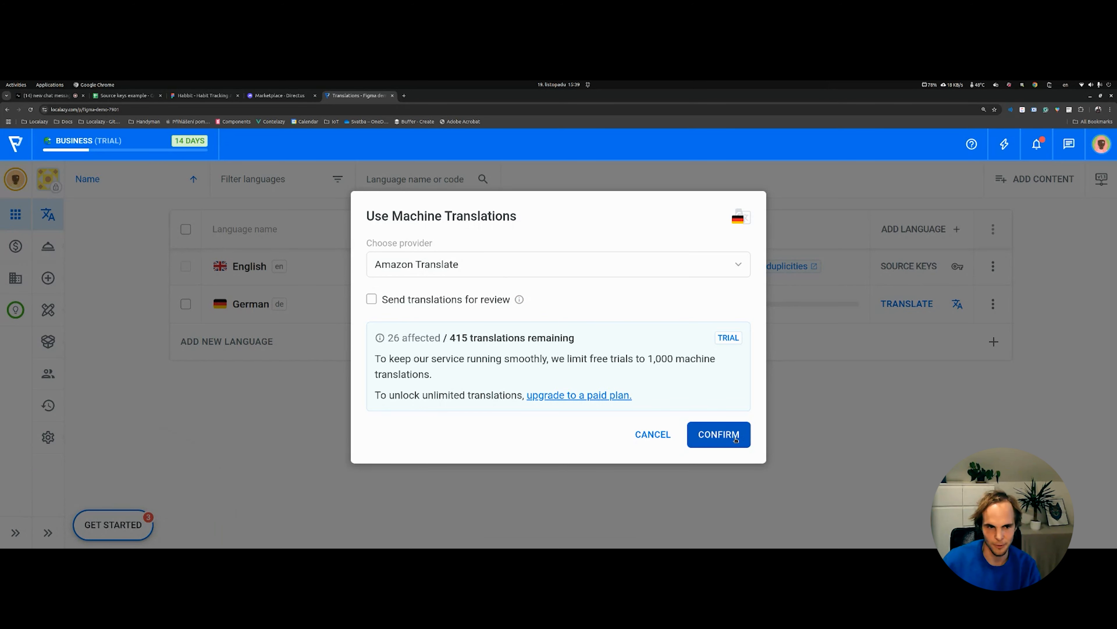
{"action": "left_click", "coordinate": [736, 438]}
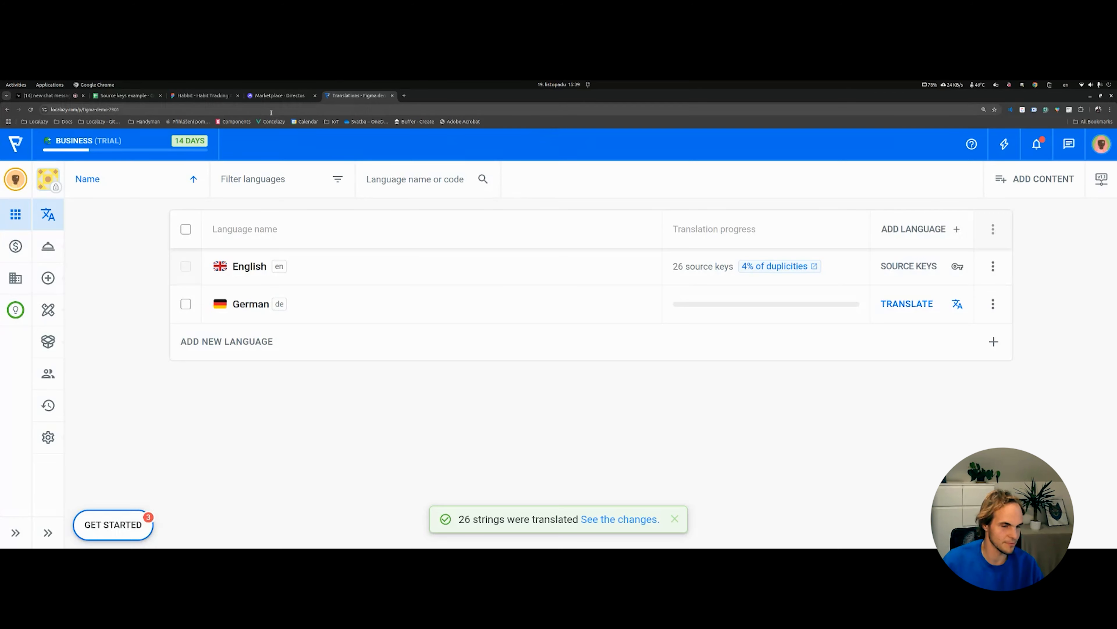
Step: Switch back to Figma and download the German (de) translations from project/figma.json into the selected Screens frame
{"action": "left_click", "coordinate": [202, 95]}
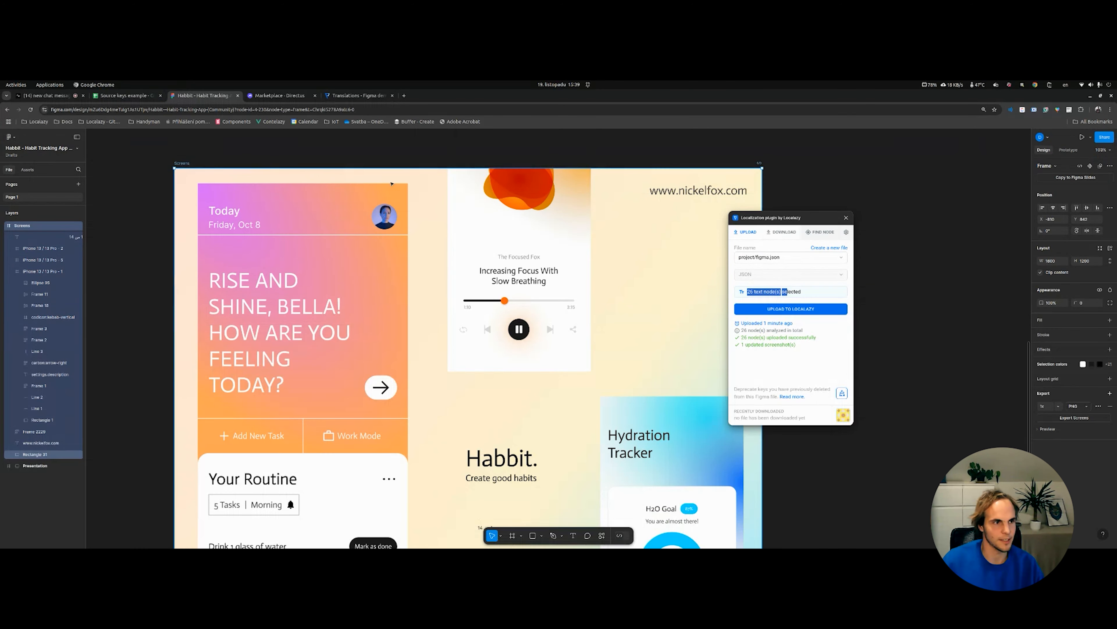
{"action": "left_click", "coordinate": [782, 231]}
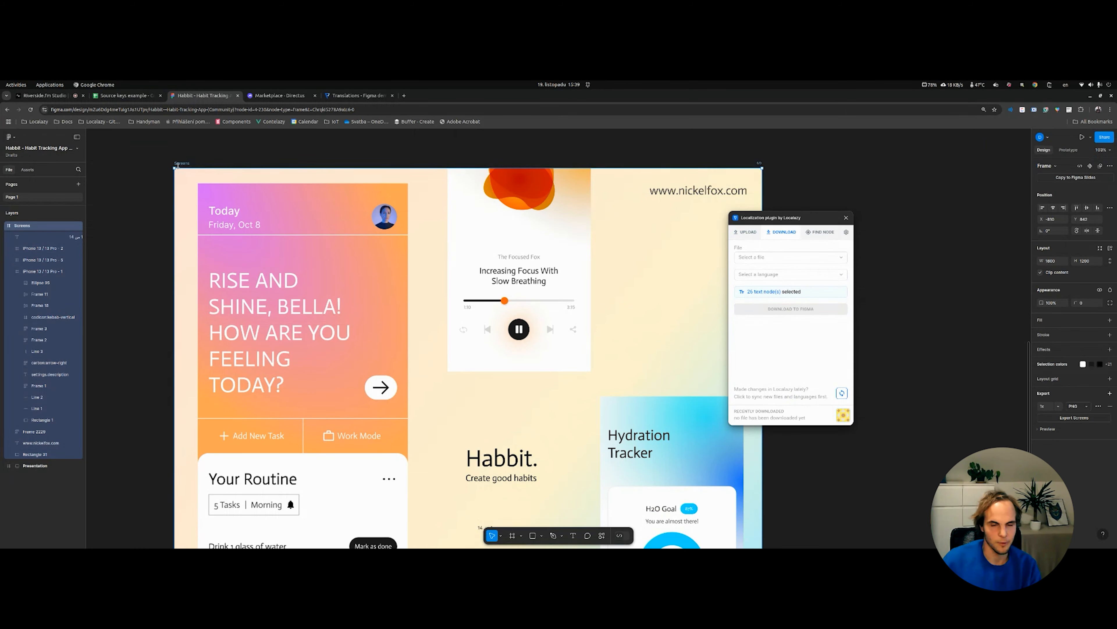
{"action": "left_click", "coordinate": [198, 154]}
{"action": "left_click", "coordinate": [183, 164]}
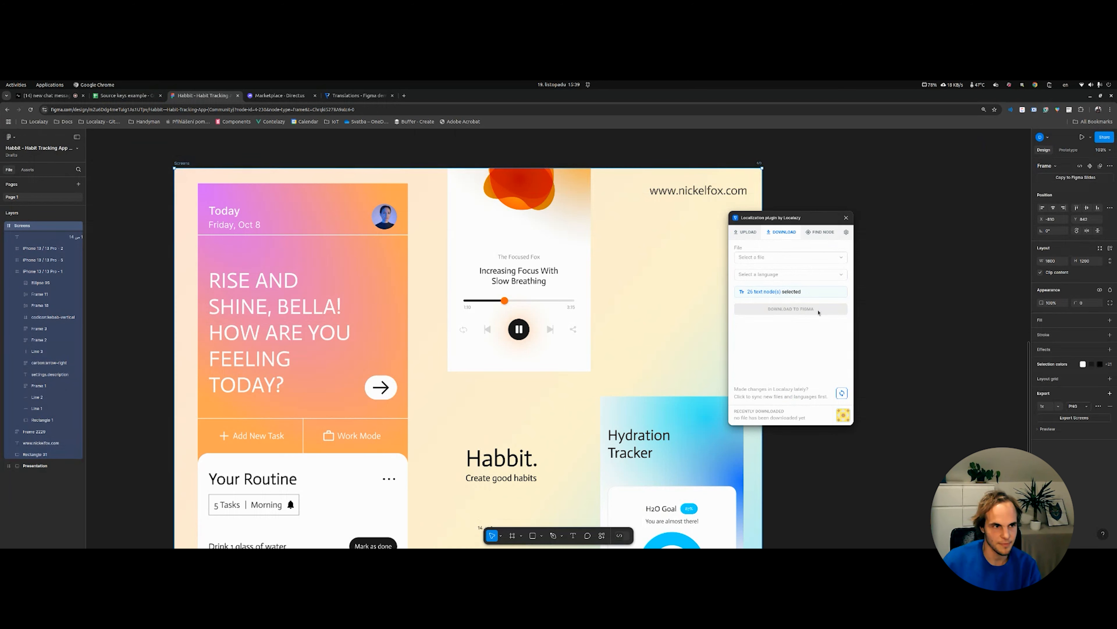
{"action": "left_click", "coordinate": [775, 257]}
{"action": "left_click", "coordinate": [771, 274]}
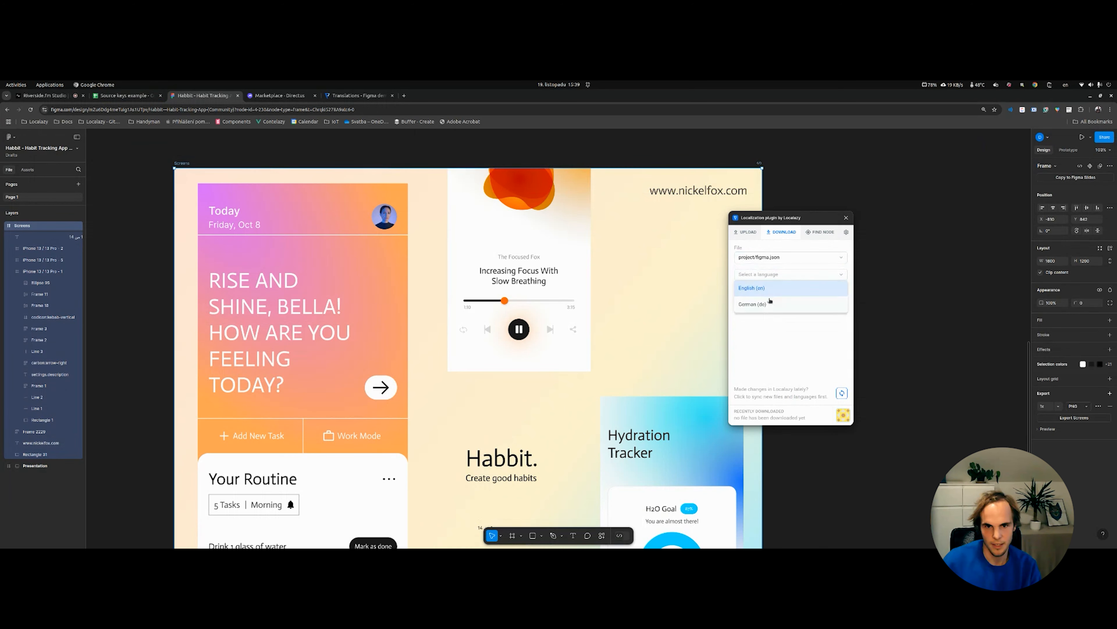
{"action": "left_click", "coordinate": [771, 291]}
{"action": "left_click", "coordinate": [791, 308]}
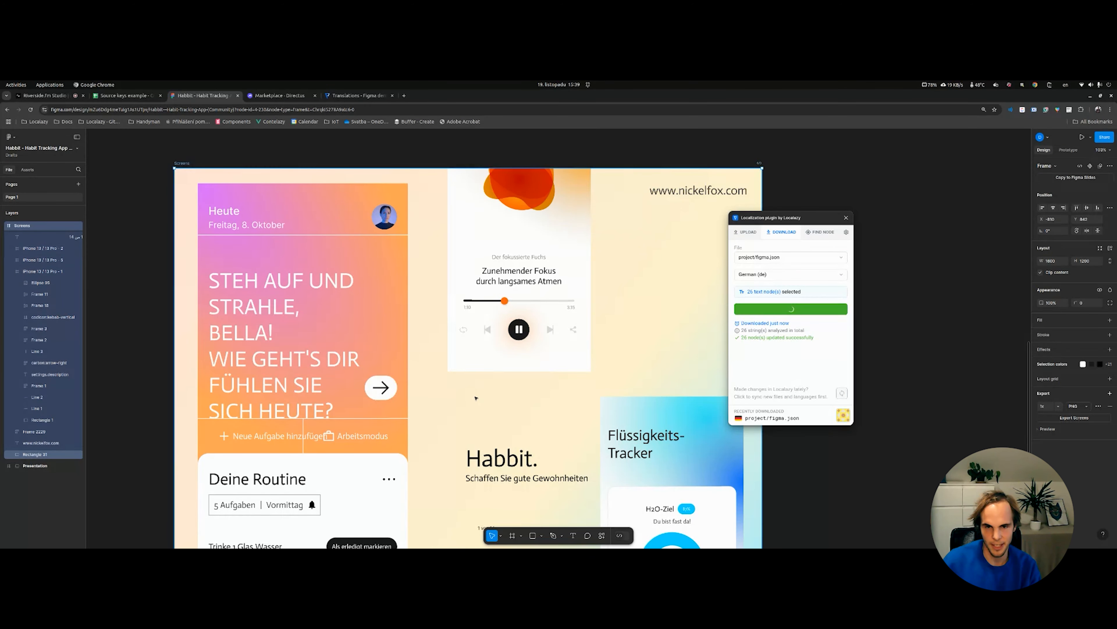
Step: Examine the German text across the Screens frame, checking how it fits the layout of each phone screen
{"action": "scroll", "coordinate": [453, 409], "scroll_direction": "down", "scroll_amount": 3}
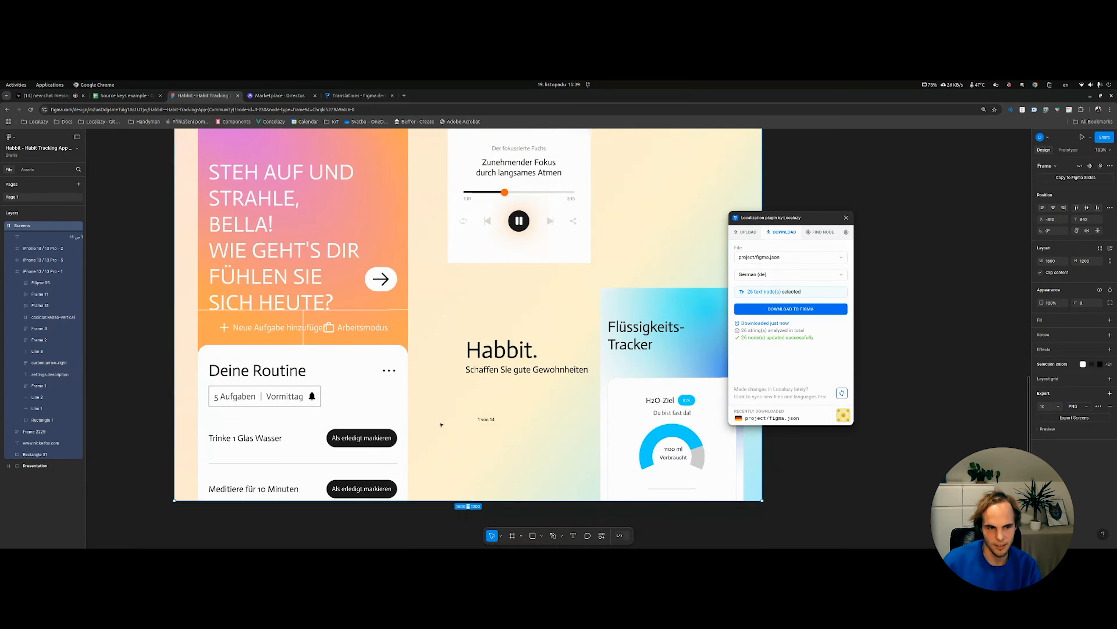
{"action": "scroll", "coordinate": [433, 419], "scroll_direction": "up", "scroll_amount": 4}
{"action": "left_click", "coordinate": [198, 343]}
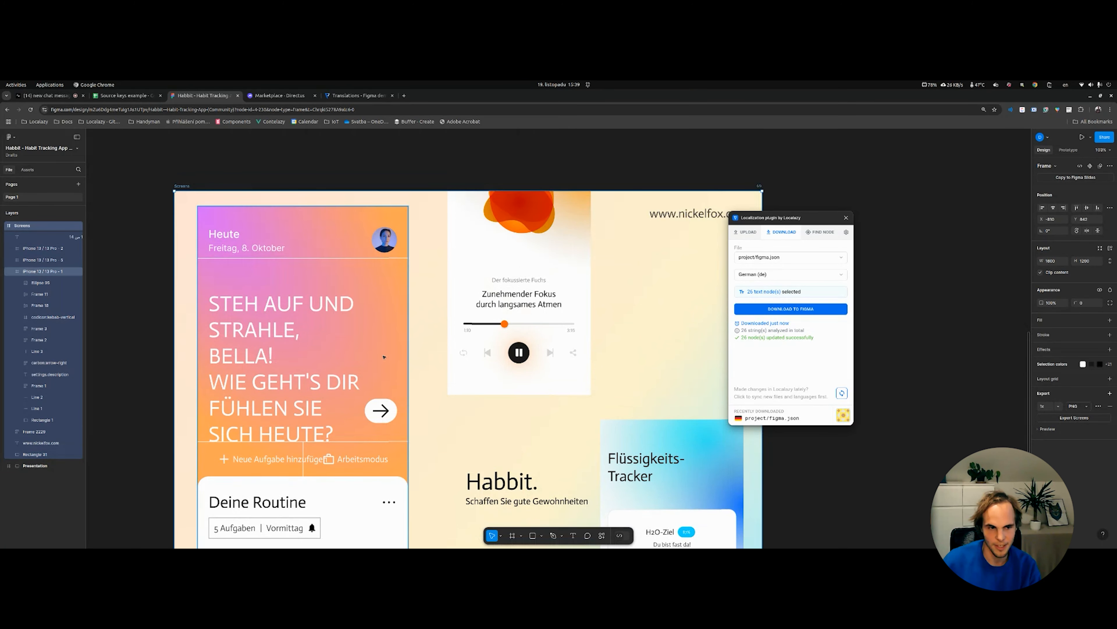
{"action": "key", "text": "Escape"}
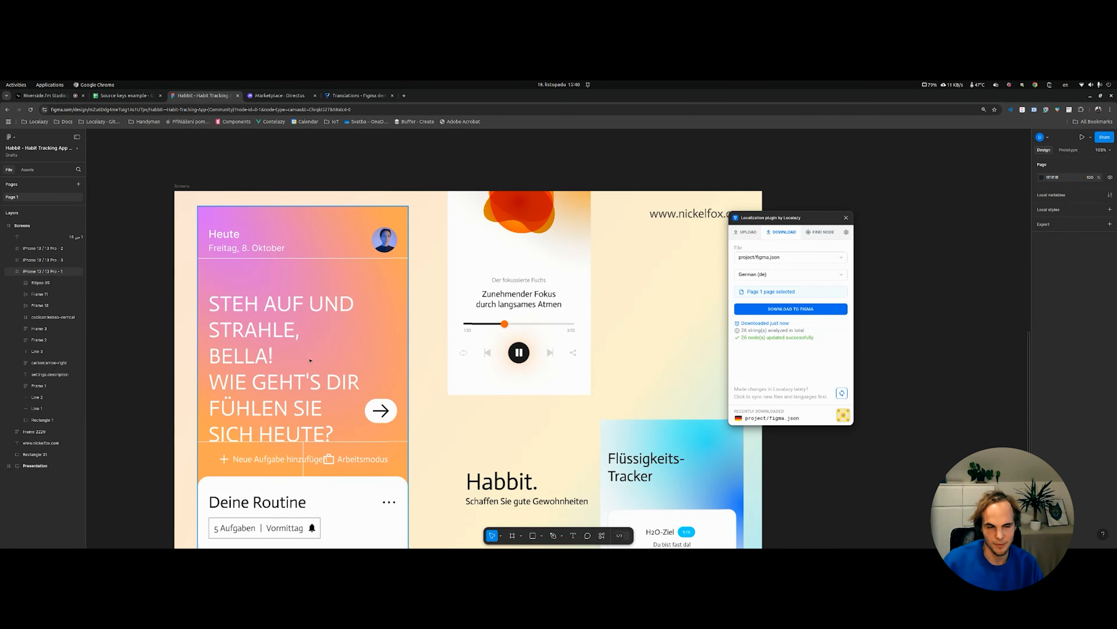
{"action": "scroll", "coordinate": [349, 366], "scroll_direction": "down", "scroll_amount": 5}
{"action": "scroll", "coordinate": [352, 370], "scroll_direction": "up", "scroll_amount": 5}
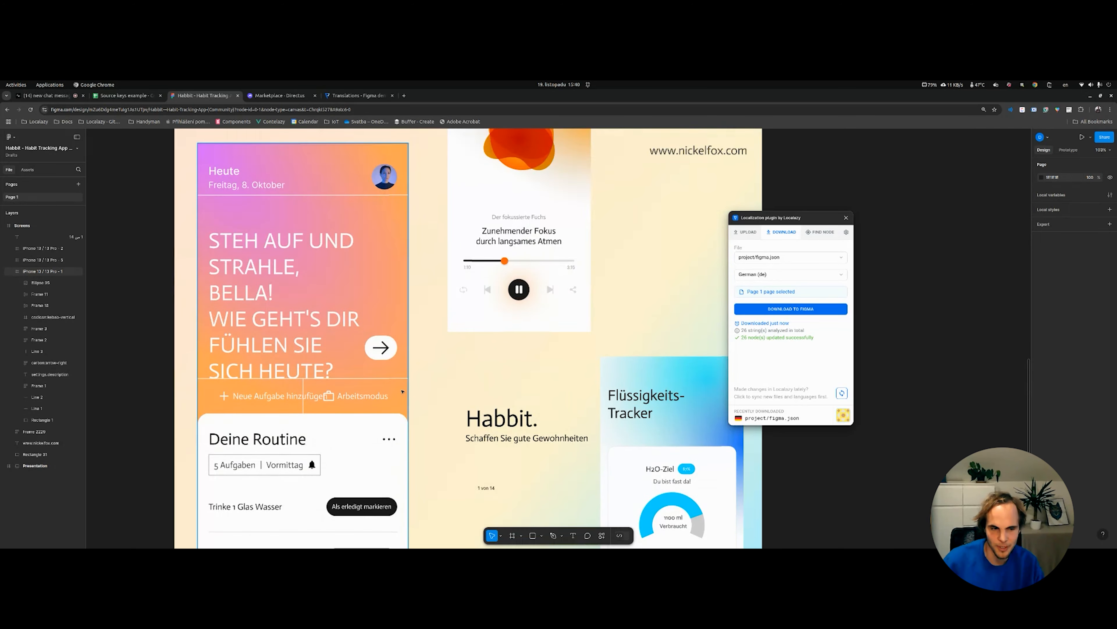
{"action": "scroll", "coordinate": [402, 390], "scroll_direction": "down", "scroll_amount": 5}
{"action": "scroll", "coordinate": [402, 389], "scroll_direction": "up", "scroll_amount": 2}
{"action": "scroll", "coordinate": [403, 389], "scroll_direction": "up", "scroll_amount": 5}
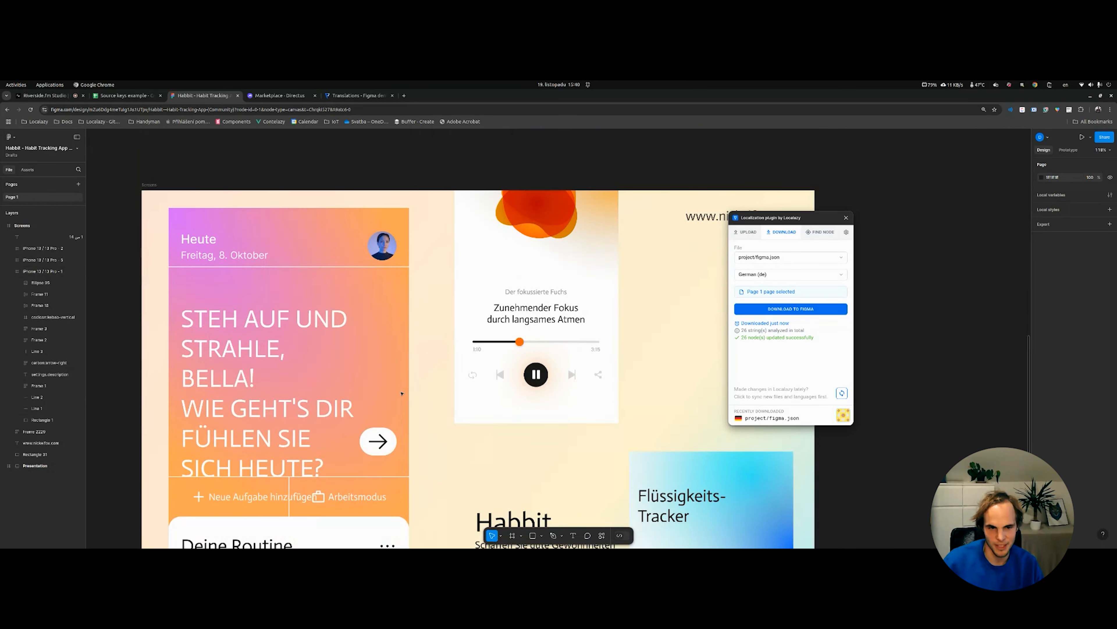
{"action": "scroll", "coordinate": [401, 393], "scroll_direction": "down", "scroll_amount": 2}
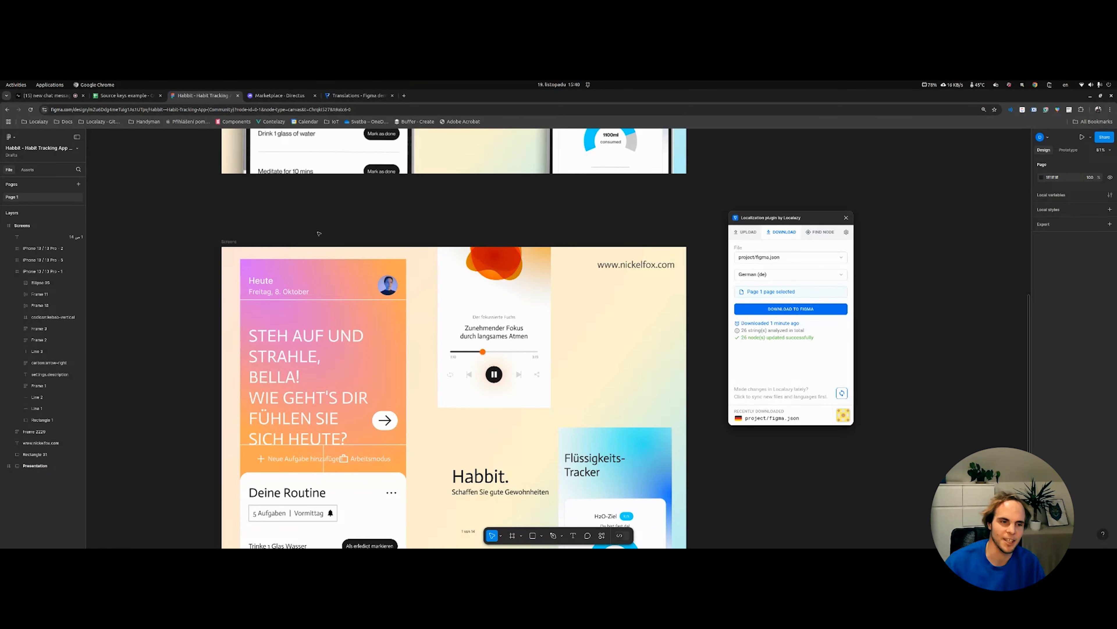
Step: Inspect the large German greeting text on the first phone screen, then clear the selection
{"action": "left_click", "coordinate": [339, 409]}
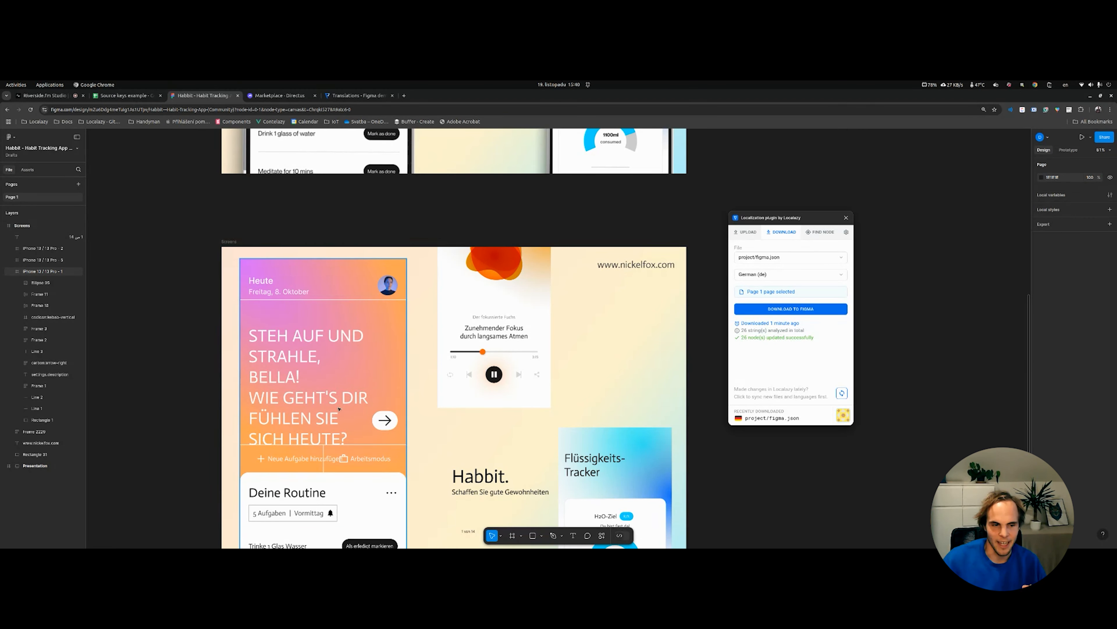
{"action": "left_click", "coordinate": [258, 242]}
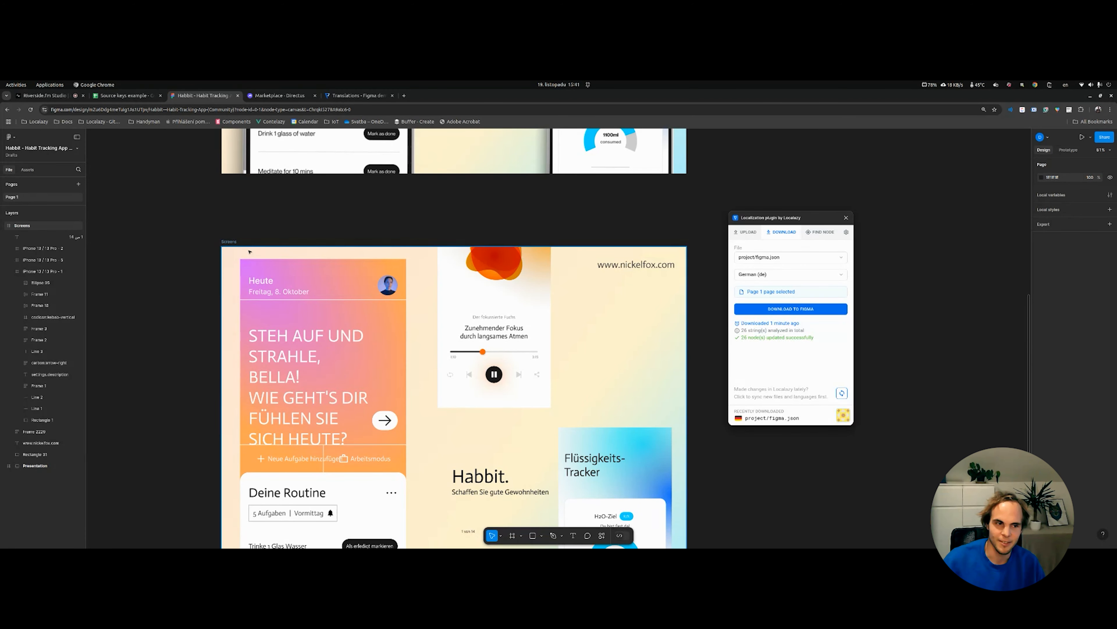
{"action": "scroll", "coordinate": [249, 252], "scroll_direction": "down", "scroll_amount": 2}
{"action": "scroll", "coordinate": [316, 413], "scroll_direction": "up", "scroll_amount": 3}
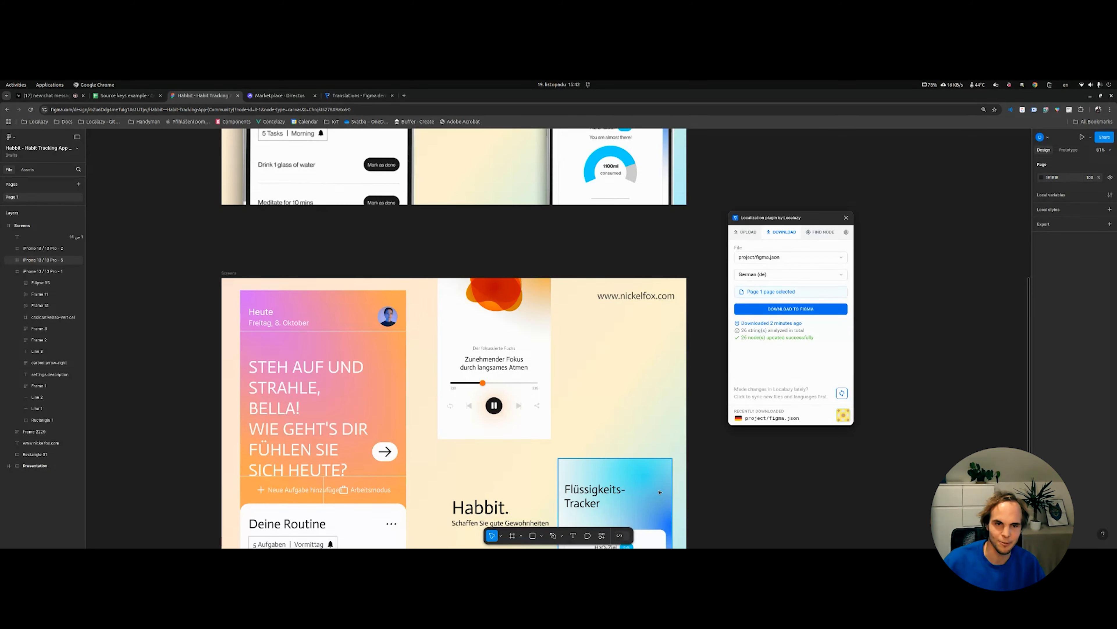
{"action": "scroll", "coordinate": [694, 501], "scroll_direction": "down", "scroll_amount": 2}
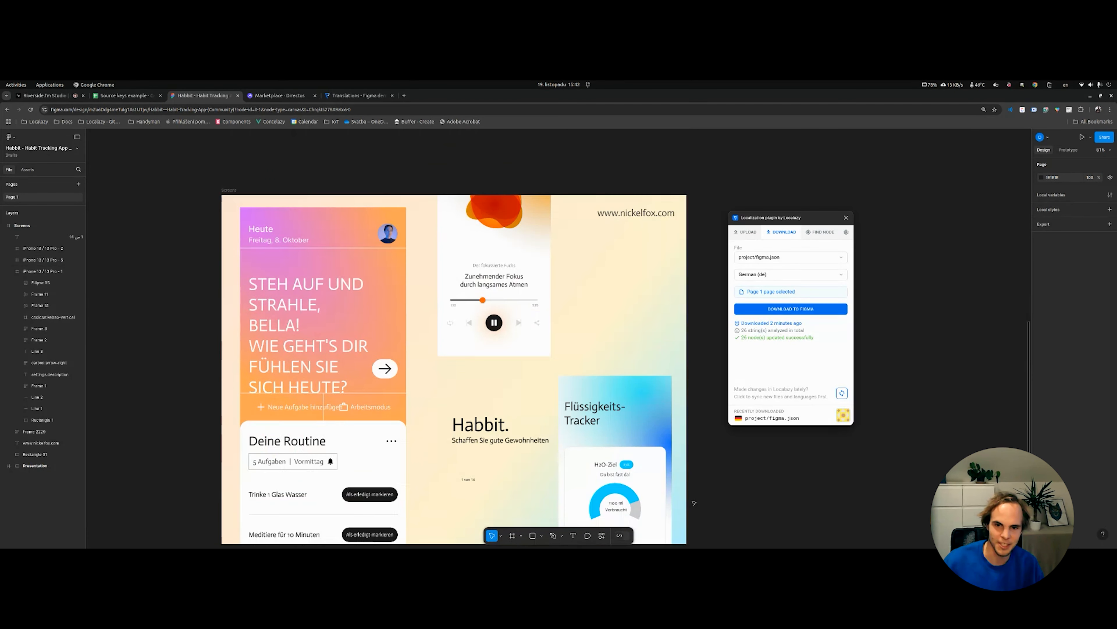
{"action": "scroll", "coordinate": [694, 501], "scroll_direction": "down", "scroll_amount": 1}
{"action": "scroll", "coordinate": [694, 501], "scroll_direction": "up", "scroll_amount": 2}
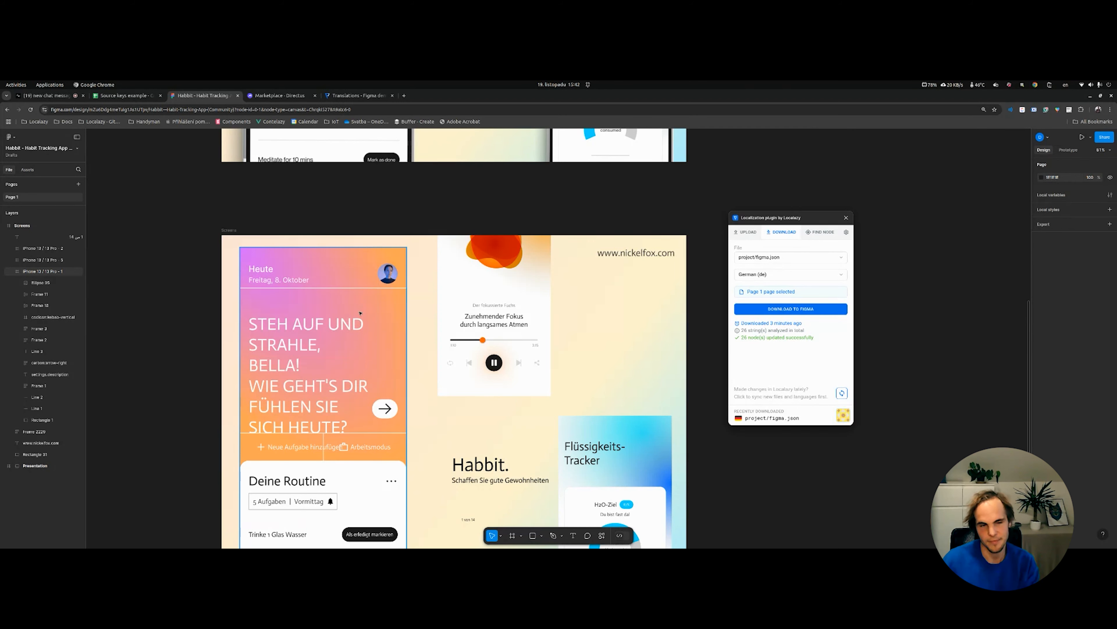
{"action": "double_click", "coordinate": [300, 415]}
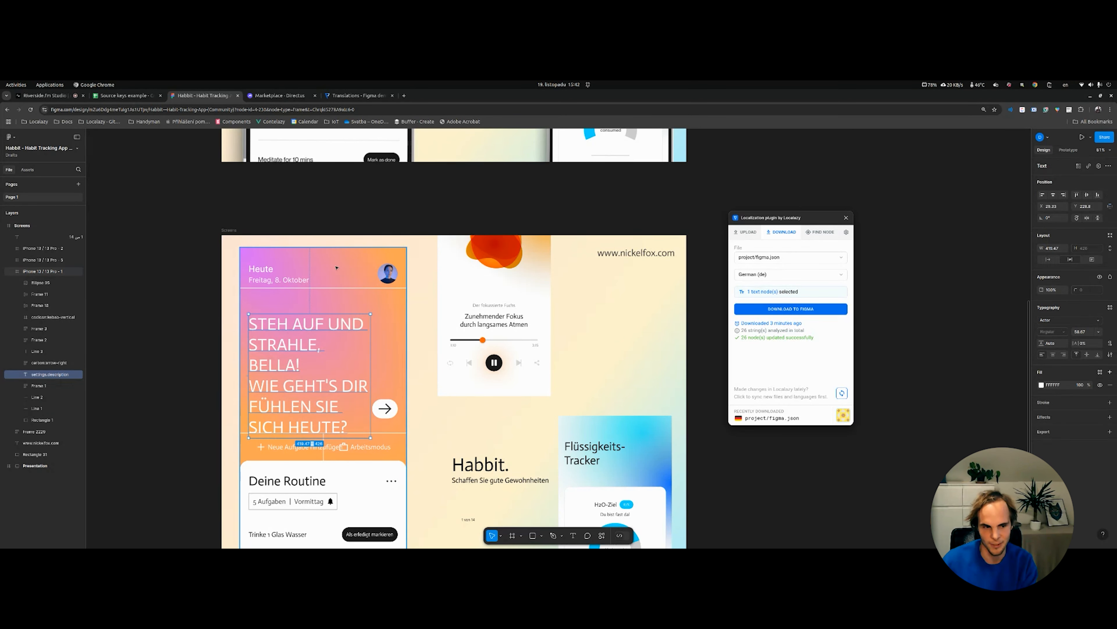
{"action": "left_click", "coordinate": [369, 210]}
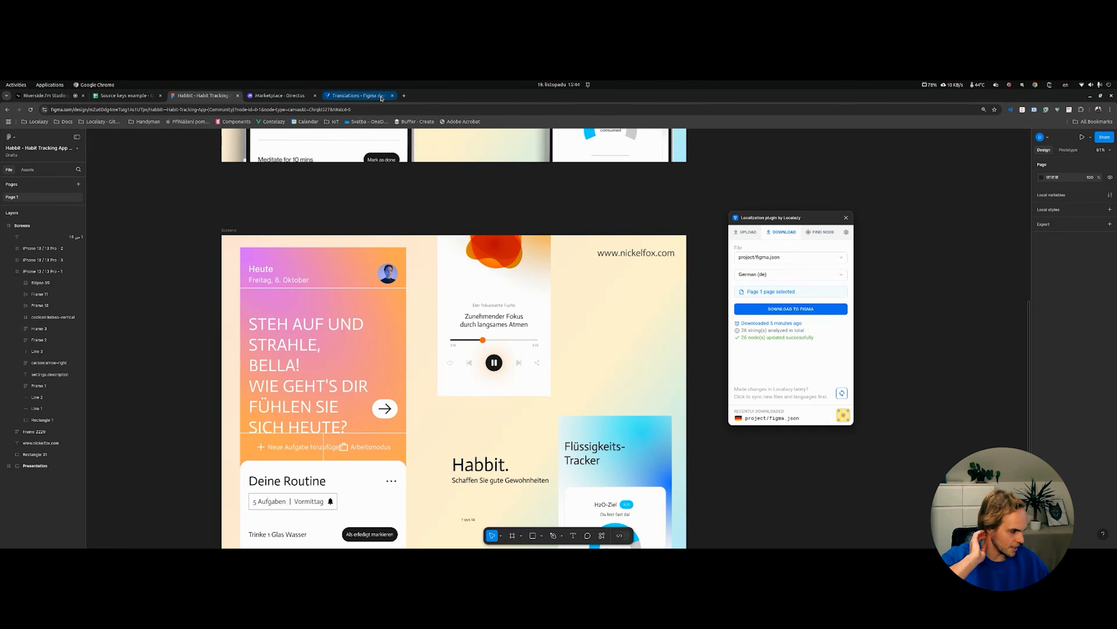
Step: Switch to Localazy, open a German translation from figma.json for editing and review its translation suggestions
{"action": "left_click", "coordinate": [358, 95]}
{"action": "left_click", "coordinate": [374, 303]}
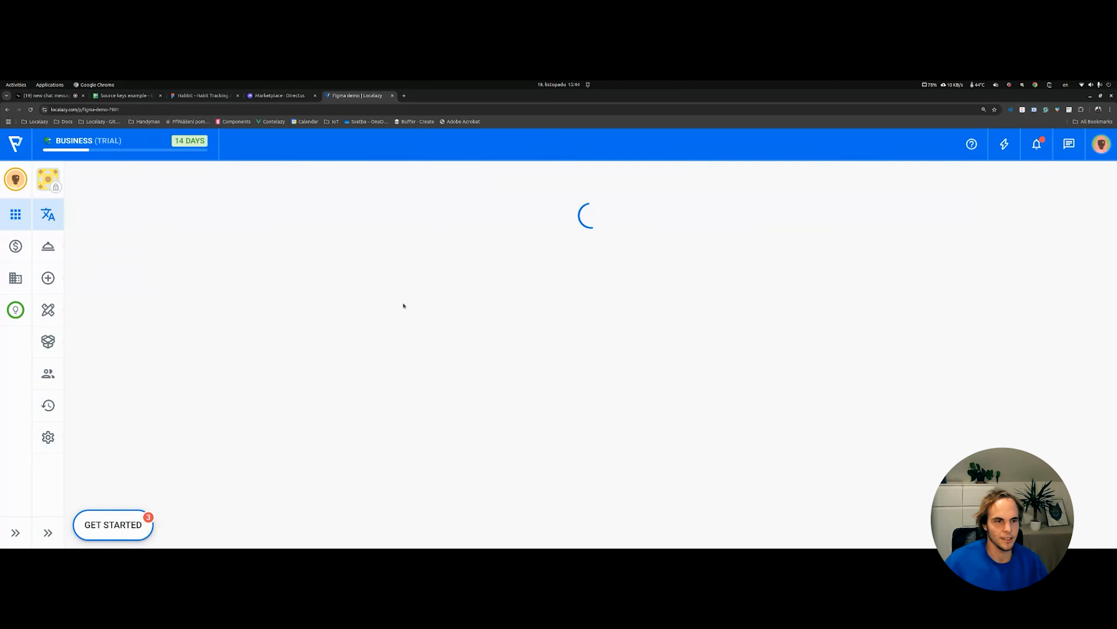
{"action": "left_click", "coordinate": [271, 379]}
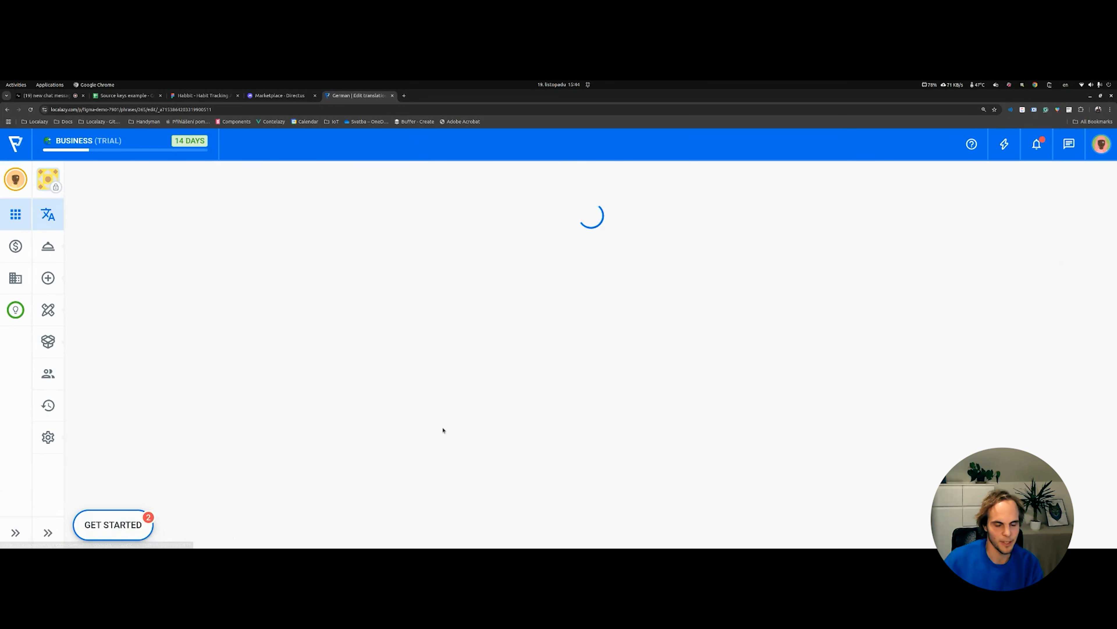
{"action": "scroll", "coordinate": [315, 500], "scroll_direction": "down", "scroll_amount": 7}
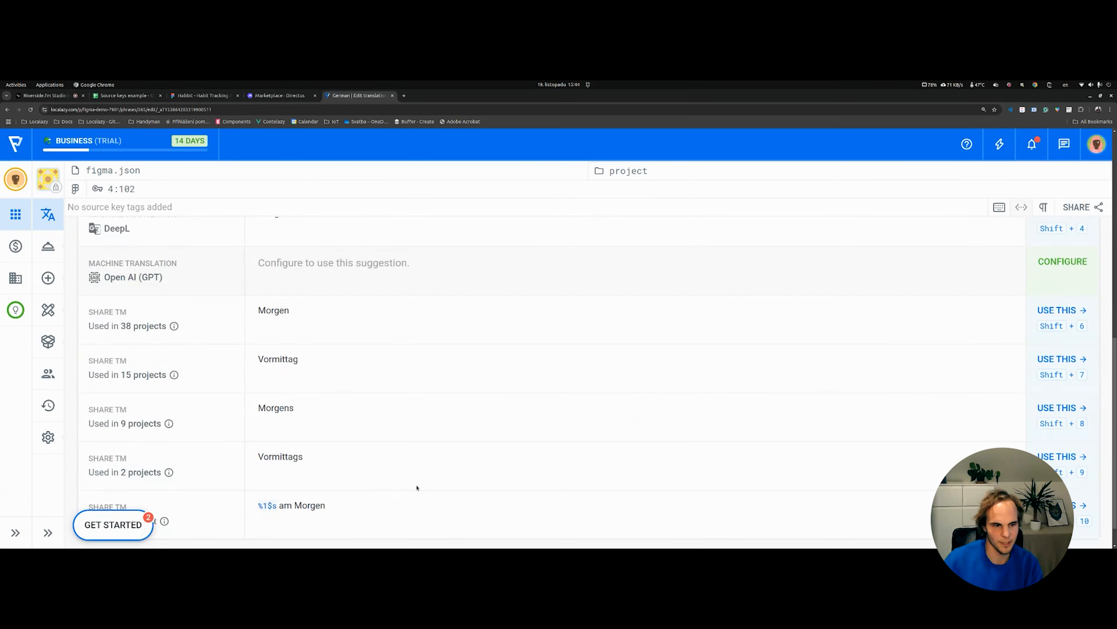
Step: Open the configuration for the Open AI (GPT) machine translation suggestion and enable AI assistive features
{"action": "scroll", "coordinate": [418, 485], "scroll_direction": "up", "scroll_amount": 3}
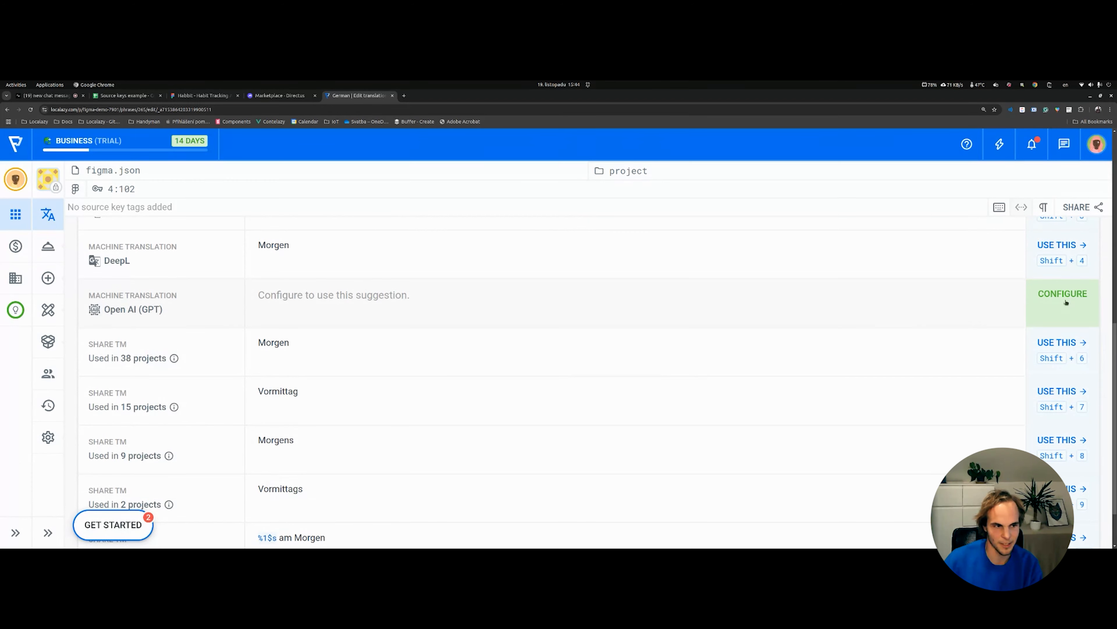
{"action": "left_click", "coordinate": [1044, 301]}
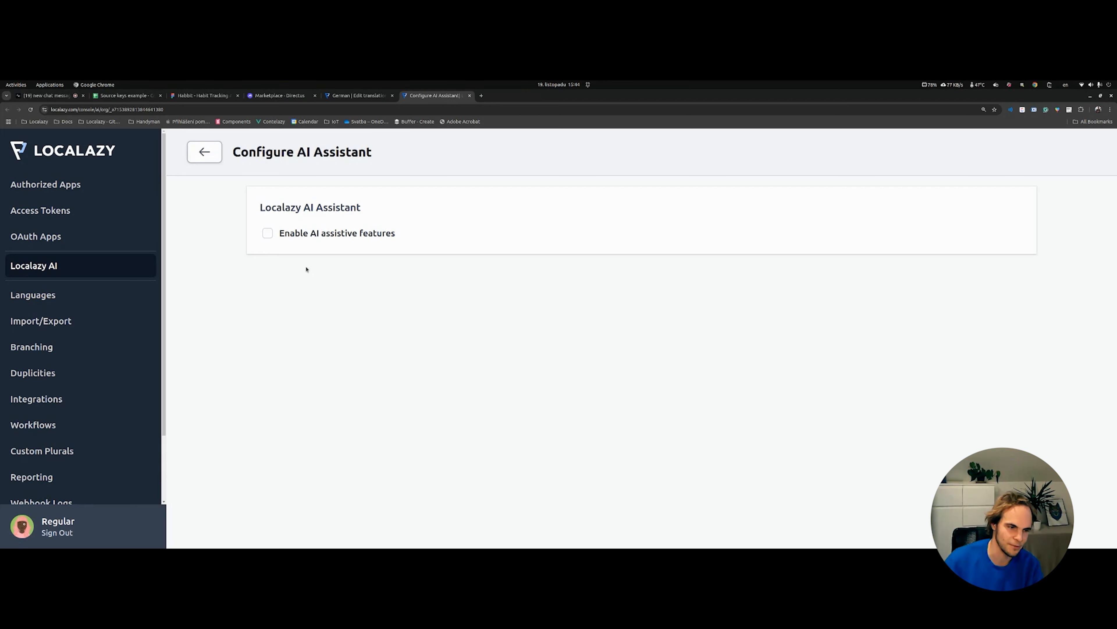
{"action": "left_click", "coordinate": [273, 236]}
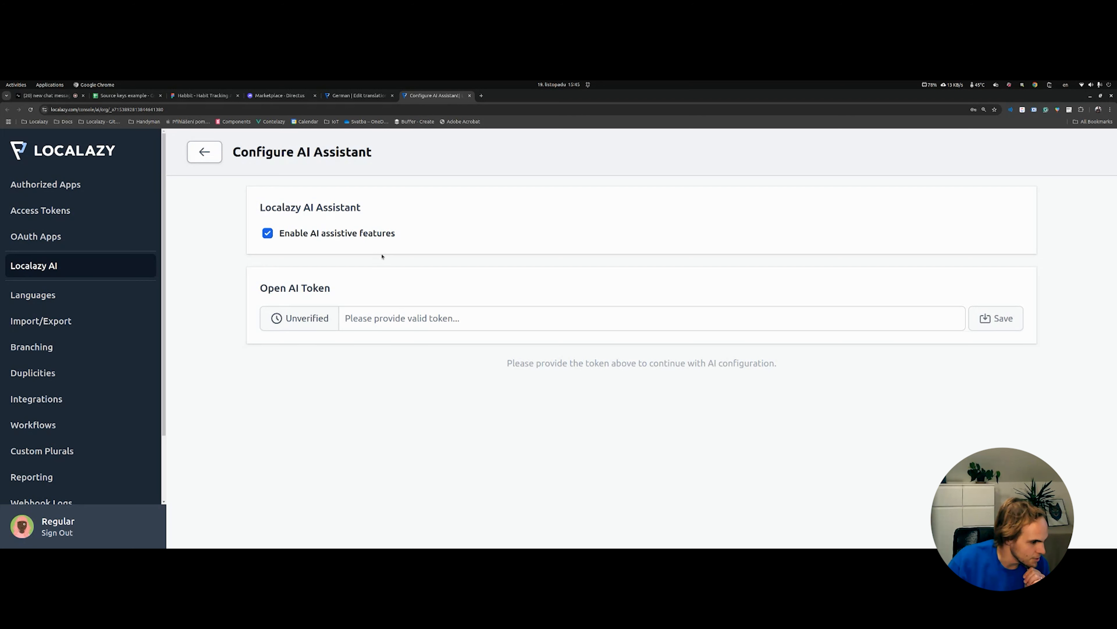
Step: Return to the German translation page, open the organization's subscription plans and look over the plan features
{"action": "left_click", "coordinate": [329, 97]}
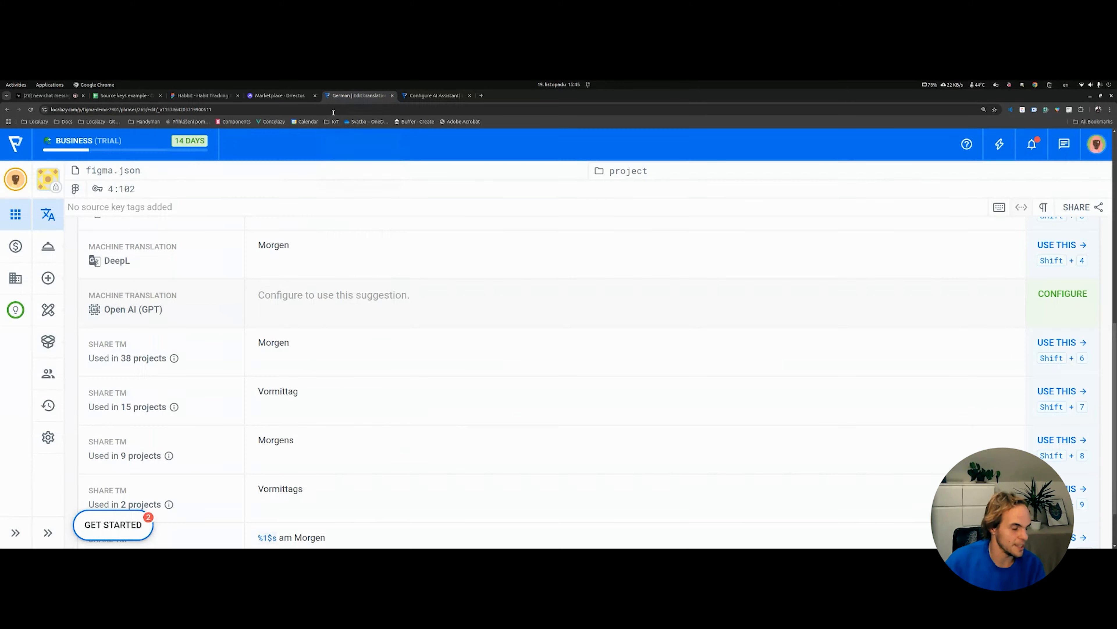
{"action": "left_click", "coordinate": [23, 250]}
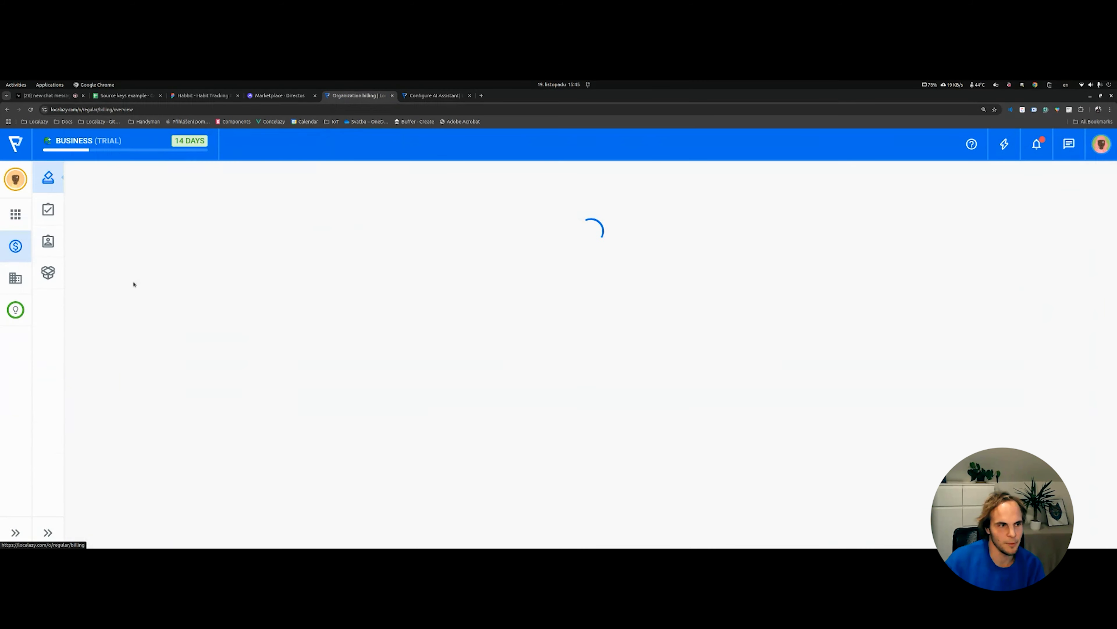
{"action": "left_click", "coordinate": [48, 209]}
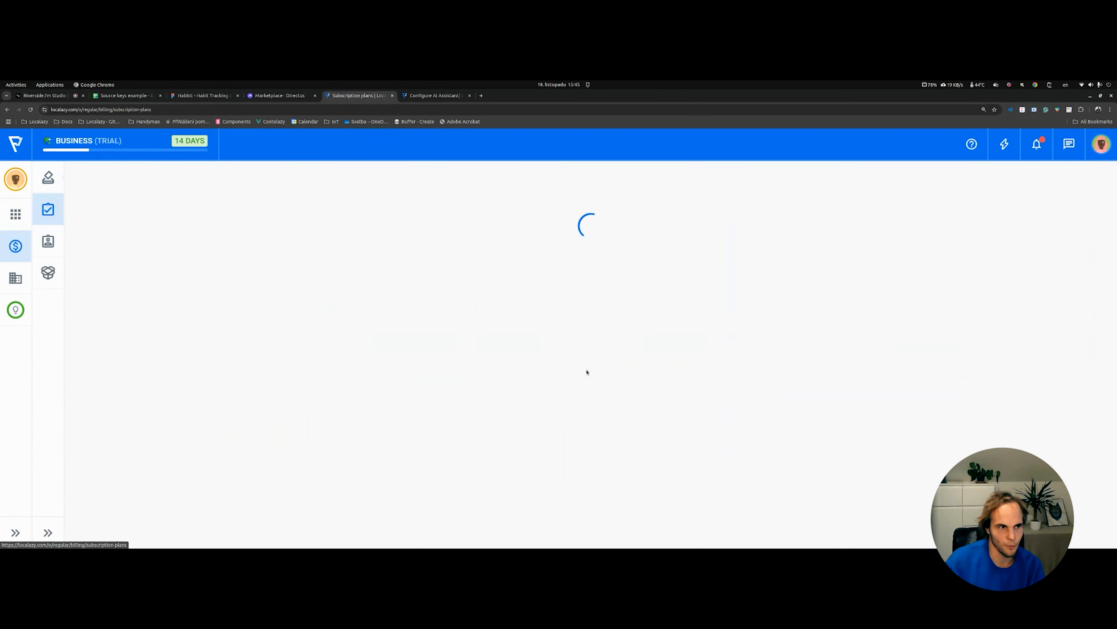
{"action": "scroll", "coordinate": [607, 273], "scroll_direction": "down", "scroll_amount": 1}
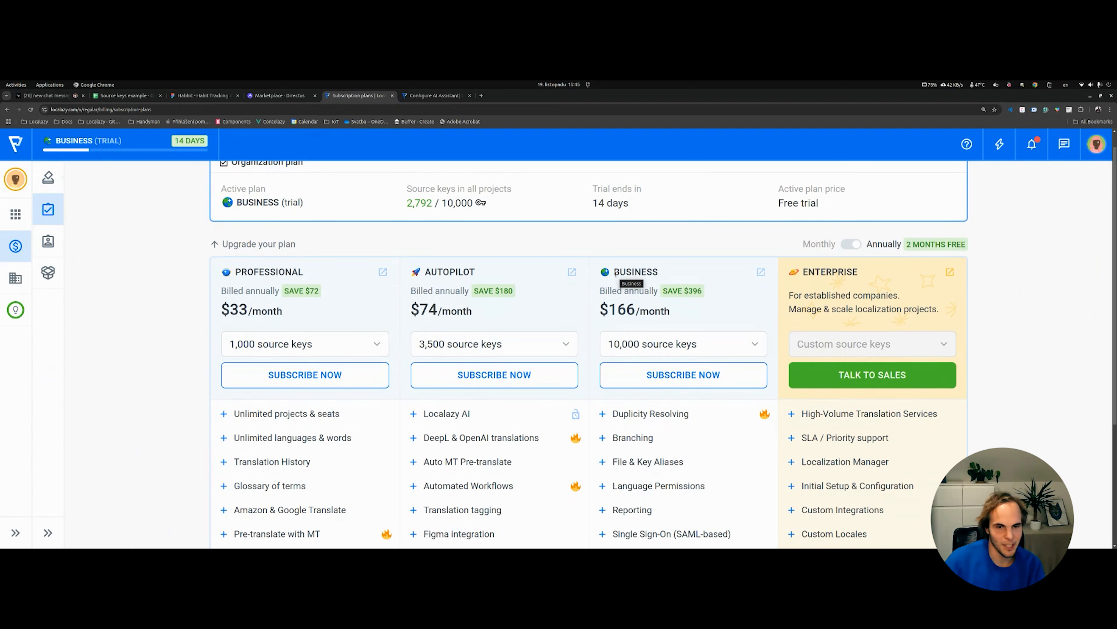
{"action": "scroll", "coordinate": [605, 290], "scroll_direction": "down", "scroll_amount": 2}
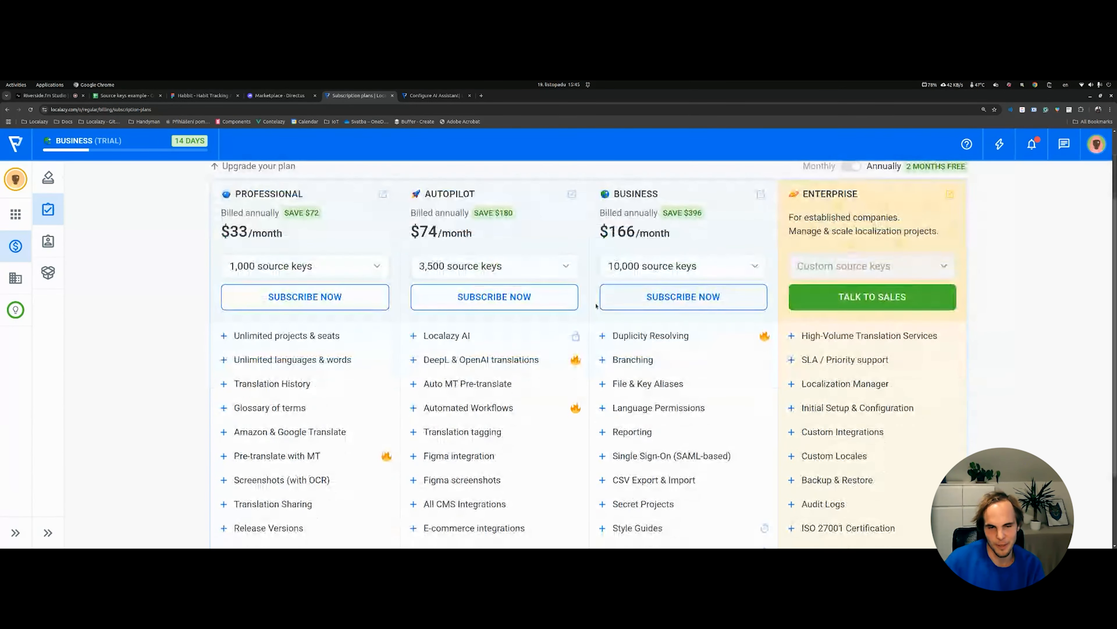
{"action": "scroll", "coordinate": [601, 374], "scroll_direction": "up", "scroll_amount": 1}
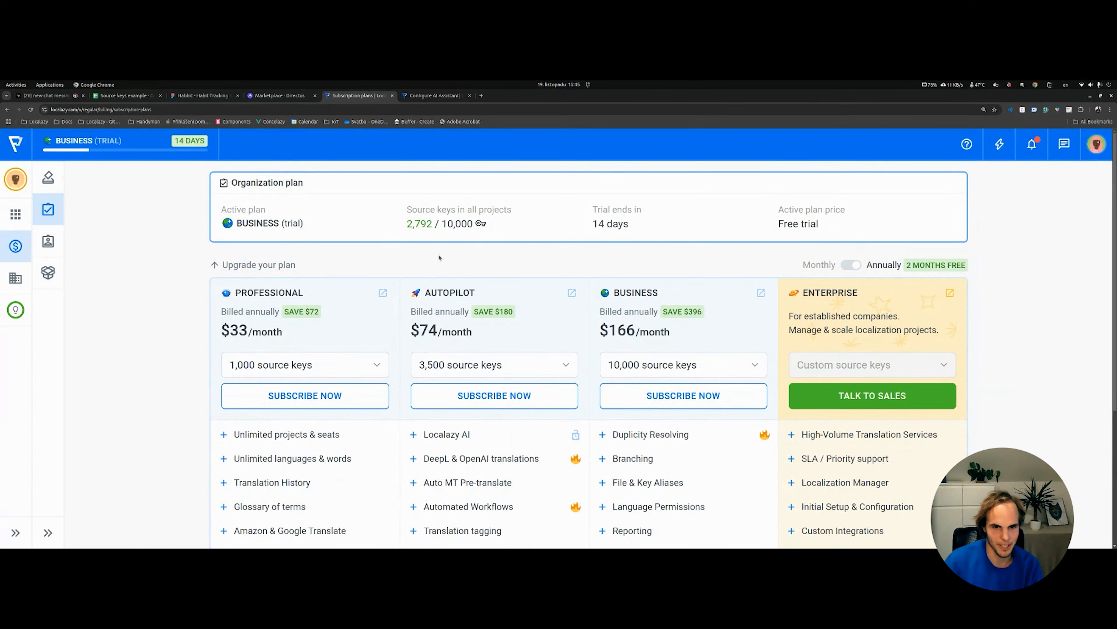
Step: Review the active trial's details and compare the Business and Enterprise plans
{"action": "mouse_move", "coordinate": [186, 145]}
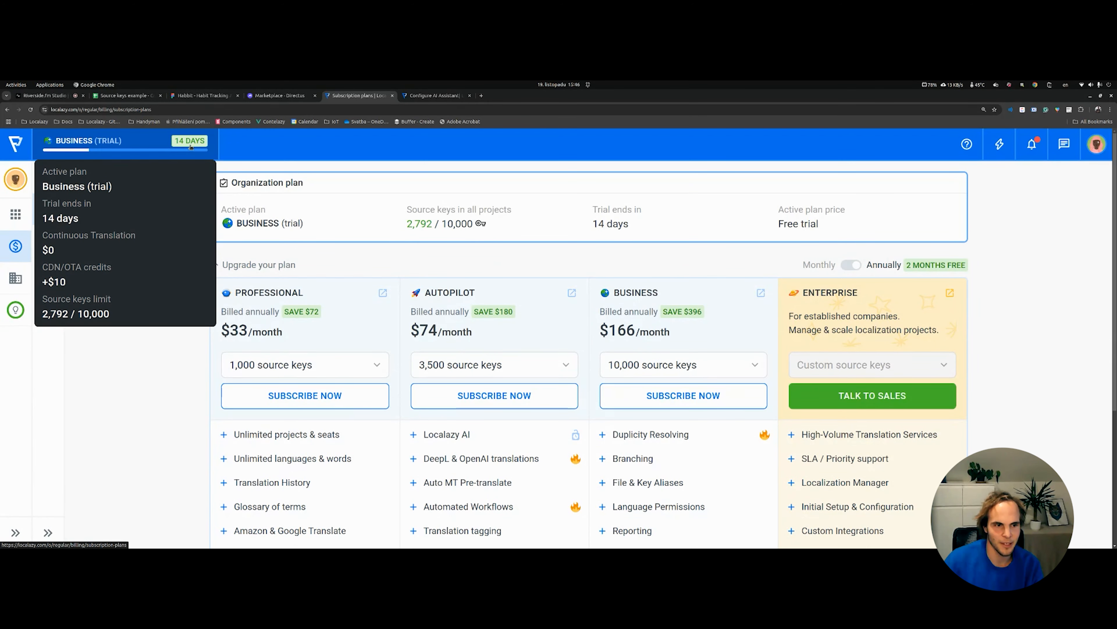
{"action": "scroll", "coordinate": [658, 352], "scroll_direction": "down", "scroll_amount": 2}
{"action": "scroll", "coordinate": [653, 330], "scroll_direction": "up", "scroll_amount": 2}
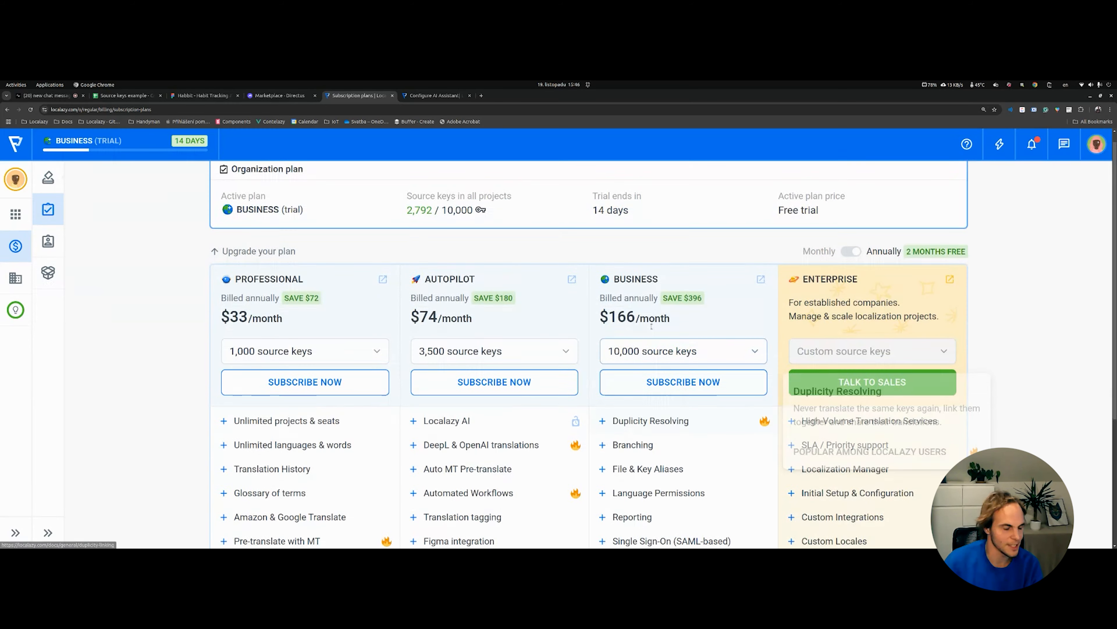
{"action": "left_click_drag", "start_coordinate": [618, 285], "coordinate": [659, 291]}
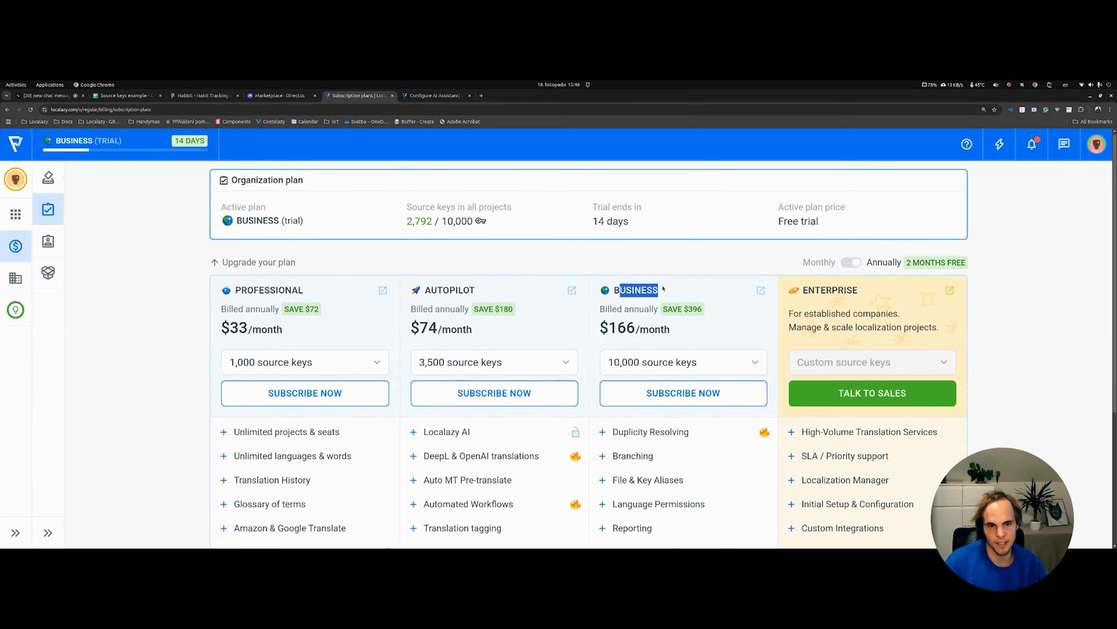
{"action": "left_click", "coordinate": [672, 298]}
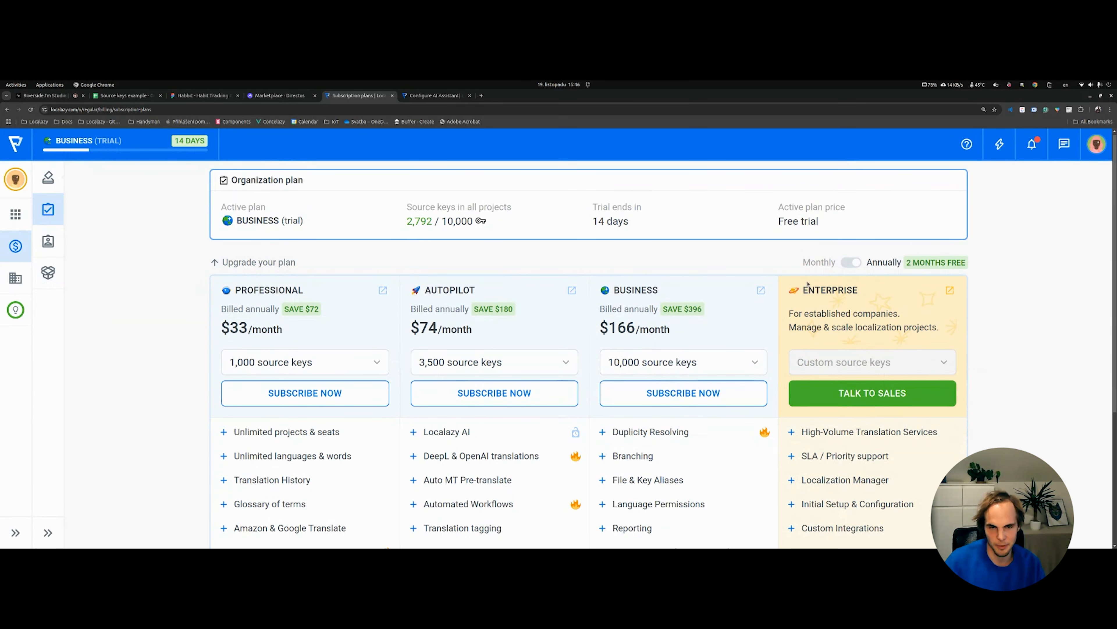
{"action": "left_click_drag", "start_coordinate": [803, 291], "coordinate": [859, 292]}
{"action": "scroll", "coordinate": [874, 331], "scroll_direction": "down", "scroll_amount": 3}
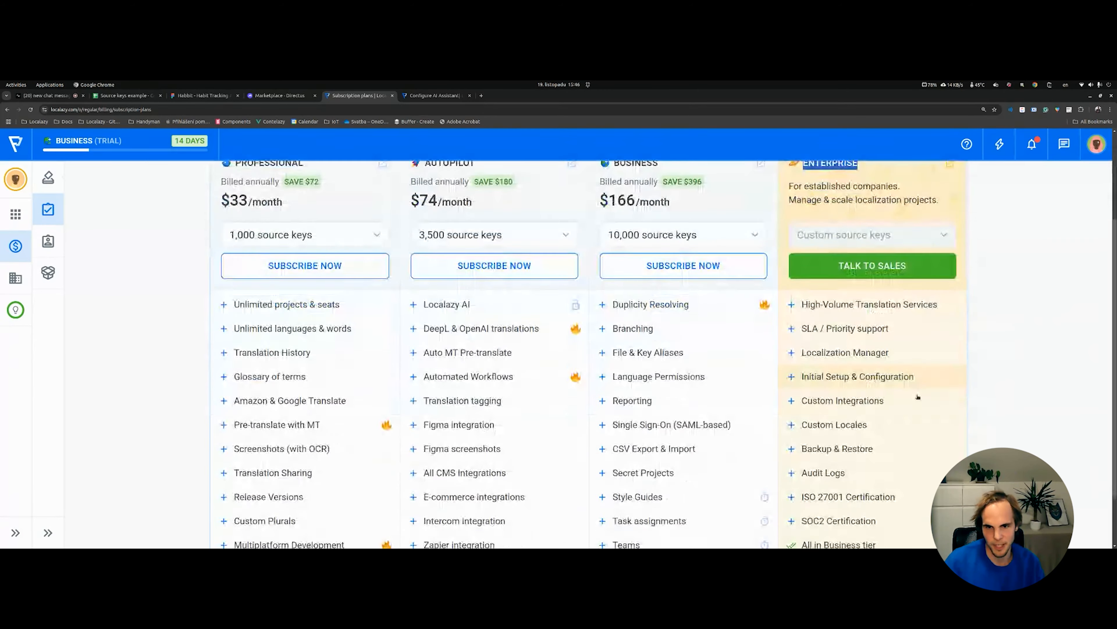
{"action": "scroll", "coordinate": [866, 317], "scroll_direction": "up", "scroll_amount": 3}
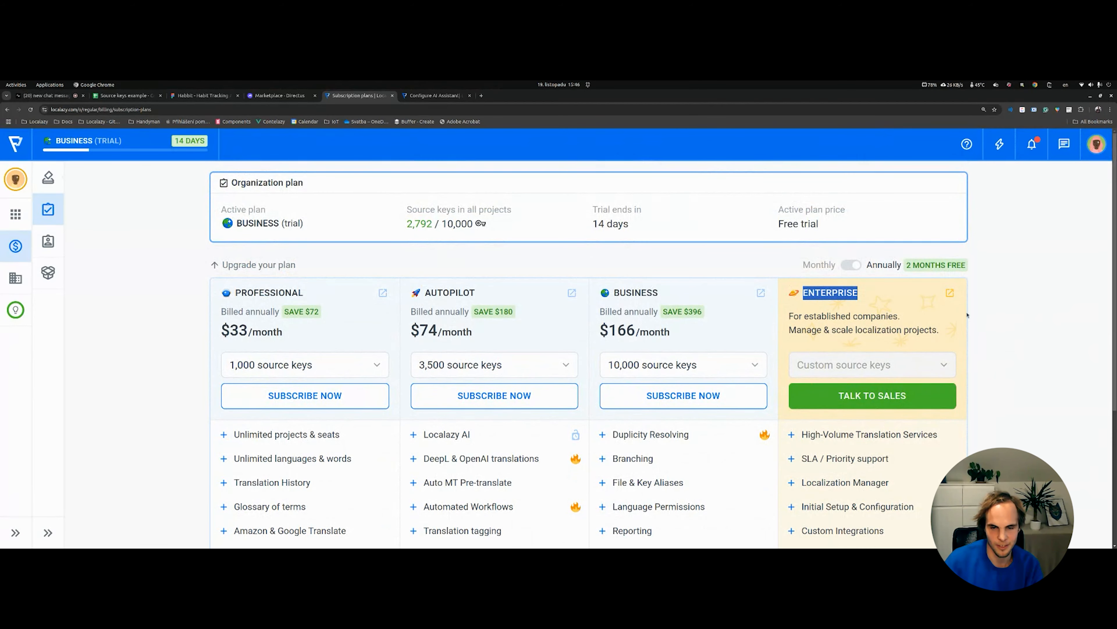
{"action": "left_click", "coordinate": [676, 323]}
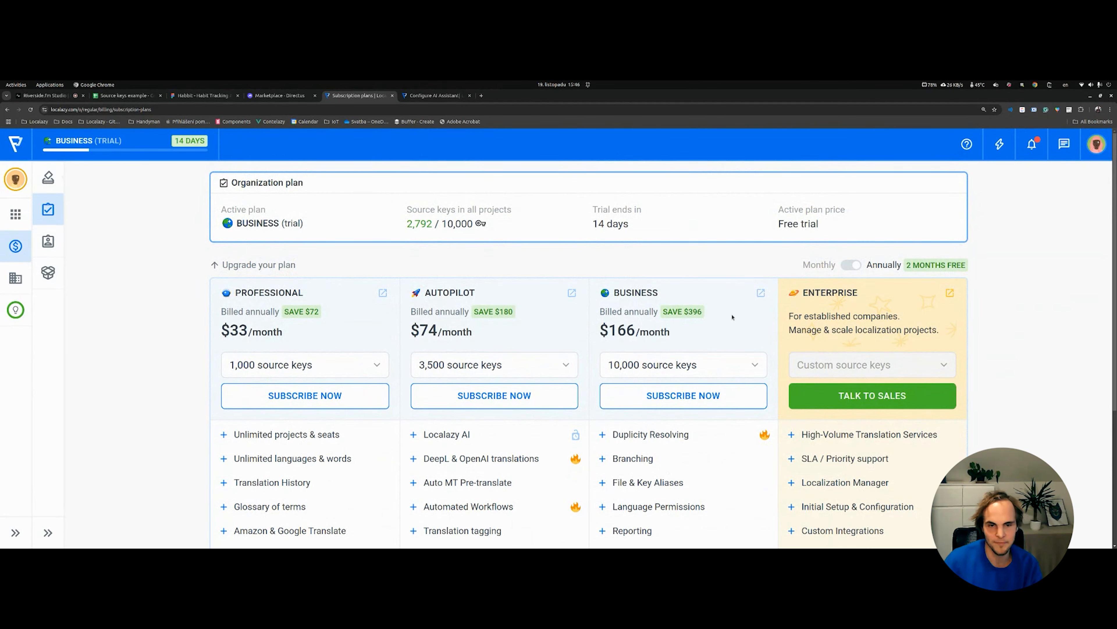
Step: View the source key tiers offered for the Business plan, keeping 10,000 source keys selected
{"action": "scroll", "coordinate": [647, 274], "scroll_direction": "down", "scroll_amount": 2}
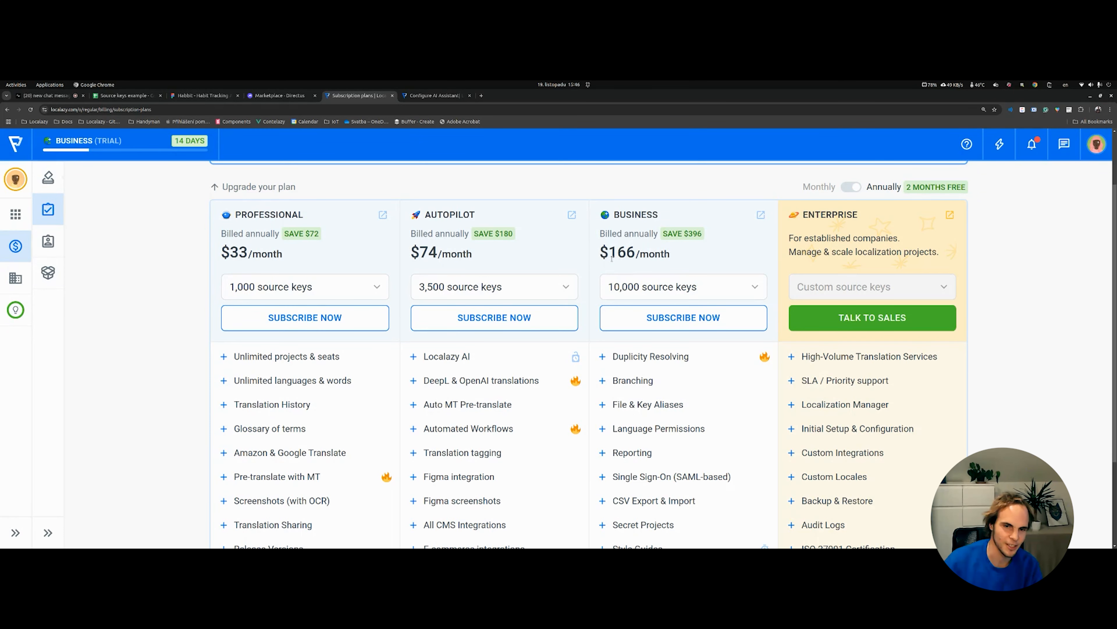
{"action": "scroll", "coordinate": [647, 346], "scroll_direction": "up", "scroll_amount": 2}
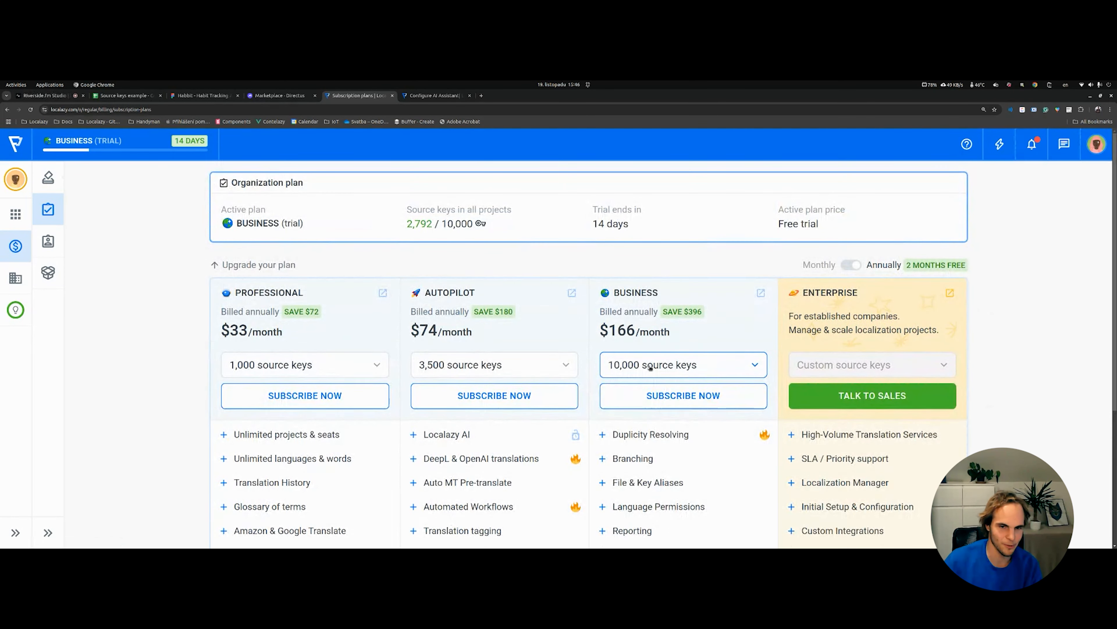
{"action": "left_click", "coordinate": [650, 372]}
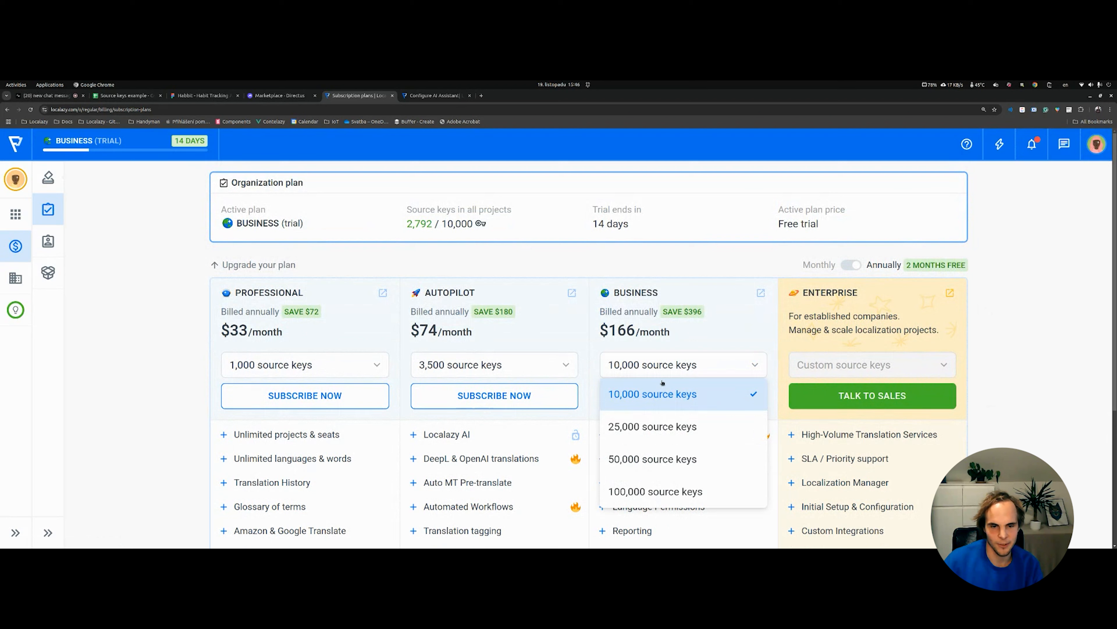
{"action": "left_click", "coordinate": [731, 343]}
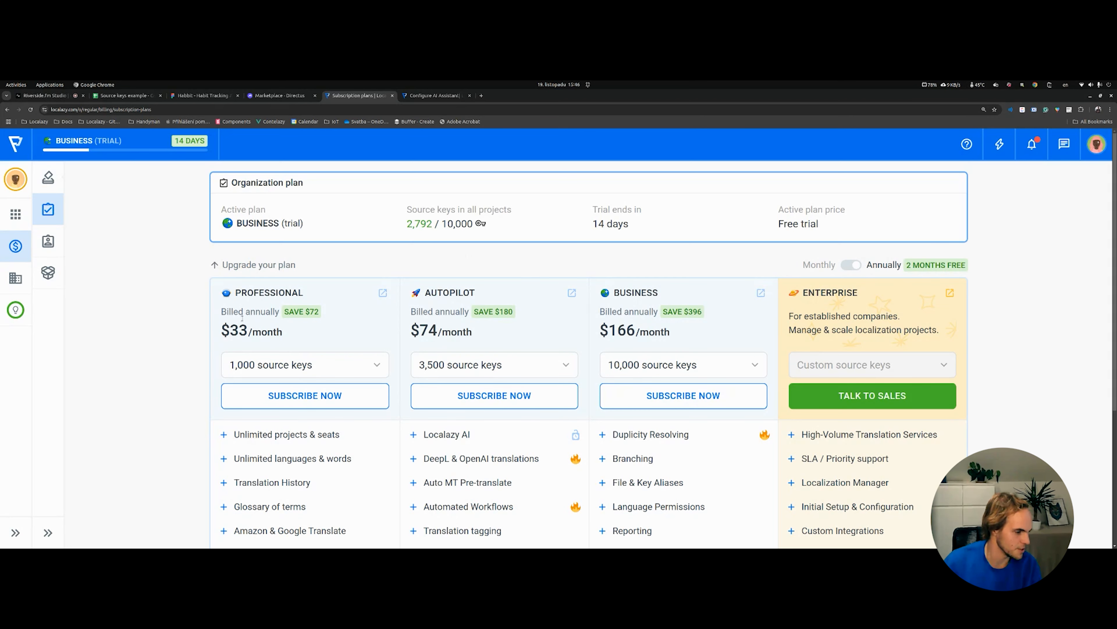
Step: Read the Professional plan's descriptions of Unlimited projects & seats and Unlimited languages & words
{"action": "scroll", "coordinate": [282, 387], "scroll_direction": "down", "scroll_amount": 1}
{"action": "mouse_move", "coordinate": [298, 398]}
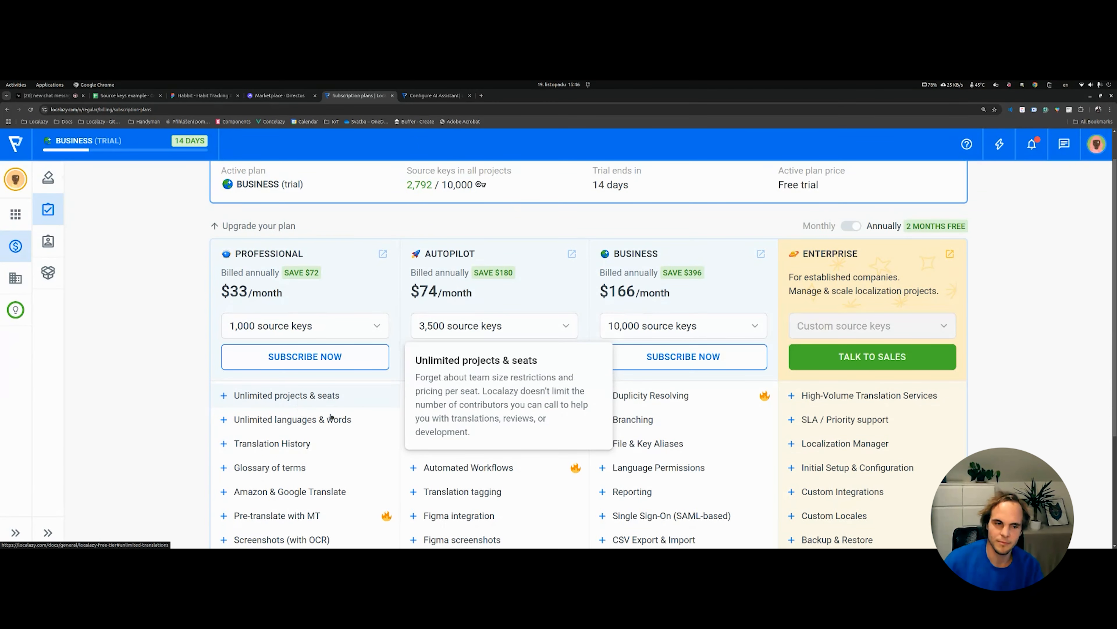
{"action": "mouse_move", "coordinate": [323, 422]}
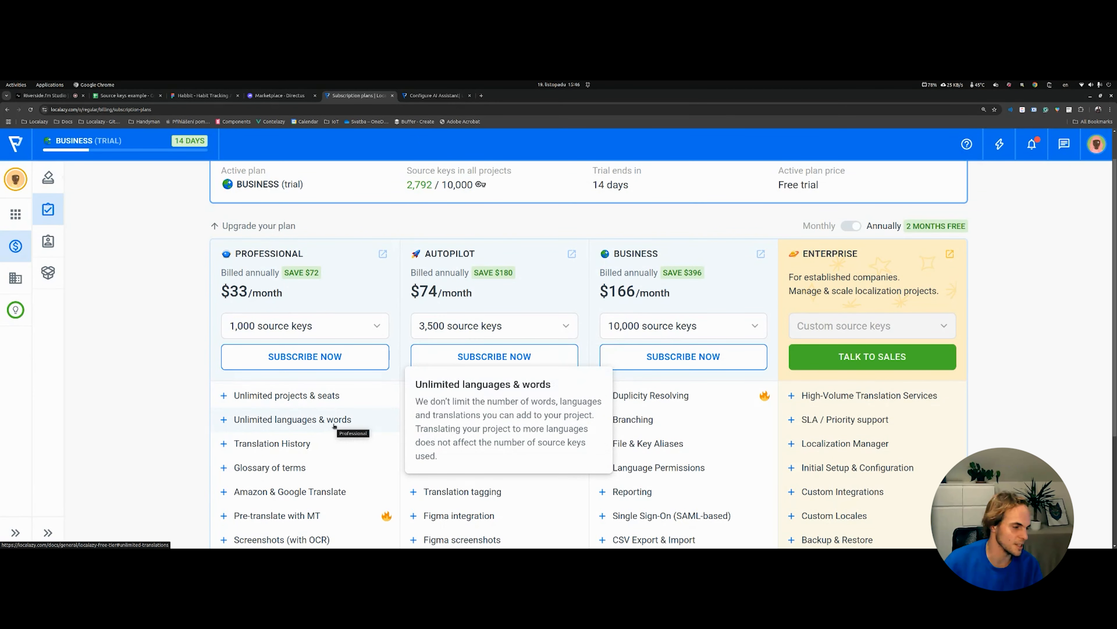
{"action": "scroll", "coordinate": [171, 425], "scroll_direction": "up", "scroll_amount": 1}
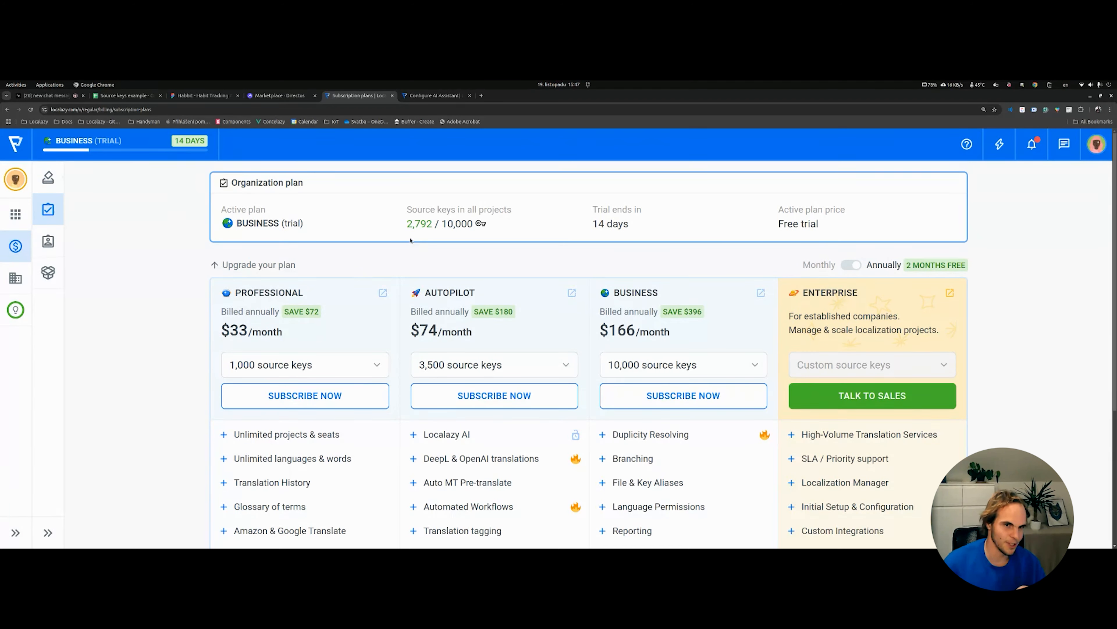
Step: Examine the organization's source key usage across all projects and compare it with the Autopilot plan
{"action": "left_click_drag", "start_coordinate": [406, 209], "coordinate": [458, 210]}
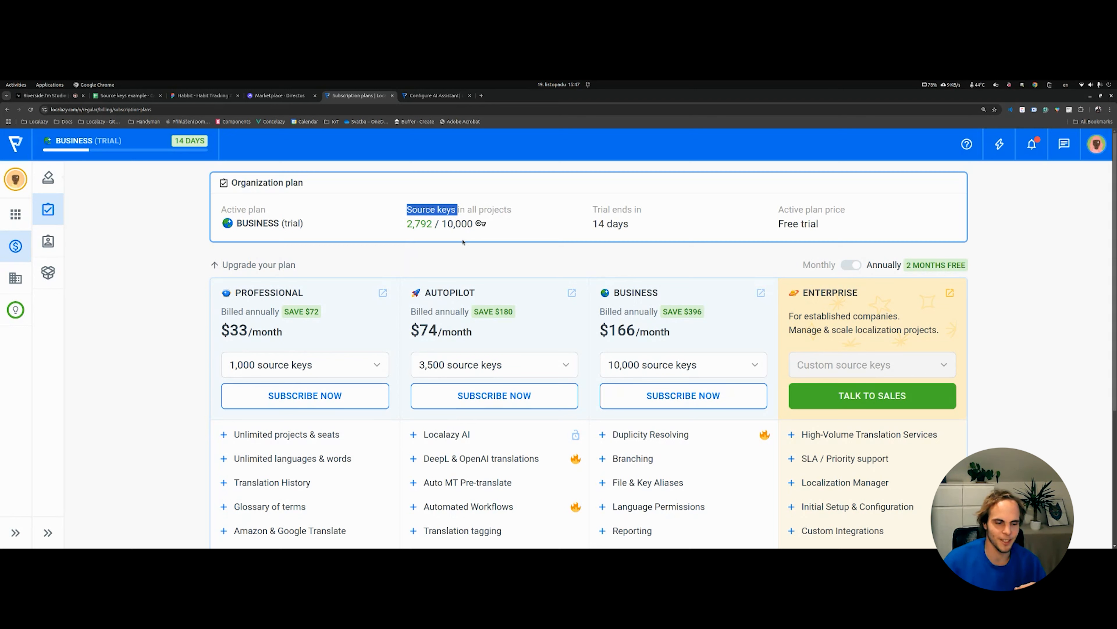
{"action": "left_click", "coordinate": [408, 211]}
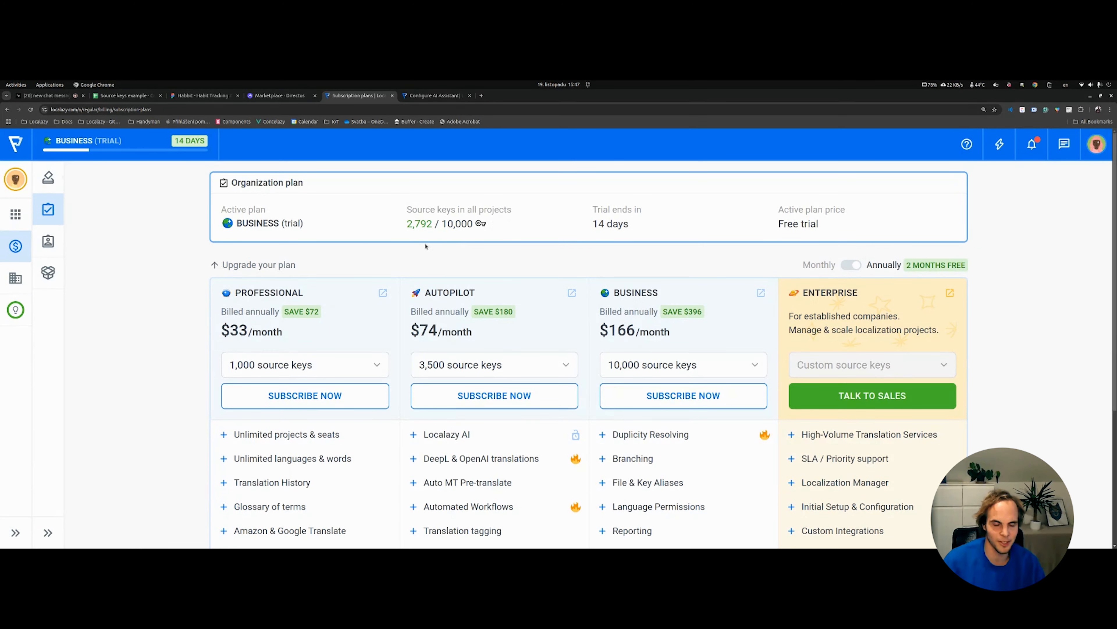
{"action": "left_click_drag", "start_coordinate": [407, 223], "coordinate": [428, 223]}
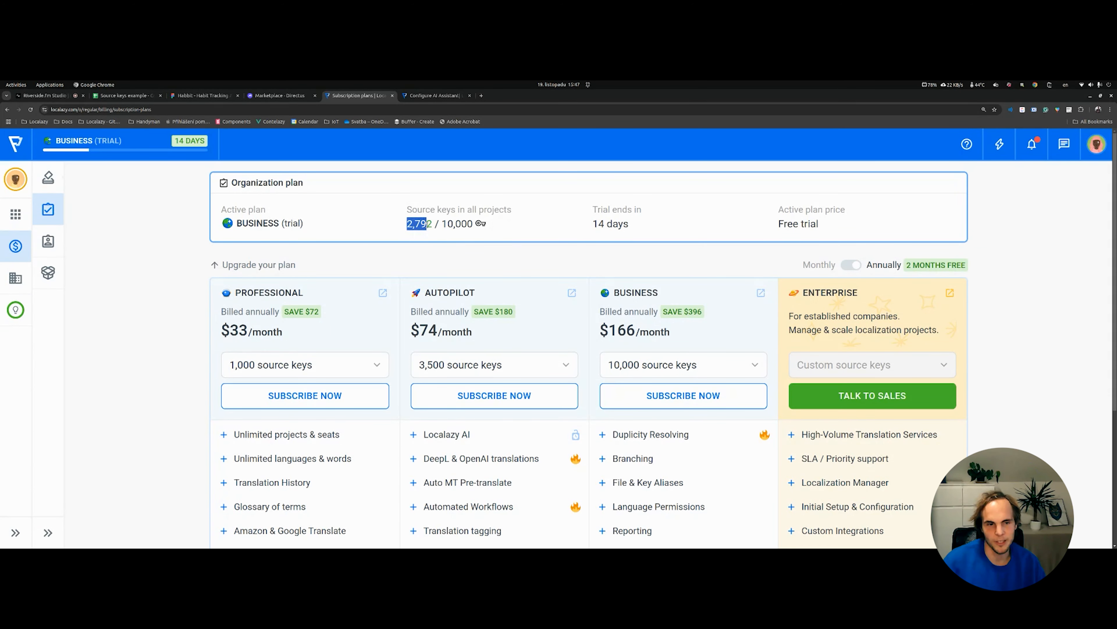
{"action": "scroll", "coordinate": [409, 259], "scroll_direction": "down", "scroll_amount": 1}
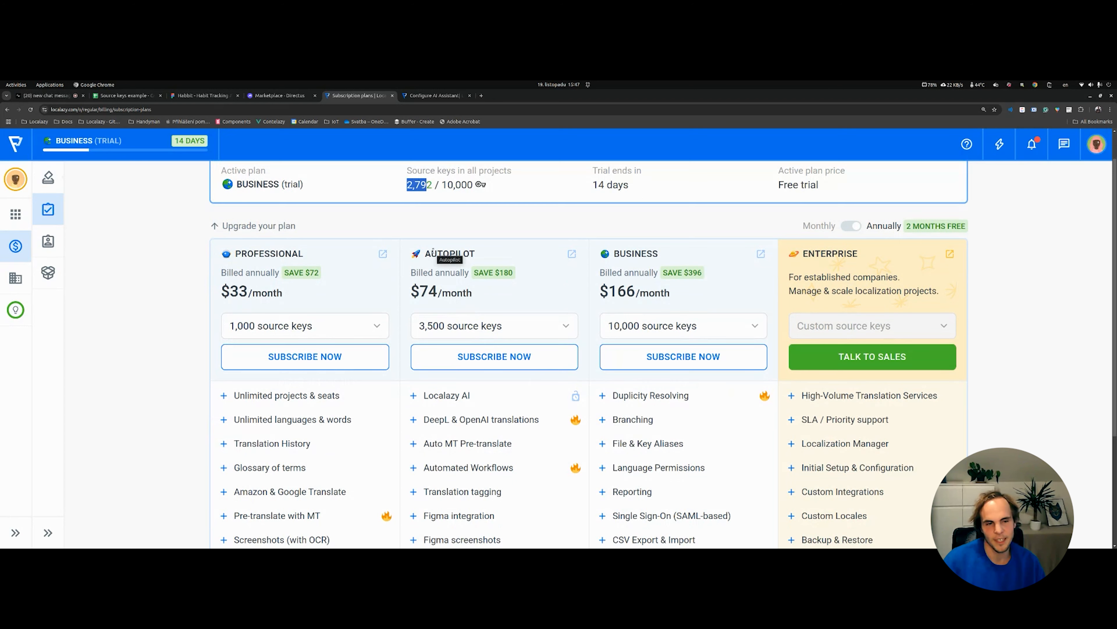
{"action": "left_click", "coordinate": [483, 234]}
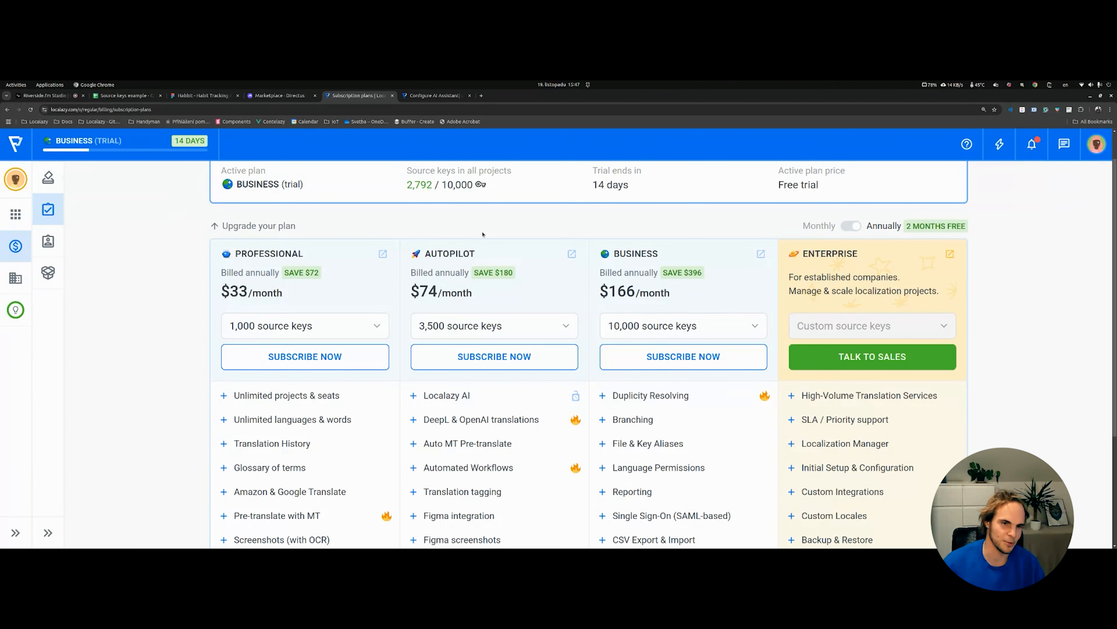
{"action": "scroll", "coordinate": [513, 297], "scroll_direction": "up", "scroll_amount": 1}
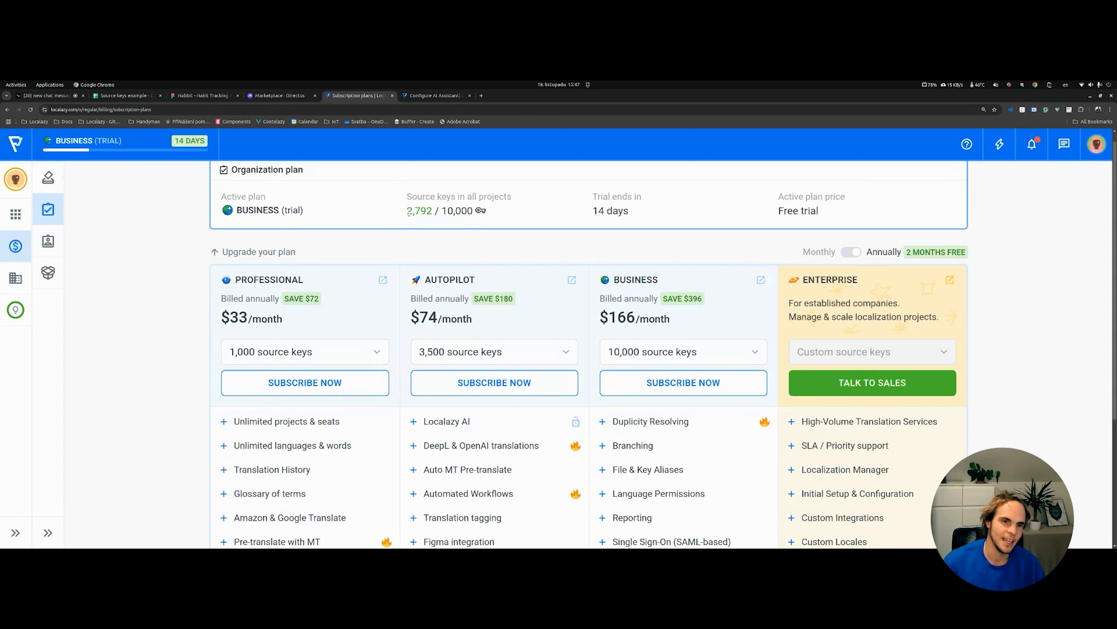
Step: Highlight the organization's used source key count and set the Autopilot plan to 7,500 source keys
{"action": "left_click_drag", "start_coordinate": [408, 212], "coordinate": [435, 211]}
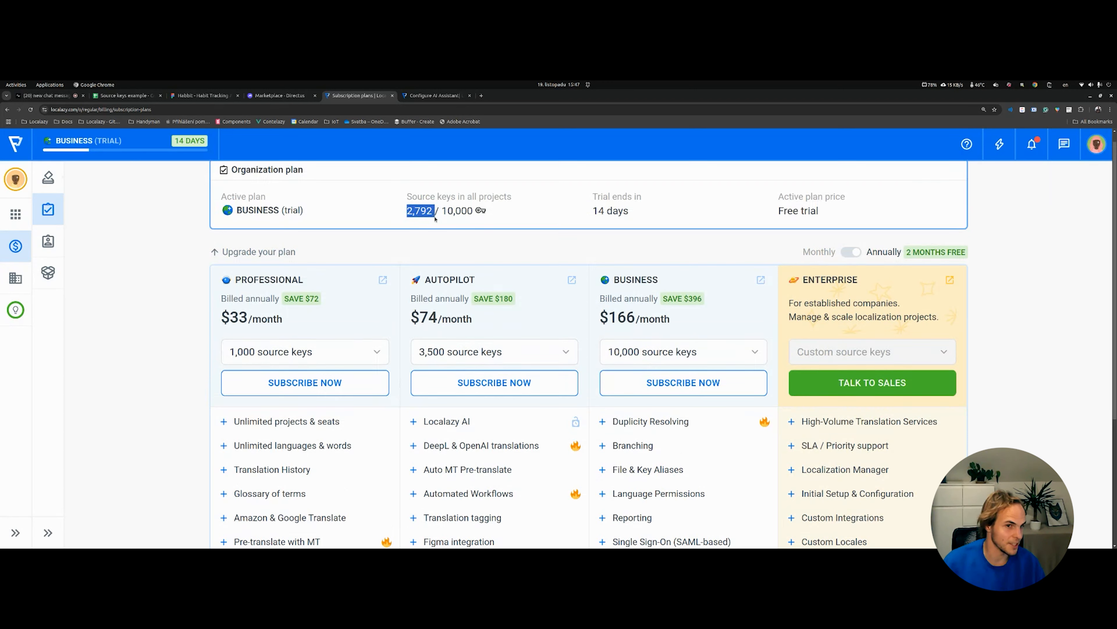
{"action": "left_click", "coordinate": [453, 352]}
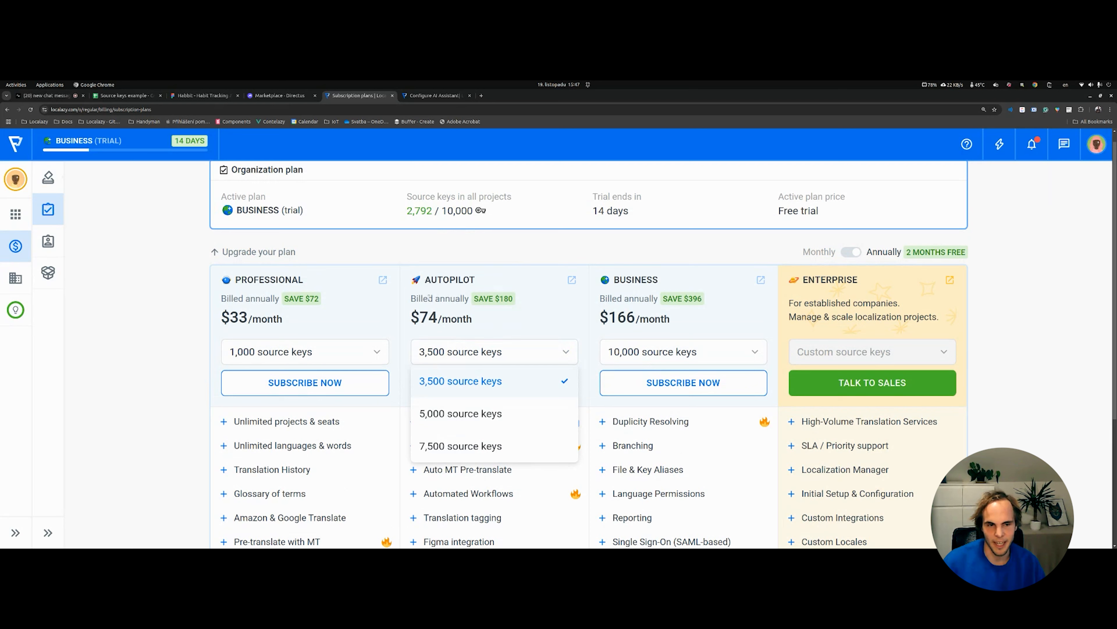
{"action": "left_click", "coordinate": [480, 448]}
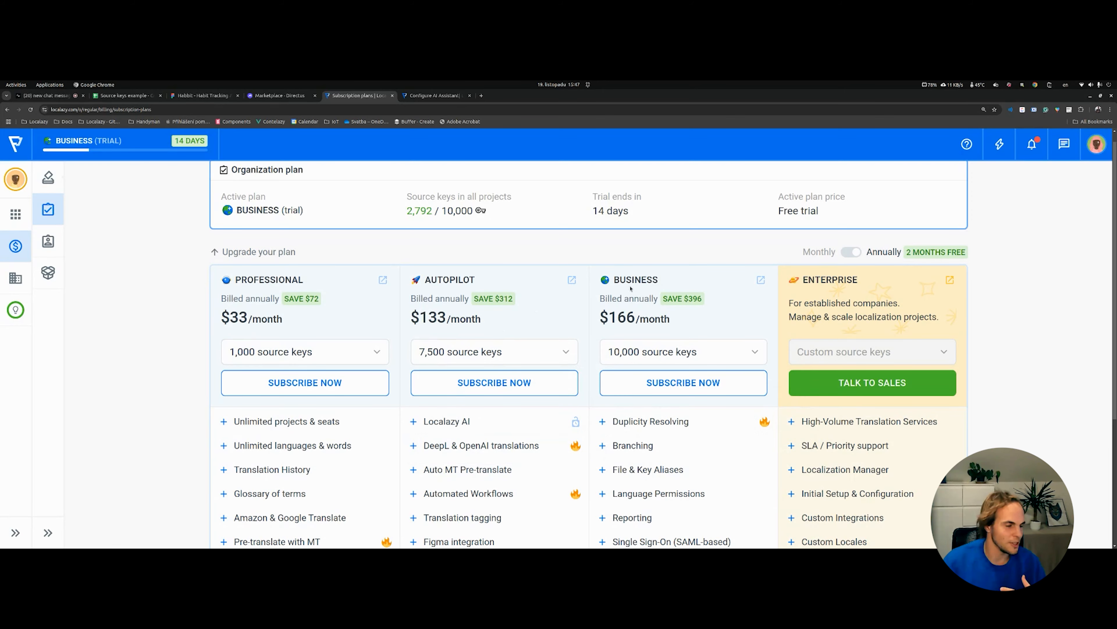
Step: Examine the Business plan's feature list, reading the descriptions of Style Guides and Single Sign-On (SAML-based)
{"action": "scroll", "coordinate": [645, 203], "scroll_direction": "down", "scroll_amount": 2}
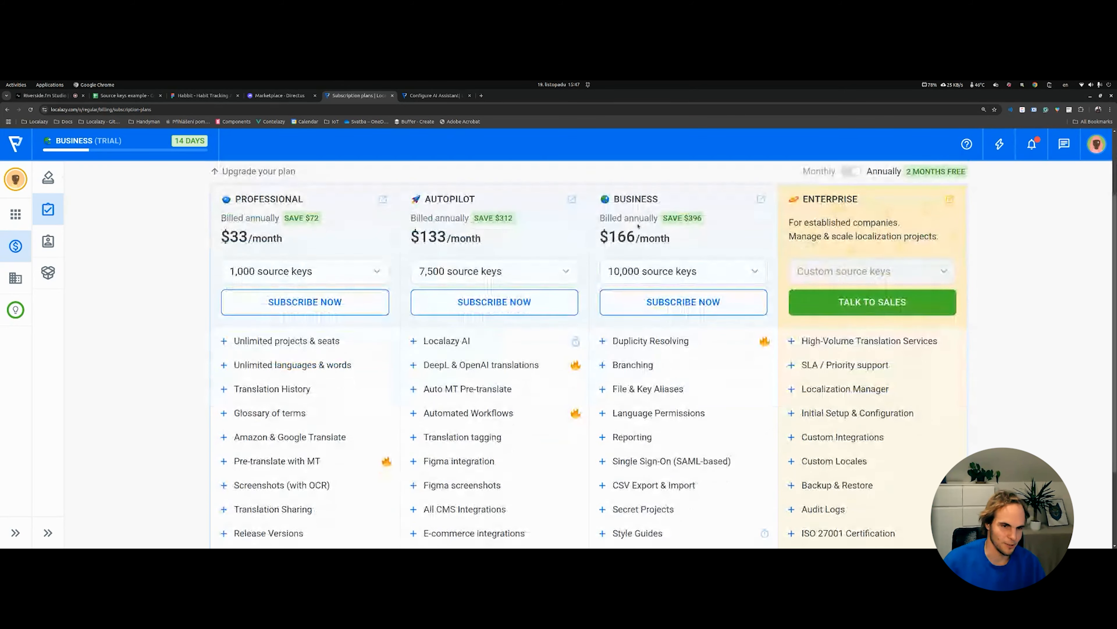
{"action": "scroll", "coordinate": [704, 414], "scroll_direction": "down", "scroll_amount": 2}
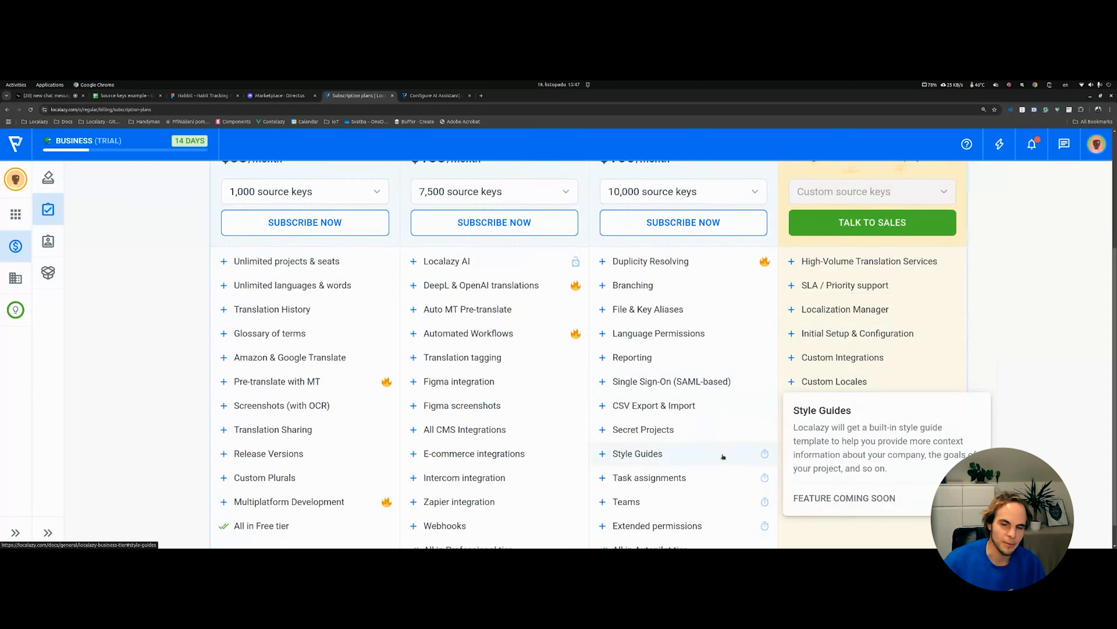
{"action": "scroll", "coordinate": [726, 449], "scroll_direction": "up", "scroll_amount": 1}
{"action": "mouse_move", "coordinate": [743, 419]}
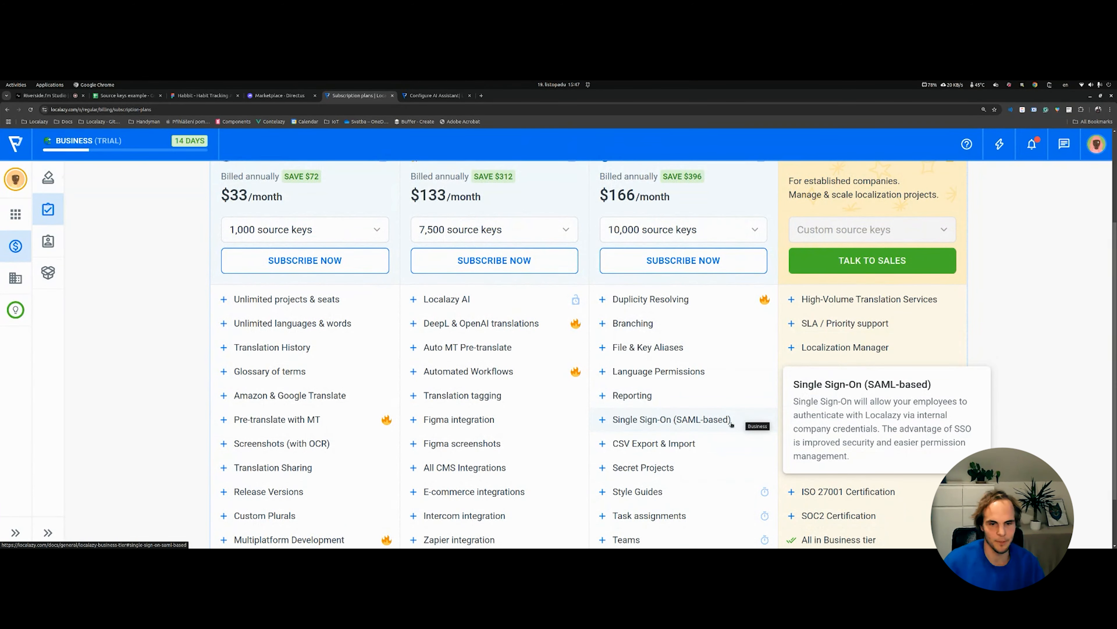
Step: Compare the Business plan's offer with the source key options available for the Autopilot plan
{"action": "scroll", "coordinate": [660, 330], "scroll_direction": "up", "scroll_amount": 2}
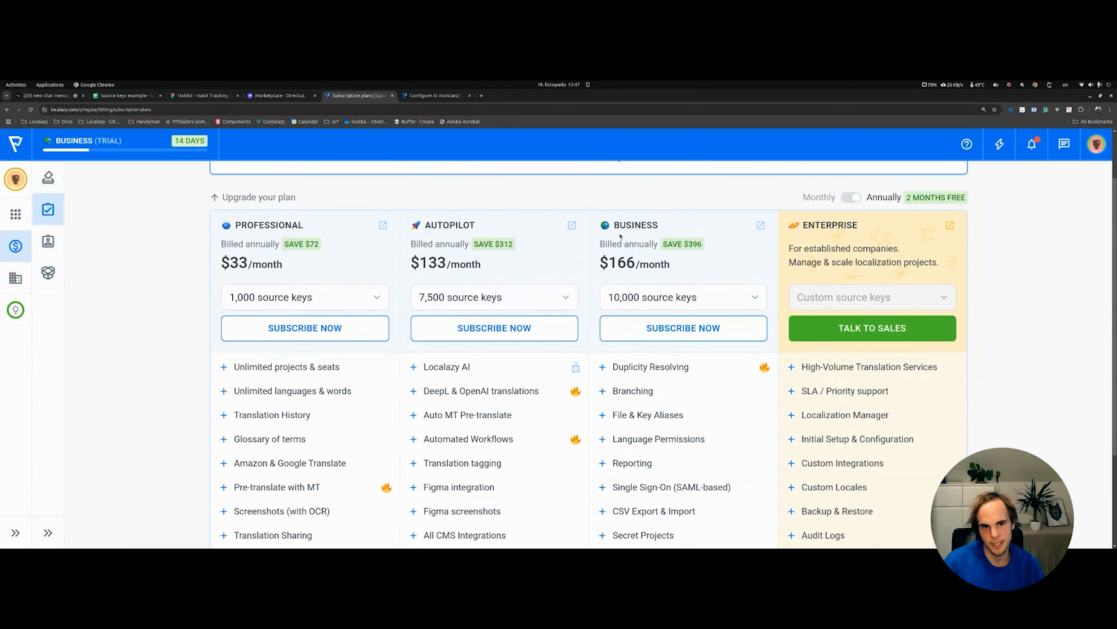
{"action": "left_click_drag", "start_coordinate": [615, 228], "coordinate": [659, 226]}
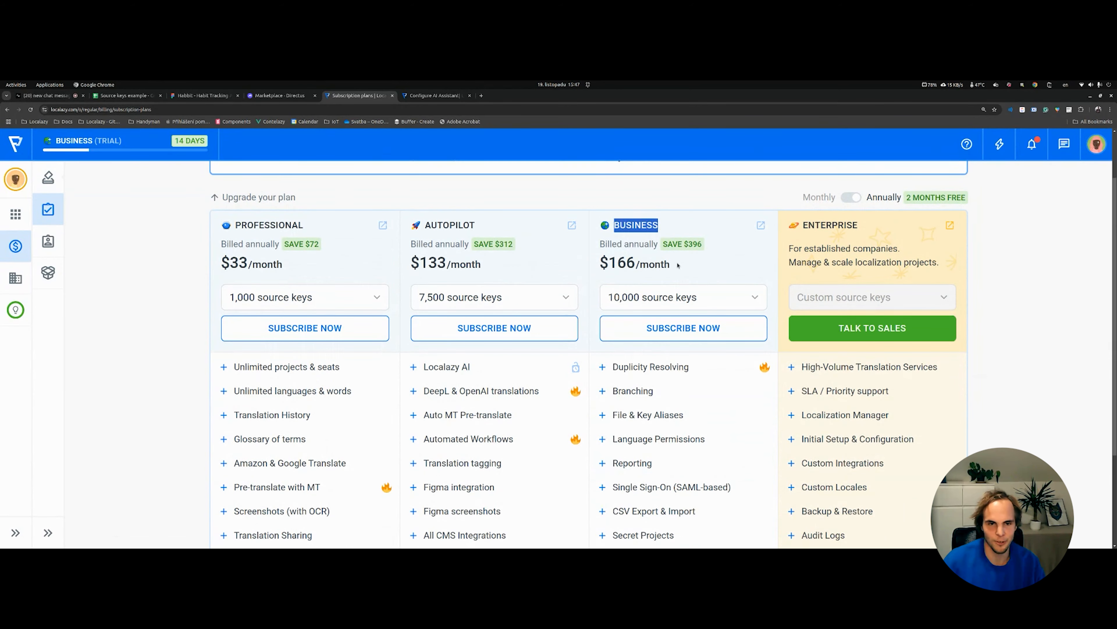
{"action": "scroll", "coordinate": [673, 281], "scroll_direction": "up", "scroll_amount": 1}
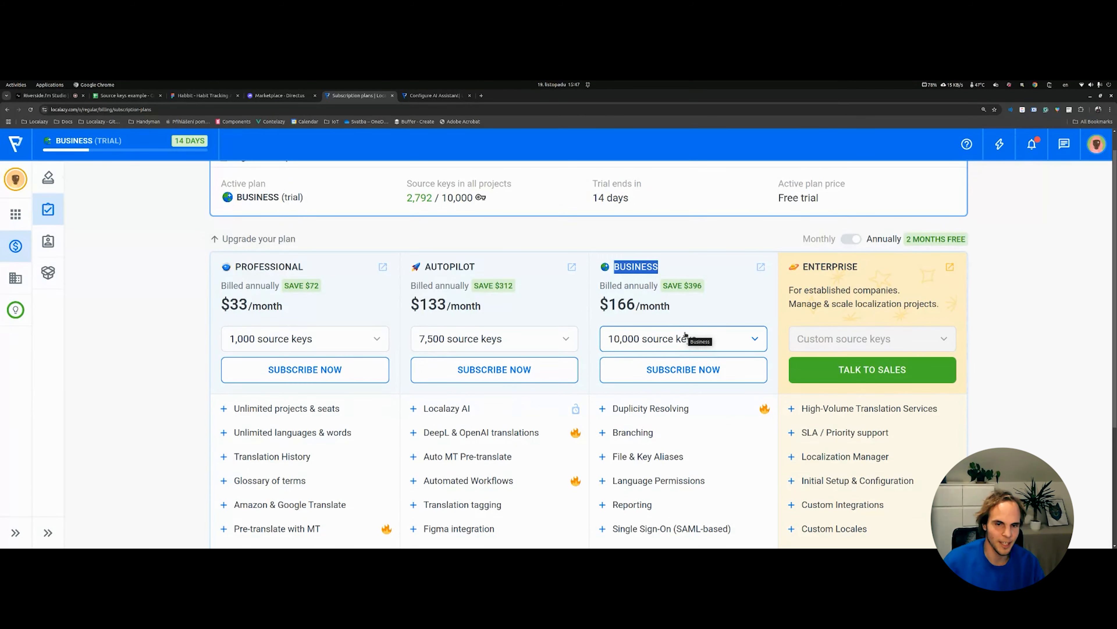
{"action": "left_click", "coordinate": [545, 335]}
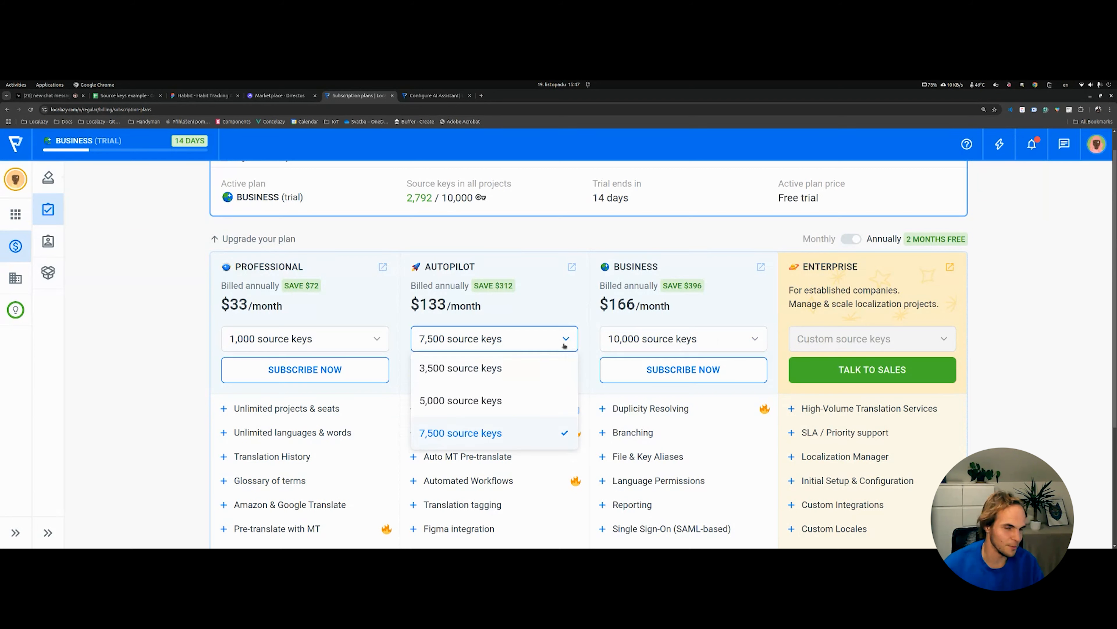
{"action": "left_click", "coordinate": [545, 319]}
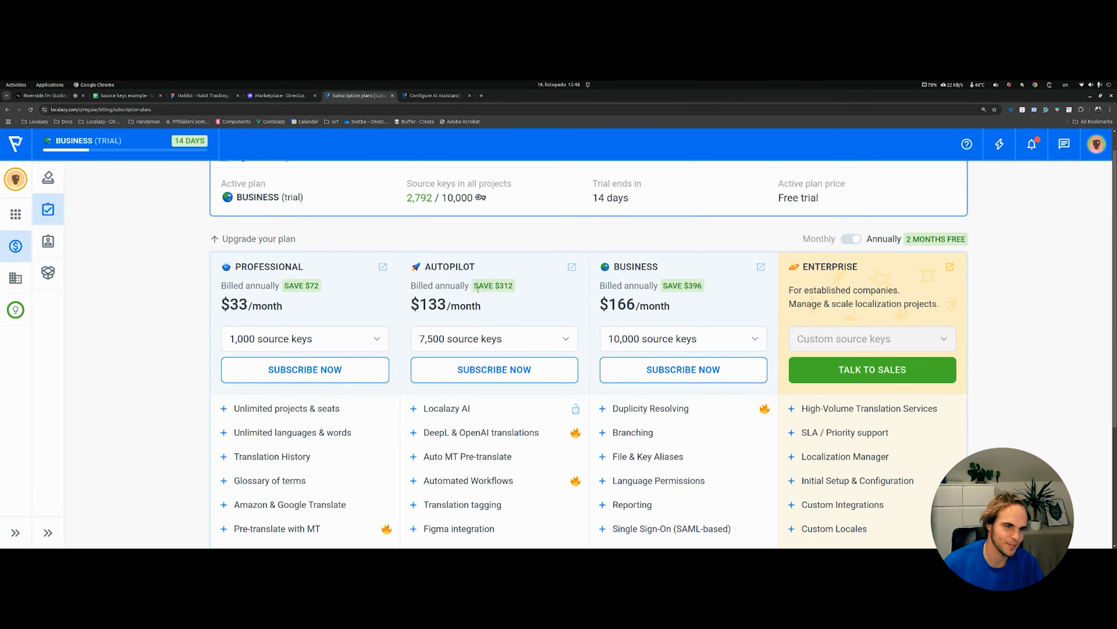
{"action": "scroll", "coordinate": [373, 328], "scroll_direction": "up", "scroll_amount": 1}
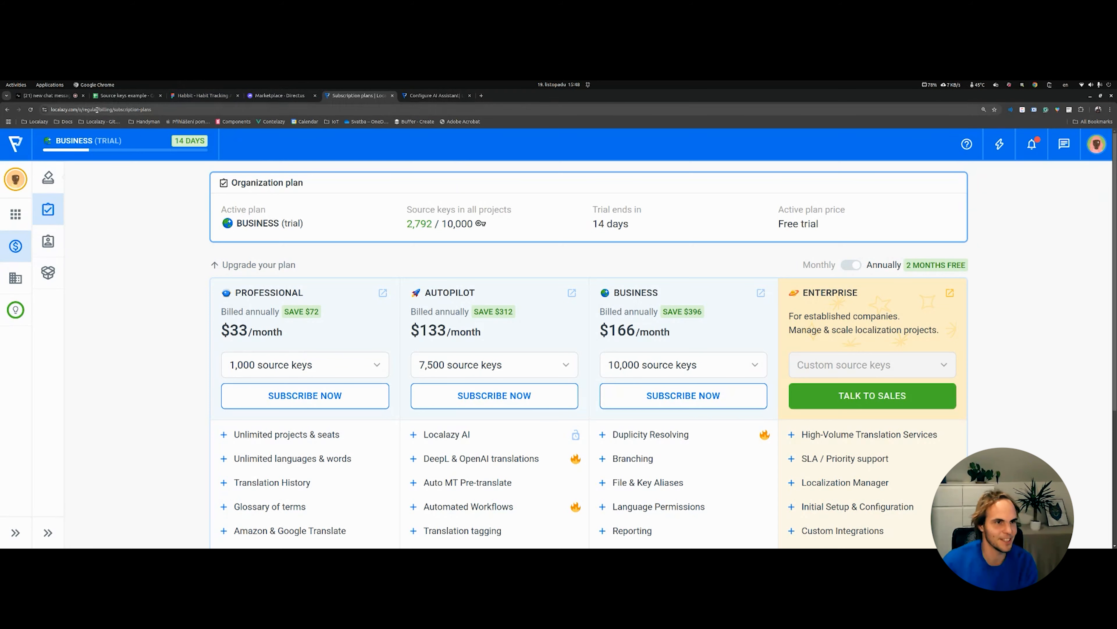
Step: Close the AI assistant configuration page and open the Figma demo project from the organization's projects
{"action": "left_click", "coordinate": [228, 95]}
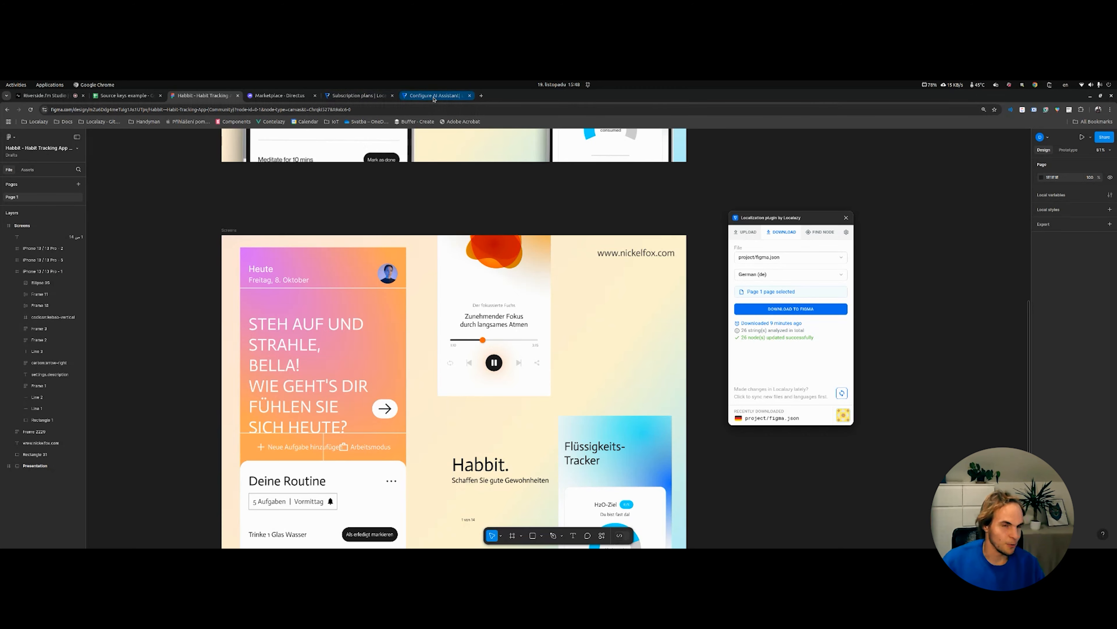
{"action": "left_click", "coordinate": [469, 95]}
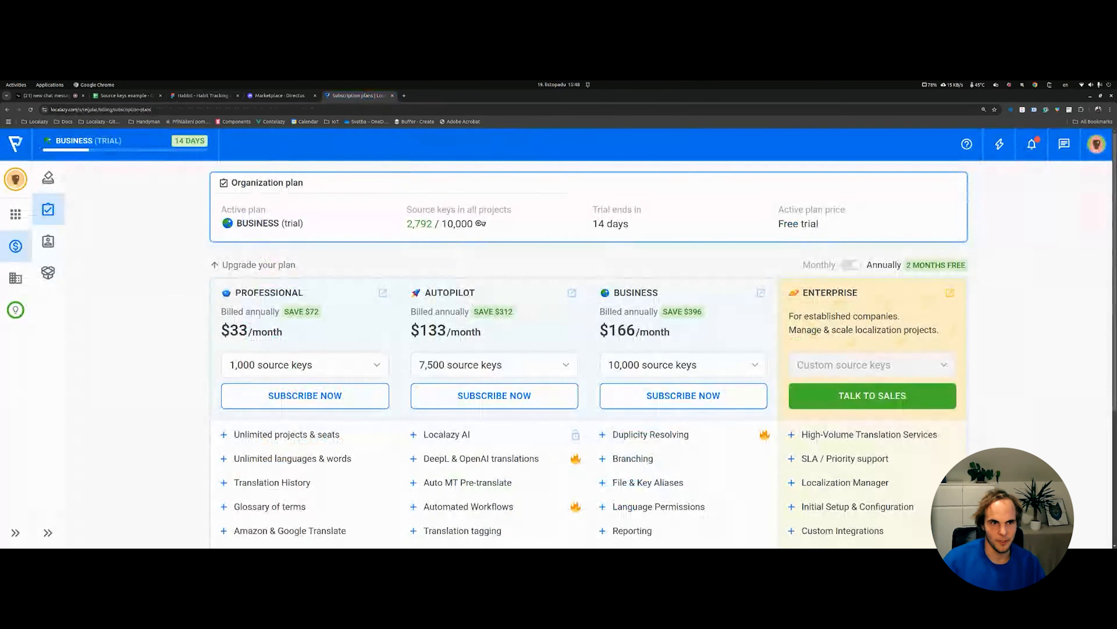
{"action": "left_click", "coordinate": [15, 213]}
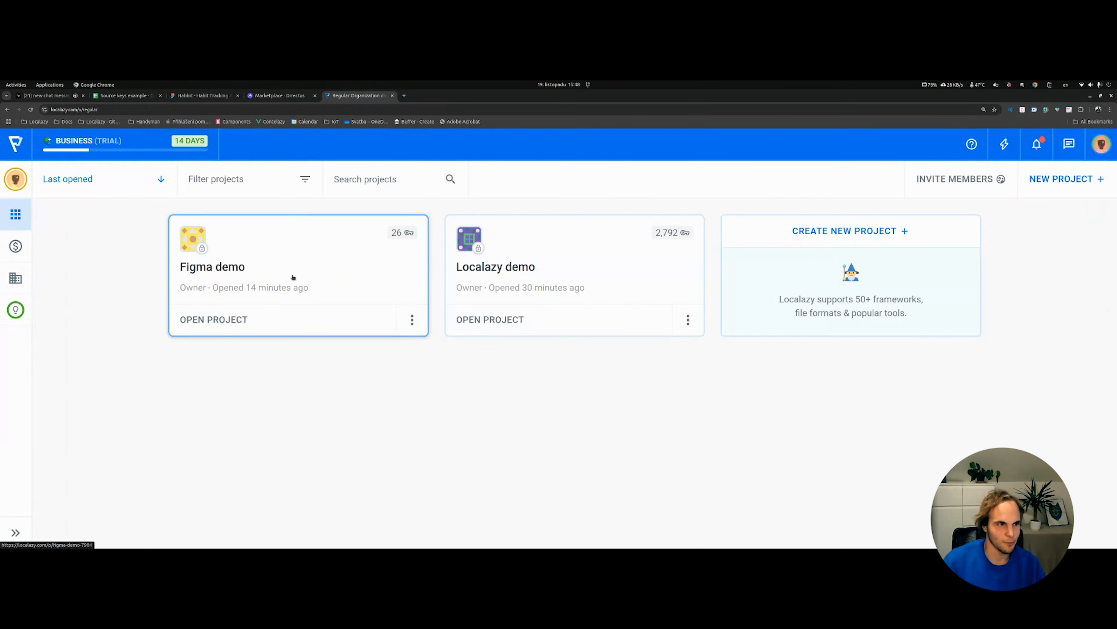
{"action": "left_click", "coordinate": [355, 284]}
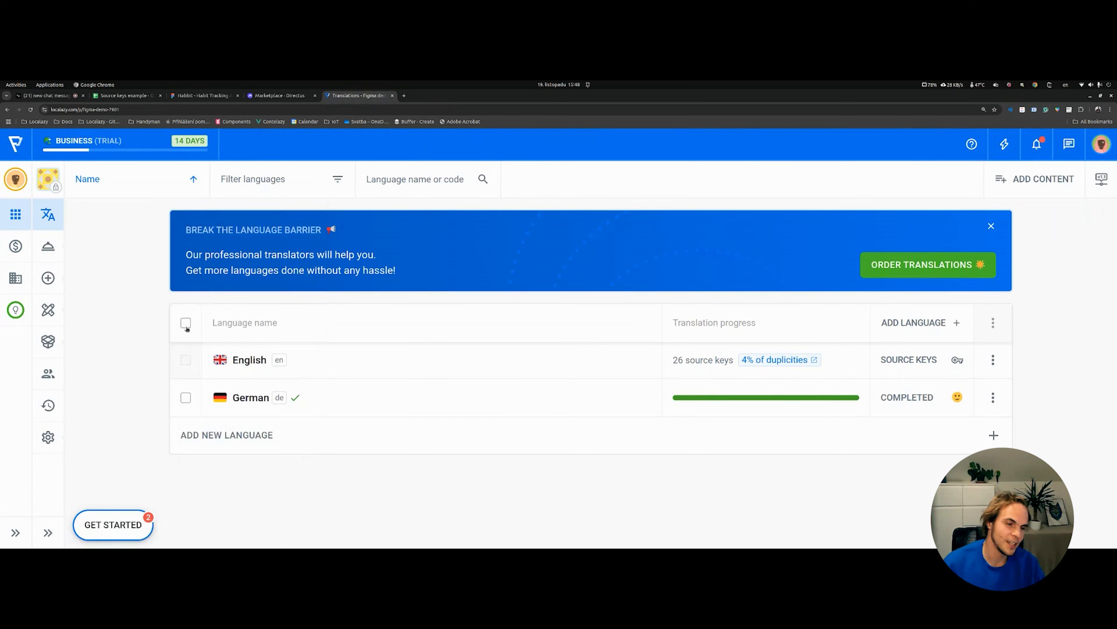
{"action": "left_click", "coordinate": [302, 198]}
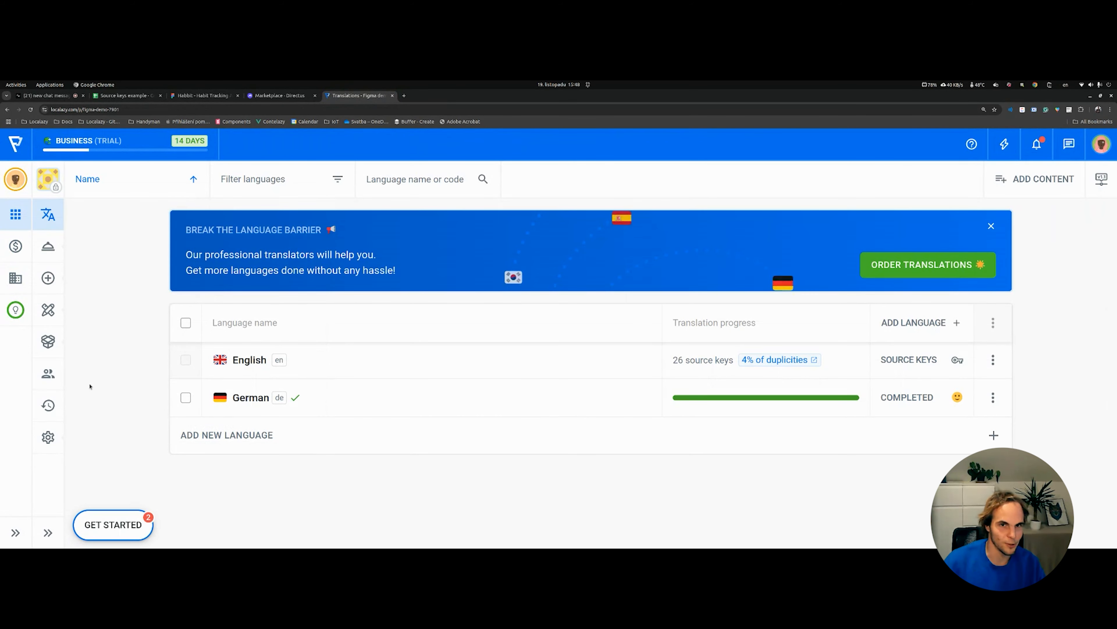
Step: Open the Workflows page from the Figma demo project's settings
{"action": "left_click", "coordinate": [48, 533]}
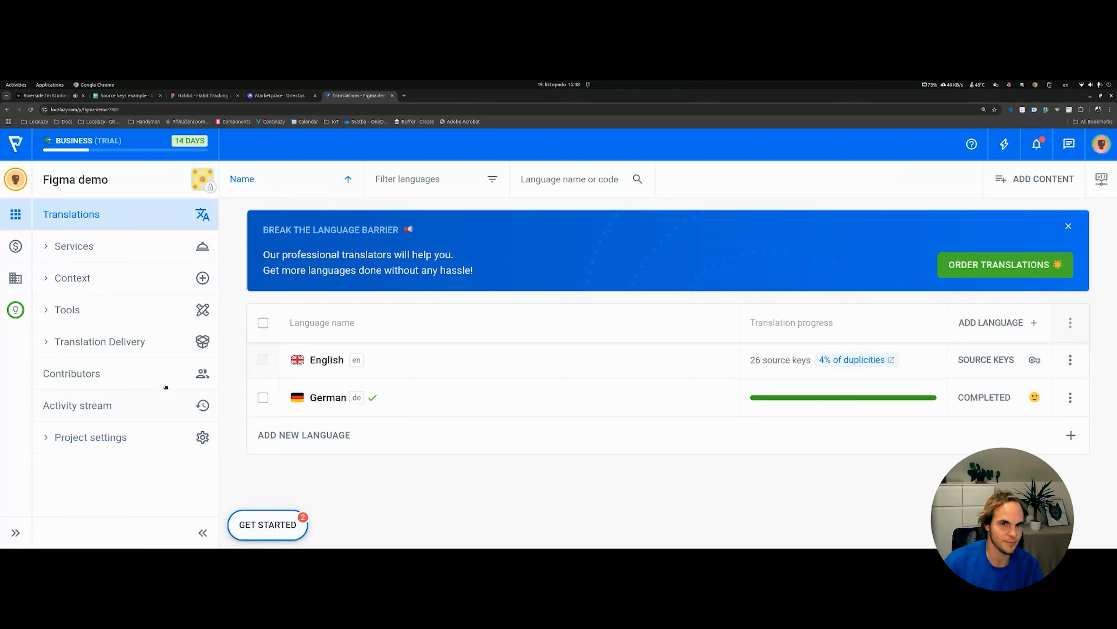
{"action": "left_click", "coordinate": [121, 436]}
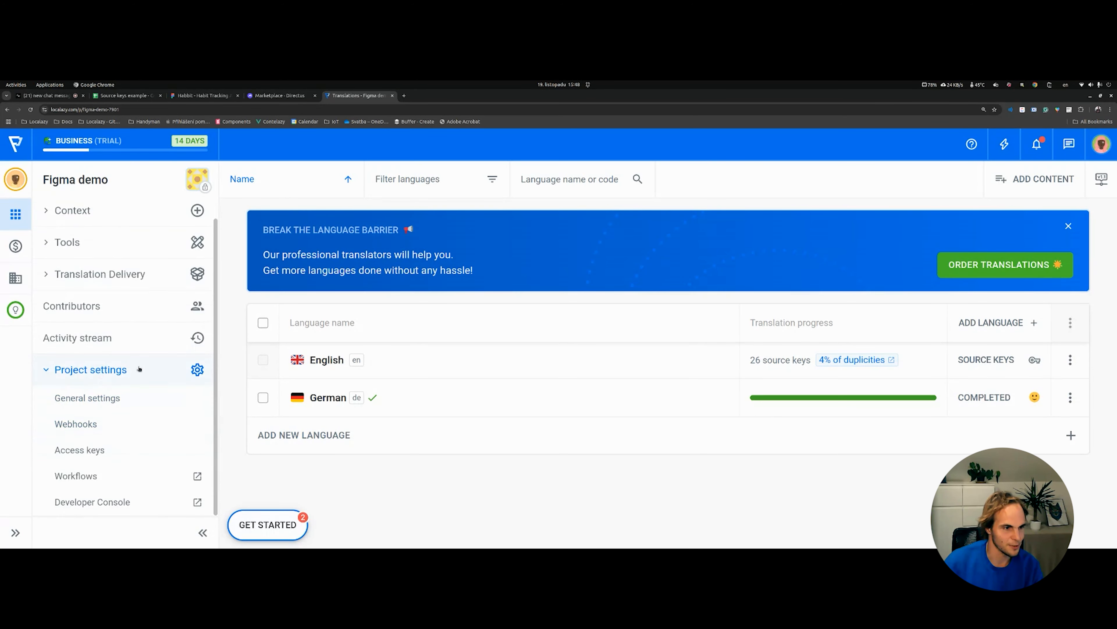
{"action": "left_click", "coordinate": [118, 474]}
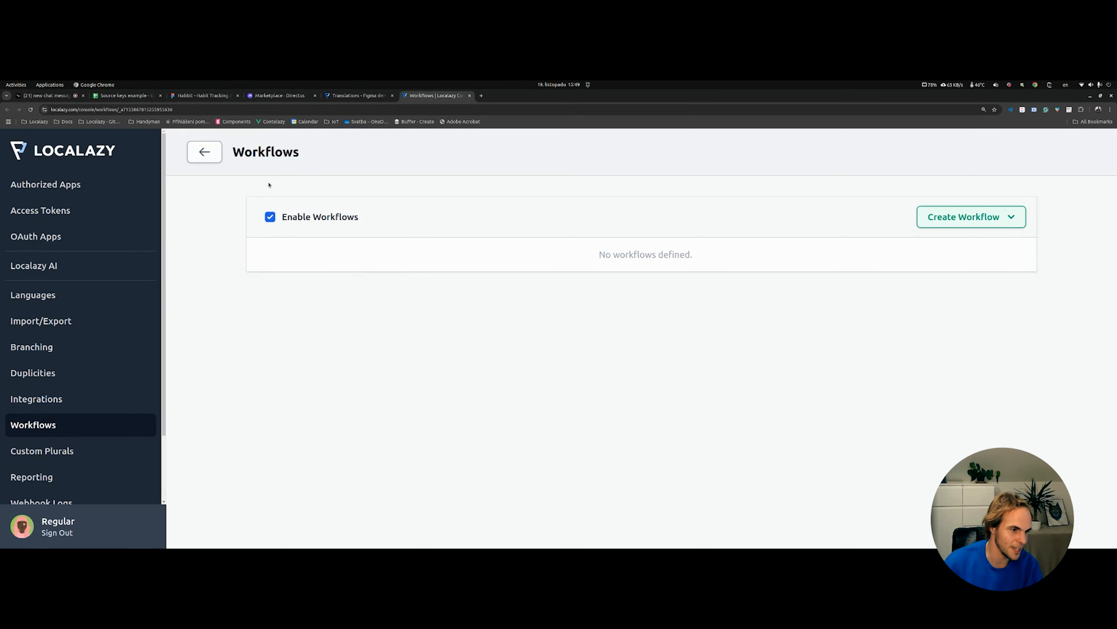
{"action": "left_click_drag", "start_coordinate": [245, 152], "coordinate": [300, 153]}
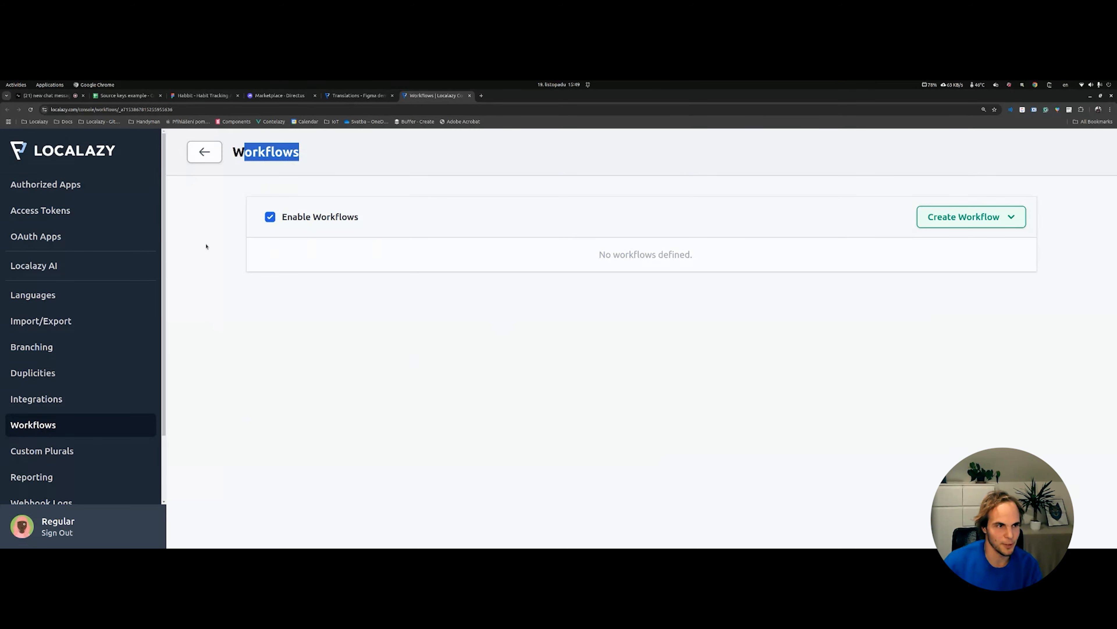
{"action": "scroll", "coordinate": [108, 378], "scroll_direction": "down", "scroll_amount": 2}
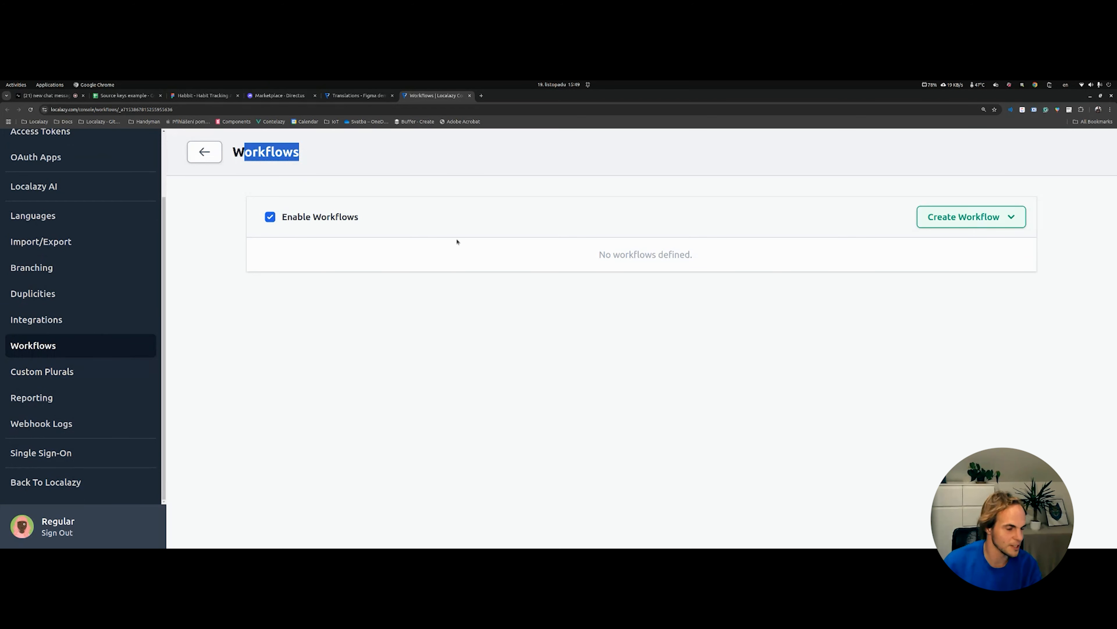
Step: Create an Automatic MT pretranslate workflow named "Automated MT translations" and enable it
{"action": "left_click", "coordinate": [945, 220]}
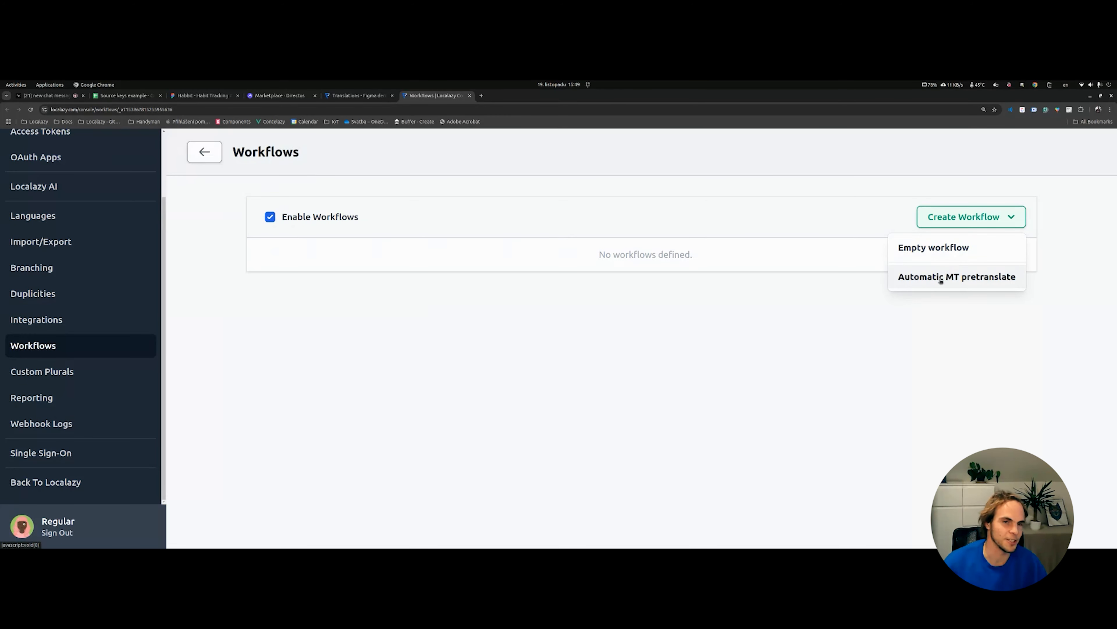
{"action": "left_click", "coordinate": [929, 276]}
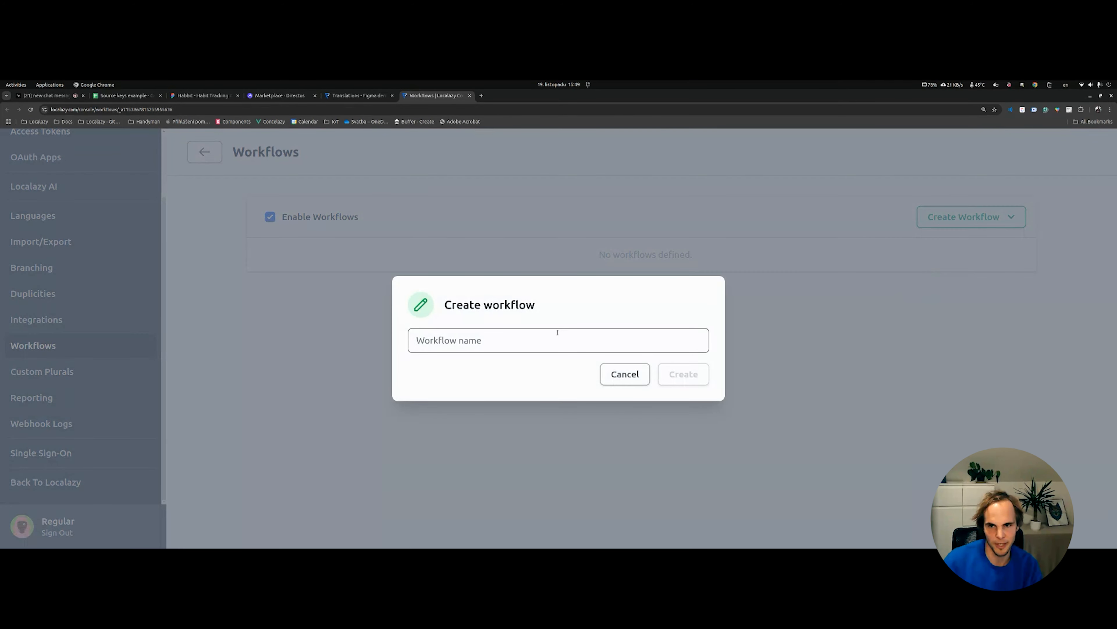
{"action": "type", "text": "Automa"}
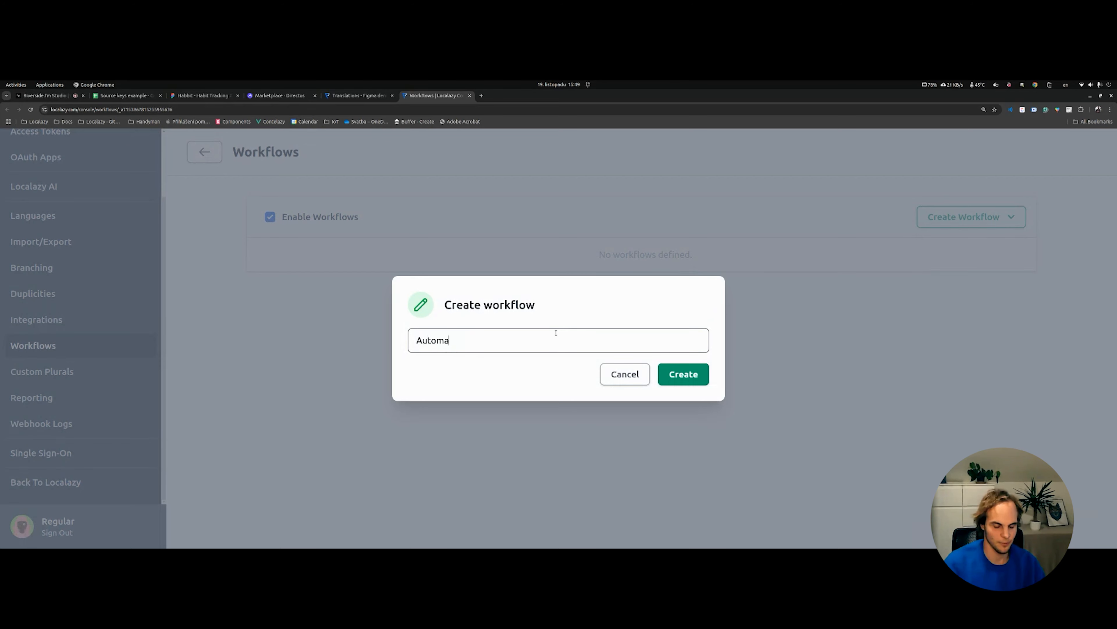
{"action": "type", "text": "ted MT translations"}
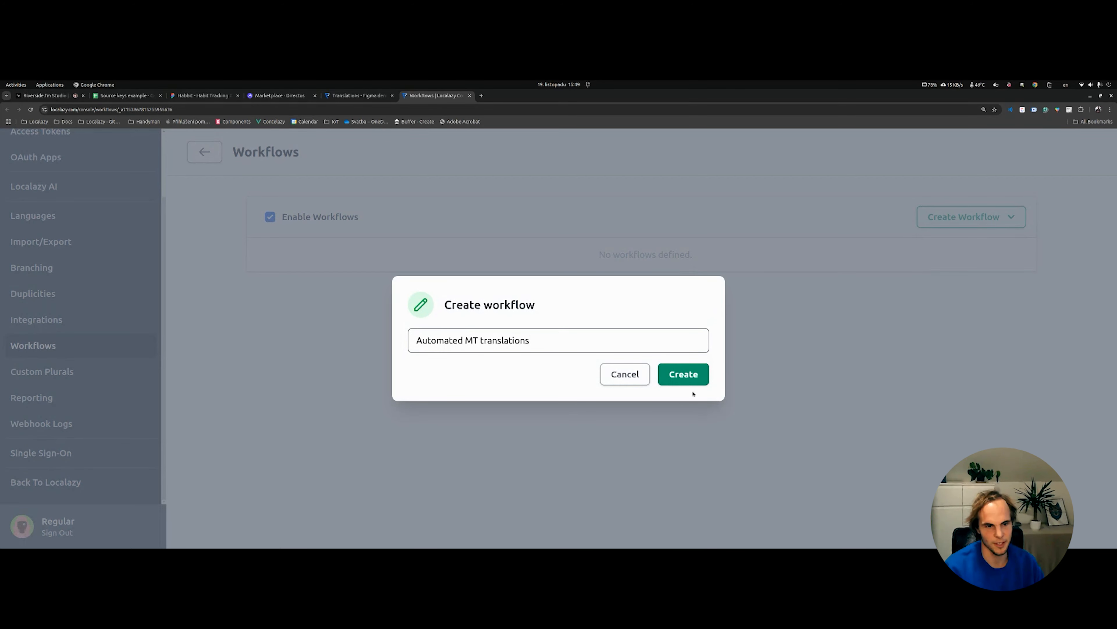
{"action": "left_click", "coordinate": [686, 376]}
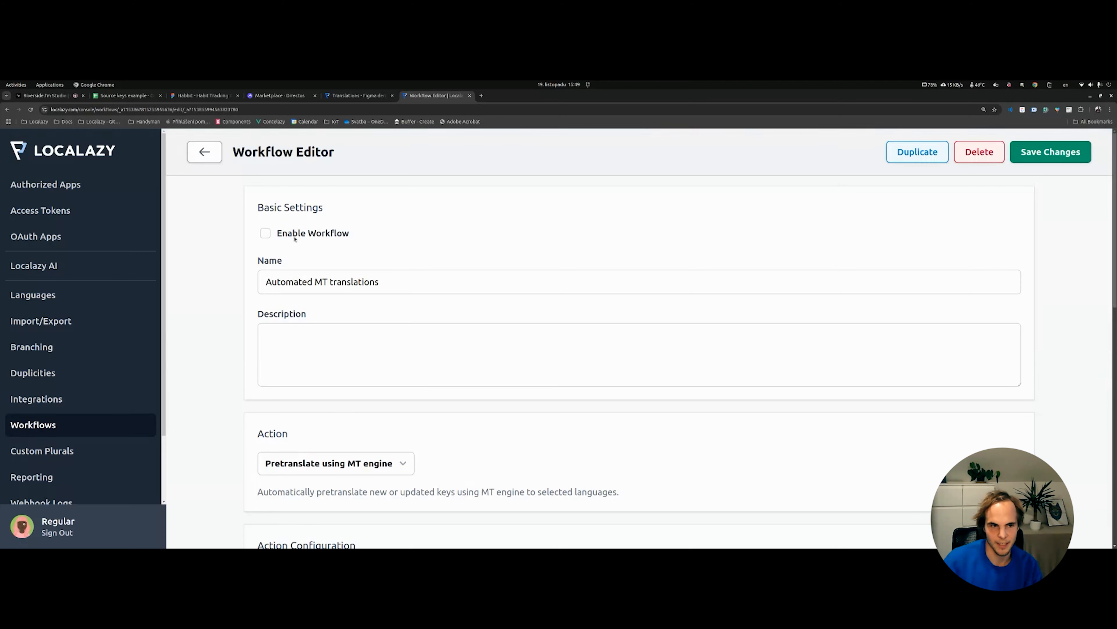
{"action": "left_click", "coordinate": [265, 233]}
Step: Examine the actions a workflow can perform, leaving Pretranslate using MT engine selected
{"action": "scroll", "coordinate": [370, 406], "scroll_direction": "down", "scroll_amount": 2}
{"action": "scroll", "coordinate": [370, 406], "scroll_direction": "down", "scroll_amount": 1}
{"action": "scroll", "coordinate": [334, 388], "scroll_direction": "up", "scroll_amount": 1}
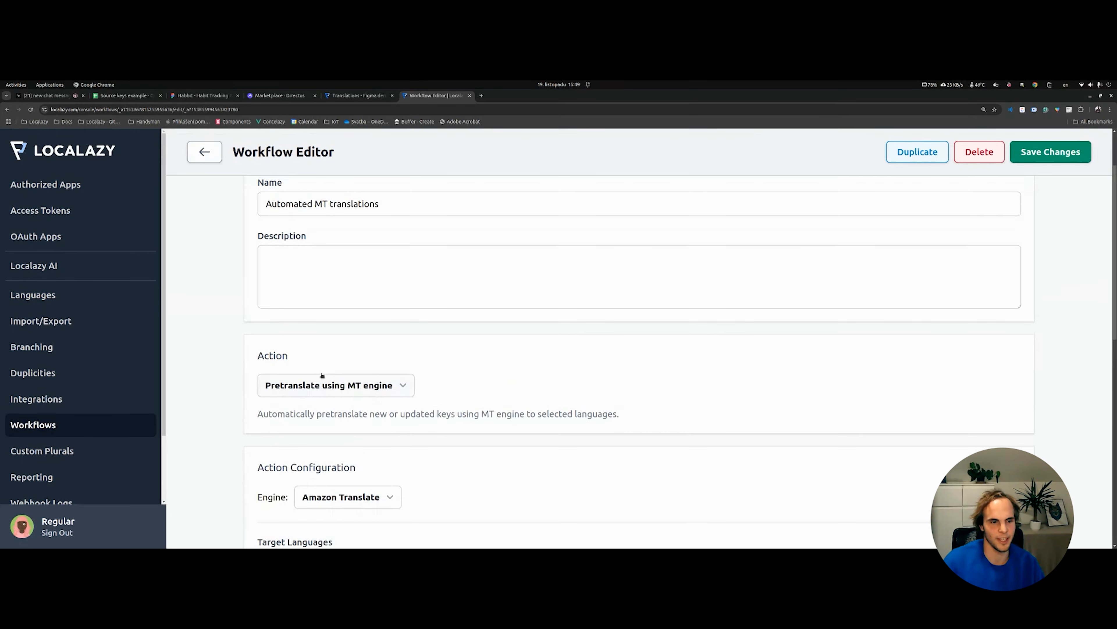
{"action": "left_click", "coordinate": [357, 387]}
{"action": "scroll", "coordinate": [360, 389], "scroll_direction": "down", "scroll_amount": 1}
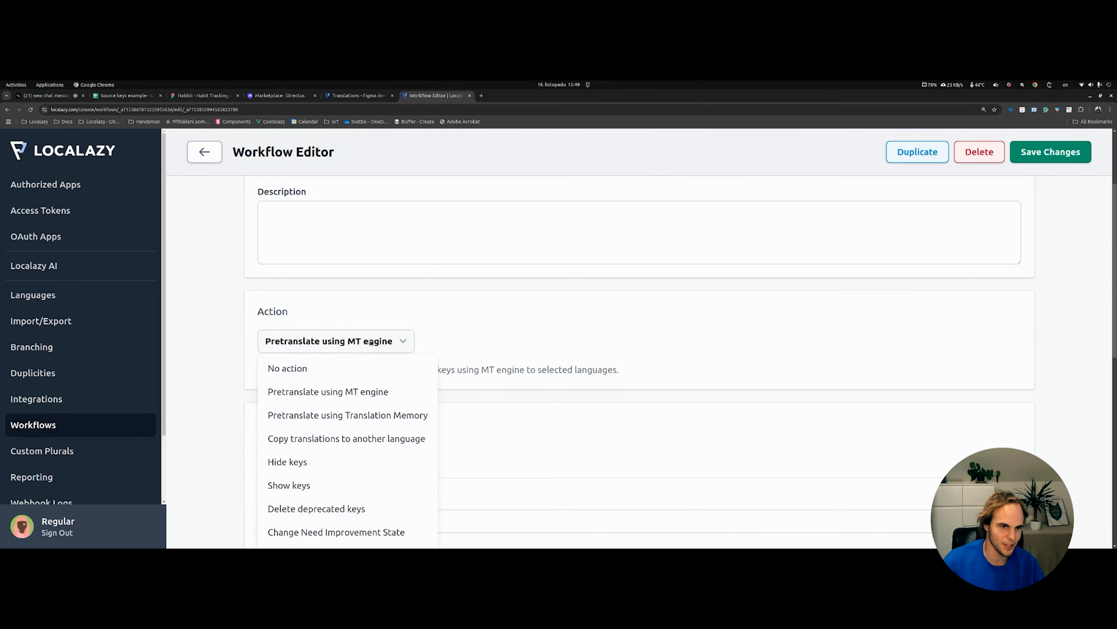
{"action": "scroll", "coordinate": [374, 348], "scroll_direction": "down", "scroll_amount": 2}
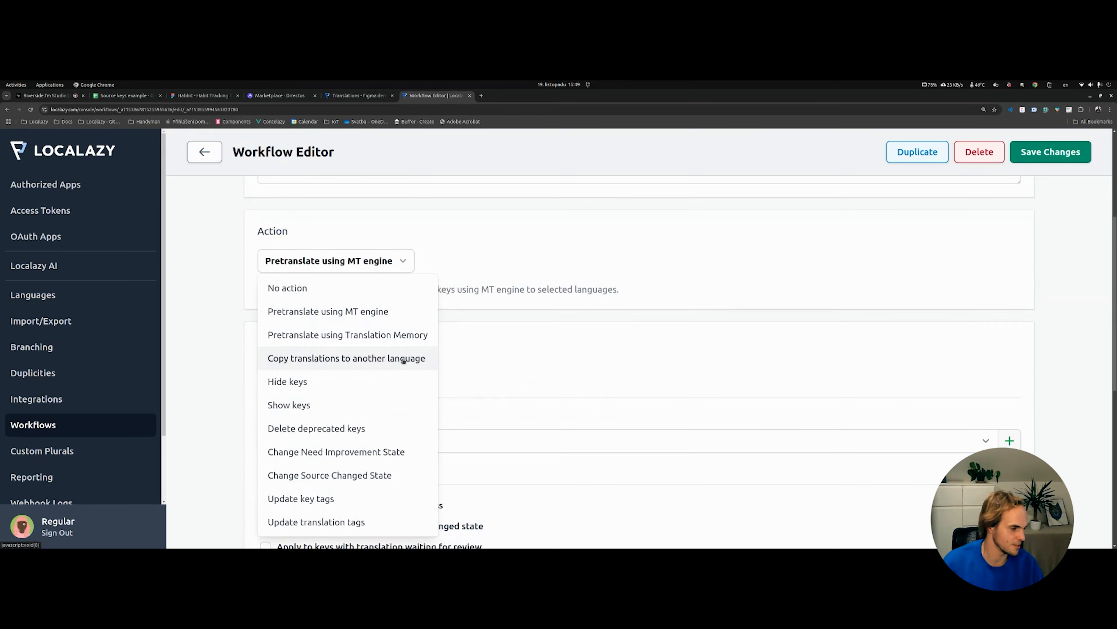
{"action": "scroll", "coordinate": [381, 346], "scroll_direction": "down", "scroll_amount": 1}
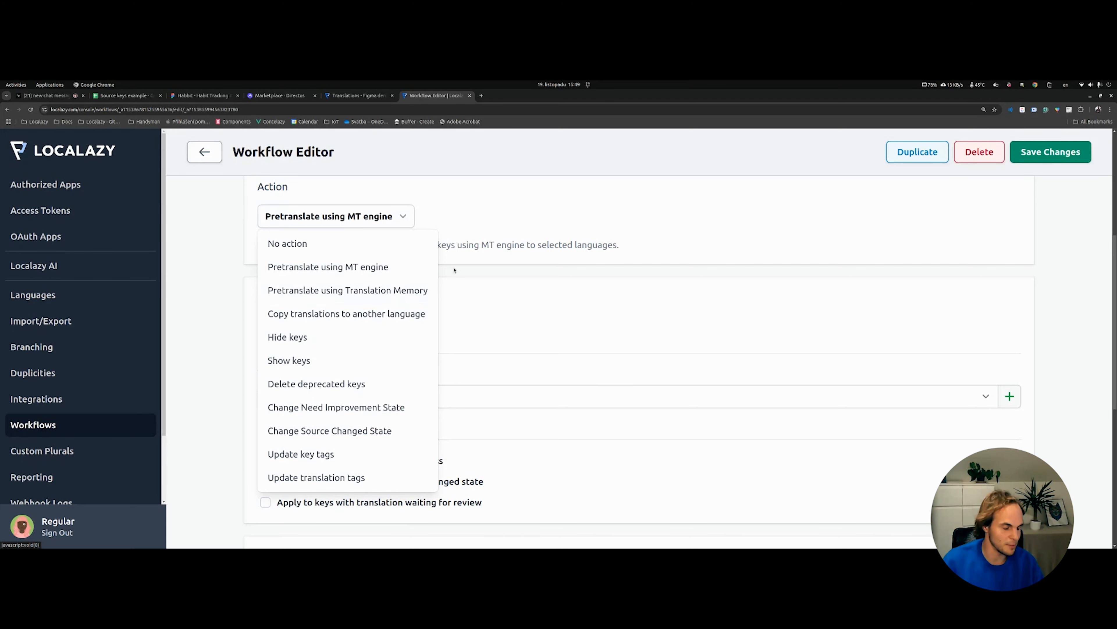
{"action": "left_click", "coordinate": [484, 216]}
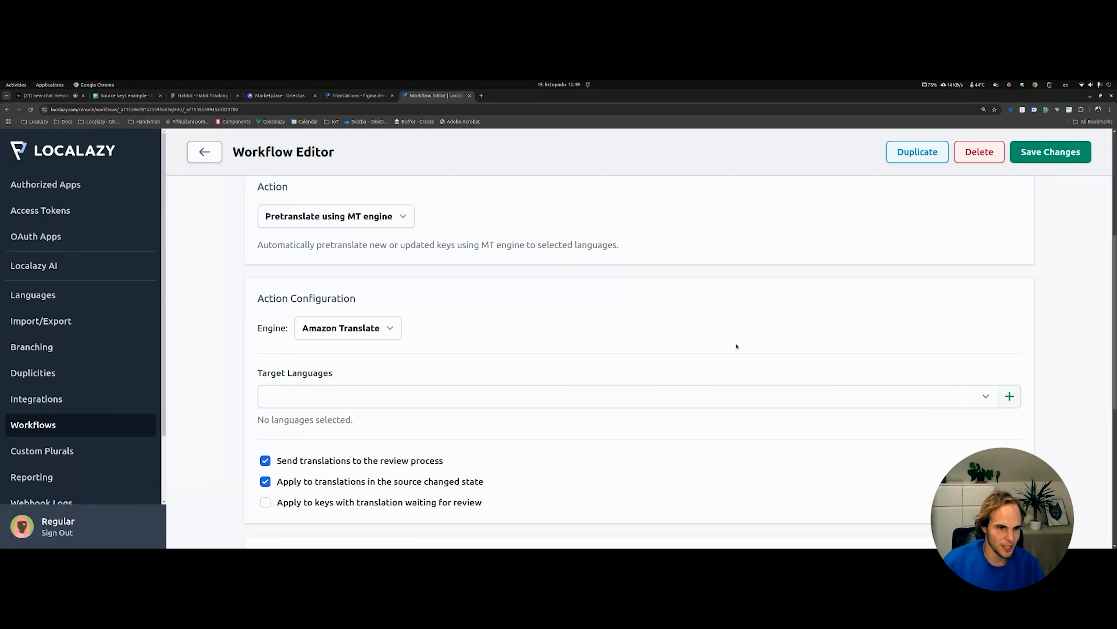
Step: Add Spanish [es] as the workflow's target language and turn off sending translations to the review process
{"action": "left_click", "coordinate": [905, 394]}
{"action": "type", "text": "sp"}
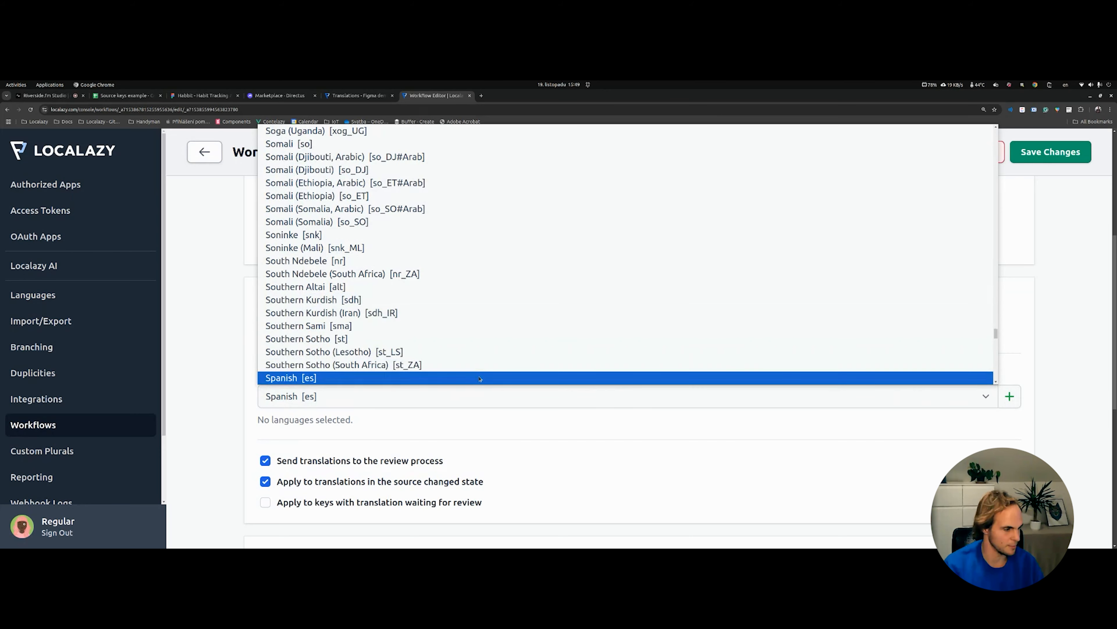
{"action": "left_click", "coordinate": [550, 377]}
{"action": "left_click", "coordinate": [1009, 398]}
{"action": "scroll", "coordinate": [312, 340], "scroll_direction": "down", "scroll_amount": 3}
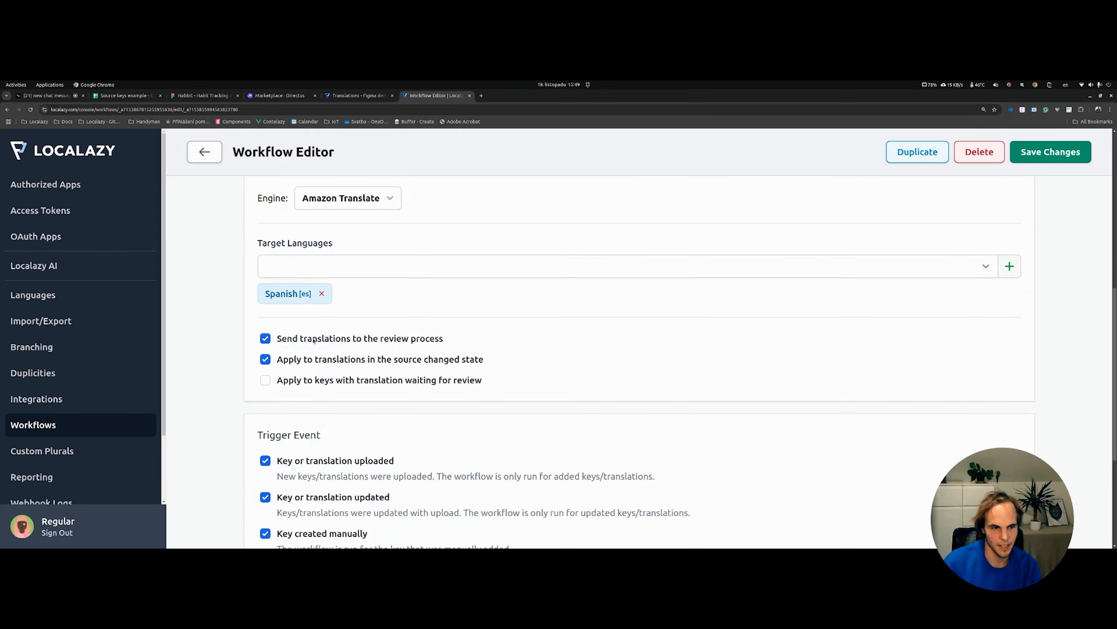
{"action": "left_click", "coordinate": [315, 340]}
Step: Review the workflow's trigger events for uploaded, updated and manually created keys, along with its filter setting
{"action": "scroll", "coordinate": [387, 379], "scroll_direction": "down", "scroll_amount": 3}
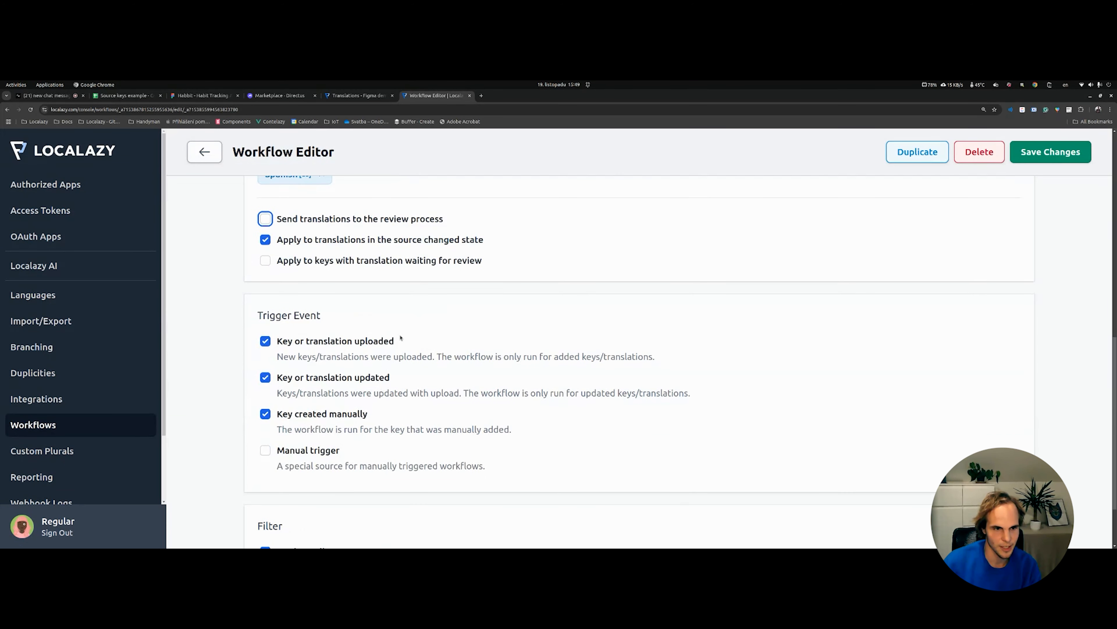
{"action": "left_click_drag", "start_coordinate": [267, 315], "coordinate": [328, 318]}
{"action": "left_click", "coordinate": [330, 320]}
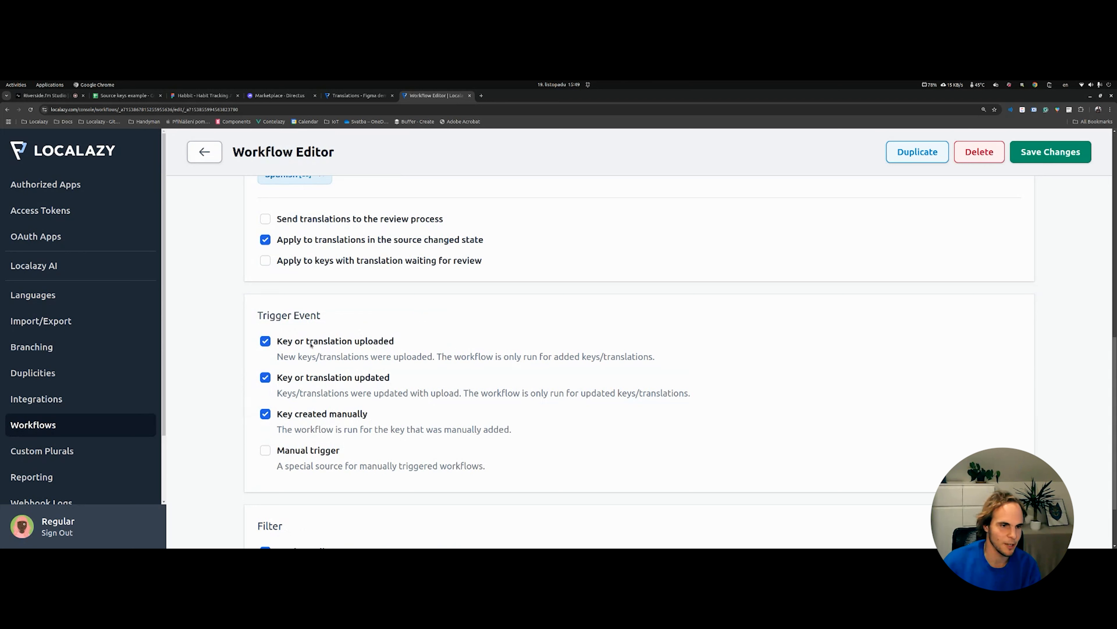
{"action": "left_click_drag", "start_coordinate": [409, 393], "coordinate": [277, 340]}
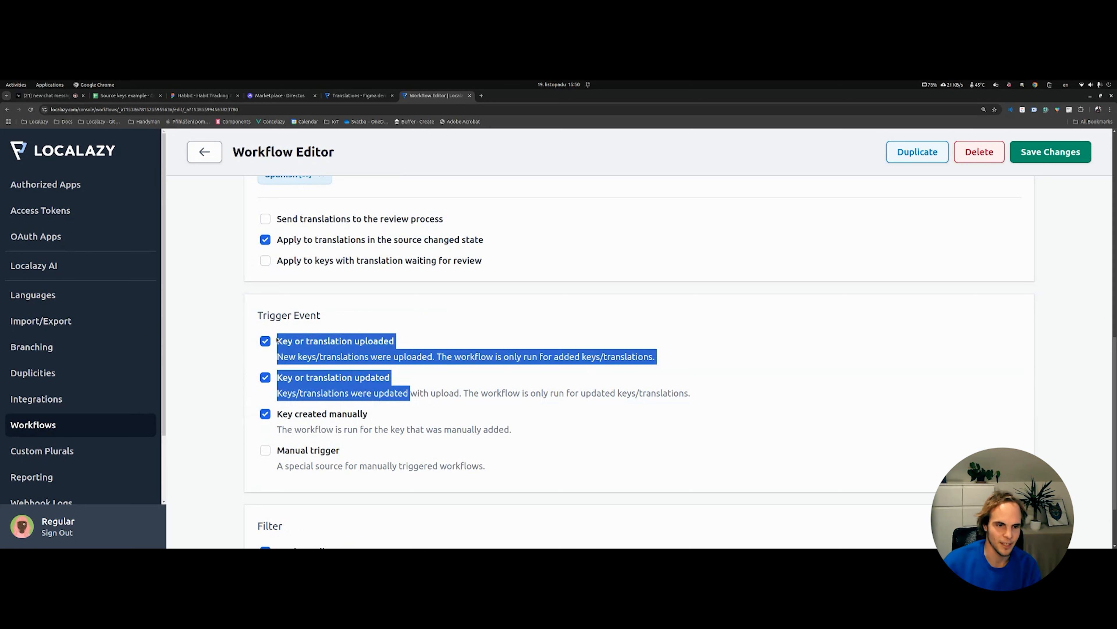
{"action": "left_click", "coordinate": [506, 372]}
{"action": "scroll", "coordinate": [510, 383], "scroll_direction": "down", "scroll_amount": 3}
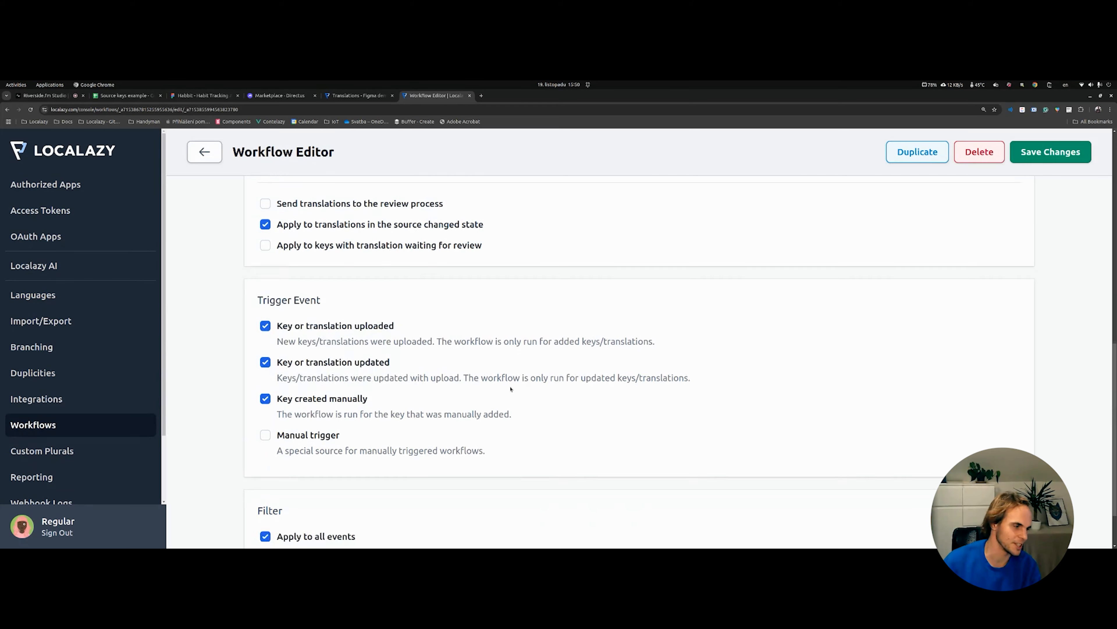
Step: Save the workflow and return to the Figma demo project's translations page
{"action": "left_click", "coordinate": [1050, 152]}
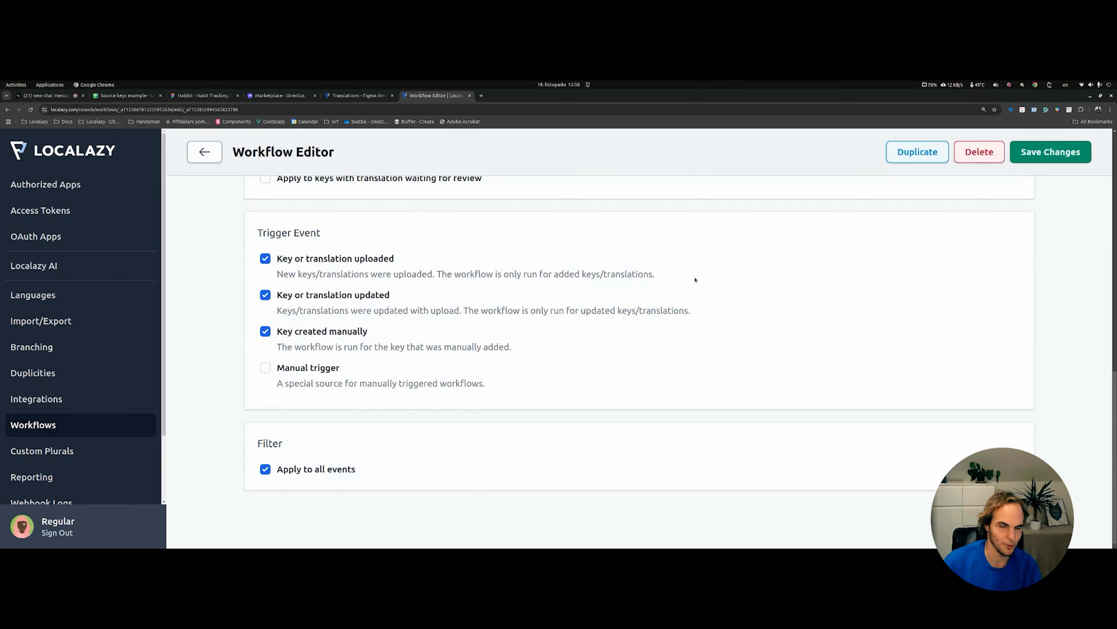
{"action": "left_click_drag", "start_coordinate": [424, 286], "coordinate": [306, 283]}
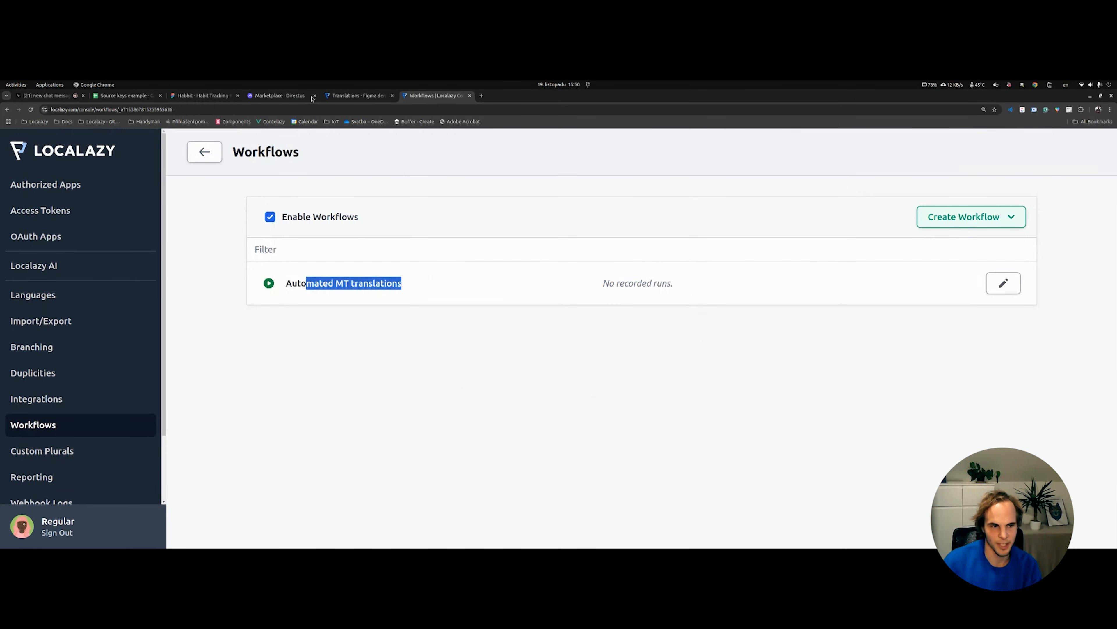
{"action": "left_click", "coordinate": [331, 97]}
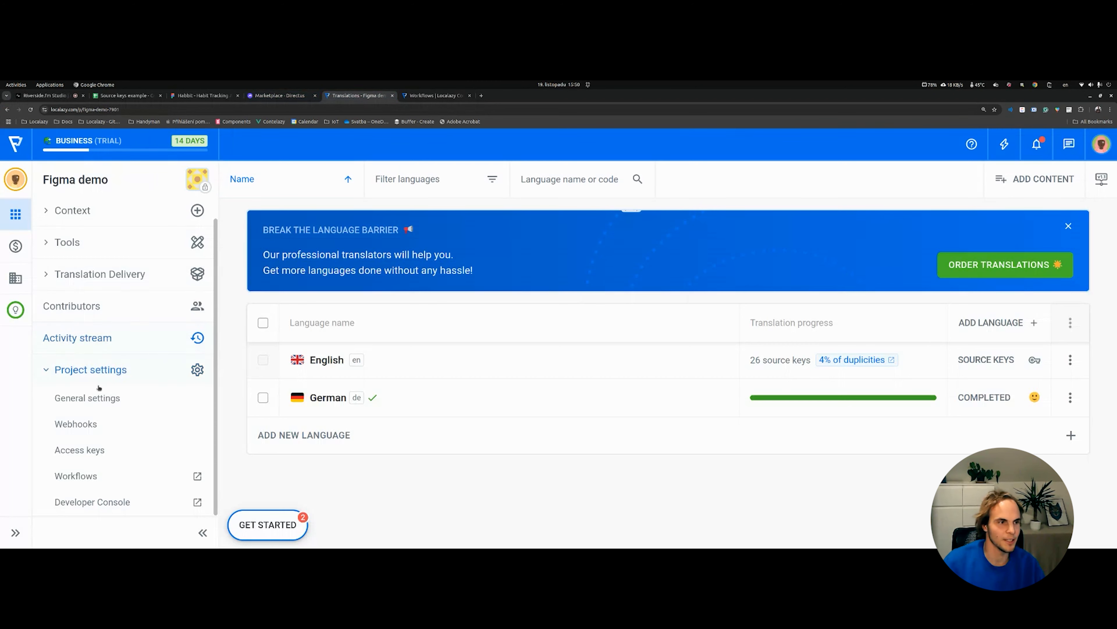
Step: Delete the figma.json file from the Figma demo project's file management
{"action": "left_click", "coordinate": [67, 309]}
{"action": "left_click", "coordinate": [89, 338]}
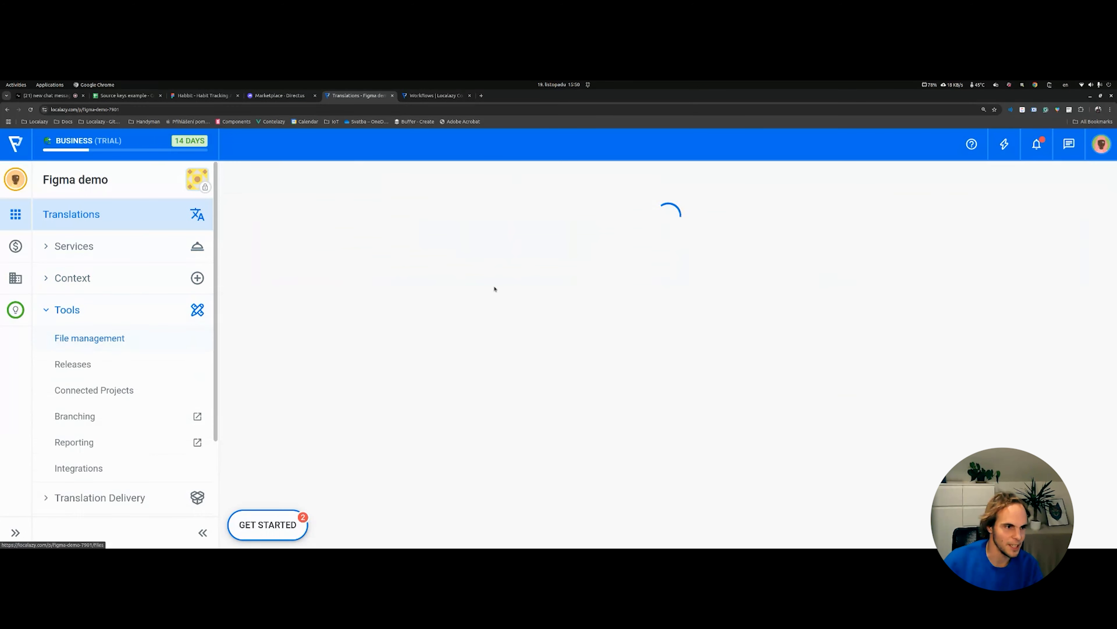
{"action": "left_click", "coordinate": [247, 229]}
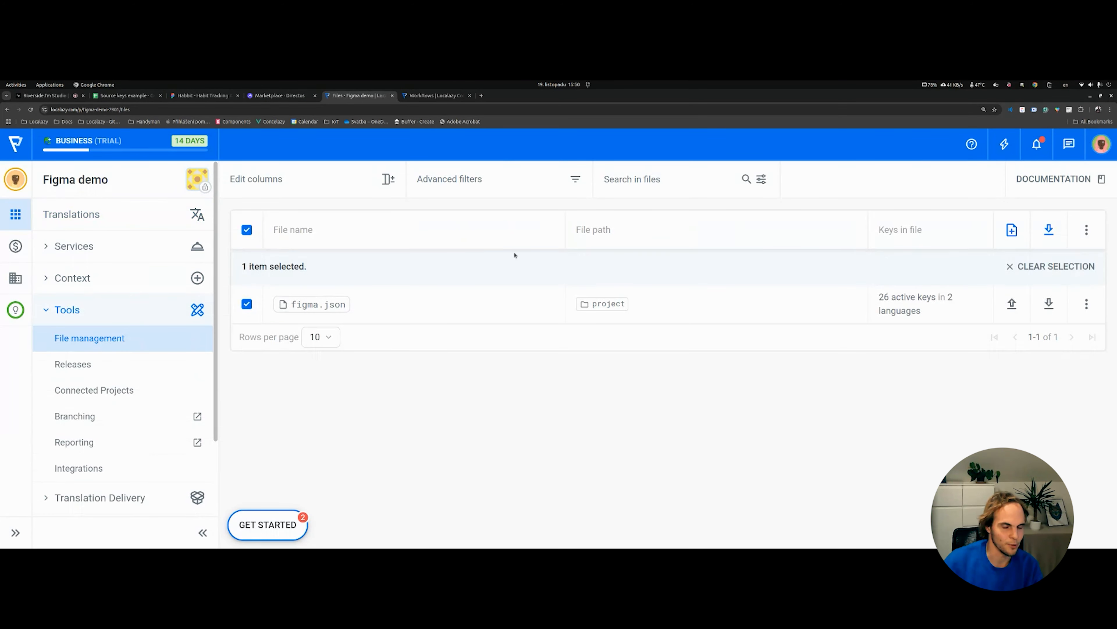
{"action": "left_click", "coordinate": [1087, 230]}
{"action": "left_click", "coordinate": [981, 409]}
{"action": "left_click", "coordinate": [686, 273]}
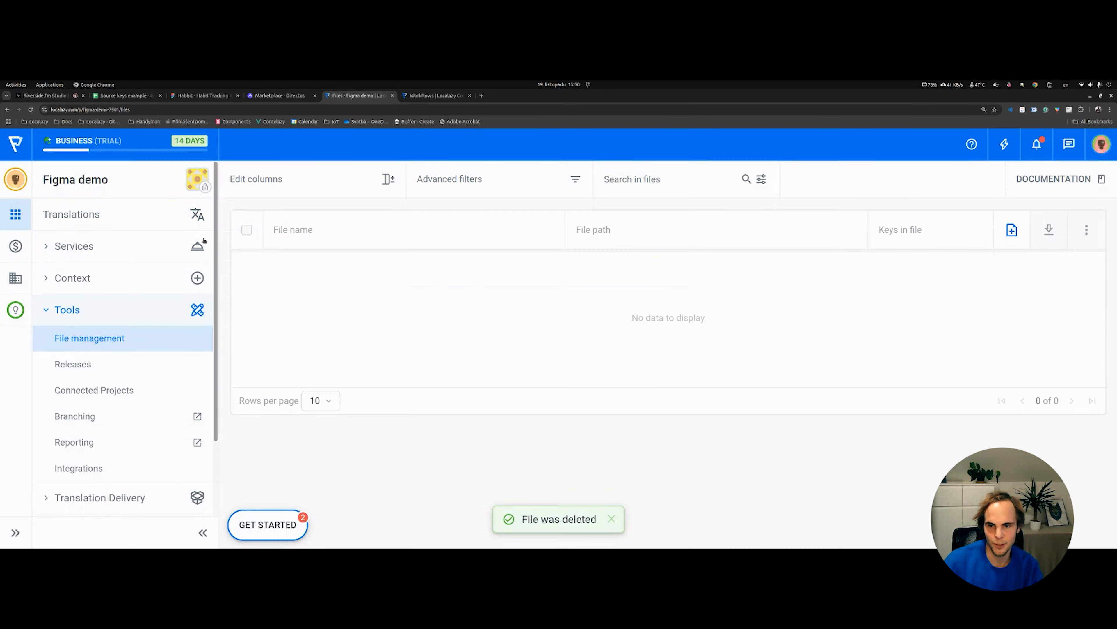
Step: Add Spanish (es) to the Figma demo project's languages with machine pre-translation turned off
{"action": "left_click", "coordinate": [71, 214]}
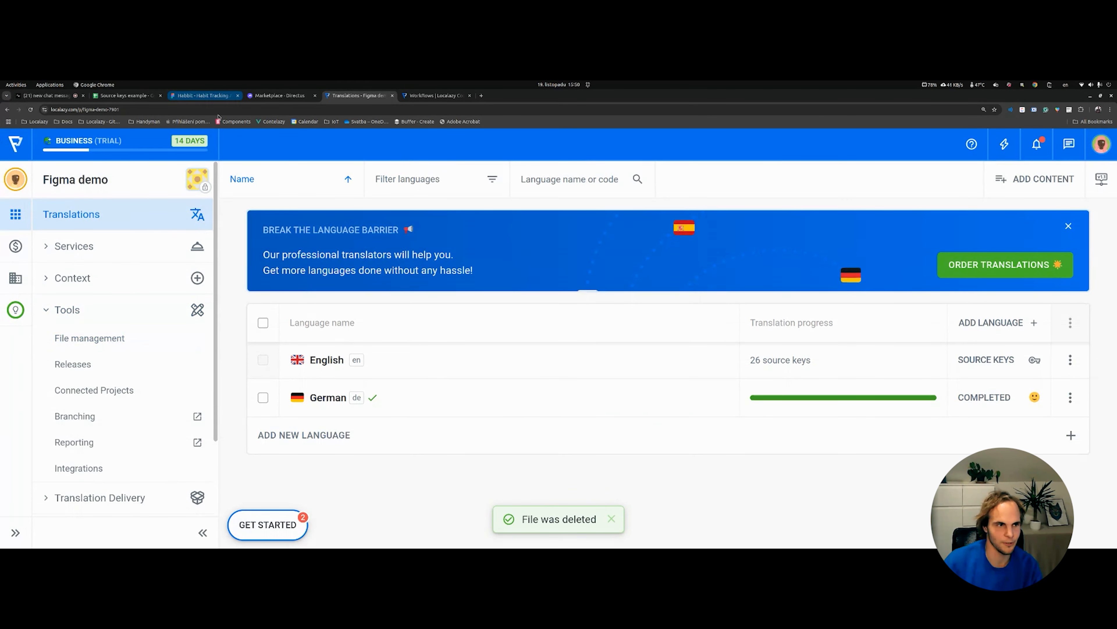
{"action": "left_click", "coordinate": [992, 322]}
{"action": "left_click", "coordinate": [540, 284]}
{"action": "type", "text": "spanish"}
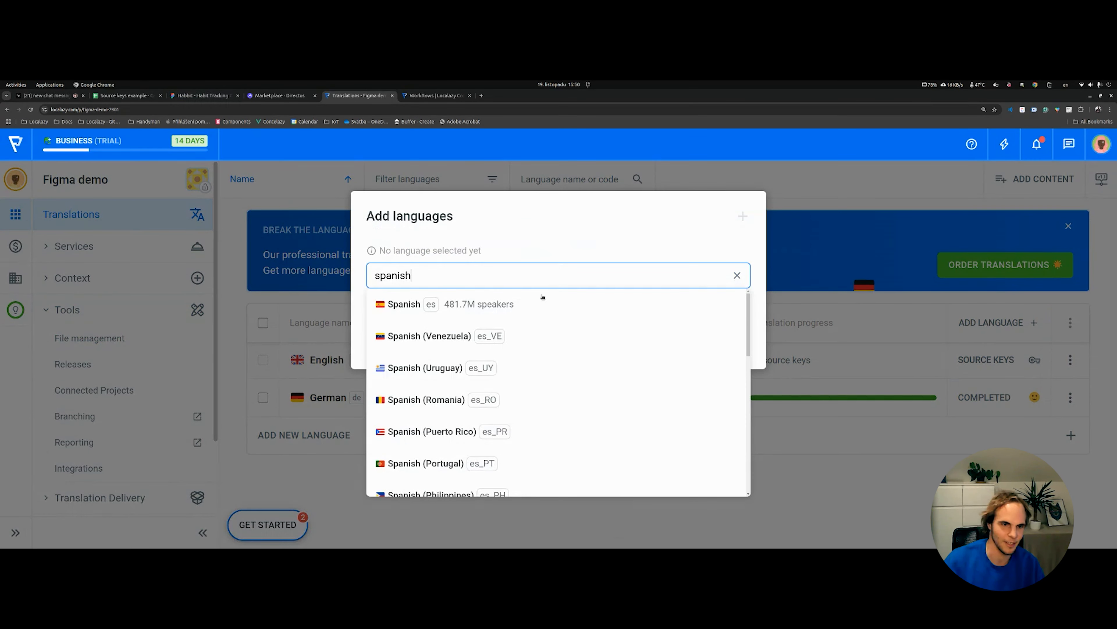
{"action": "left_click", "coordinate": [542, 300]}
{"action": "left_click", "coordinate": [371, 308]}
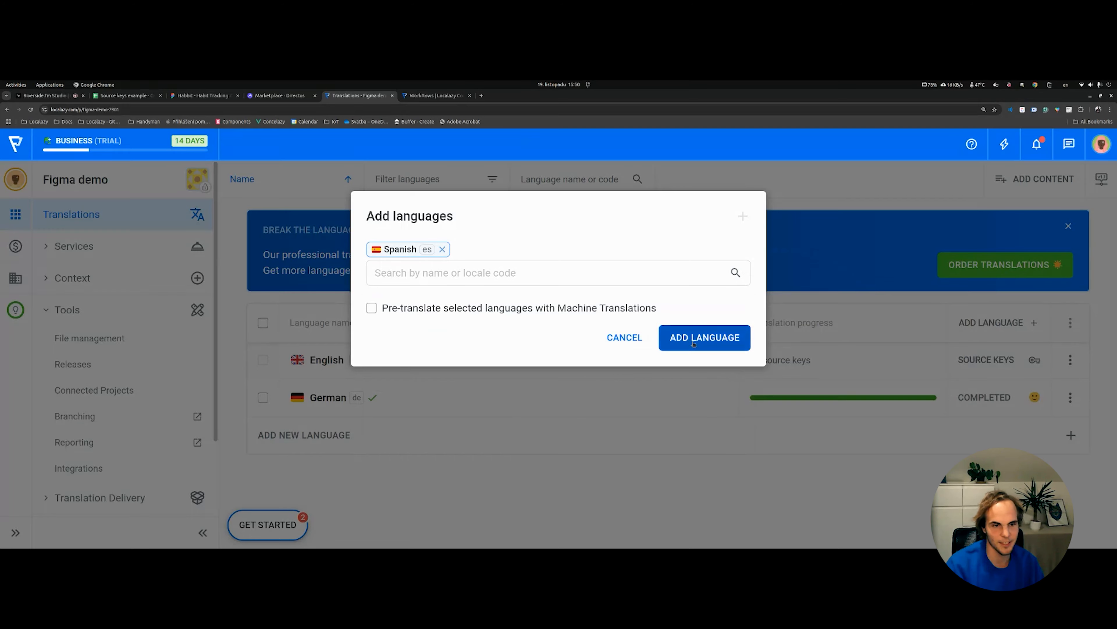
{"action": "left_click", "coordinate": [705, 338]}
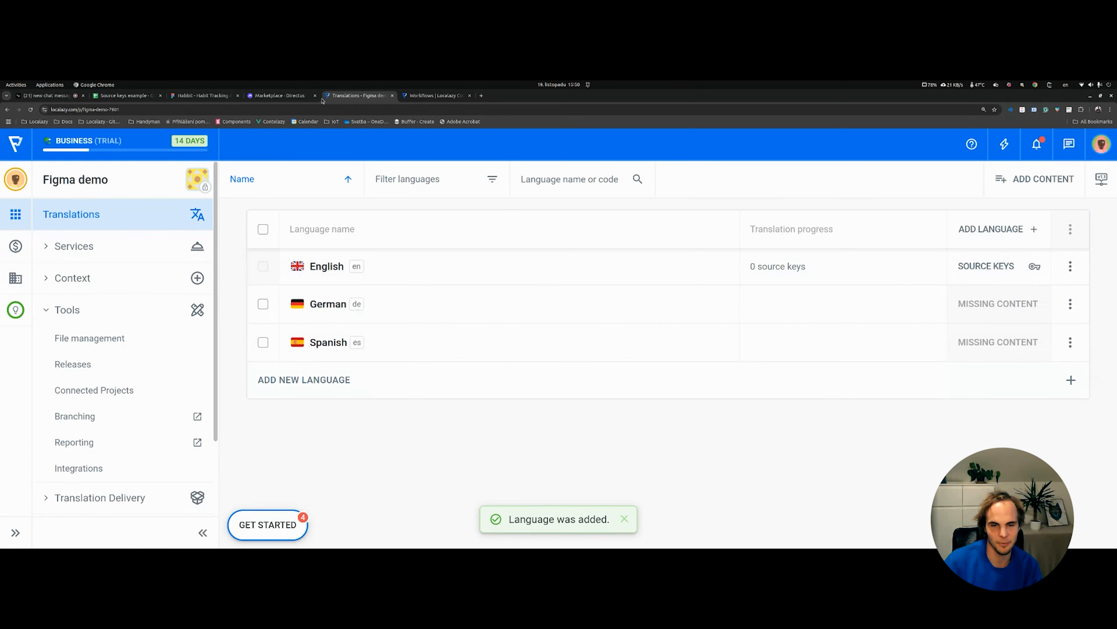
Step: Switch to the Habbit design in Figma and undo the German translation download on the Screens frame
{"action": "left_click", "coordinate": [202, 95]}
{"action": "left_click", "coordinate": [415, 257]}
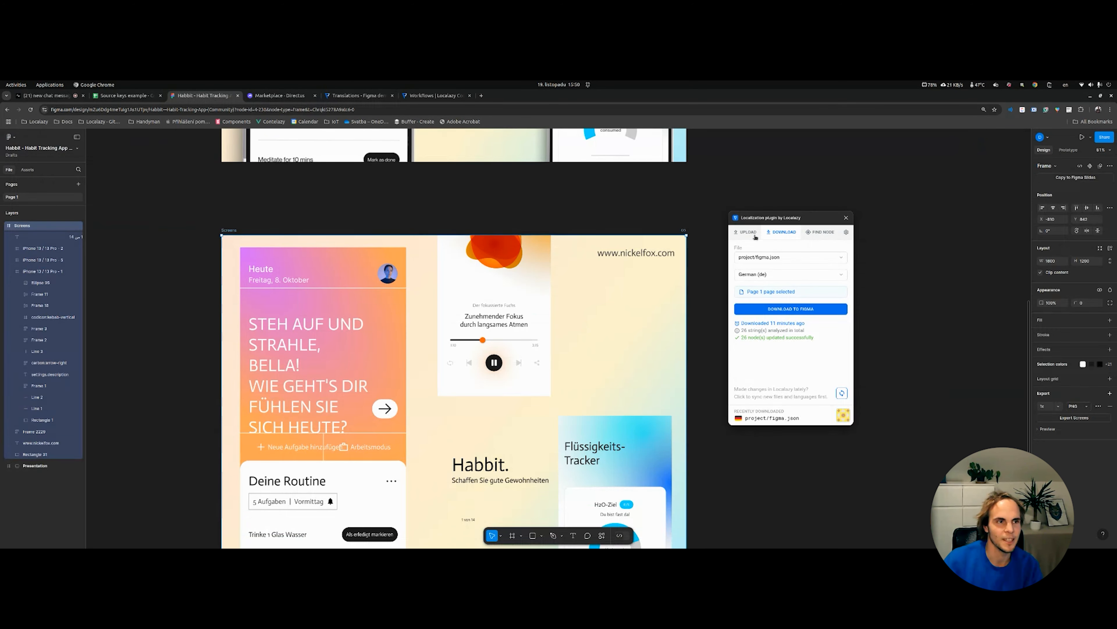
{"action": "left_click", "coordinate": [746, 232]}
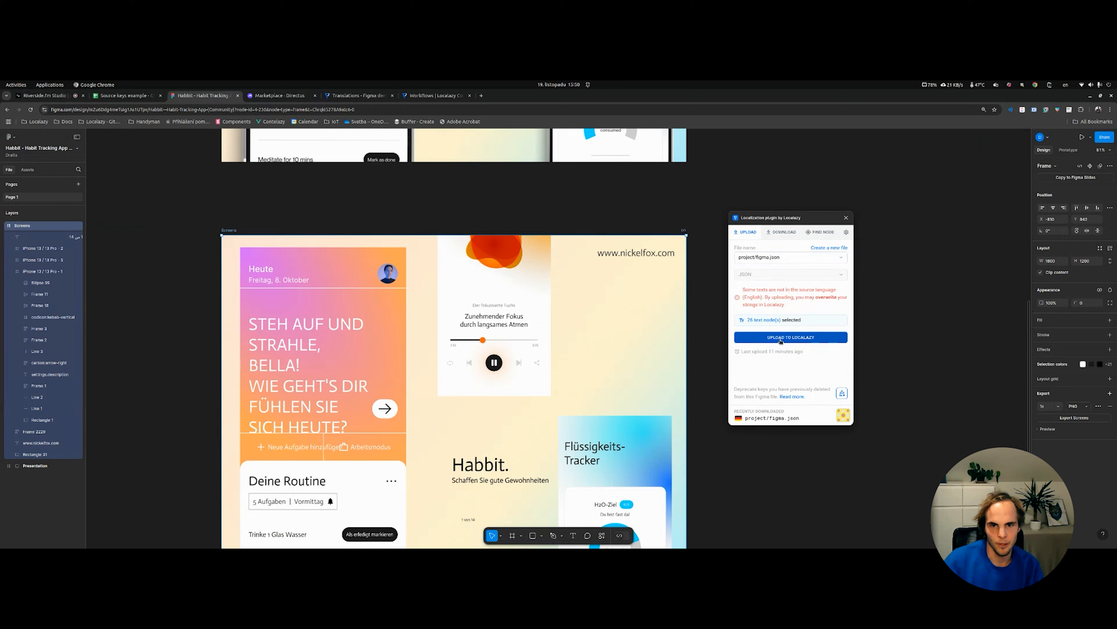
{"action": "left_click", "coordinate": [241, 227]}
{"action": "key", "text": "ctrl+z"}
{"action": "key", "text": "ctrl+z"}
{"action": "key", "text": "ctrl+z"}
{"action": "key", "text": "ctrl+z"}
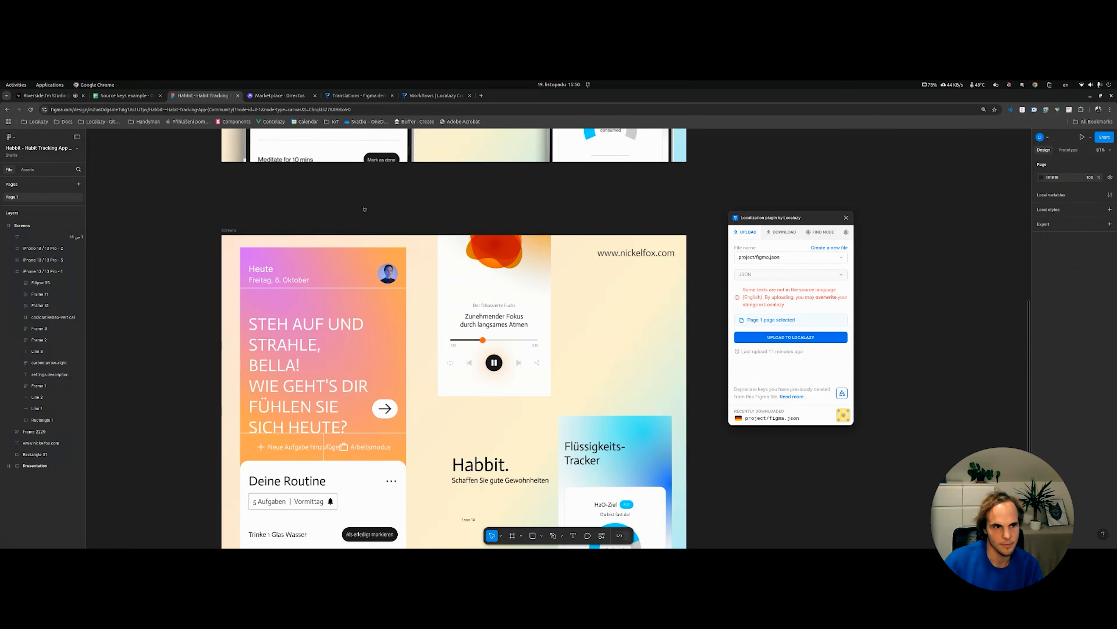
{"action": "key", "text": "ctrl+z"}
{"action": "key", "text": "ctrl+z"}
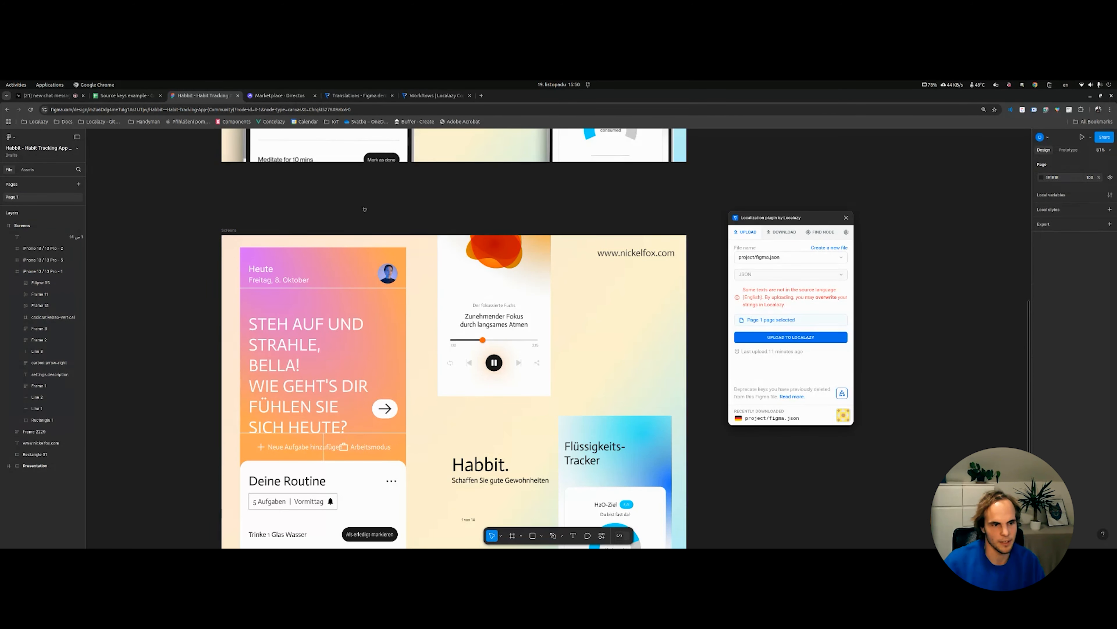
{"action": "key", "text": "ctrl+z"}
{"action": "key", "text": "ctrl+z"}
{"action": "key", "text": "ctrl+z"}
{"action": "key", "text": "ctrl+z"}
{"action": "key", "text": "ctrl+z"}
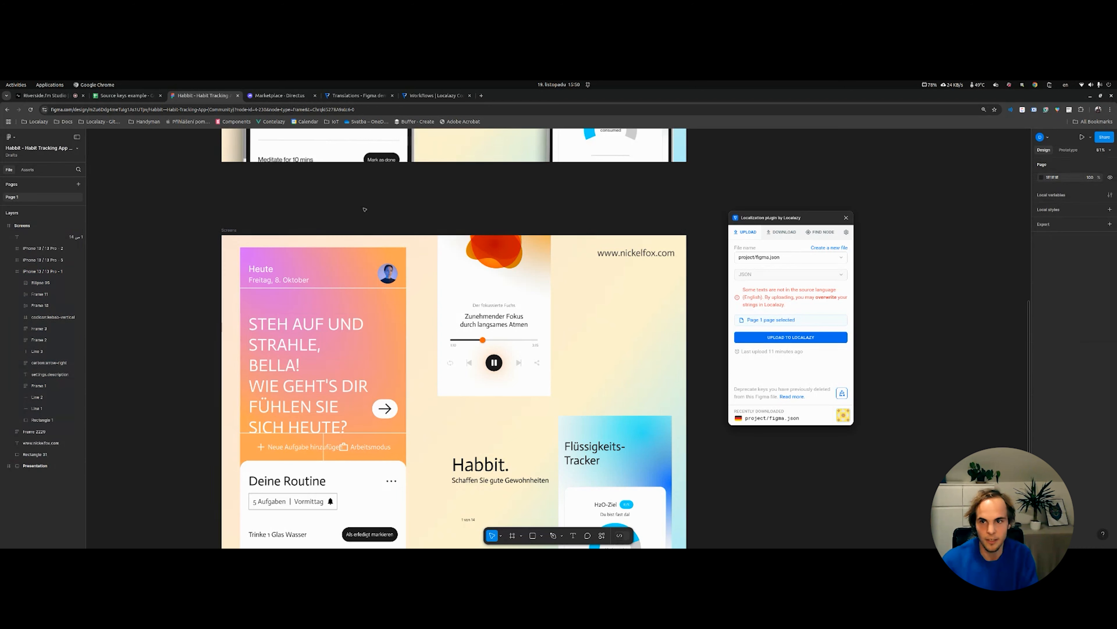
Step: Upload the Screens frame's texts to Localazy as project/figma.json and check the Spanish translation progress in the Figma demo project
{"action": "left_click", "coordinate": [229, 230]}
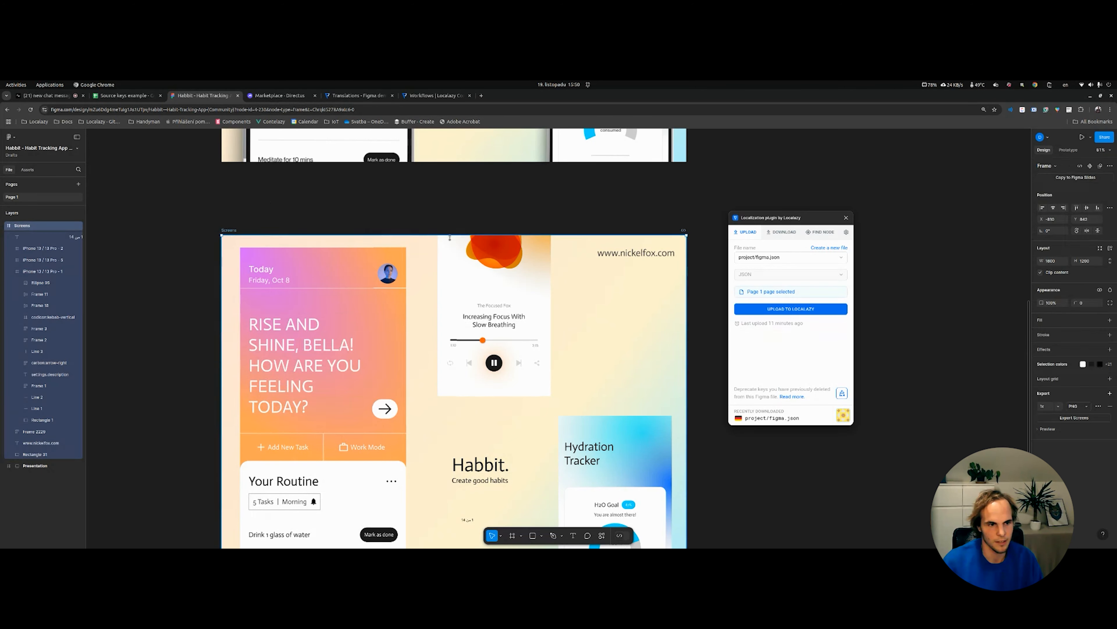
{"action": "left_click", "coordinate": [779, 309]}
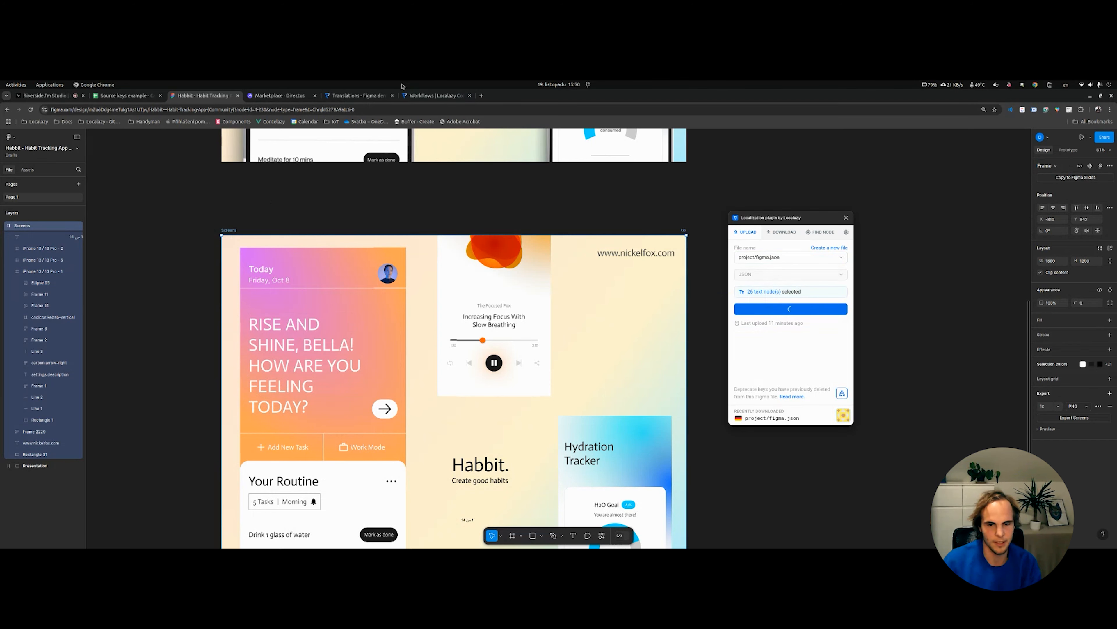
{"action": "left_click", "coordinate": [358, 95]}
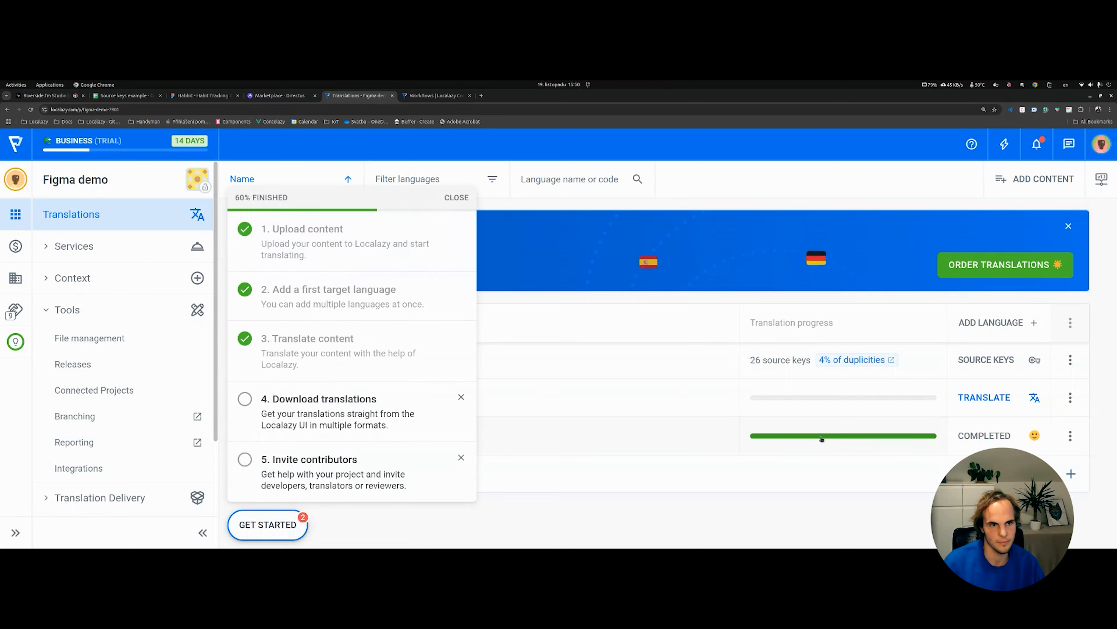
{"action": "left_click", "coordinate": [465, 199]}
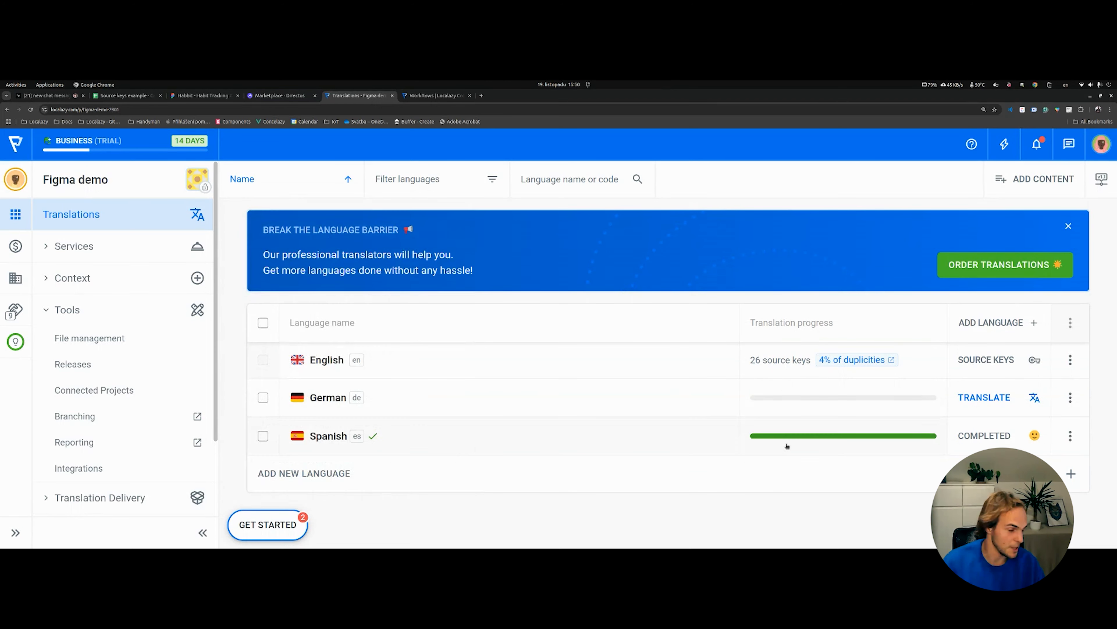
{"action": "mouse_move", "coordinate": [791, 438]}
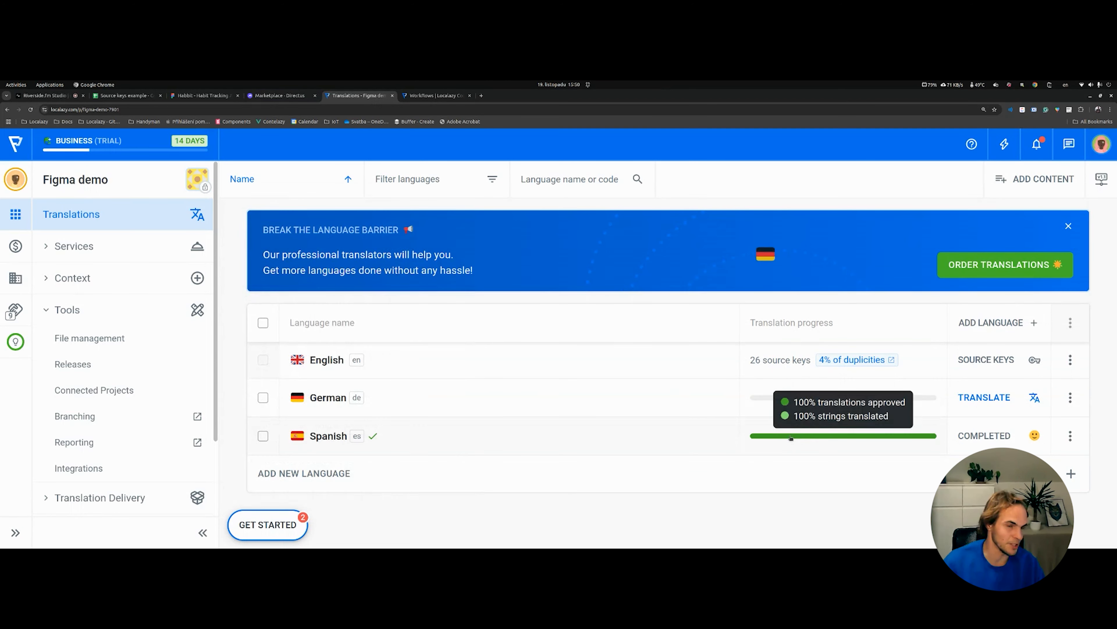
Step: Download the Spanish (es) translations of project/figma.json into the Screens frame of the Habbit Figma design
{"action": "left_click", "coordinate": [199, 96]}
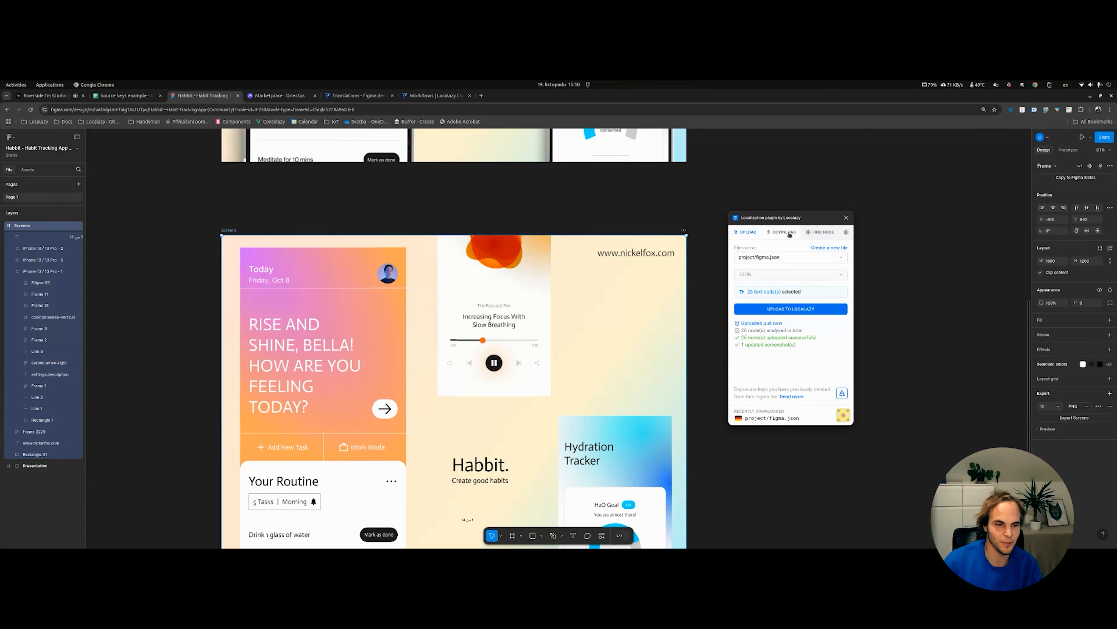
{"action": "left_click", "coordinate": [774, 275]}
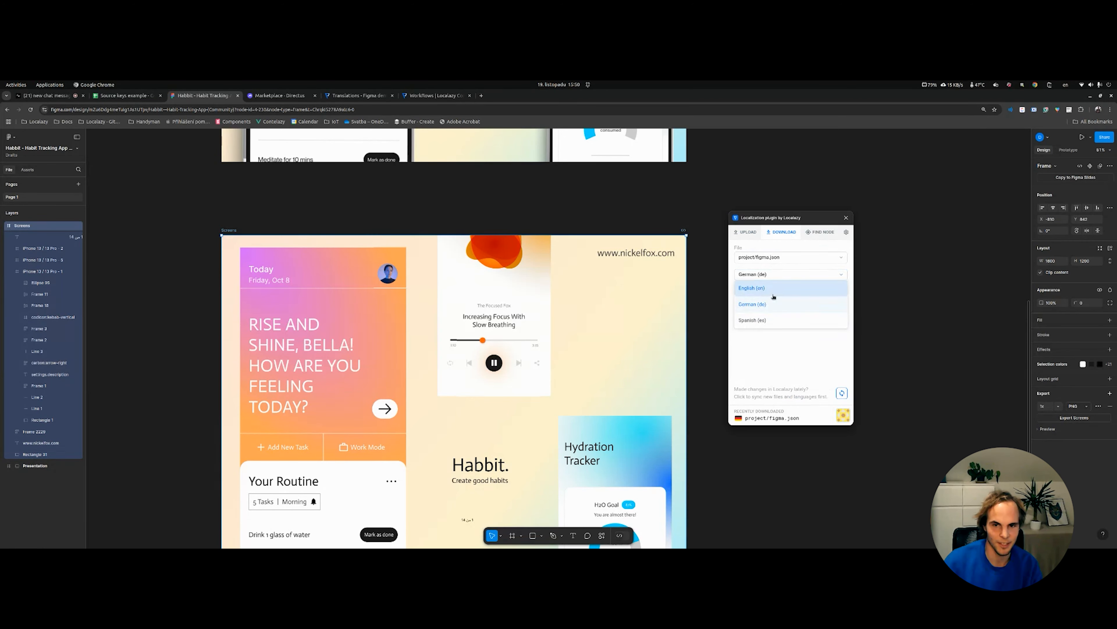
{"action": "left_click", "coordinate": [771, 323]}
{"action": "left_click", "coordinate": [758, 310]}
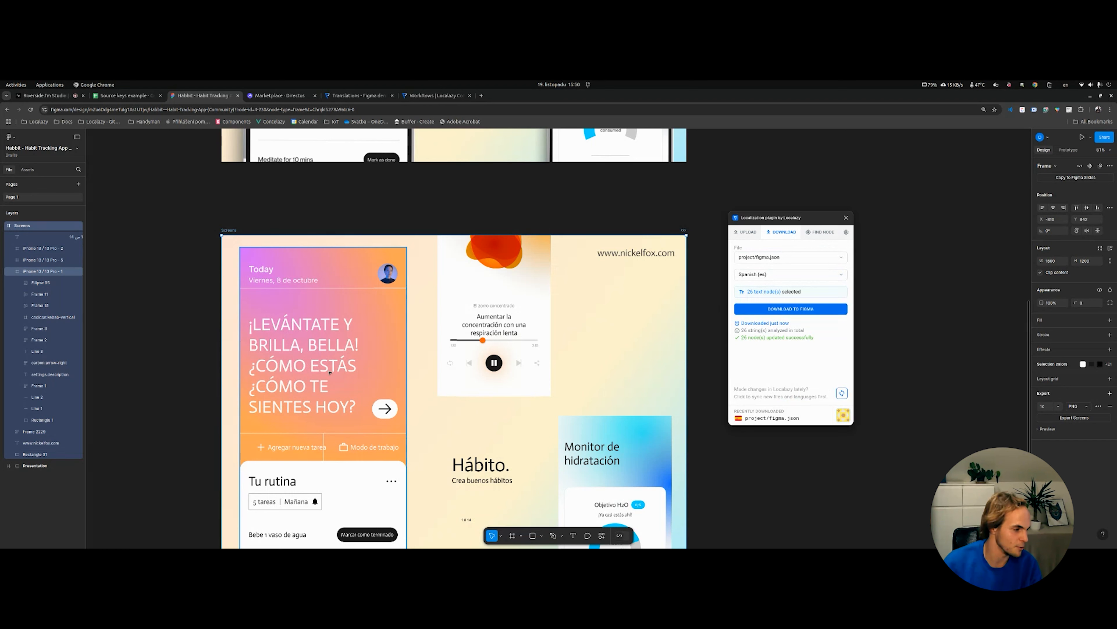
{"action": "scroll", "coordinate": [330, 372], "scroll_direction": "down", "scroll_amount": 1}
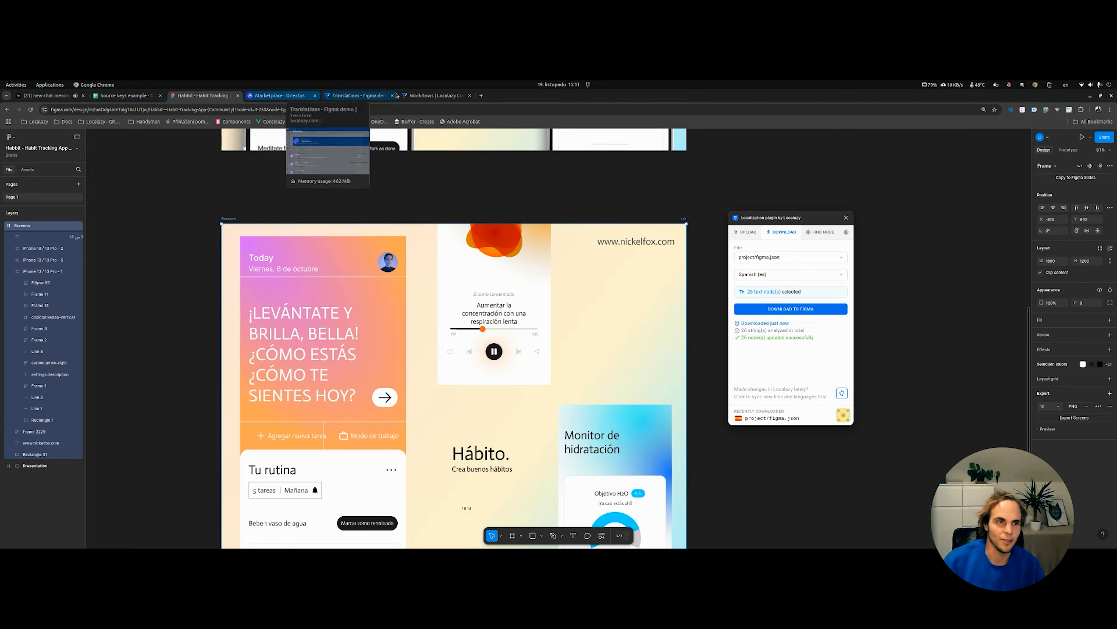
Step: Review the Automated MT translations workflow's available actions, engine, target language and trigger events in the Localazy console
{"action": "left_click", "coordinate": [441, 95]}
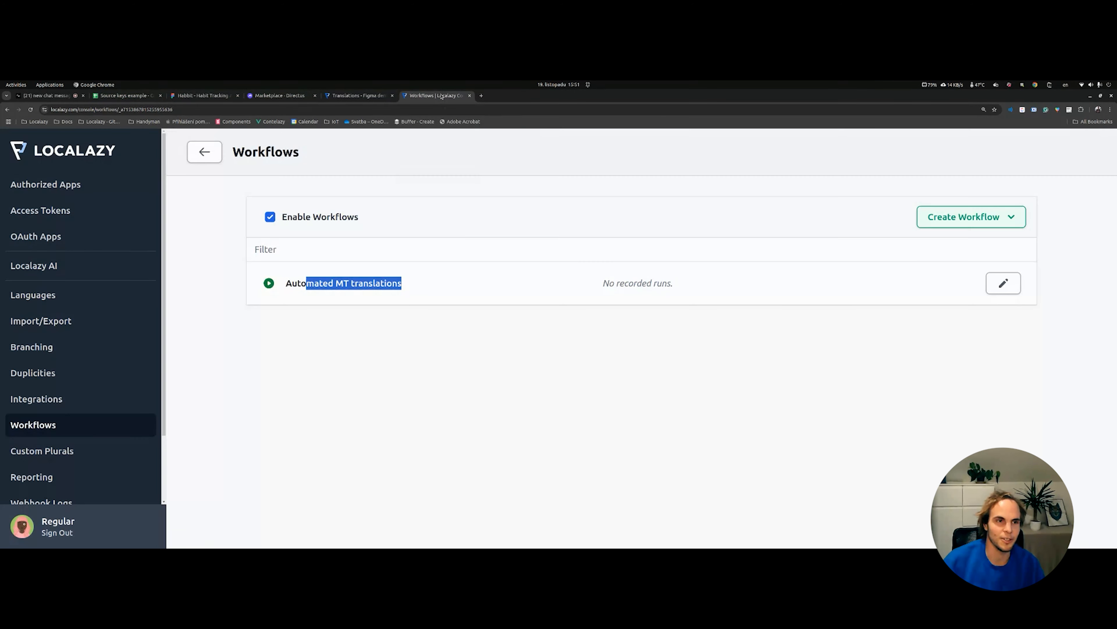
{"action": "left_click", "coordinate": [1003, 284]}
{"action": "scroll", "coordinate": [400, 363], "scroll_direction": "down", "scroll_amount": 2}
{"action": "left_click", "coordinate": [401, 369]}
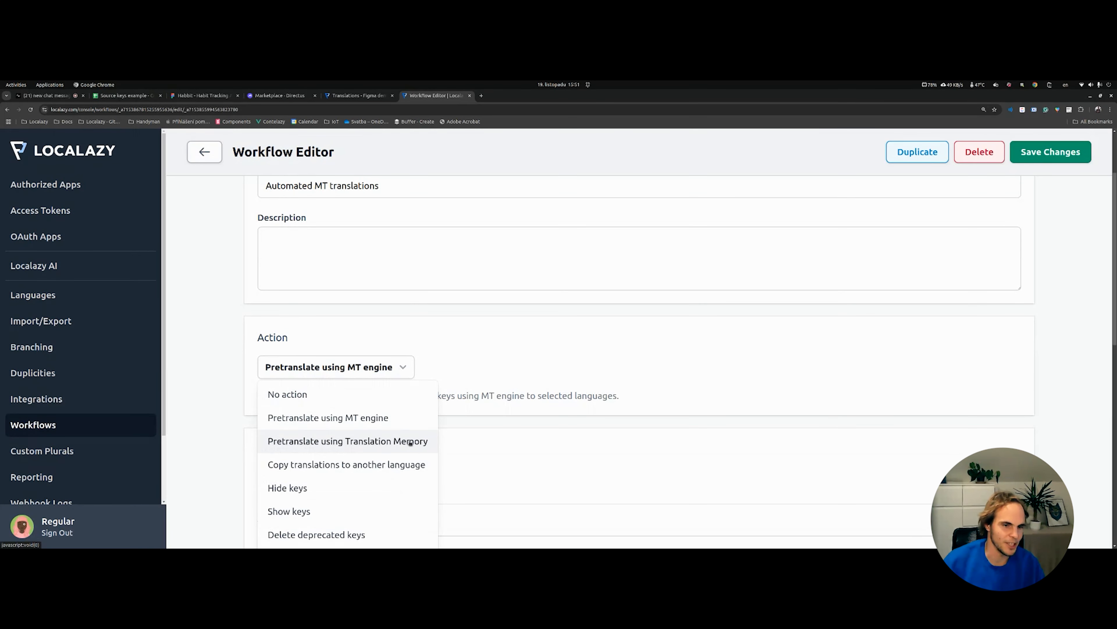
{"action": "left_click", "coordinate": [539, 317]}
{"action": "scroll", "coordinate": [539, 319], "scroll_direction": "down", "scroll_amount": 3}
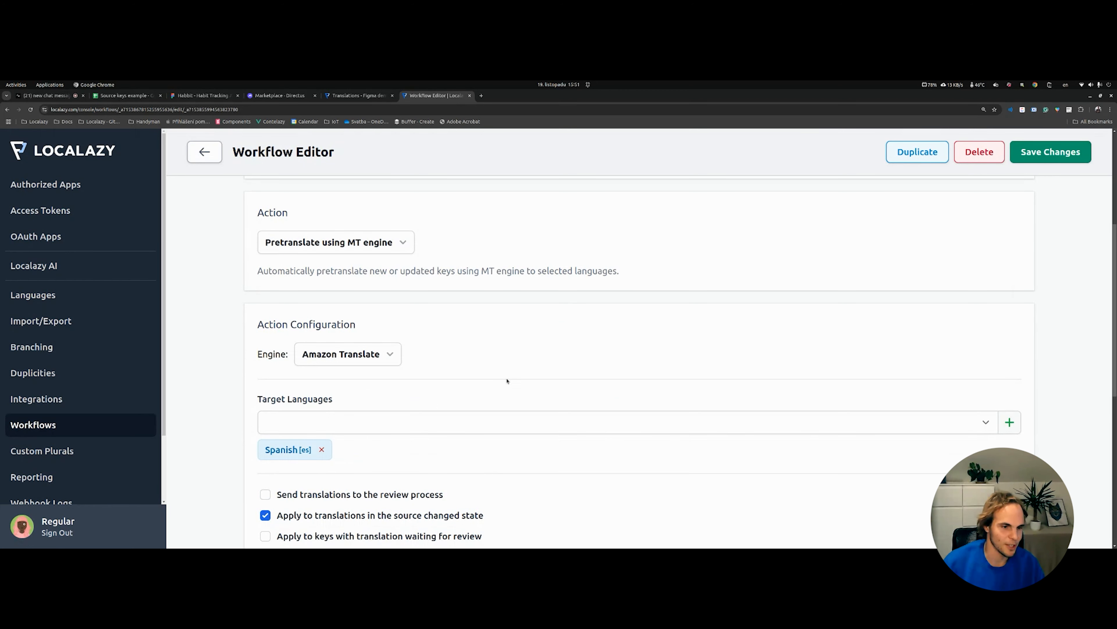
{"action": "scroll", "coordinate": [457, 352], "scroll_direction": "down", "scroll_amount": 3}
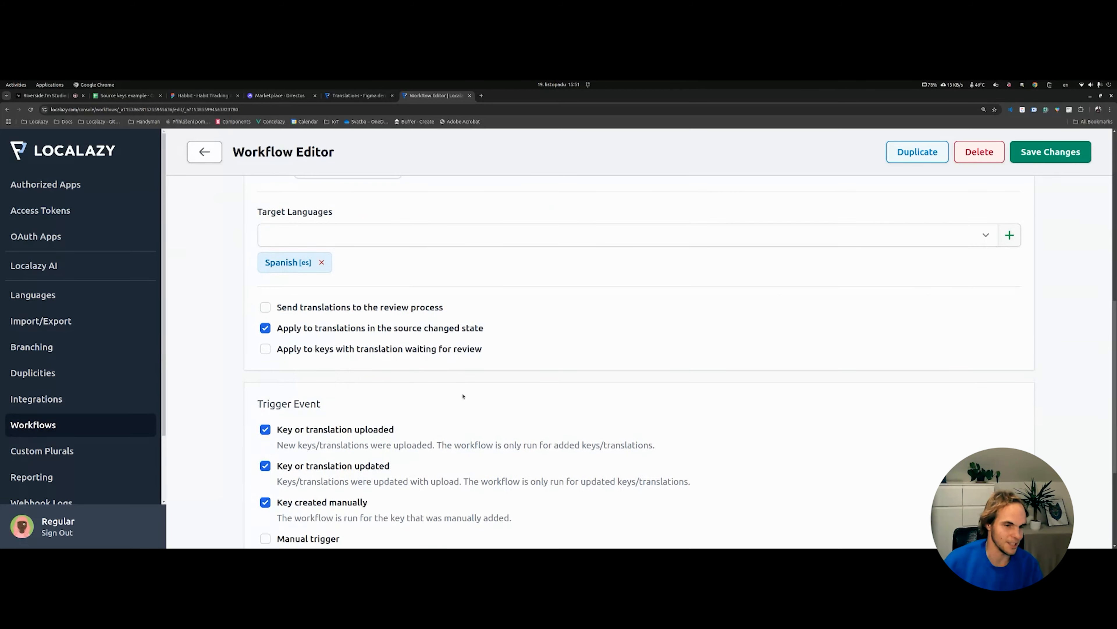
{"action": "scroll", "coordinate": [464, 394], "scroll_direction": "up", "scroll_amount": 4}
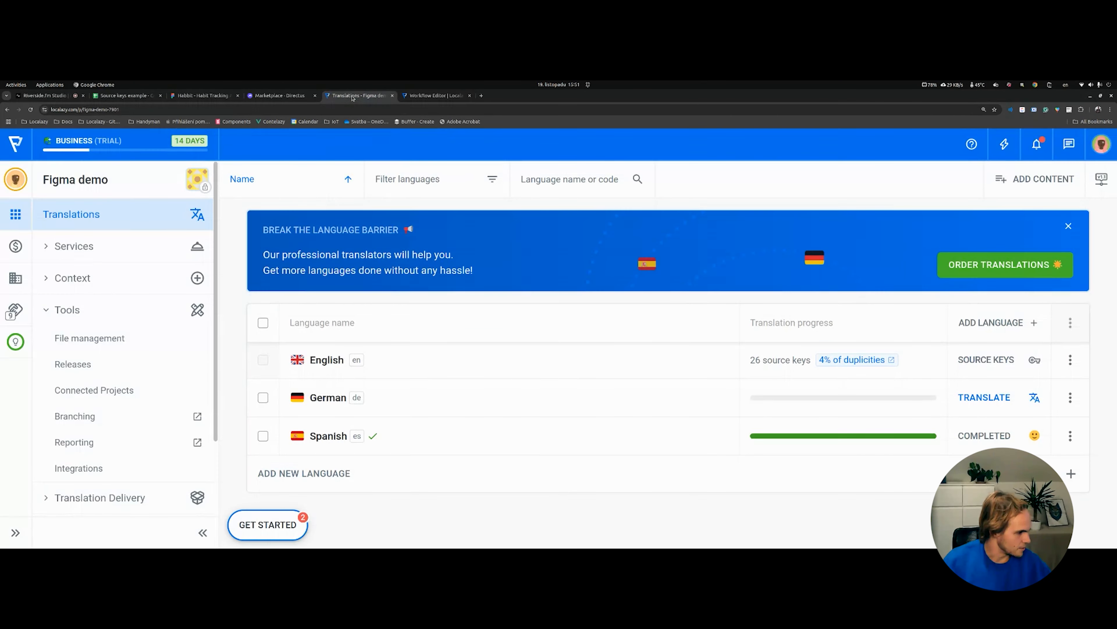
Step: Create a new private Localazy project named Directus CMS with English as the source language and ShareTM enabled
{"action": "left_click", "coordinate": [11, 214]}
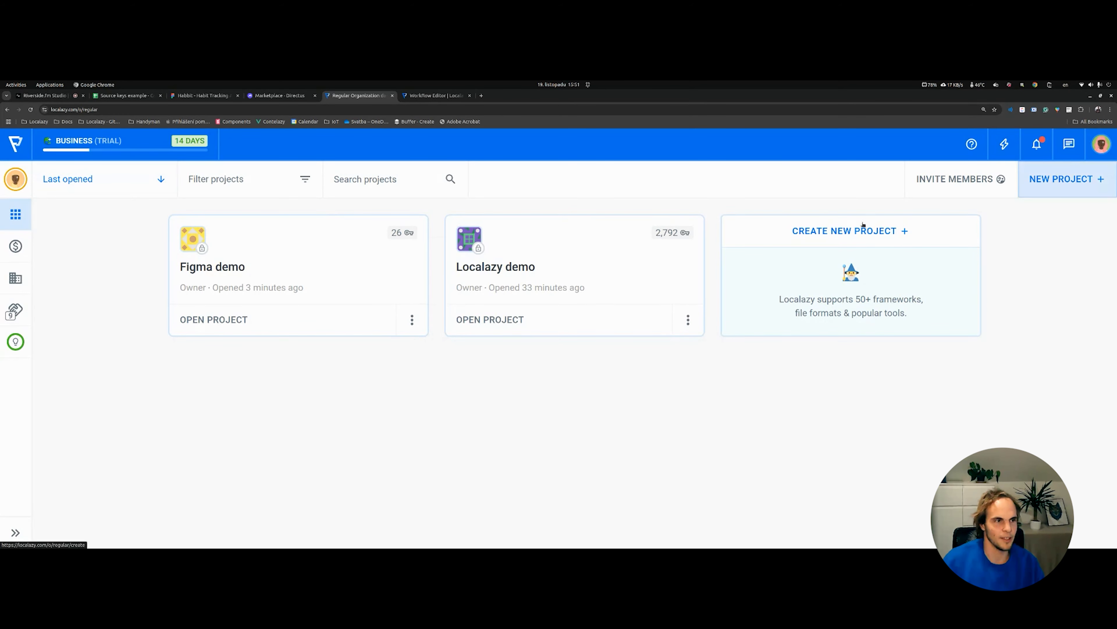
{"action": "left_click", "coordinate": [1051, 183]}
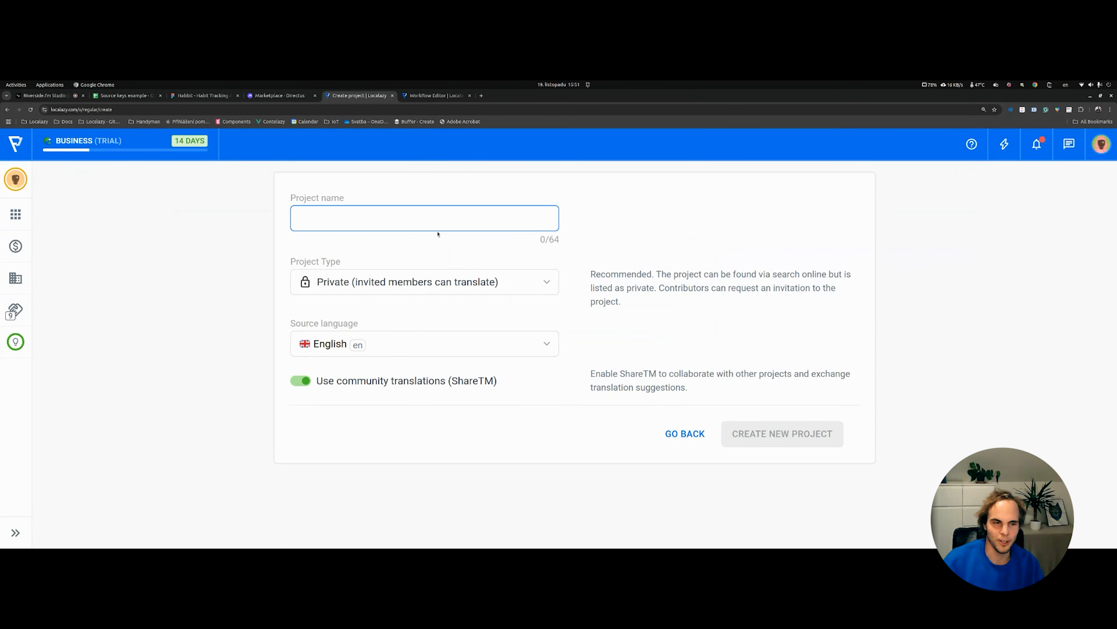
{"action": "type", "text": "Directus "}
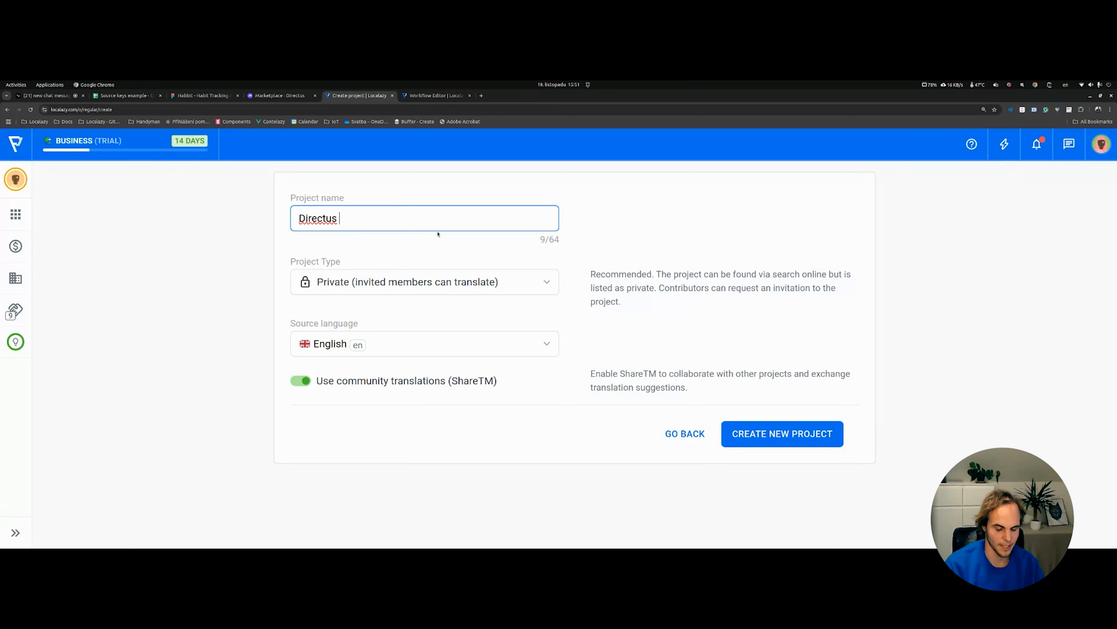
{"action": "type", "text": "CMS"}
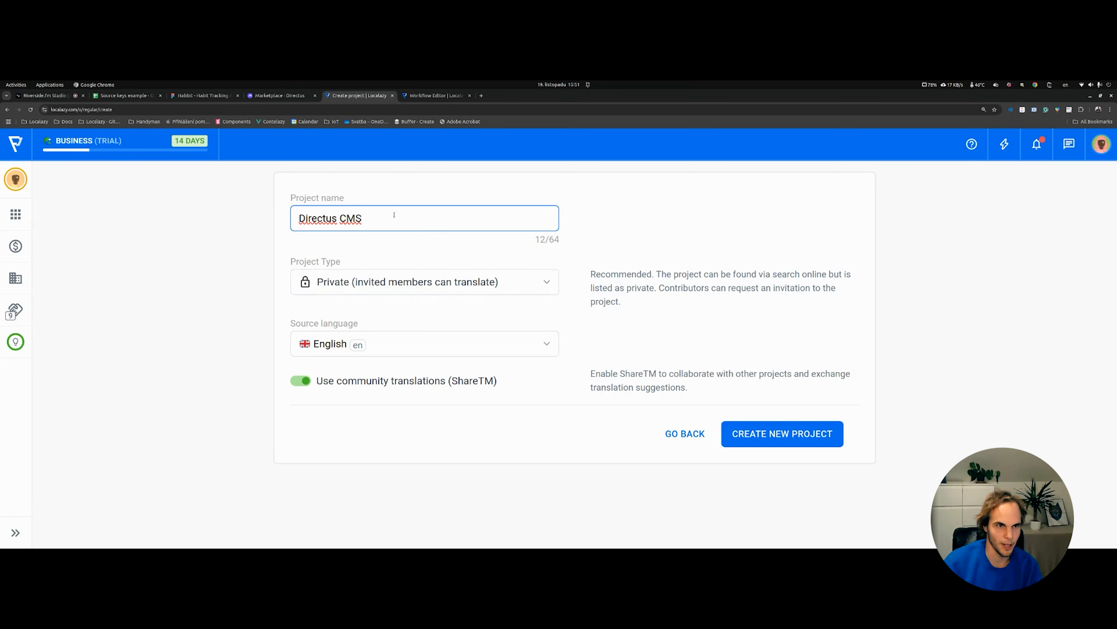
{"action": "left_click_drag", "start_coordinate": [391, 216], "coordinate": [338, 217]}
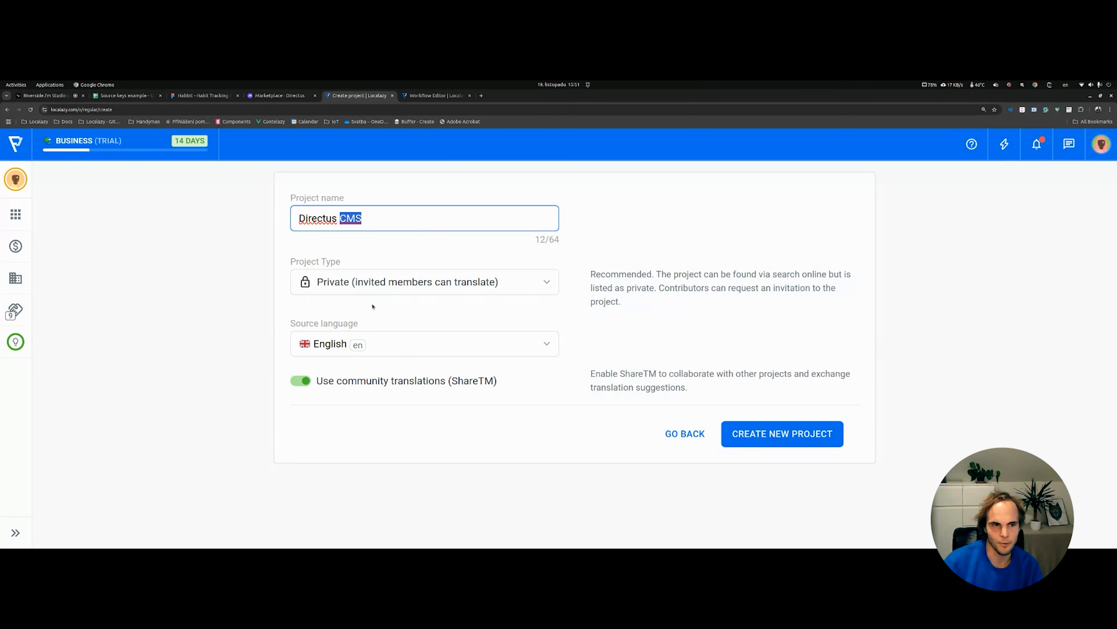
{"action": "key", "text": "Return"}
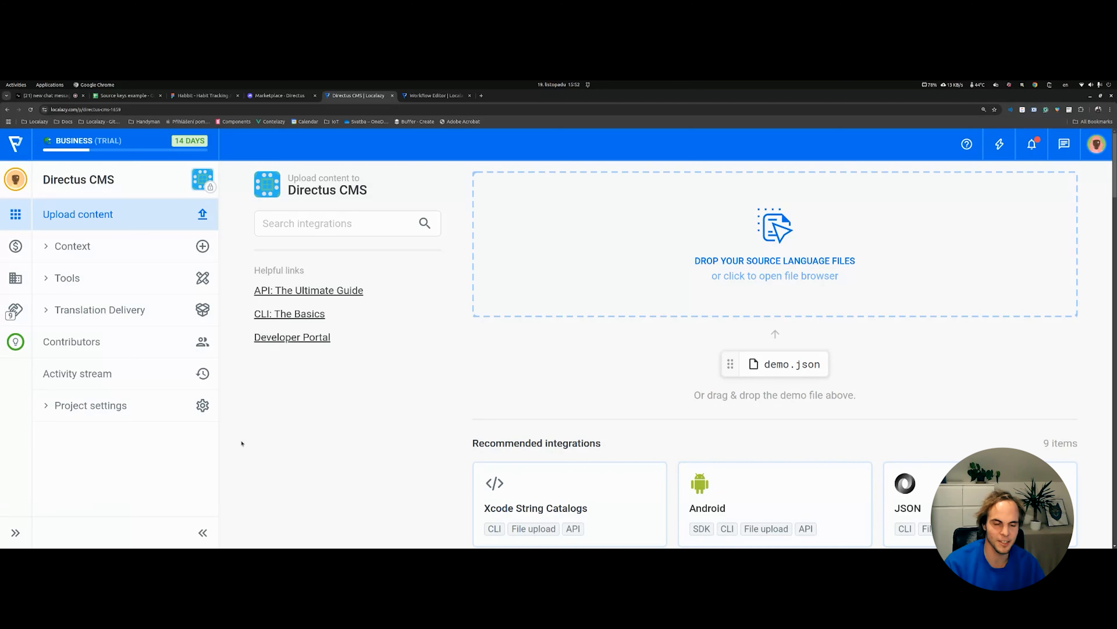
Step: Look over the Directus CMS project's upload options and recommended integrations, and expand its project settings
{"action": "scroll", "coordinate": [384, 453], "scroll_direction": "down", "scroll_amount": 3}
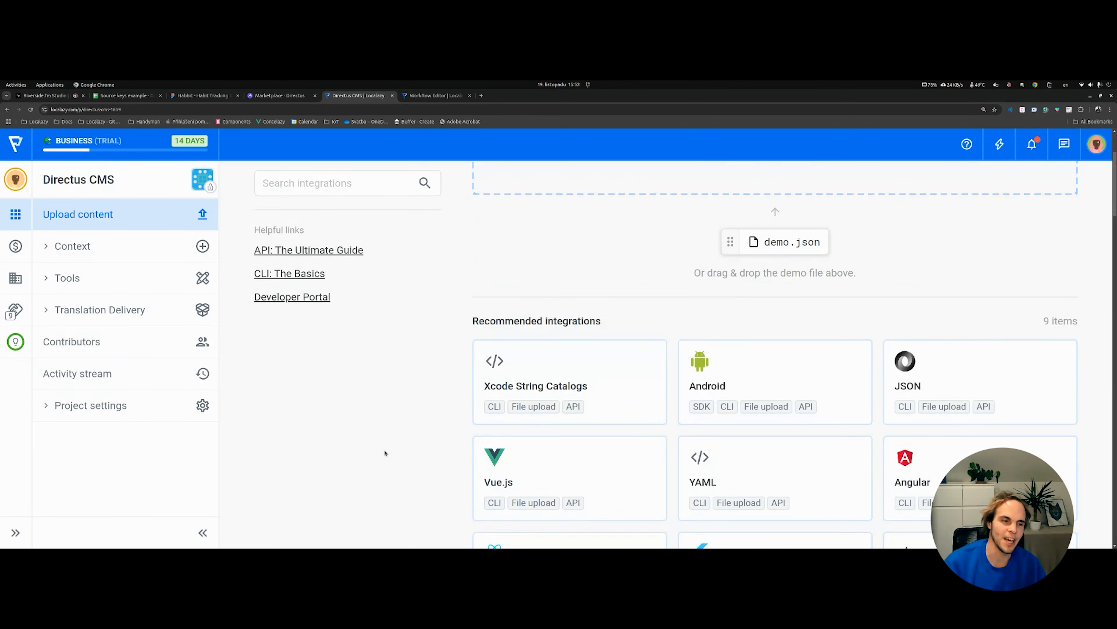
{"action": "scroll", "coordinate": [227, 430], "scroll_direction": "up", "scroll_amount": 2}
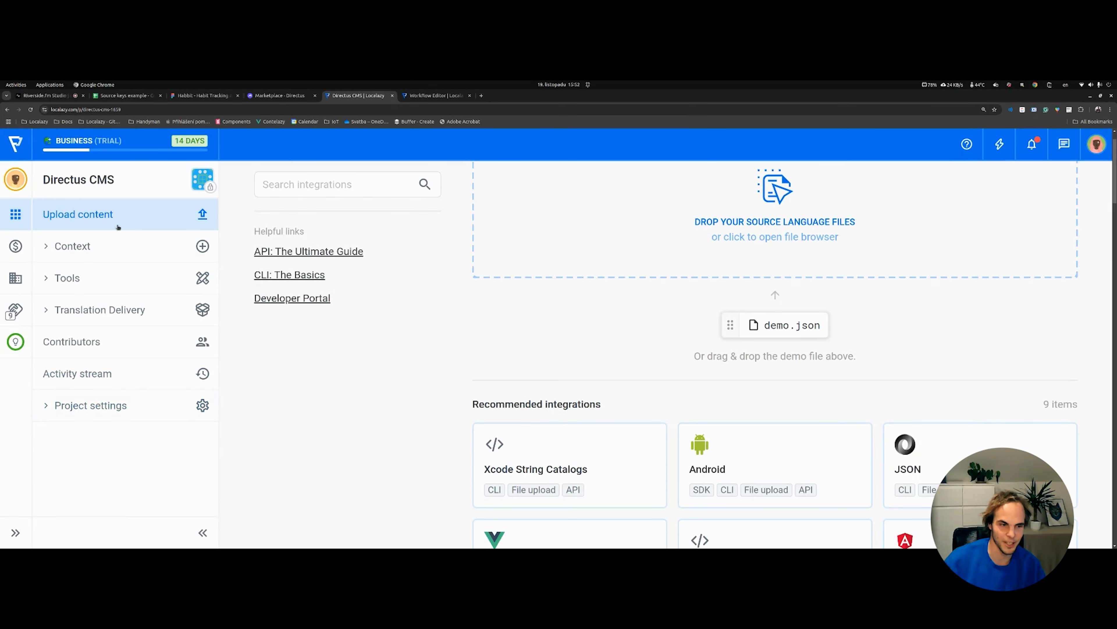
{"action": "left_click", "coordinate": [143, 406]}
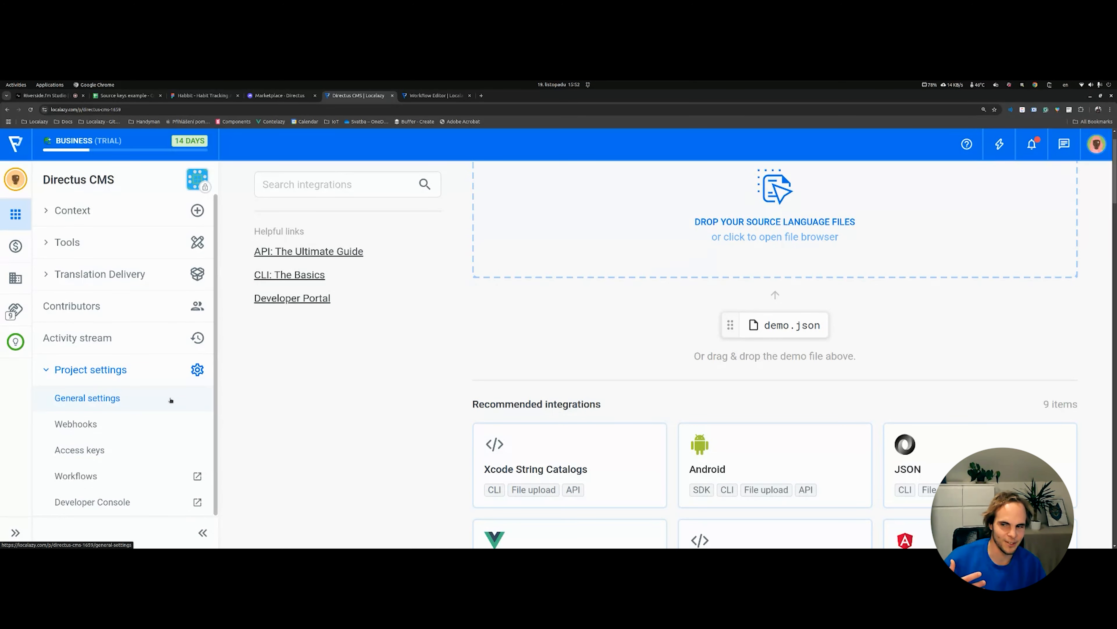
Step: Open the Directus CMS project's general settings and expand the Import & Export section
{"action": "scroll", "coordinate": [160, 385], "scroll_direction": "down", "scroll_amount": 3}
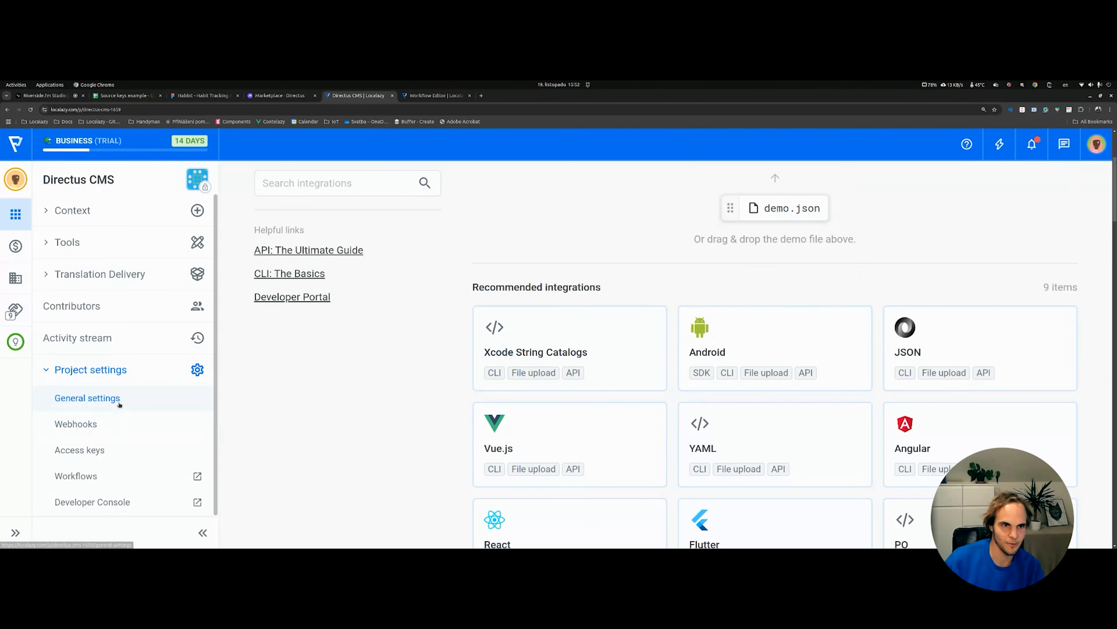
{"action": "left_click", "coordinate": [117, 399]}
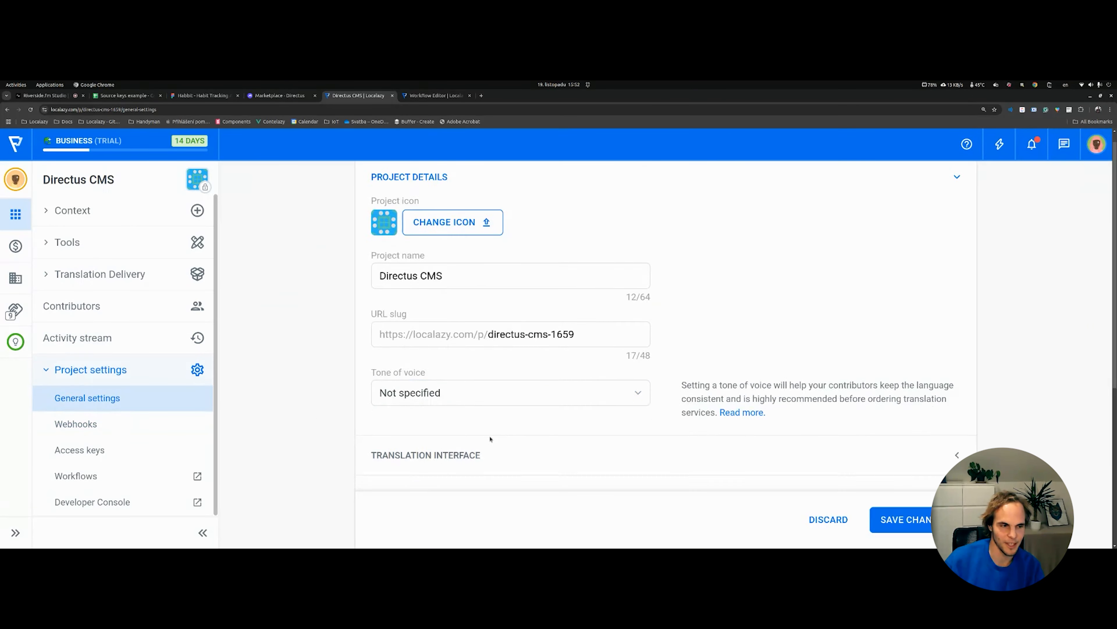
{"action": "scroll", "coordinate": [490, 439], "scroll_direction": "down", "scroll_amount": 4}
{"action": "left_click", "coordinate": [458, 302]}
{"action": "left_click", "coordinate": [458, 302]}
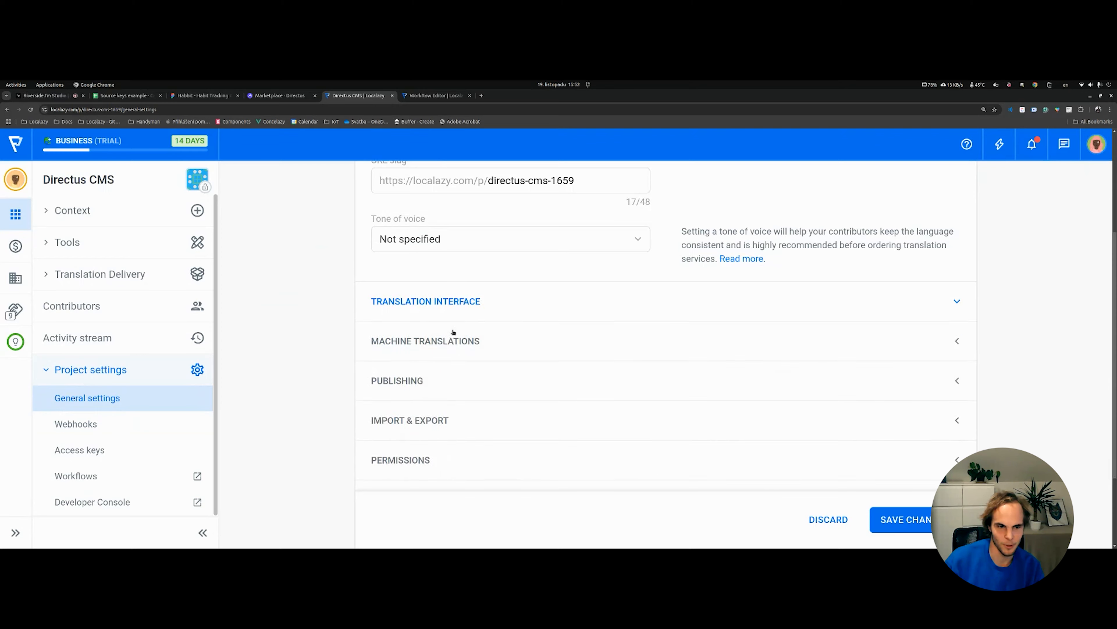
{"action": "scroll", "coordinate": [453, 331], "scroll_direction": "down", "scroll_amount": 2}
{"action": "double_click", "coordinate": [451, 265]}
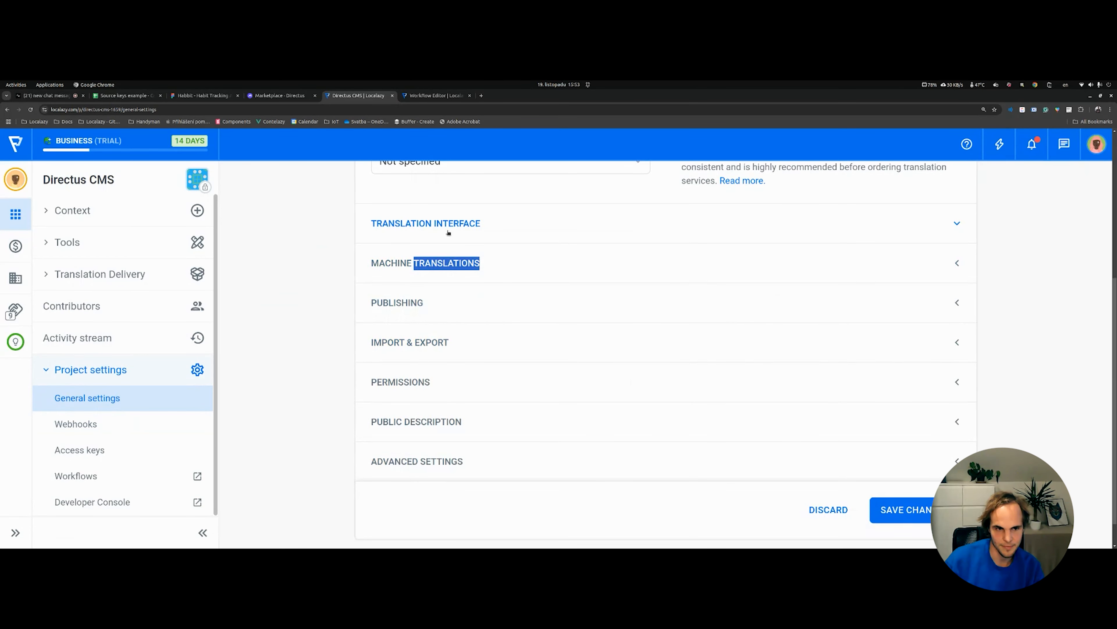
{"action": "left_click", "coordinate": [458, 316]}
{"action": "left_click", "coordinate": [458, 315]}
{"action": "left_click", "coordinate": [444, 353]}
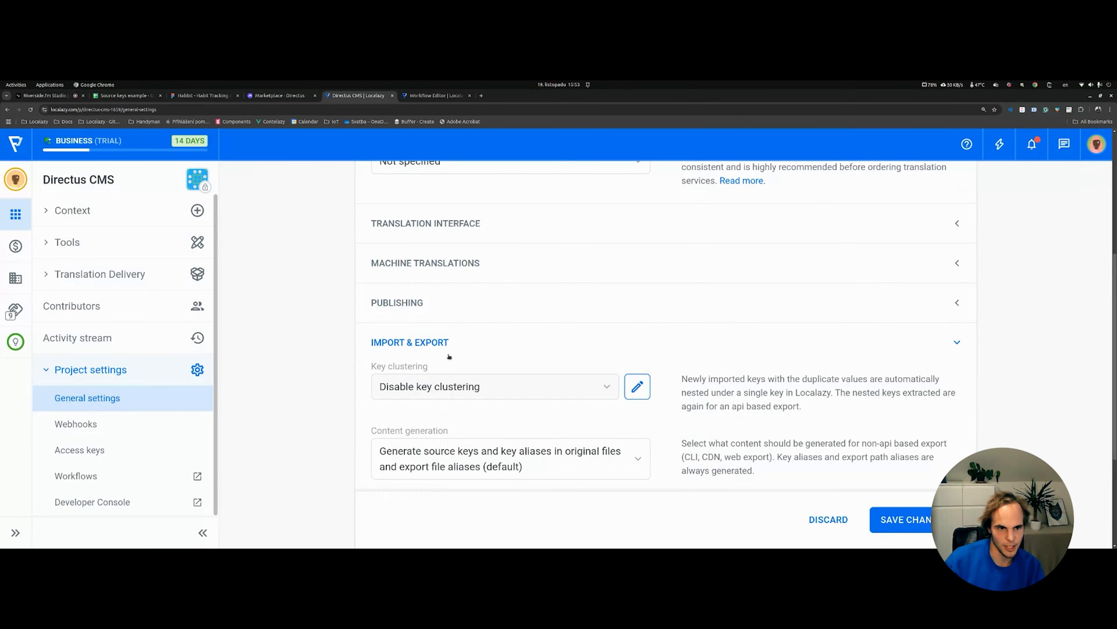
Step: Set key clustering to Enable key clustering for the Directus CMS project and confirm the change
{"action": "scroll", "coordinate": [382, 308], "scroll_direction": "down", "scroll_amount": 2}
{"action": "left_click", "coordinate": [637, 300]}
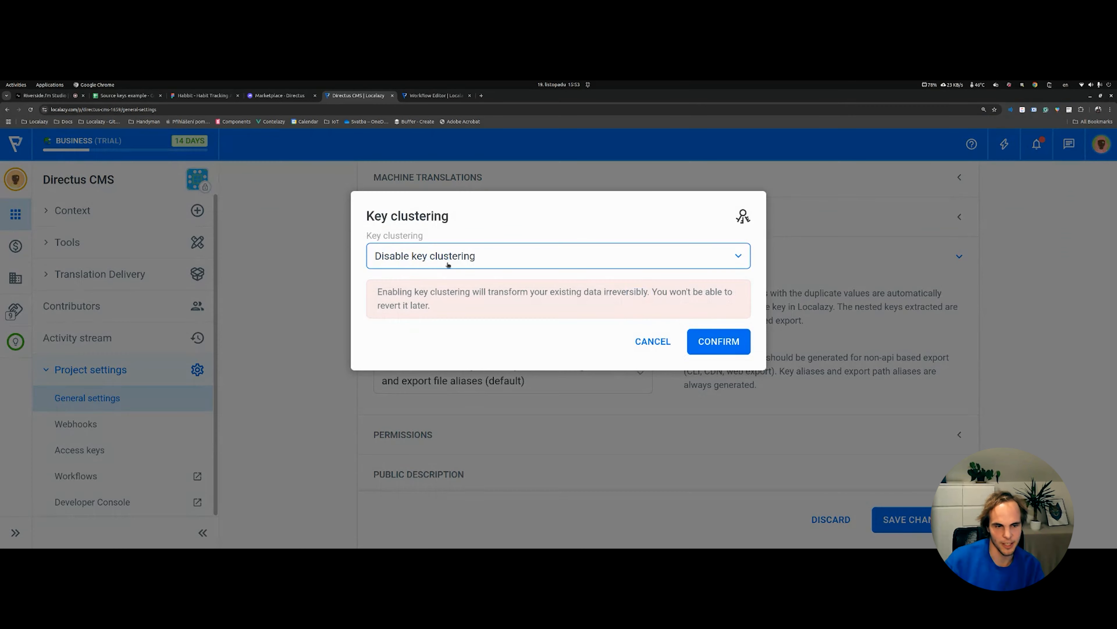
{"action": "left_click", "coordinate": [424, 254]}
{"action": "left_click", "coordinate": [424, 314]}
{"action": "left_click", "coordinate": [719, 340]}
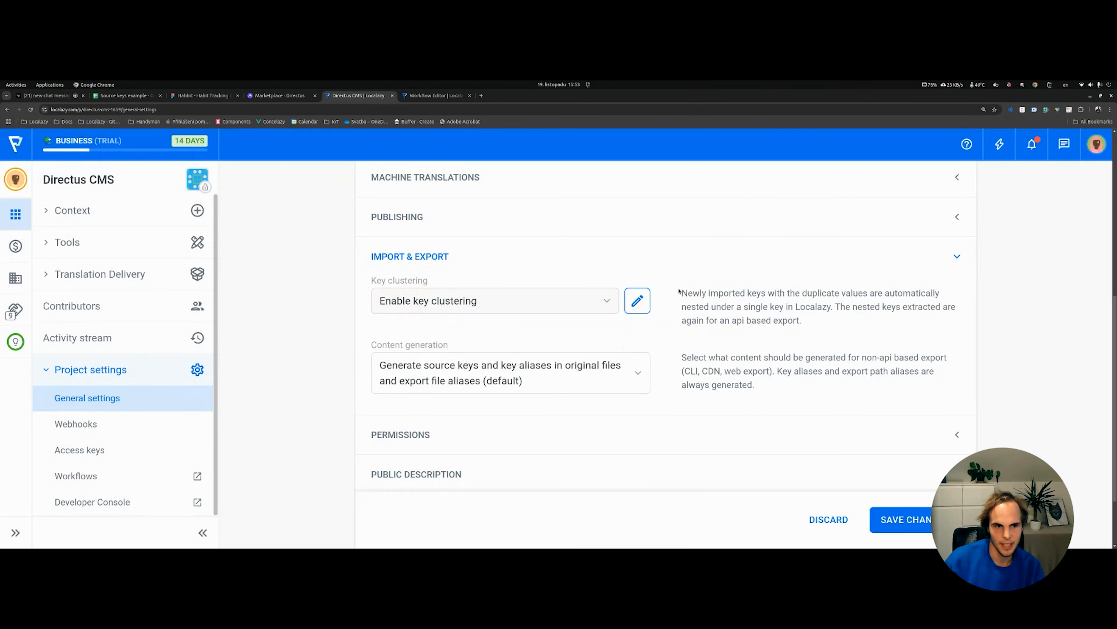
Step: Read the explanations of key clustering and content generation, and open the project's content upload page
{"action": "left_click_drag", "start_coordinate": [681, 293], "coordinate": [832, 307]}
{"action": "left_click", "coordinate": [822, 335]}
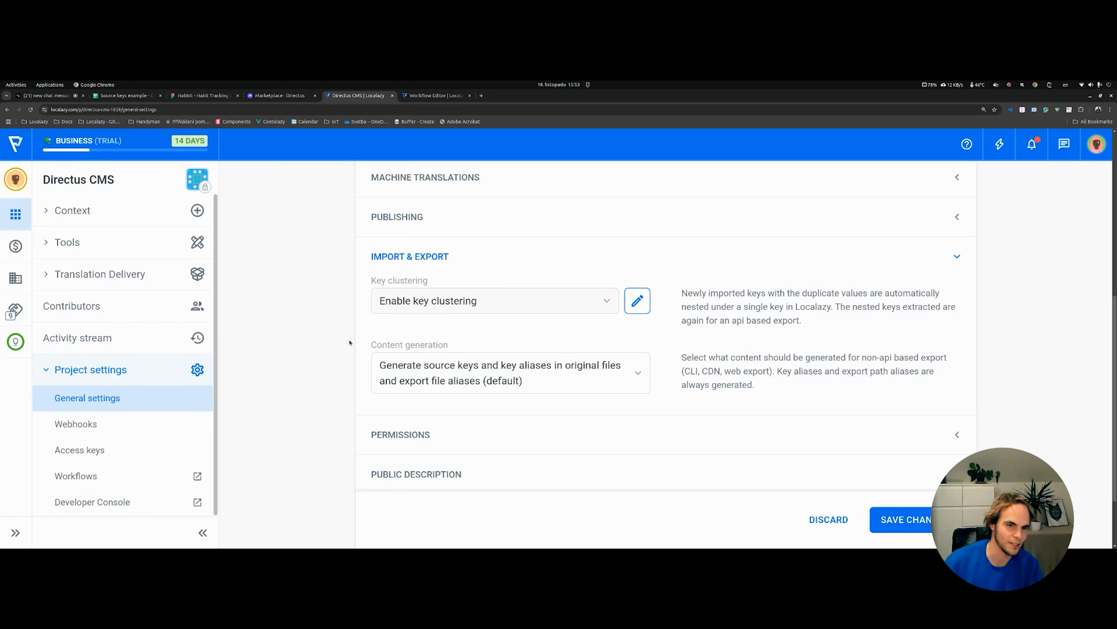
{"action": "scroll", "coordinate": [386, 395], "scroll_direction": "up", "scroll_amount": 2}
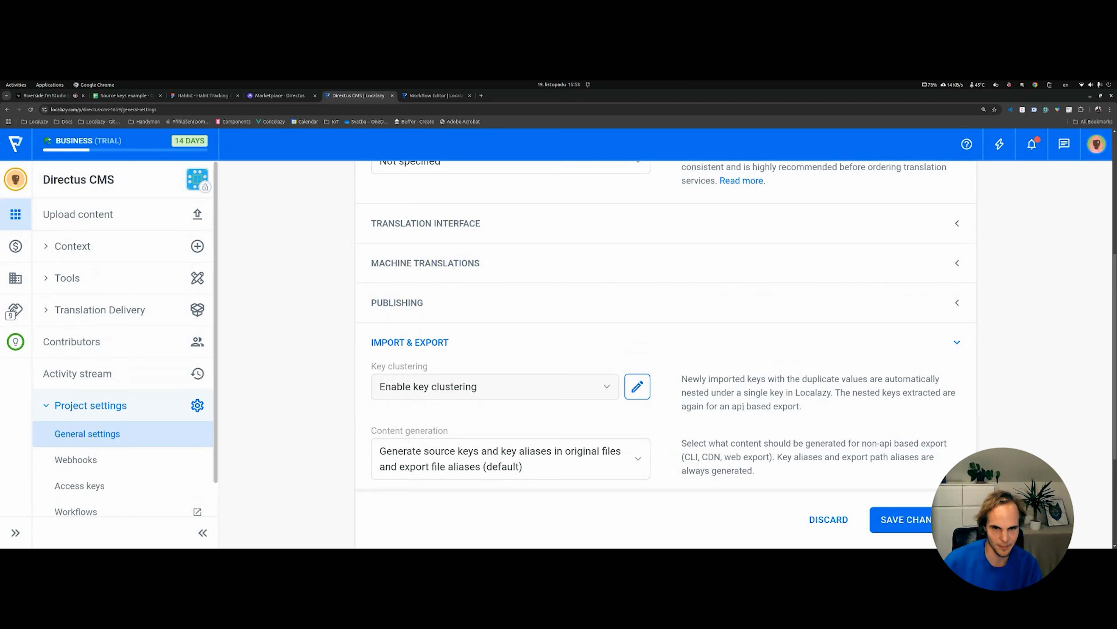
{"action": "left_click_drag", "start_coordinate": [745, 405], "coordinate": [732, 406]}
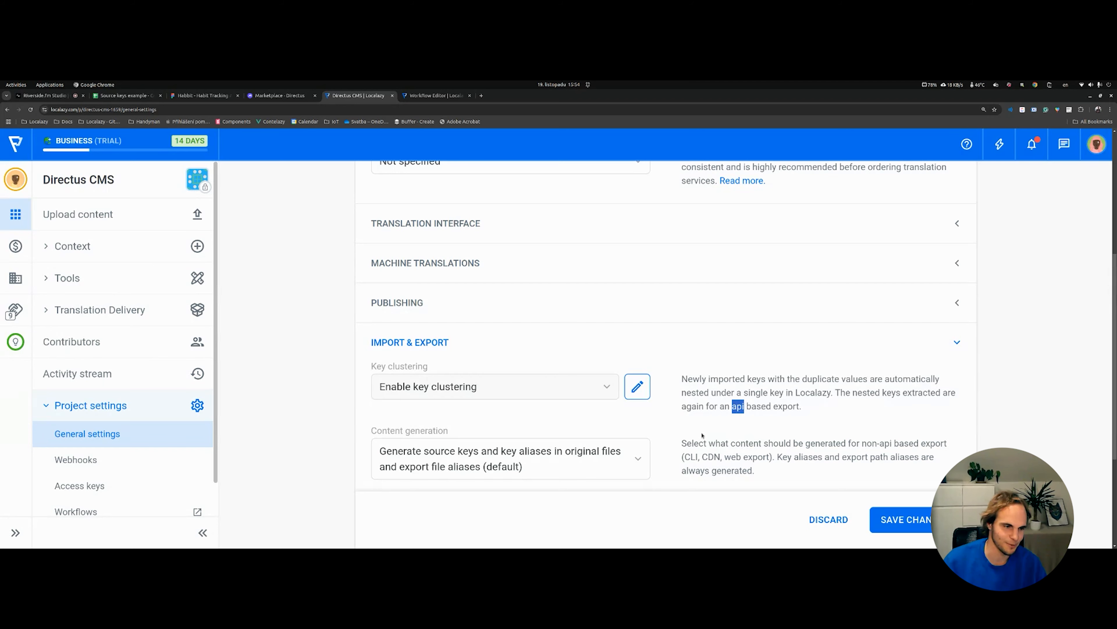
{"action": "scroll", "coordinate": [703, 435], "scroll_direction": "down", "scroll_amount": 1}
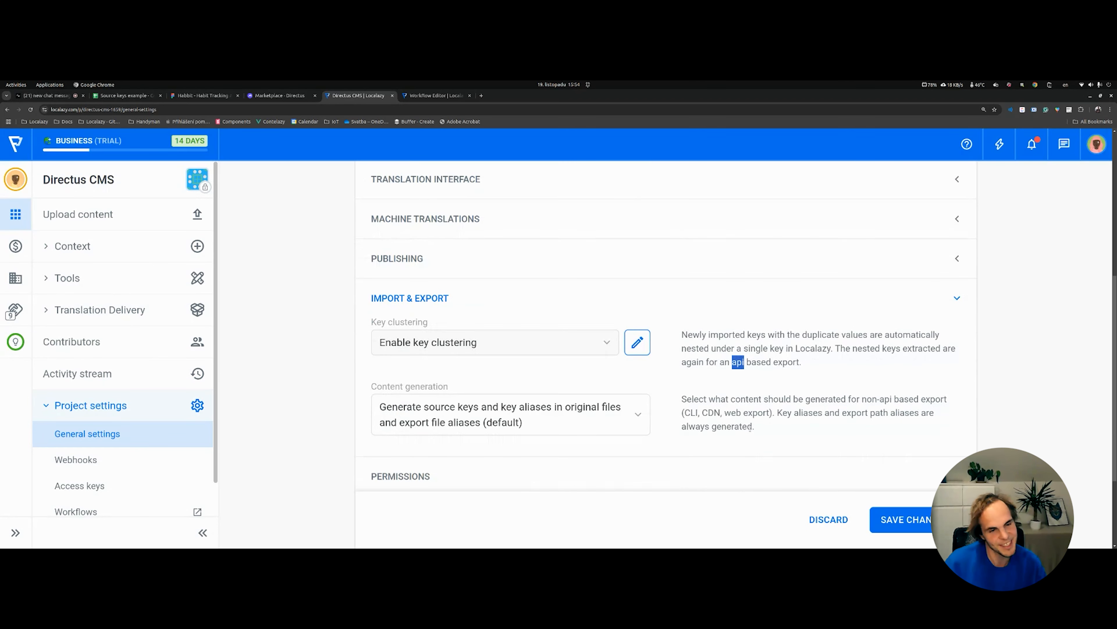
{"action": "scroll", "coordinate": [744, 418], "scroll_direction": "up", "scroll_amount": 1}
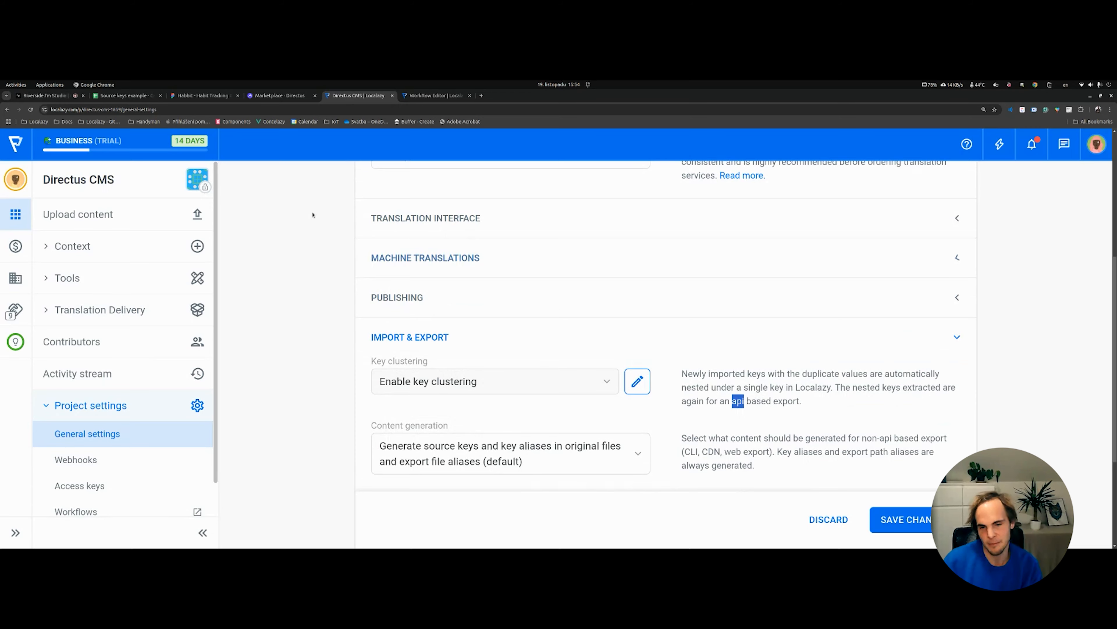
{"action": "left_click", "coordinate": [95, 214]}
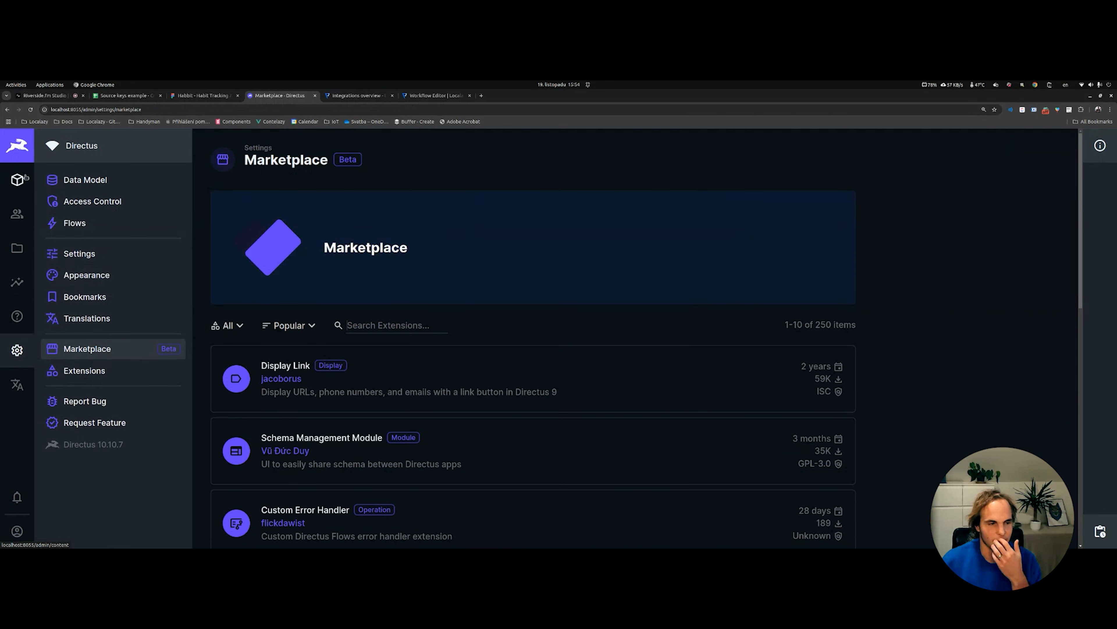
Step: Switch to Directus, open the second item in the Articles collection and review its English title, excerpt, content and action label
{"action": "left_click", "coordinate": [17, 179]}
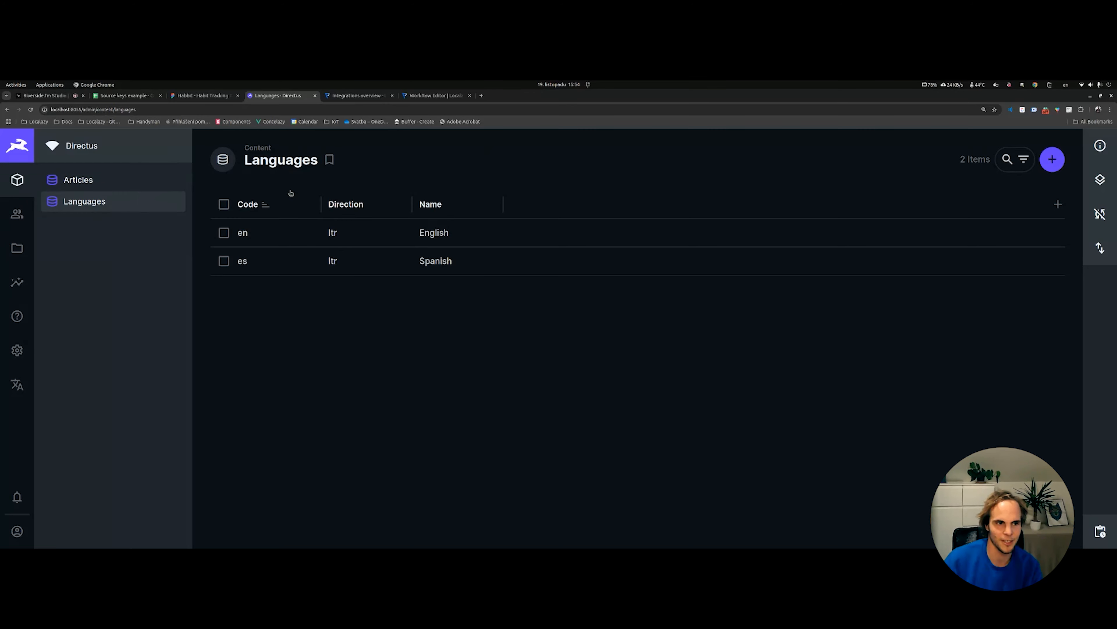
{"action": "left_click", "coordinate": [145, 180]}
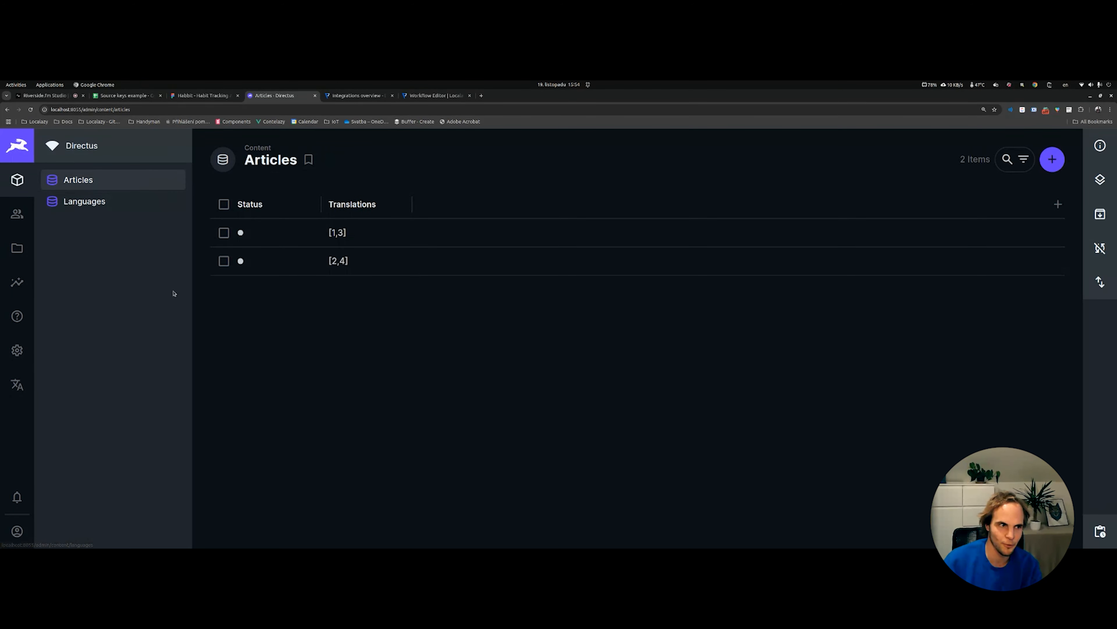
{"action": "left_click", "coordinate": [321, 261]}
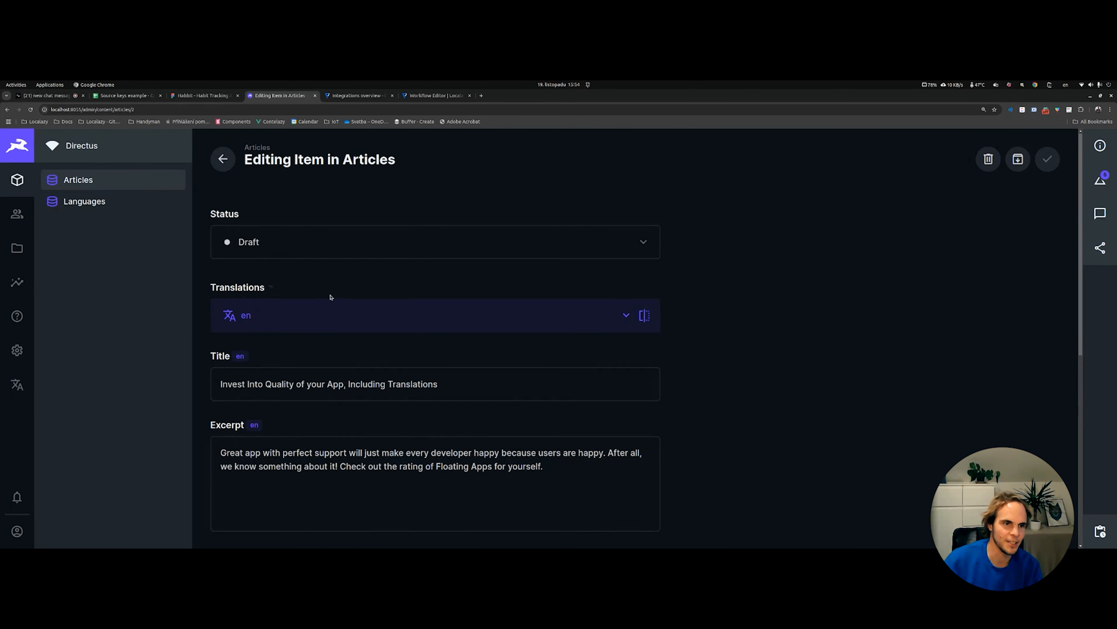
{"action": "scroll", "coordinate": [331, 298], "scroll_direction": "down", "scroll_amount": 1}
{"action": "left_click_drag", "start_coordinate": [421, 325], "coordinate": [289, 325]}
{"action": "left_click_drag", "start_coordinate": [550, 409], "coordinate": [240, 392]}
{"action": "scroll", "coordinate": [372, 463], "scroll_direction": "down", "scroll_amount": 2}
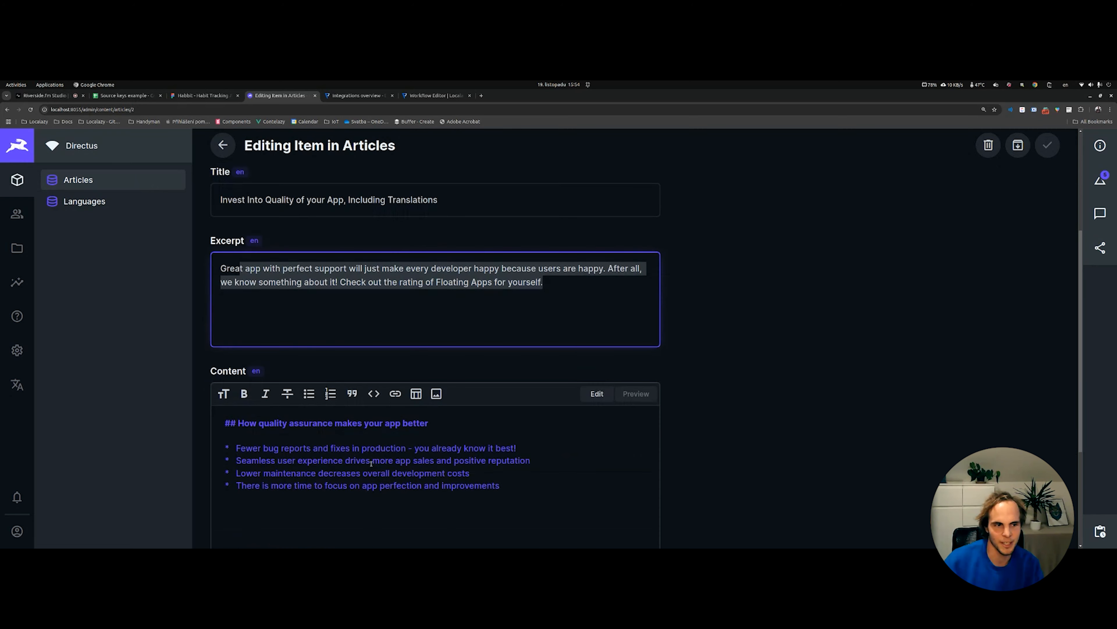
{"action": "left_click_drag", "start_coordinate": [444, 485], "coordinate": [220, 432]}
{"action": "scroll", "coordinate": [390, 415], "scroll_direction": "down", "scroll_amount": 3}
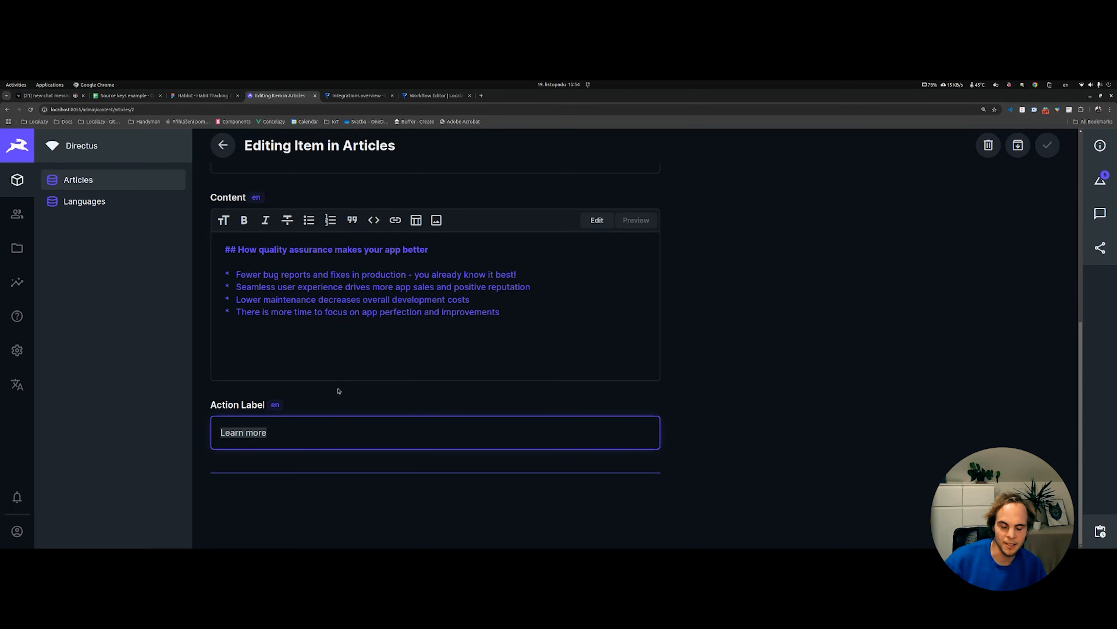
Step: Examine the article's English action label text, Learn more, as an example of a reusable string
{"action": "left_click", "coordinate": [331, 403]}
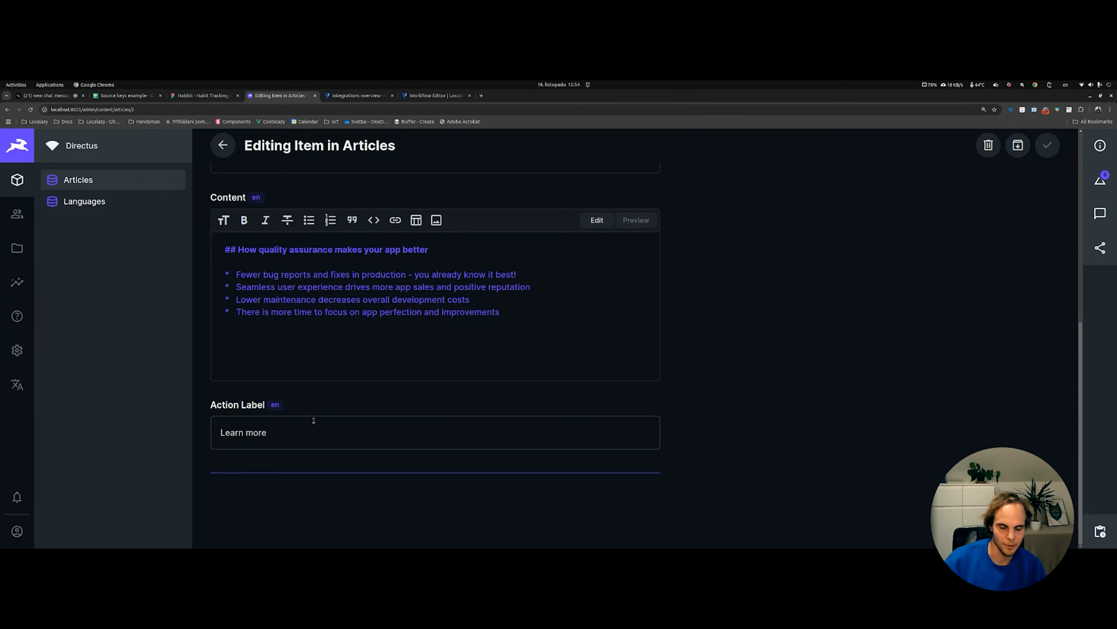
{"action": "left_click_drag", "start_coordinate": [305, 430], "coordinate": [219, 431]}
{"action": "left_click_drag", "start_coordinate": [265, 433], "coordinate": [220, 432]}
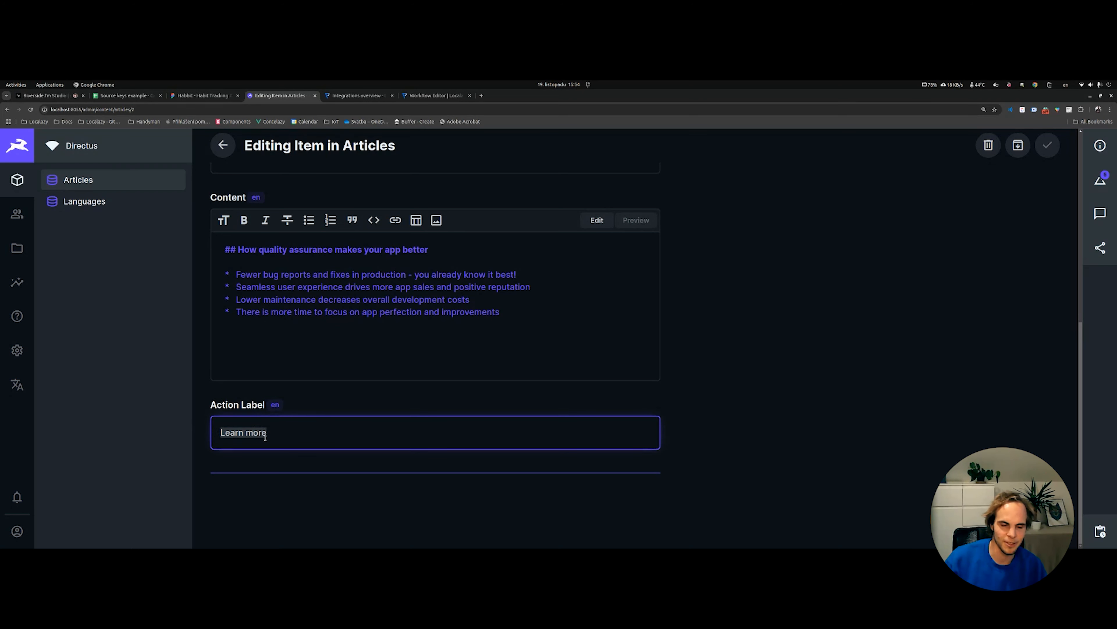
{"action": "left_click", "coordinate": [282, 435]}
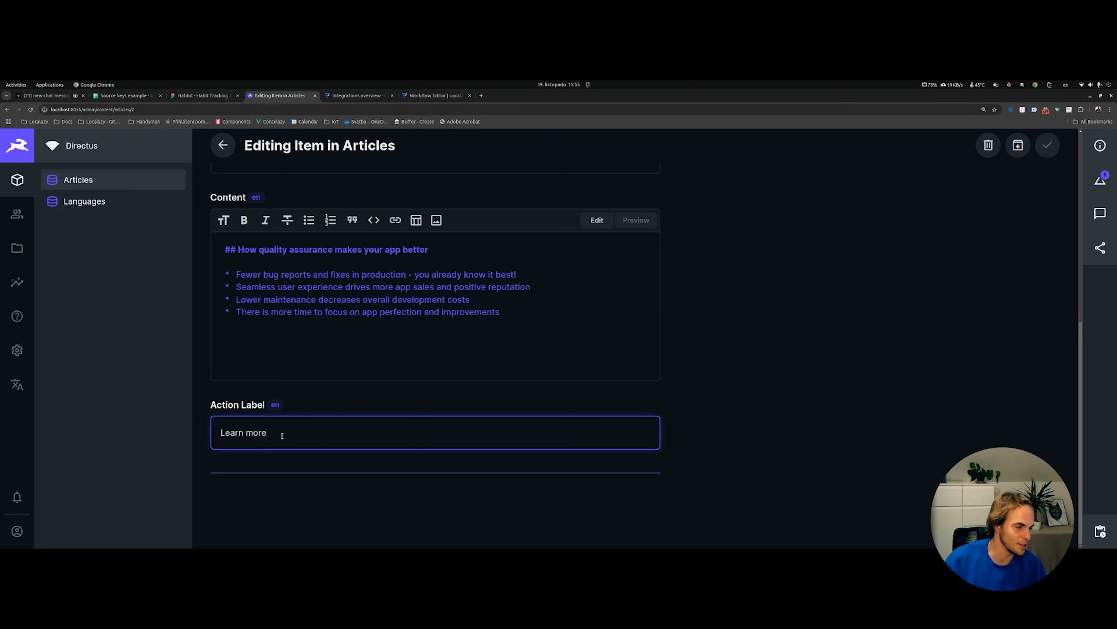
{"action": "left_click_drag", "start_coordinate": [266, 434], "coordinate": [219, 433]}
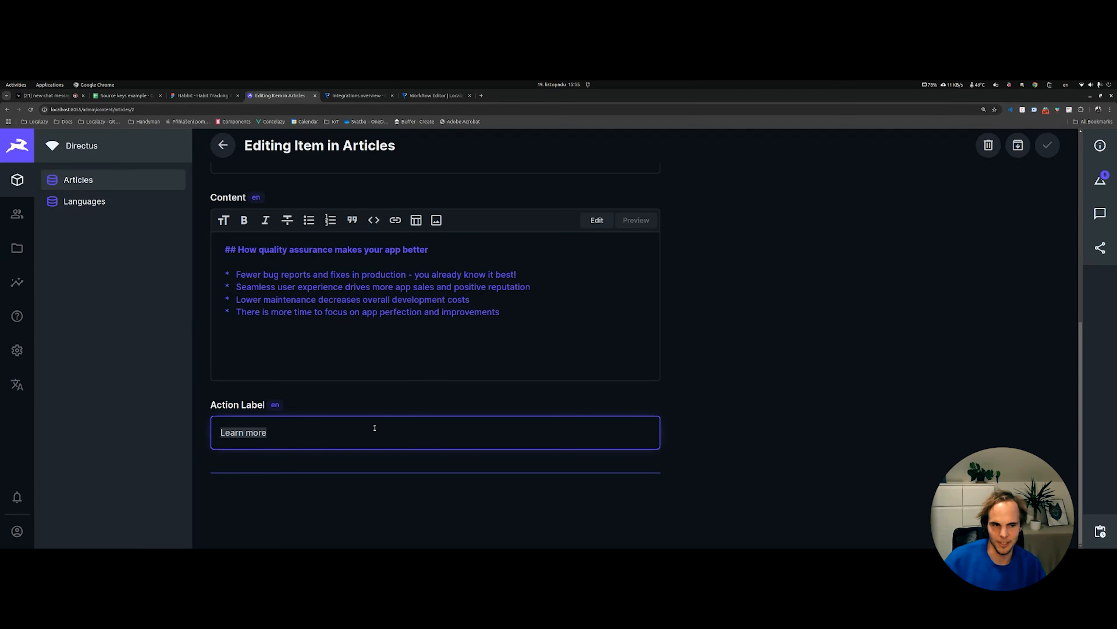
{"action": "left_click", "coordinate": [338, 436]}
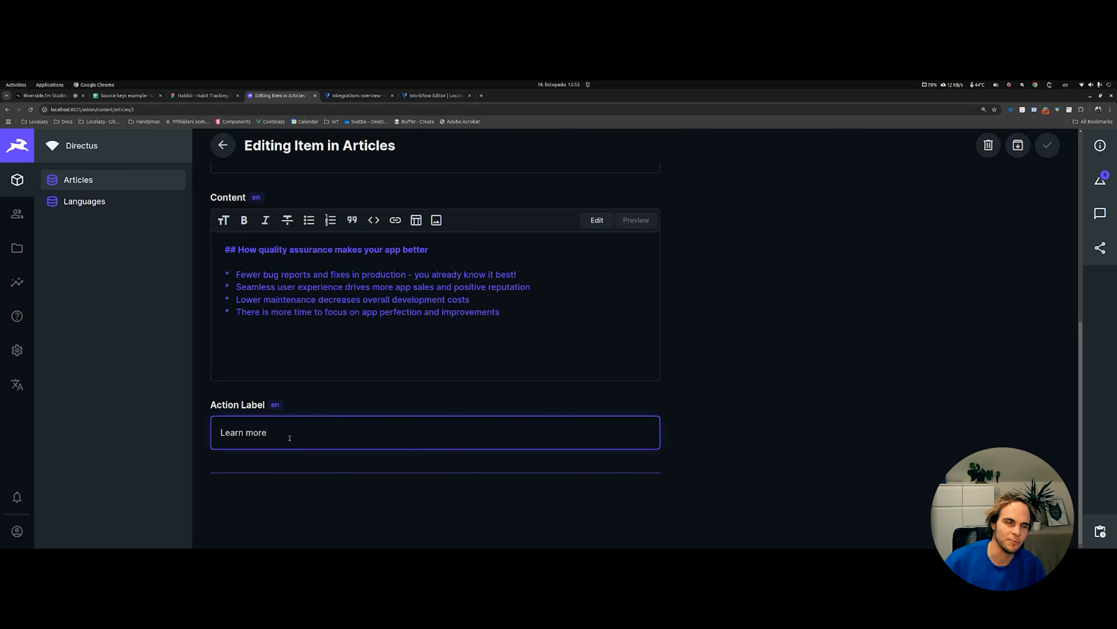
{"action": "left_click_drag", "start_coordinate": [288, 436], "coordinate": [225, 434]}
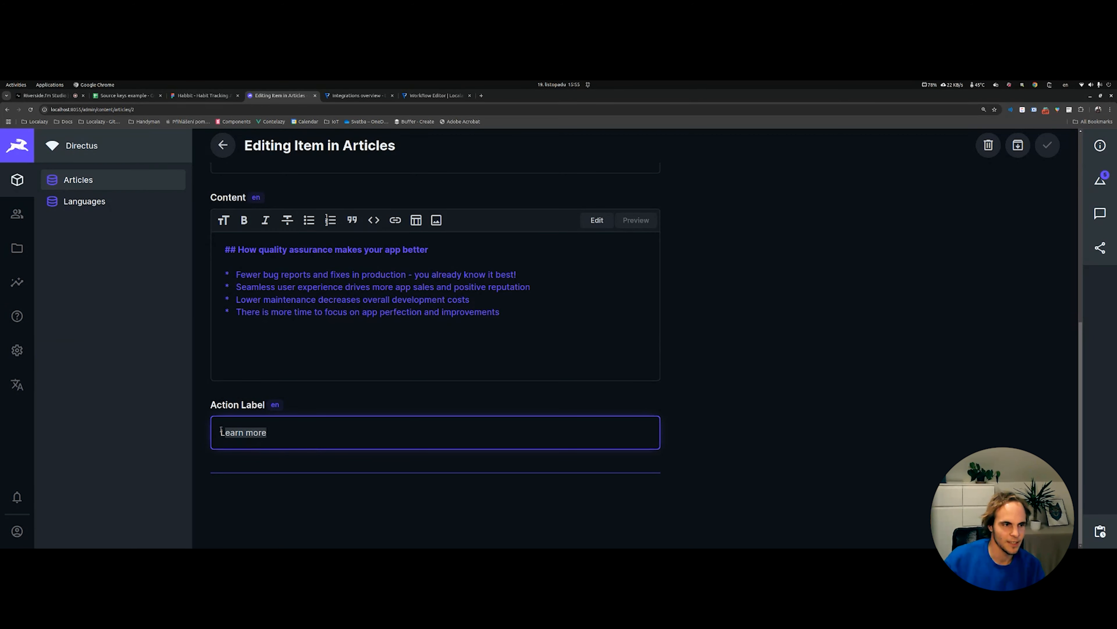
Step: Search the Directus marketplace for localazy and view the Localazy module's extension page
{"action": "left_click", "coordinate": [16, 350]}
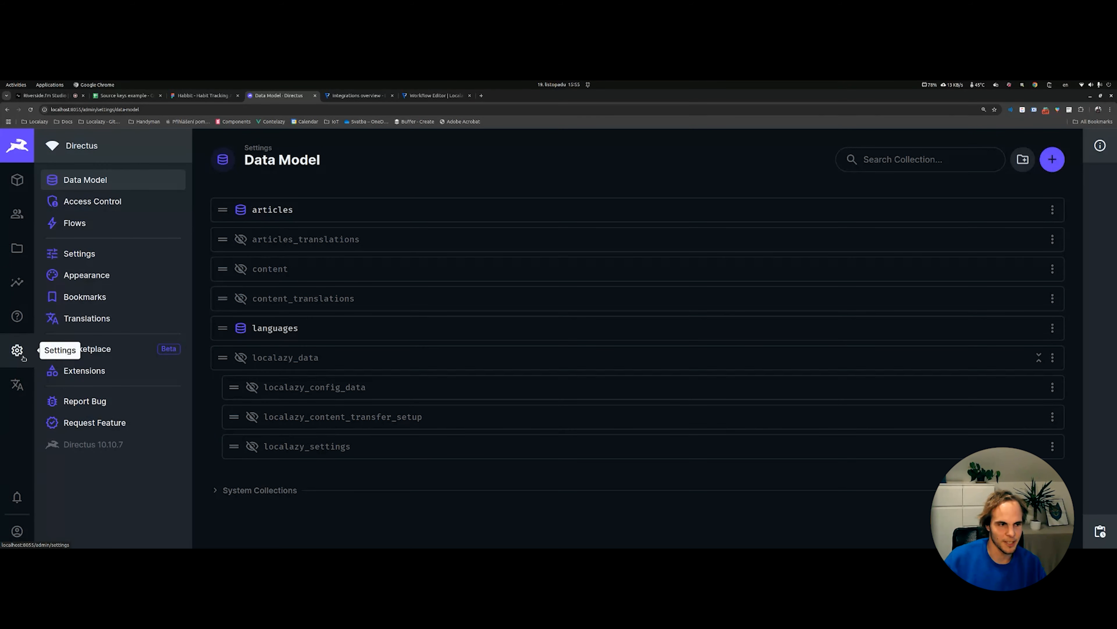
{"action": "left_click", "coordinate": [87, 348]}
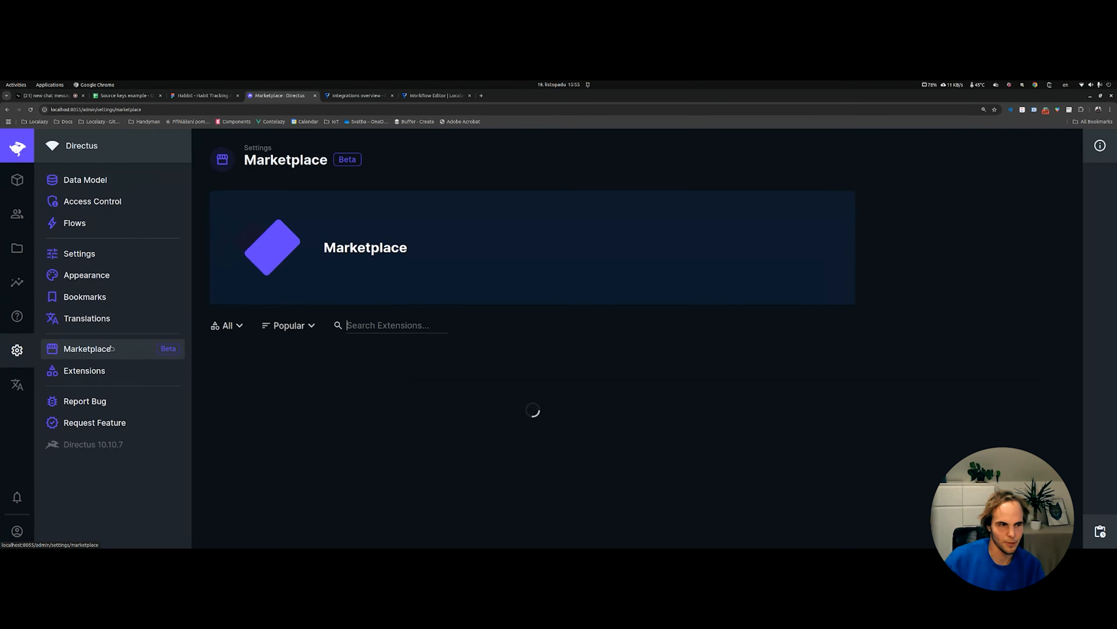
{"action": "left_click", "coordinate": [394, 325]}
{"action": "type", "text": "localazy"}
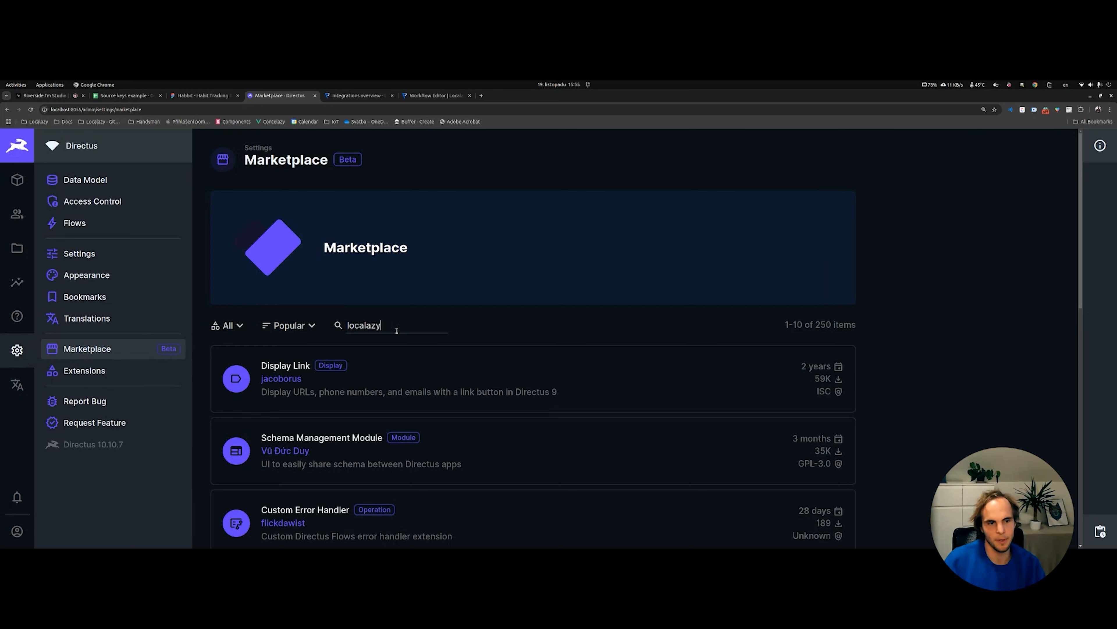
{"action": "left_click", "coordinate": [339, 383]}
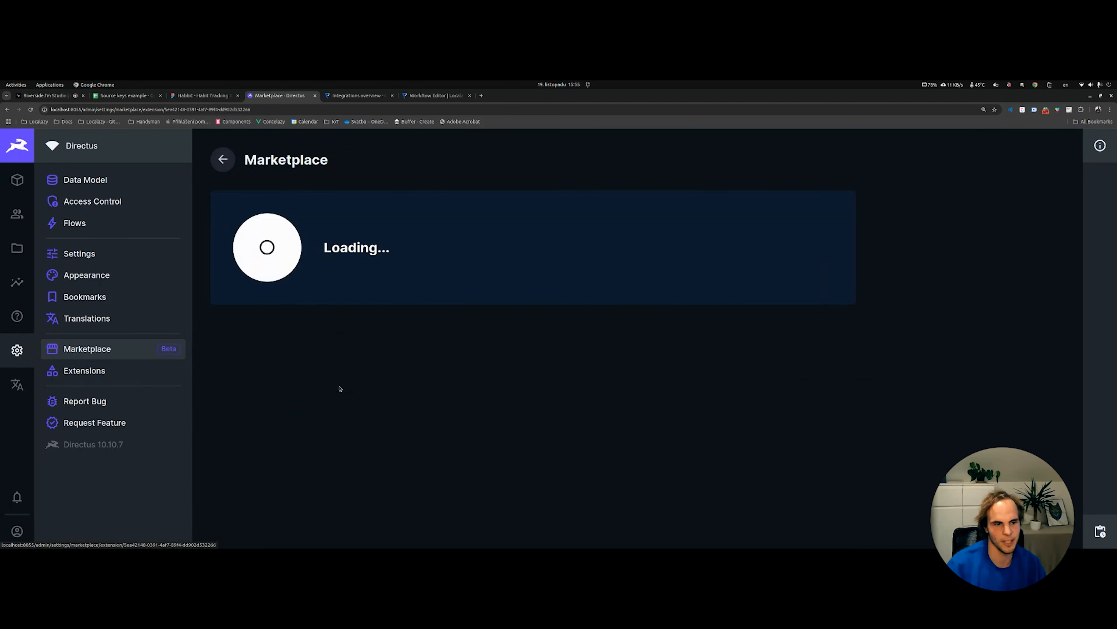
{"action": "scroll", "coordinate": [343, 346], "scroll_direction": "down", "scroll_amount": 2}
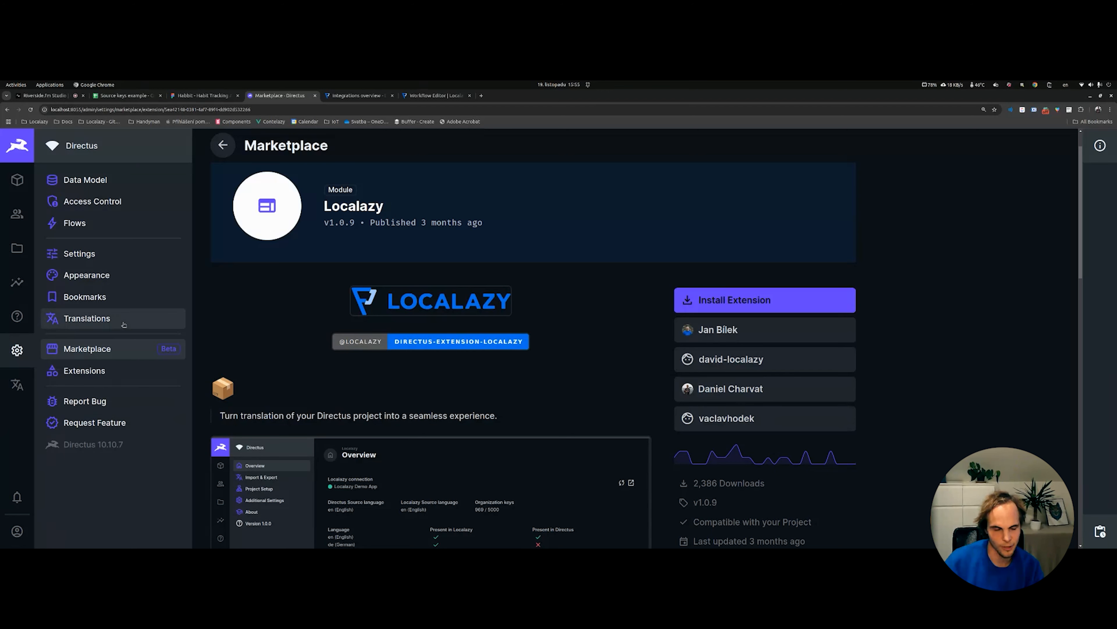
Step: Check in the Directus project settings that the Localazy module is enabled in the module bar
{"action": "left_click", "coordinate": [117, 253]}
{"action": "scroll", "coordinate": [392, 370], "scroll_direction": "down", "scroll_amount": 6}
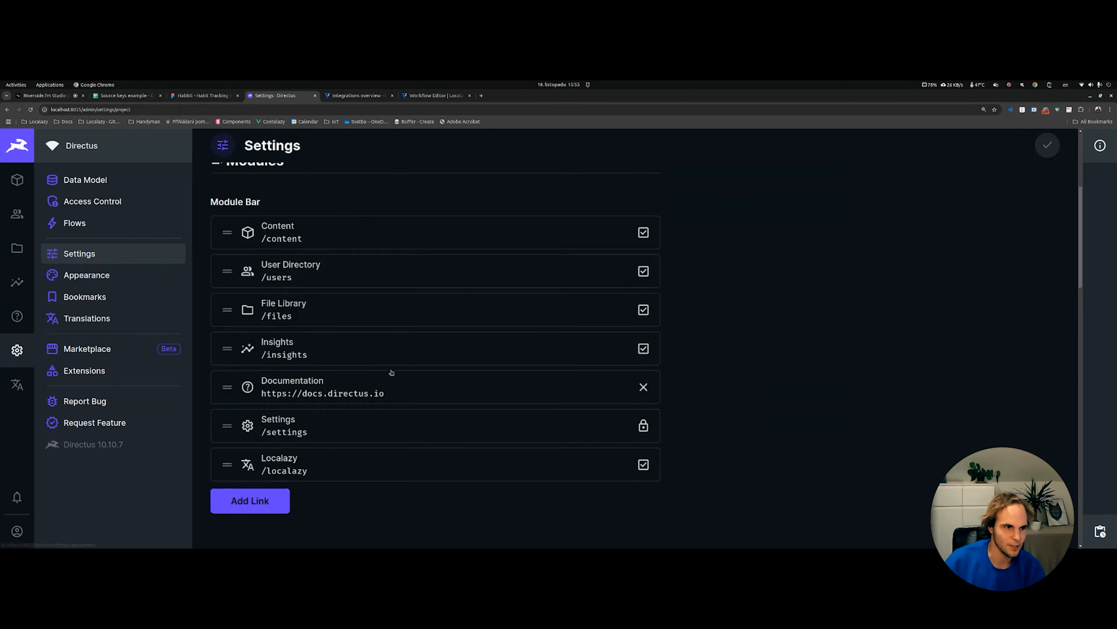
{"action": "scroll", "coordinate": [308, 366], "scroll_direction": "up", "scroll_amount": 3}
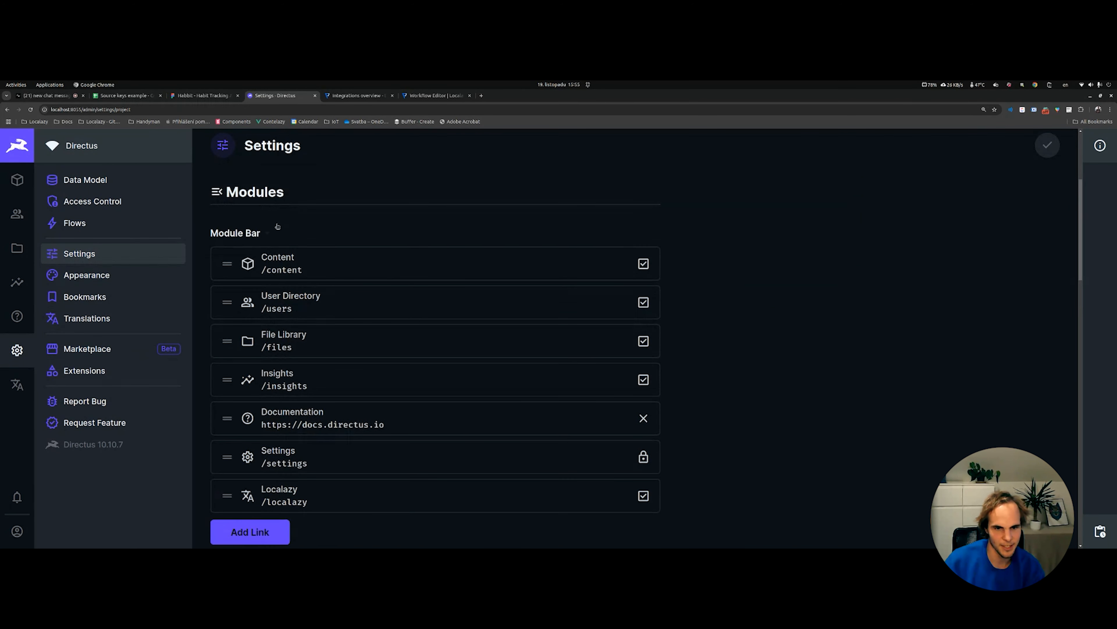
Step: Log in to Localazy from the Directus module's project setup, authorize access to the Directus CMS project and return to Directus
{"action": "left_click", "coordinate": [20, 392]}
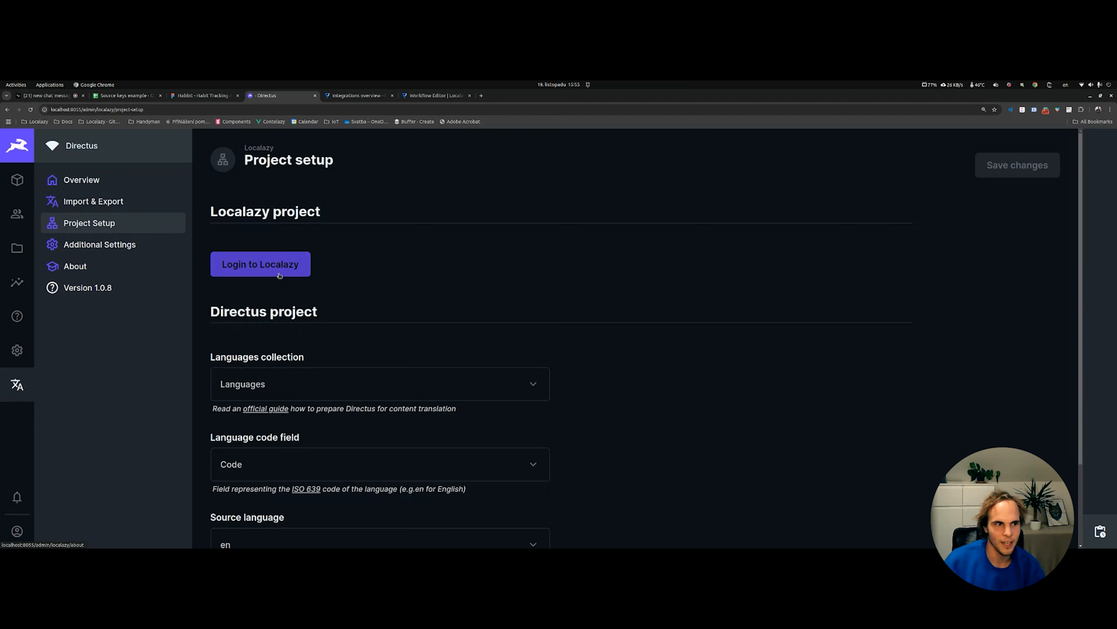
{"action": "left_click", "coordinate": [280, 270]}
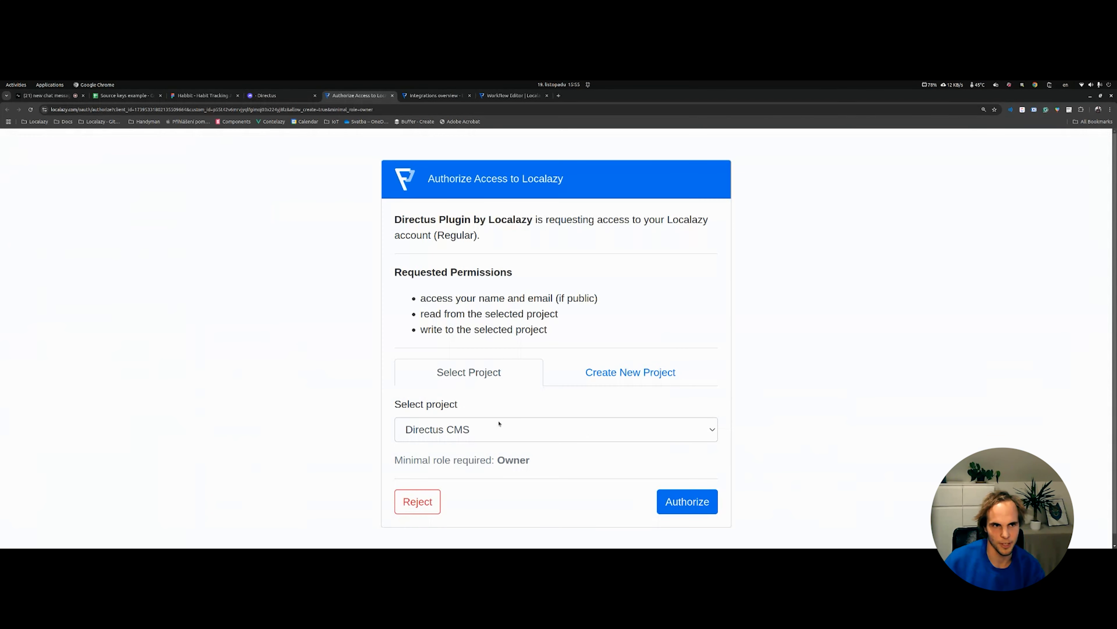
{"action": "left_click", "coordinate": [687, 501]}
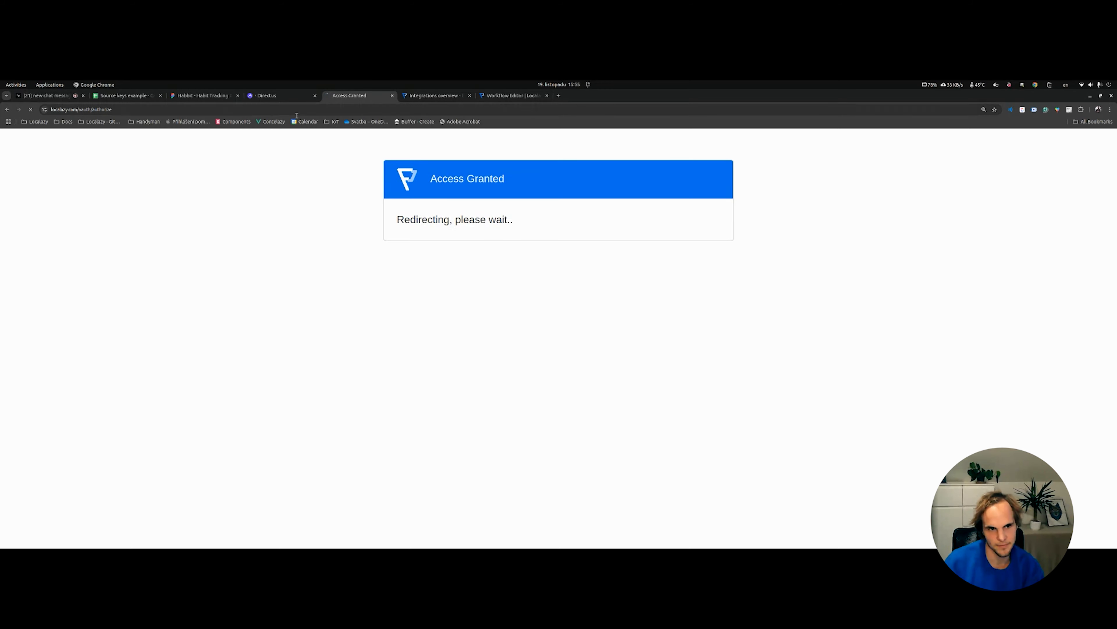
{"action": "left_click", "coordinate": [272, 95]}
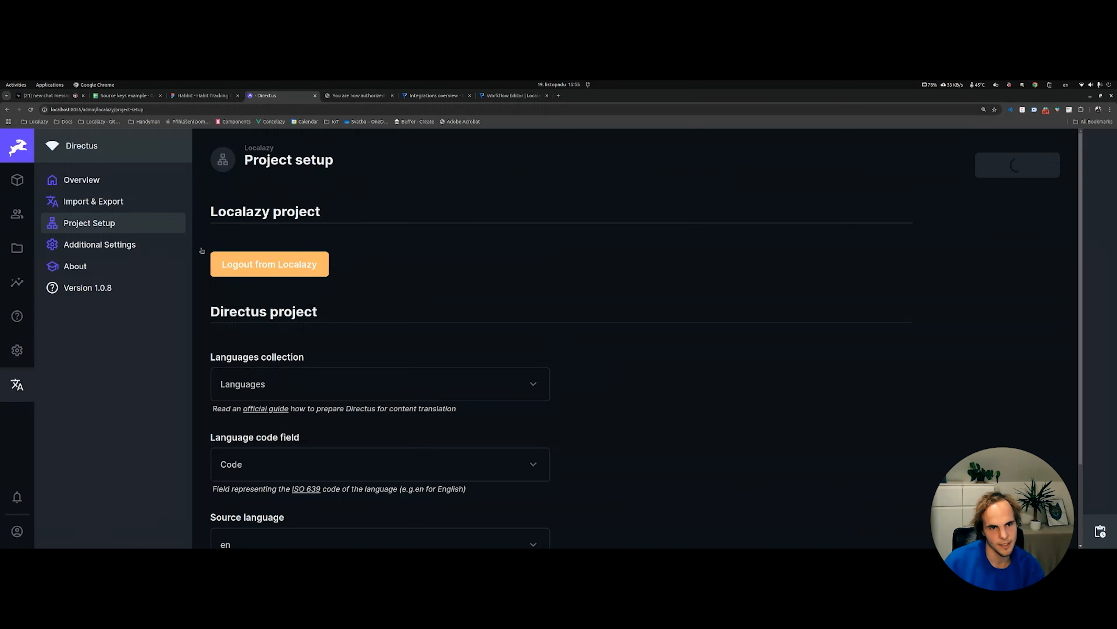
Step: Review the Localazy connection overview and export the Articles fields and translation strings from Directus to Localazy
{"action": "left_click", "coordinate": [137, 181]}
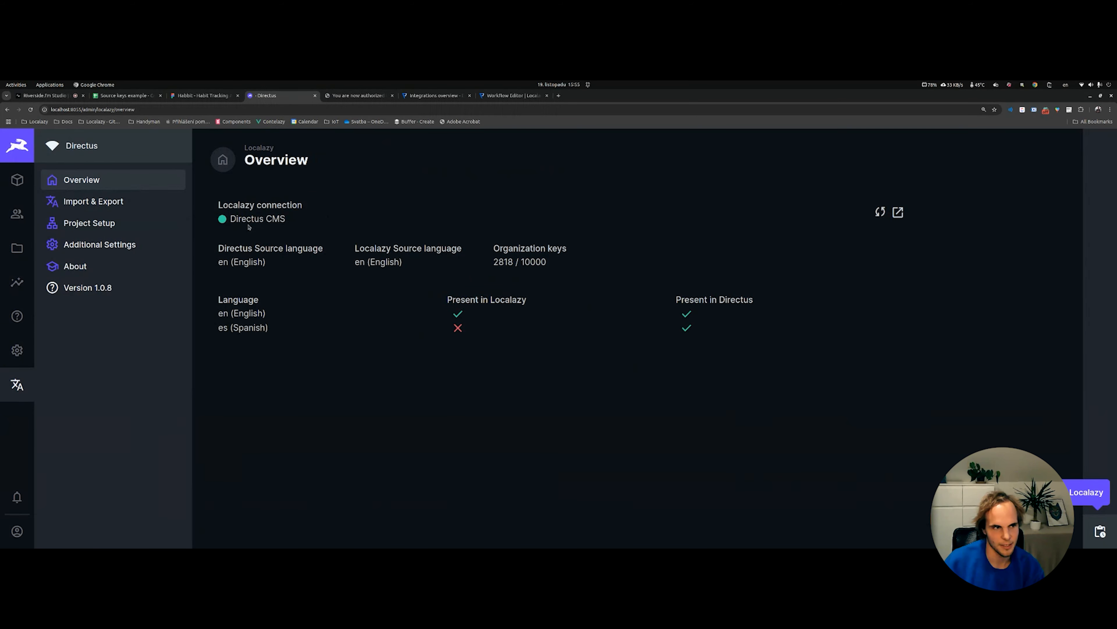
{"action": "left_click", "coordinate": [124, 202]}
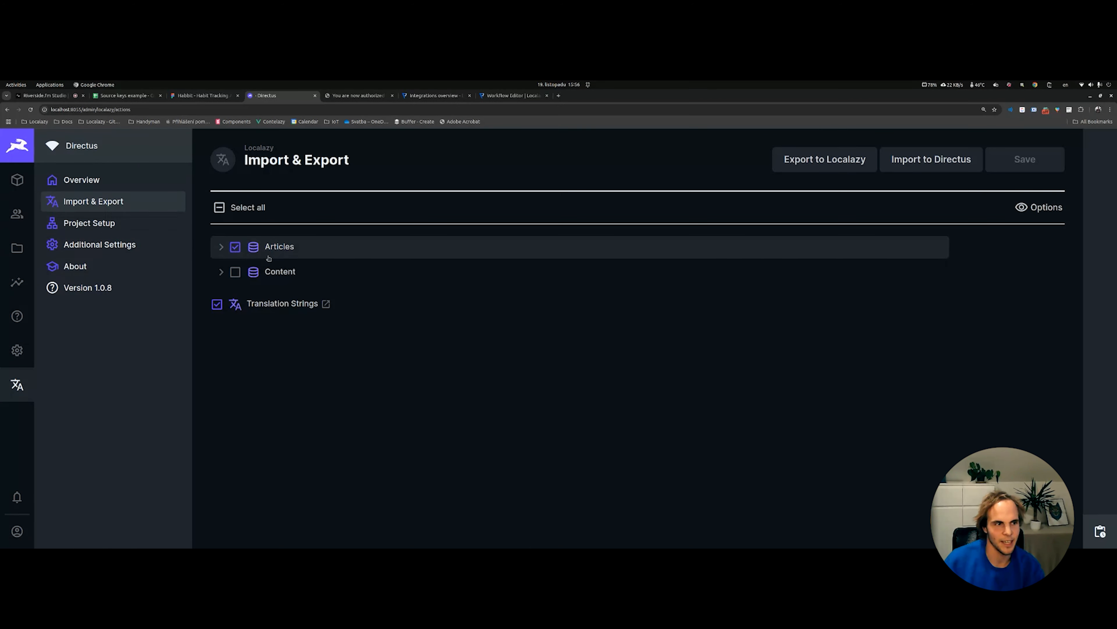
{"action": "left_click", "coordinate": [235, 247]}
{"action": "left_click", "coordinate": [286, 247]}
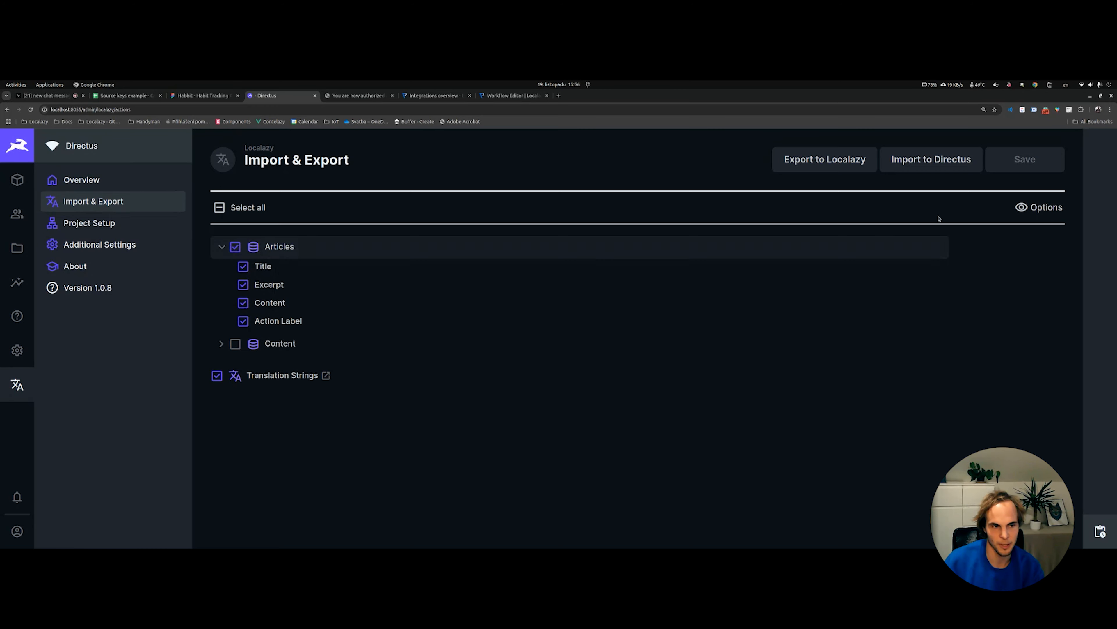
{"action": "left_click", "coordinate": [847, 167]}
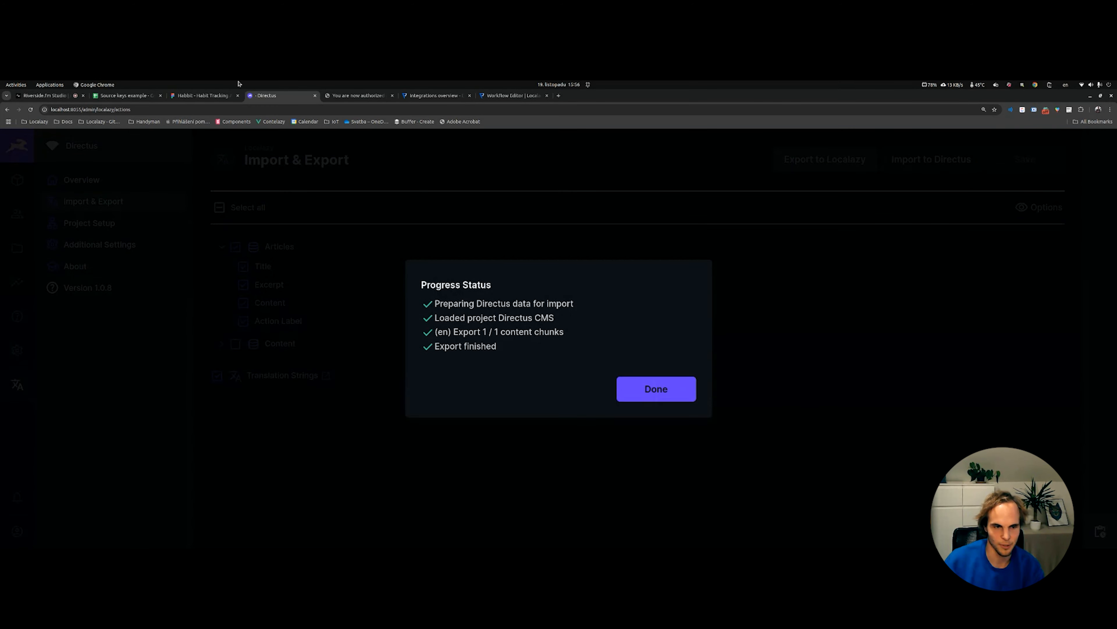
Step: Switch to the Directus CMS project in Localazy and examine its English source keys for duplicate strings
{"action": "left_click", "coordinate": [416, 94]}
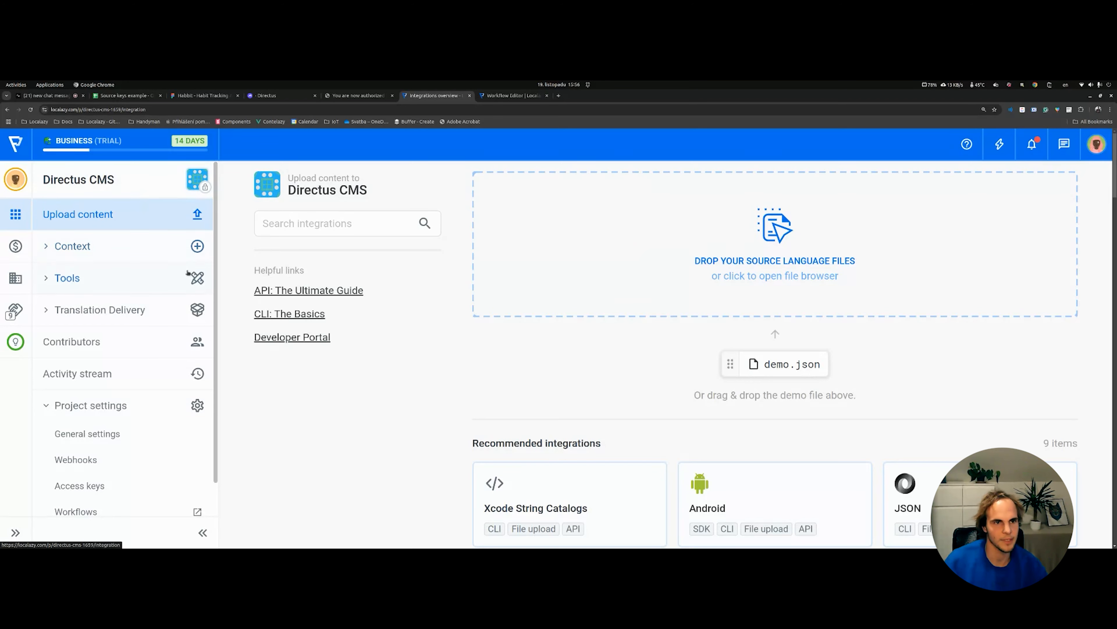
{"action": "left_click", "coordinate": [157, 210]}
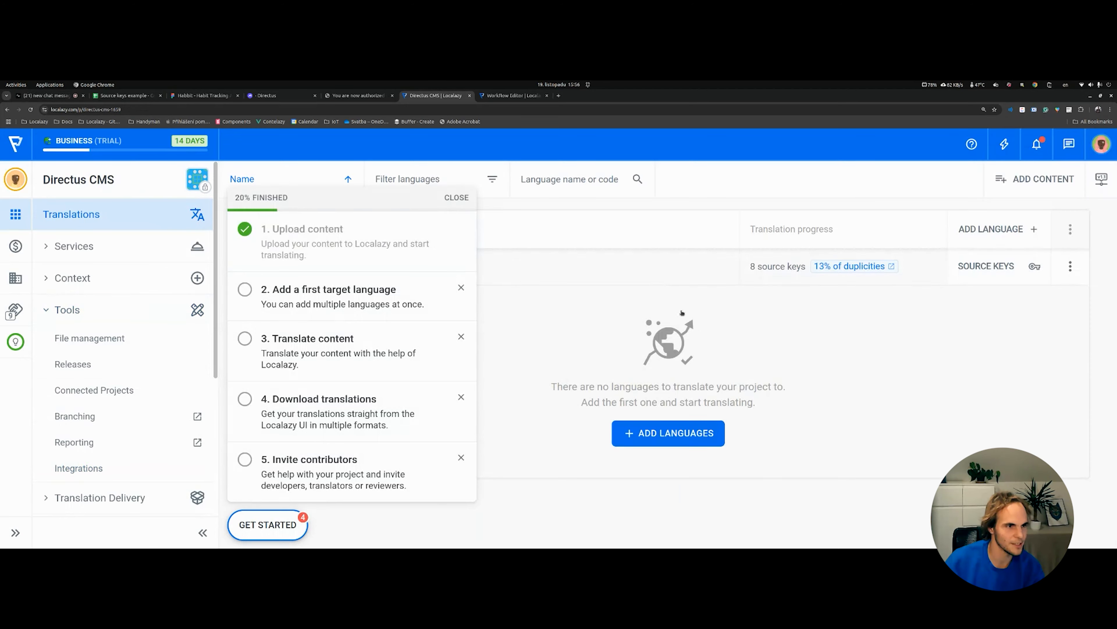
{"action": "left_click", "coordinate": [451, 198]}
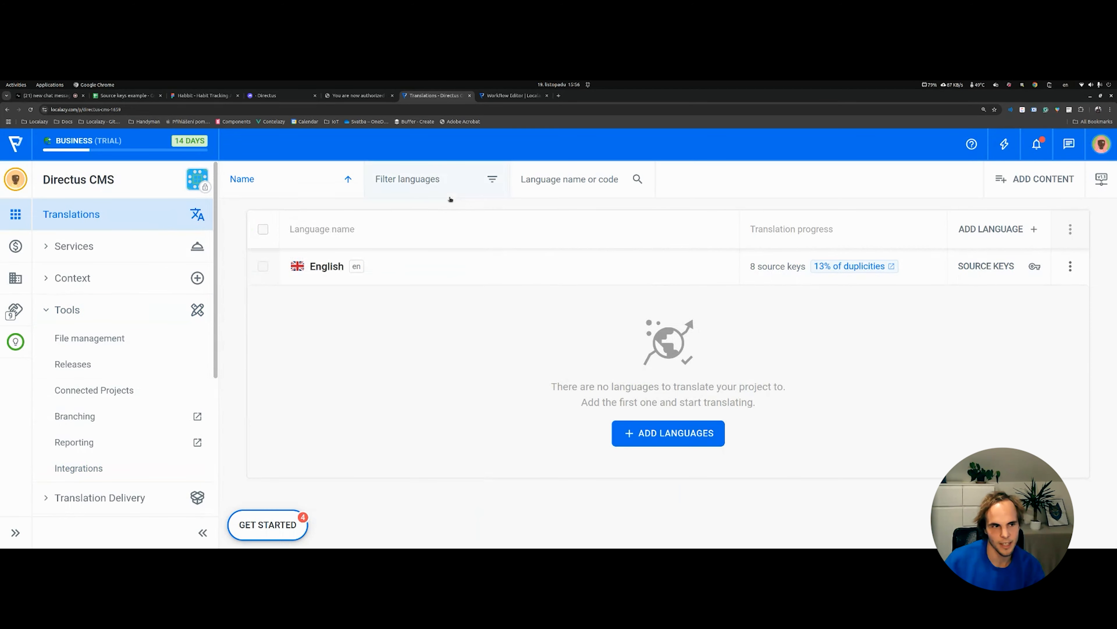
{"action": "left_click", "coordinate": [629, 278]}
{"action": "scroll", "coordinate": [525, 340], "scroll_direction": "down", "scroll_amount": 10}
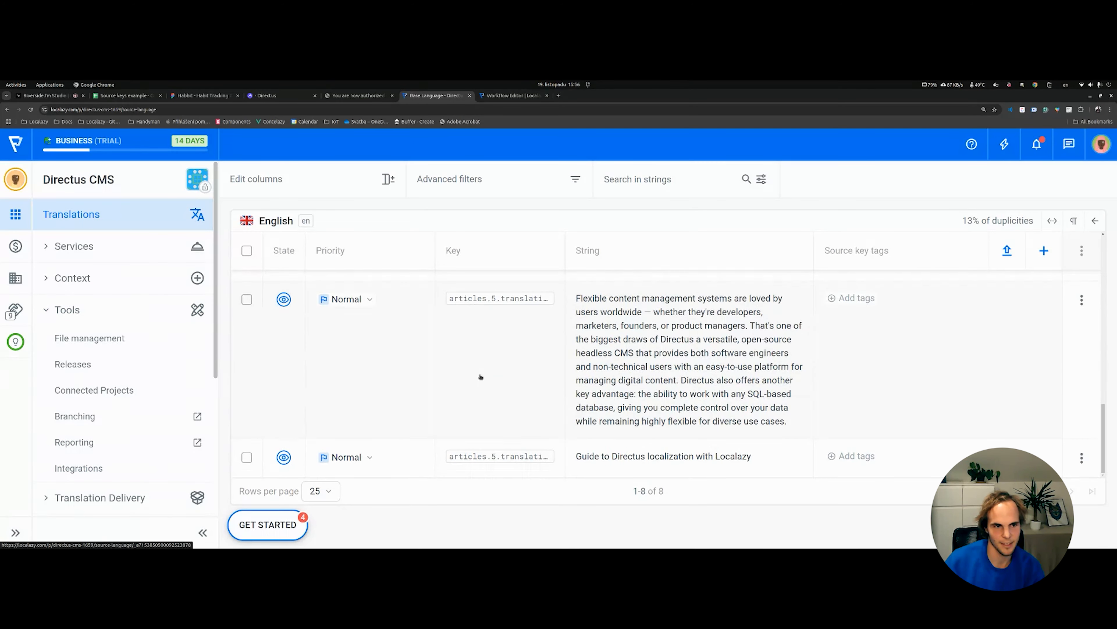
{"action": "scroll", "coordinate": [470, 407], "scroll_direction": "up", "scroll_amount": 5}
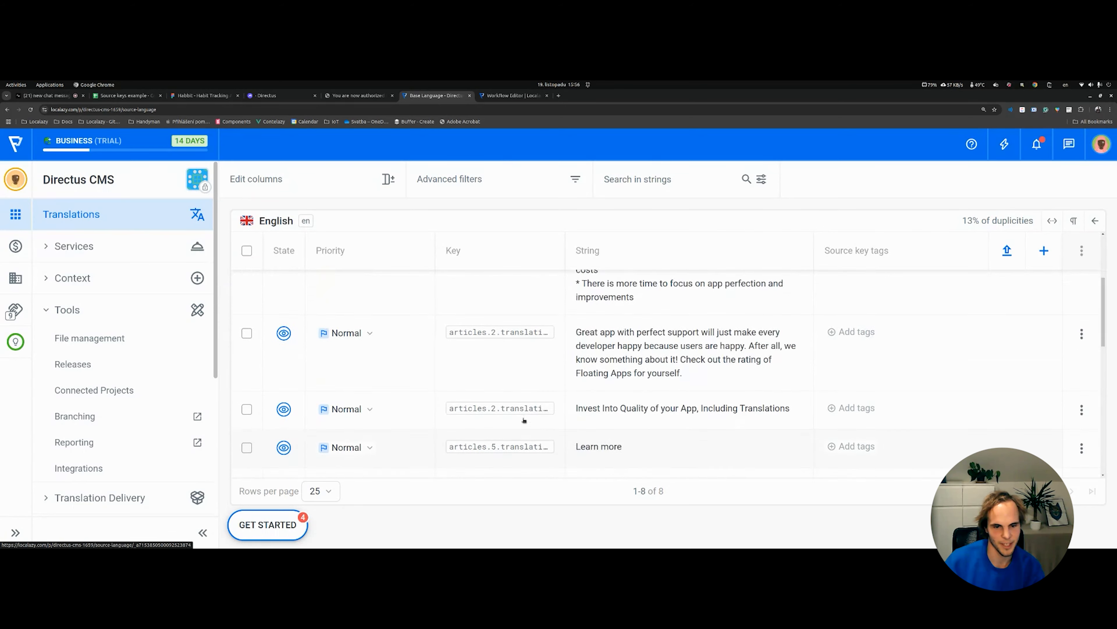
{"action": "scroll", "coordinate": [512, 424], "scroll_direction": "up", "scroll_amount": 3}
Step: Enable key clustering in the project's general import and export settings and save the changes
{"action": "scroll", "coordinate": [110, 440], "scroll_direction": "down", "scroll_amount": 5}
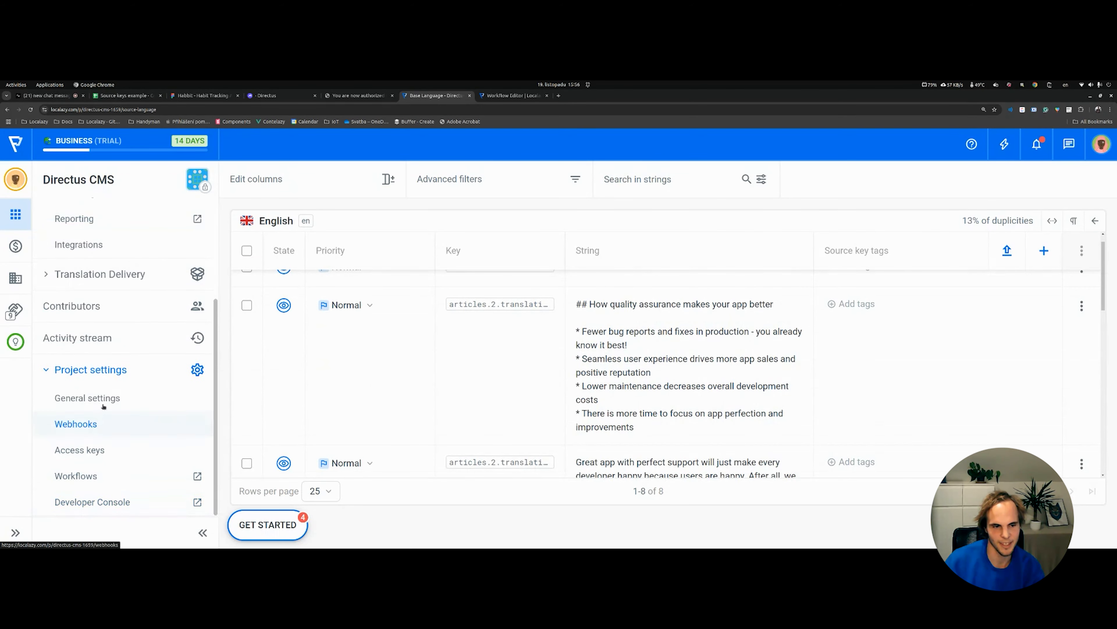
{"action": "left_click", "coordinate": [87, 398]}
{"action": "scroll", "coordinate": [499, 404], "scroll_direction": "down", "scroll_amount": 5}
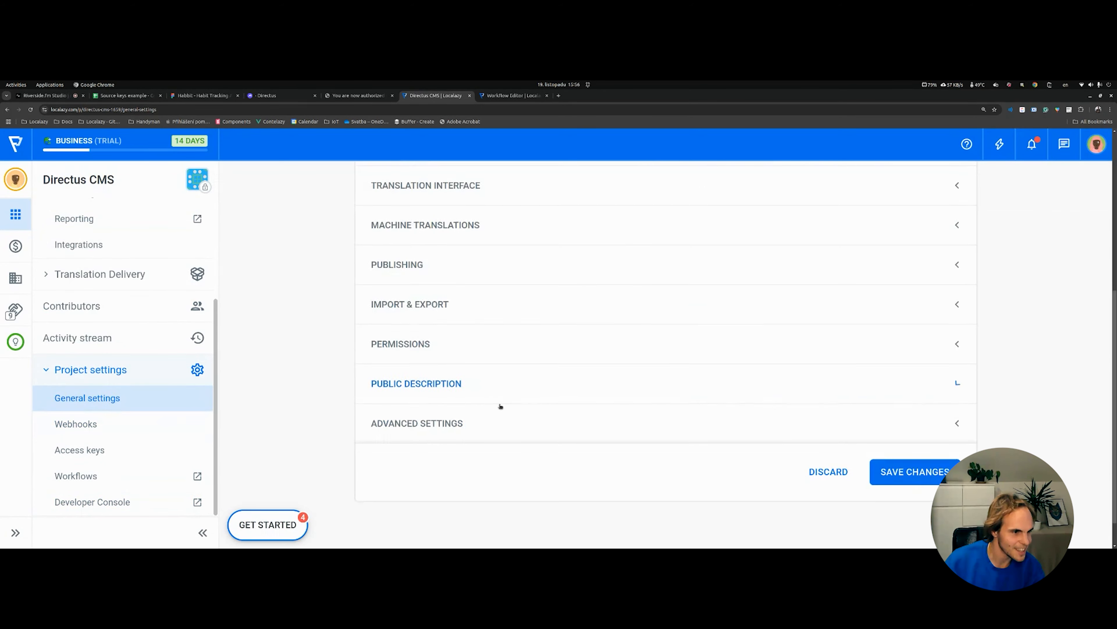
{"action": "left_click", "coordinate": [447, 316]}
{"action": "left_click", "coordinate": [637, 348]}
{"action": "left_click", "coordinate": [528, 254]}
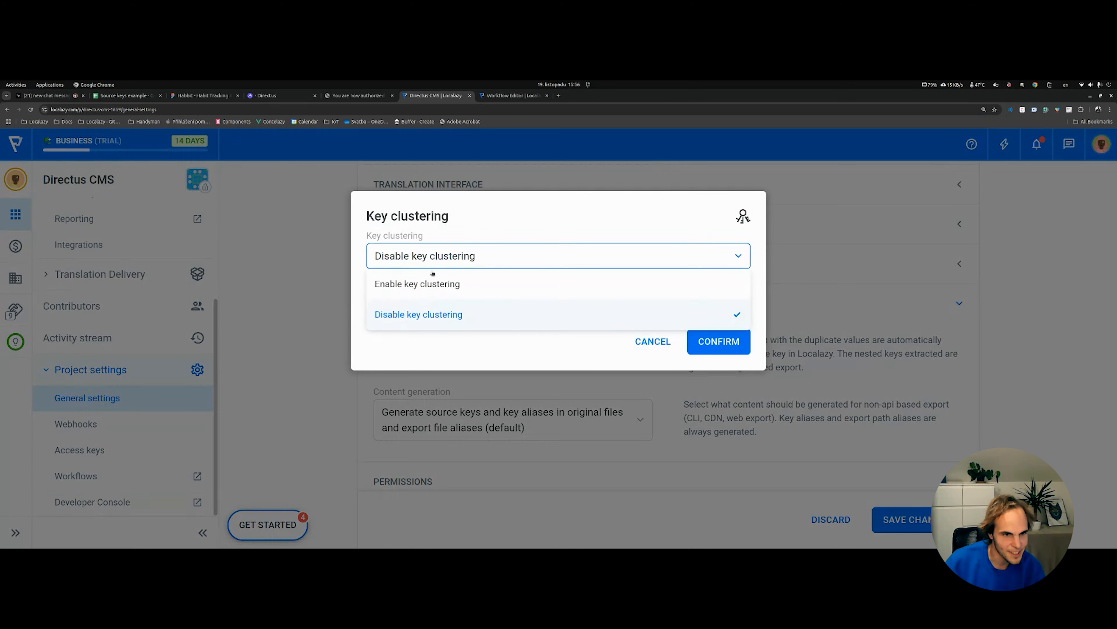
{"action": "left_click", "coordinate": [419, 285]}
{"action": "left_click", "coordinate": [719, 339]}
{"action": "left_click", "coordinate": [900, 519]}
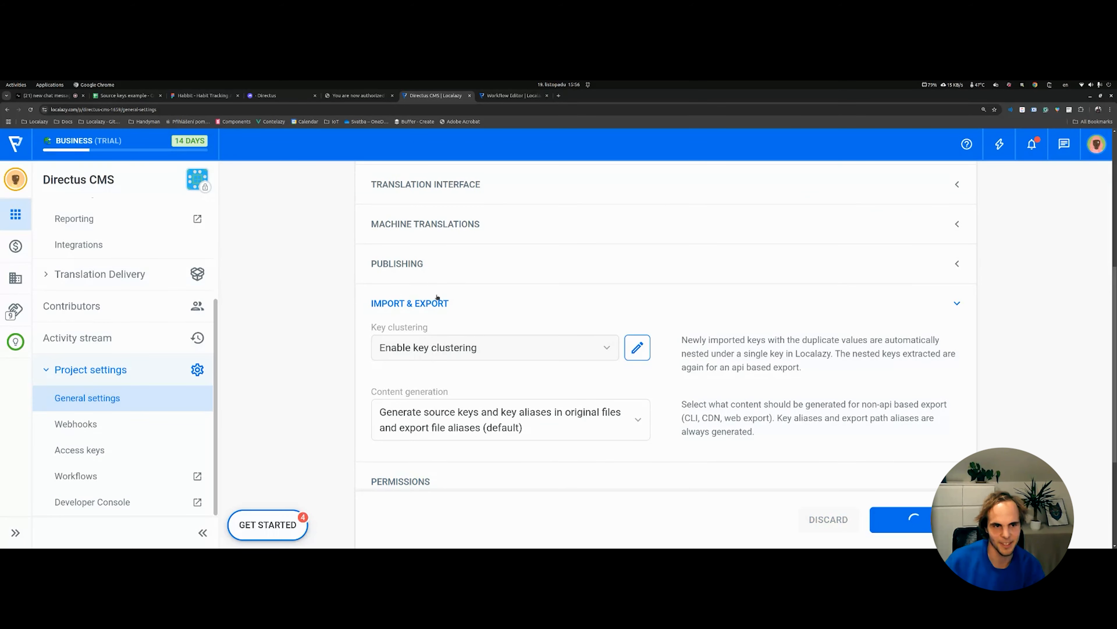
Step: Delete the directus.json file from the Localazy project's file management
{"action": "scroll", "coordinate": [117, 219], "scroll_direction": "up", "scroll_amount": 5}
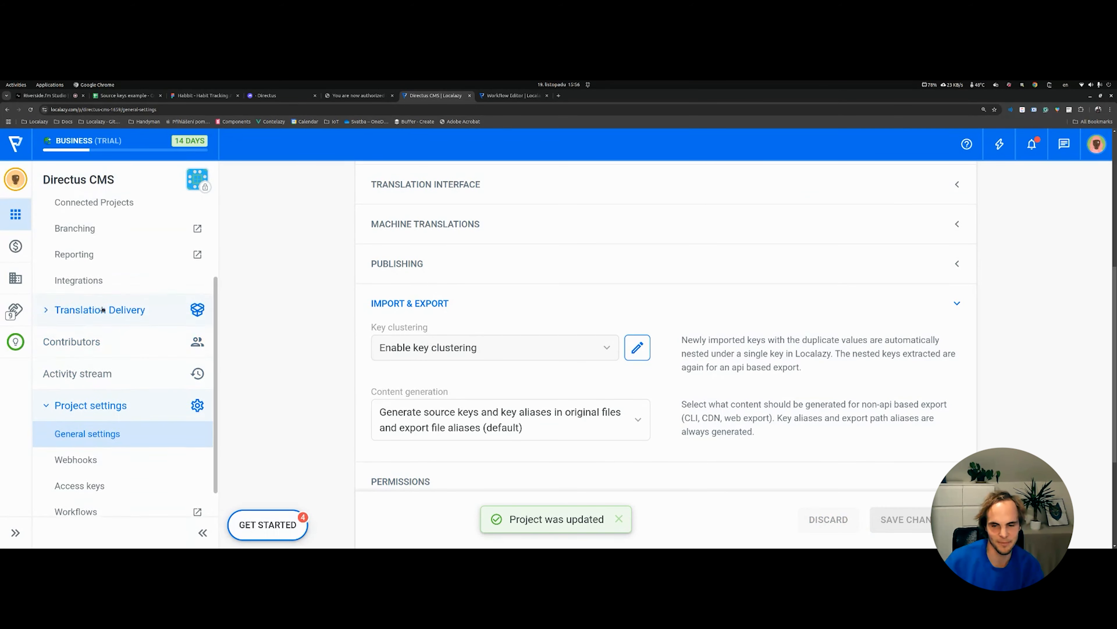
{"action": "left_click", "coordinate": [109, 339]}
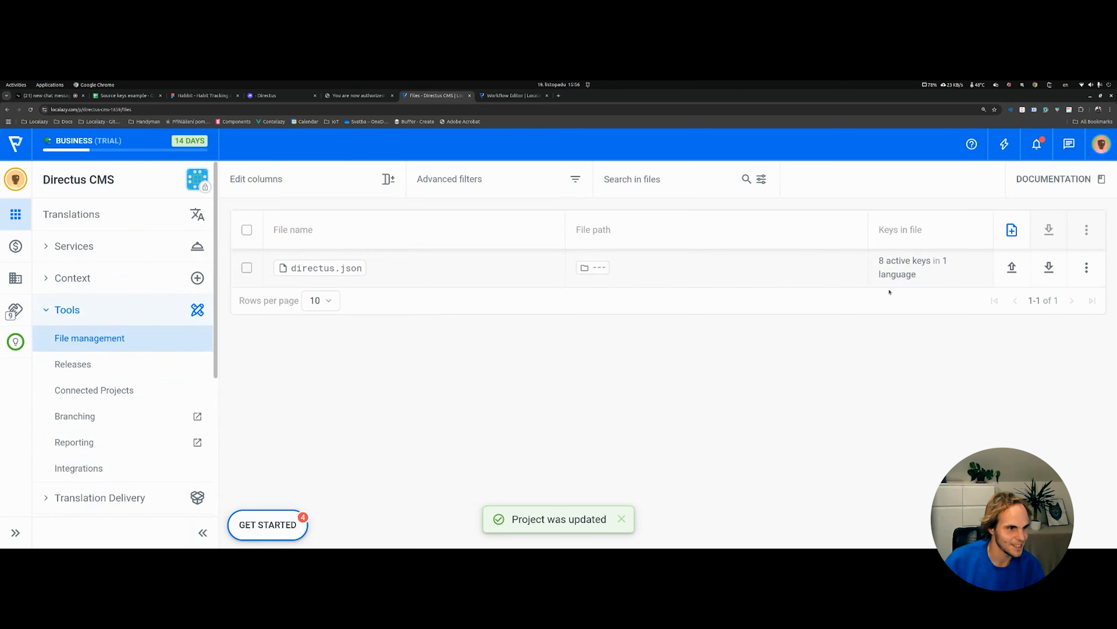
{"action": "left_click", "coordinate": [1086, 268]}
{"action": "left_click", "coordinate": [924, 497]}
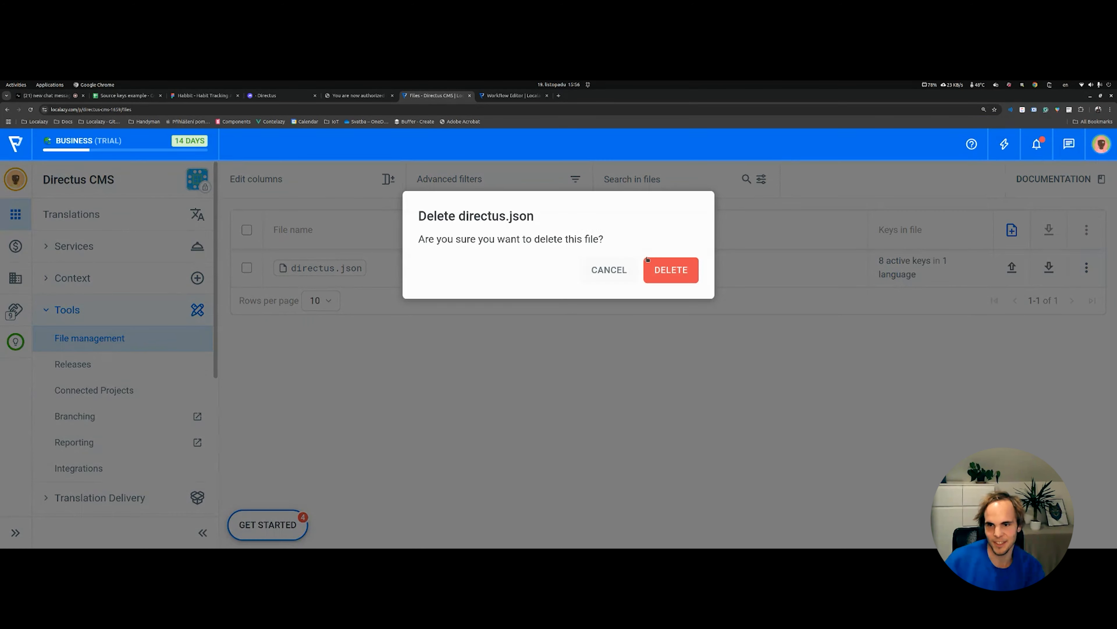
{"action": "left_click", "coordinate": [671, 269]}
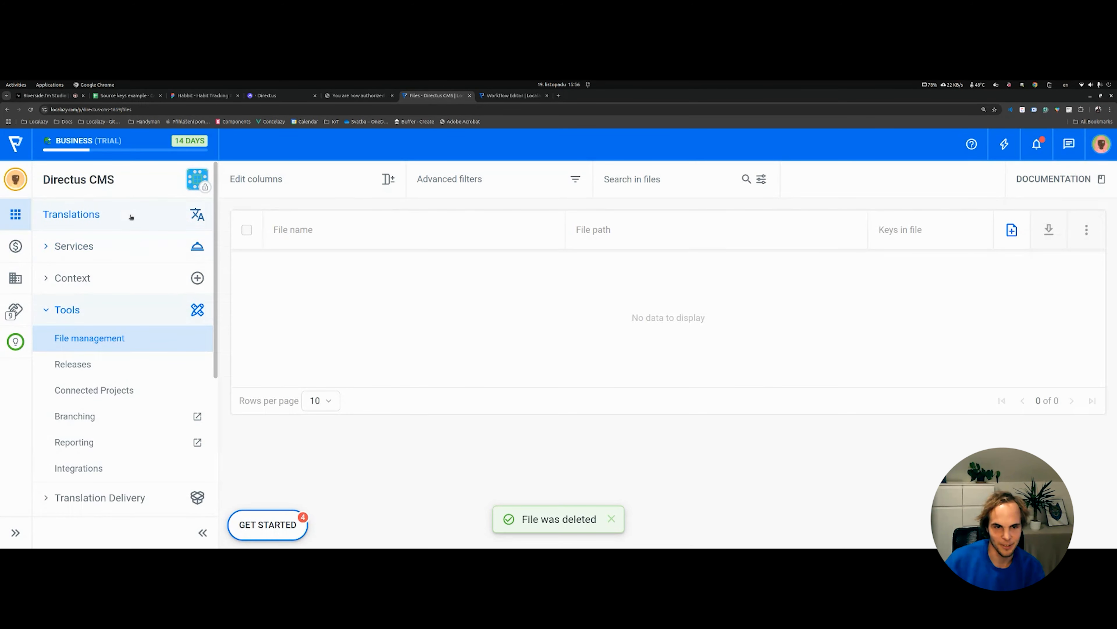
Step: Return to Directus, dismiss the finished export status and export the selected content to Localazy again
{"action": "left_click", "coordinate": [273, 96]}
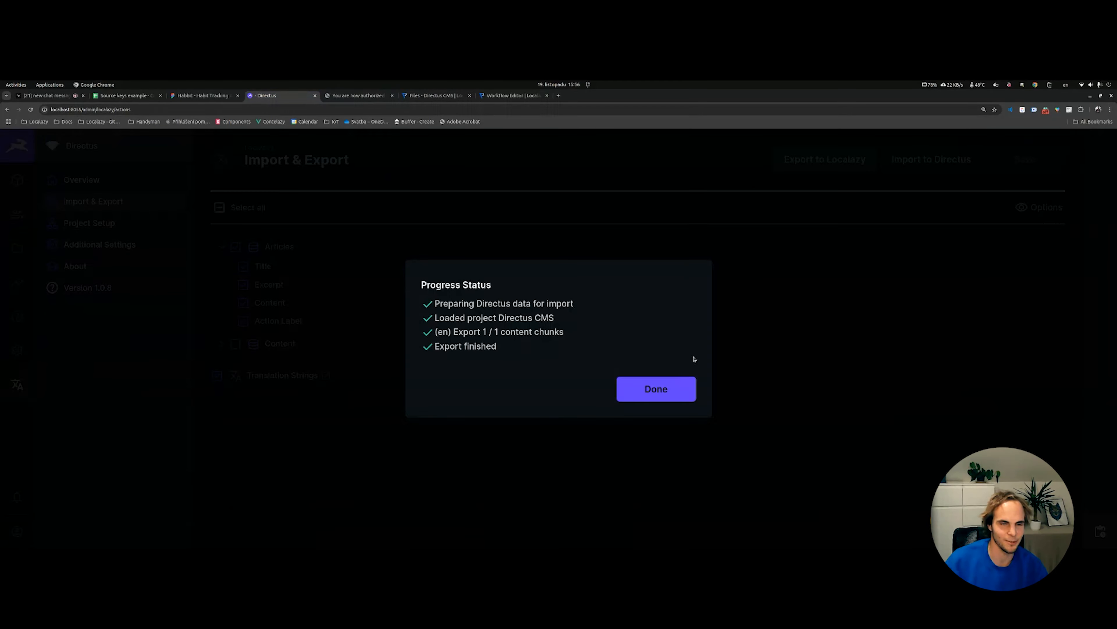
{"action": "left_click", "coordinate": [656, 388]}
{"action": "left_click", "coordinate": [801, 170]}
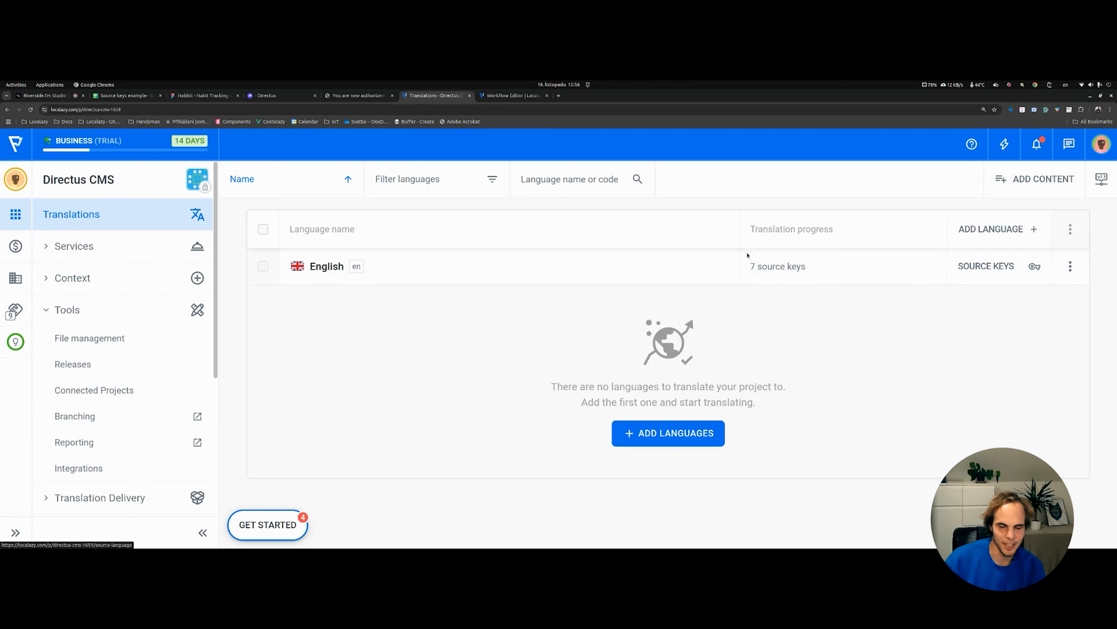
Step: Filter the English source keys in Localazy to cluster strings, review them and clear the filter
{"action": "left_click", "coordinate": [204, 534]}
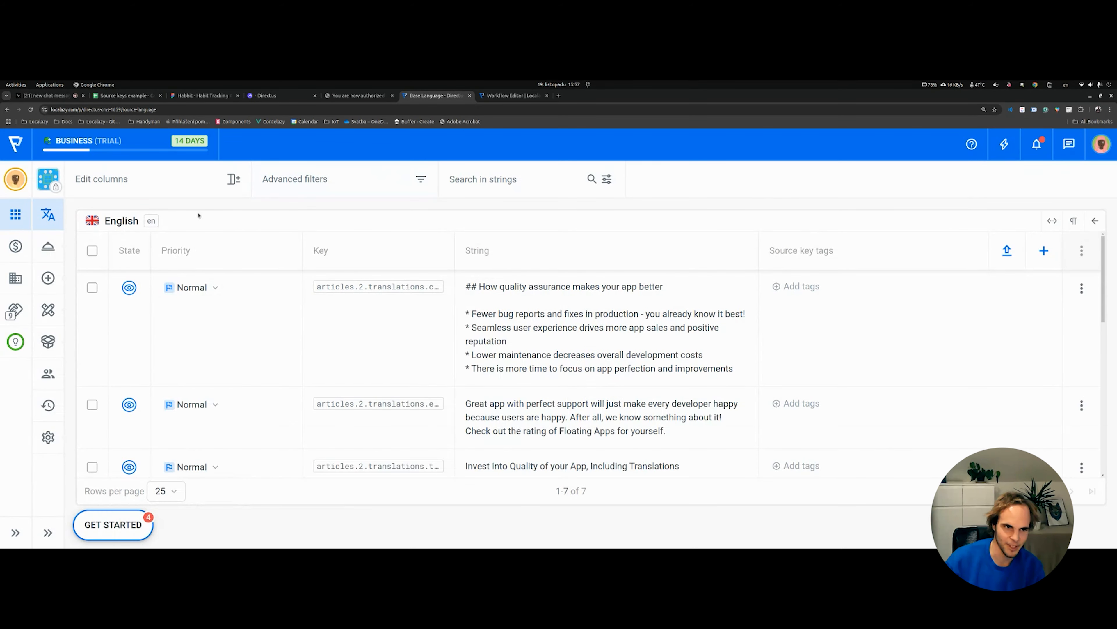
{"action": "left_click", "coordinate": [306, 191]}
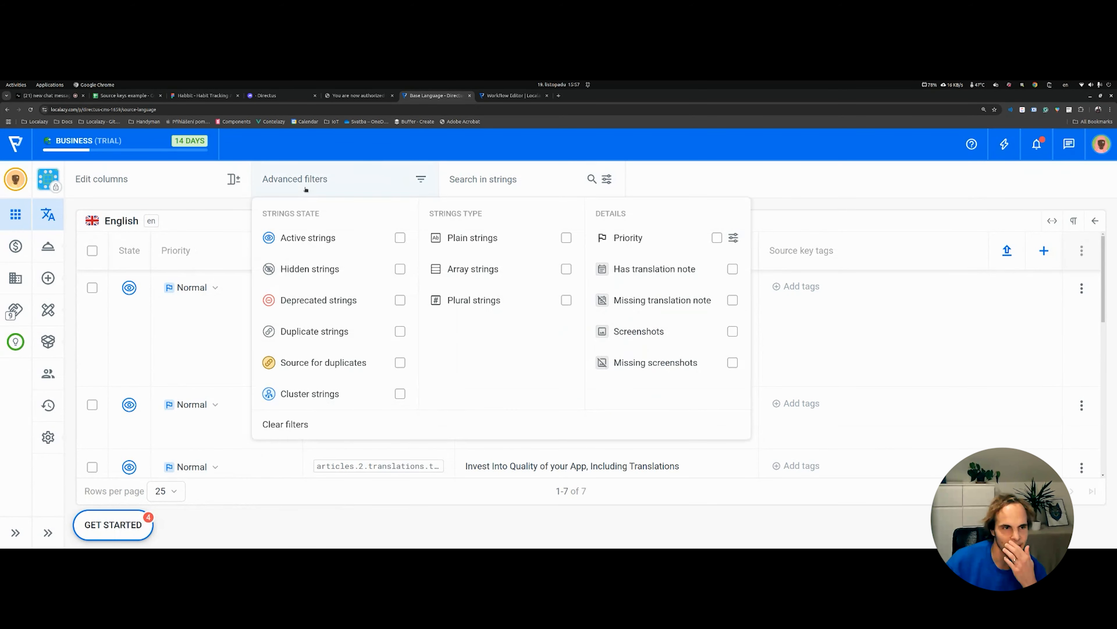
{"action": "left_click", "coordinate": [326, 396]}
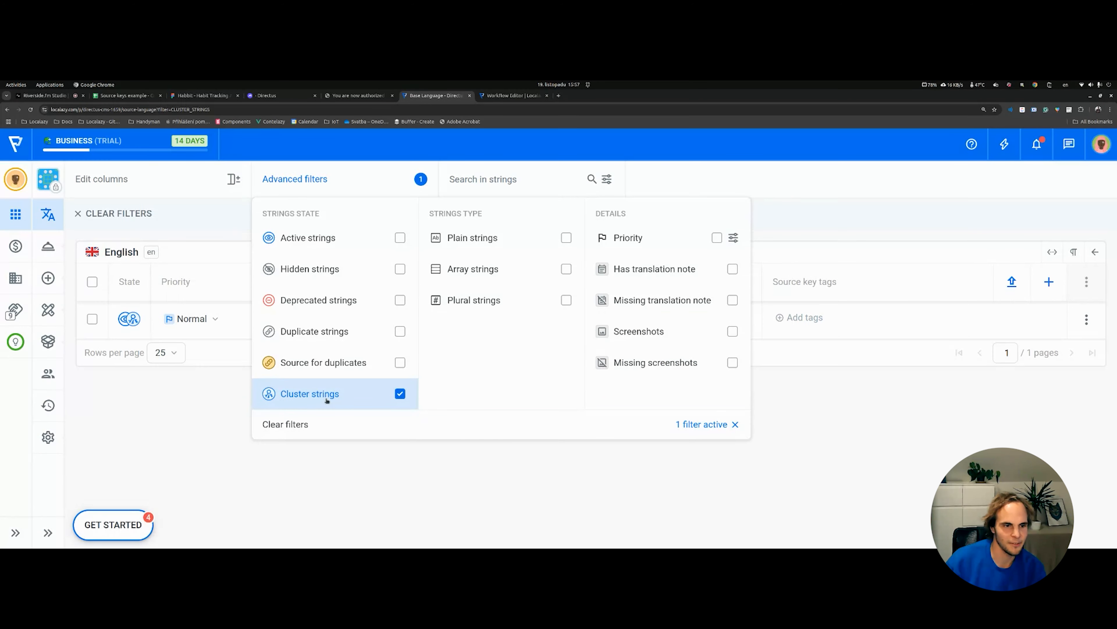
{"action": "left_click", "coordinate": [287, 480]}
{"action": "mouse_move", "coordinate": [136, 320]}
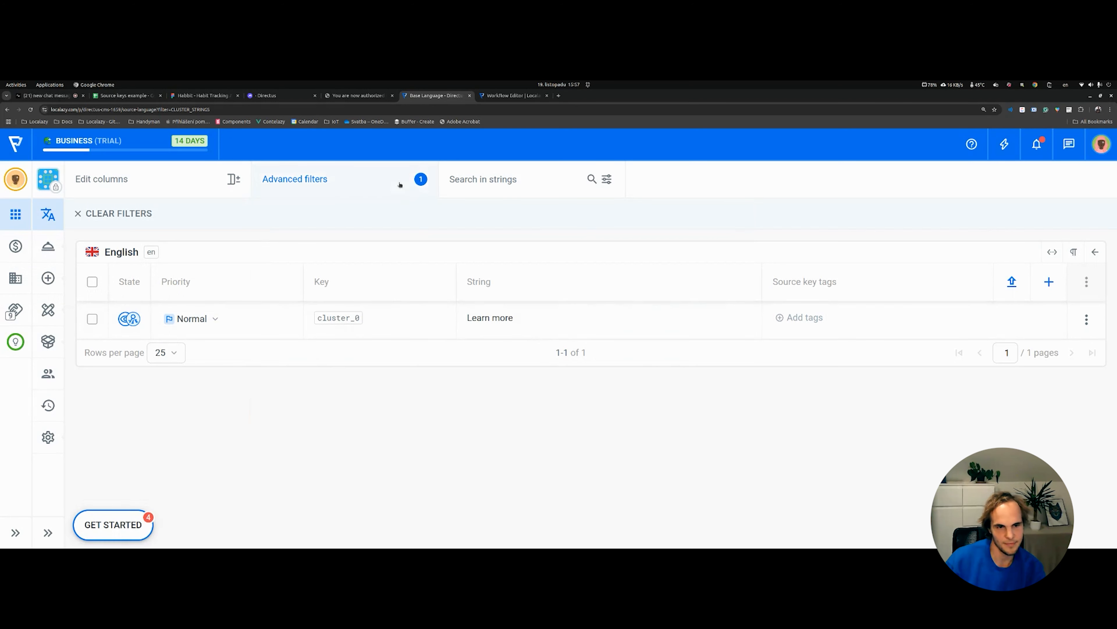
{"action": "left_click", "coordinate": [118, 214]}
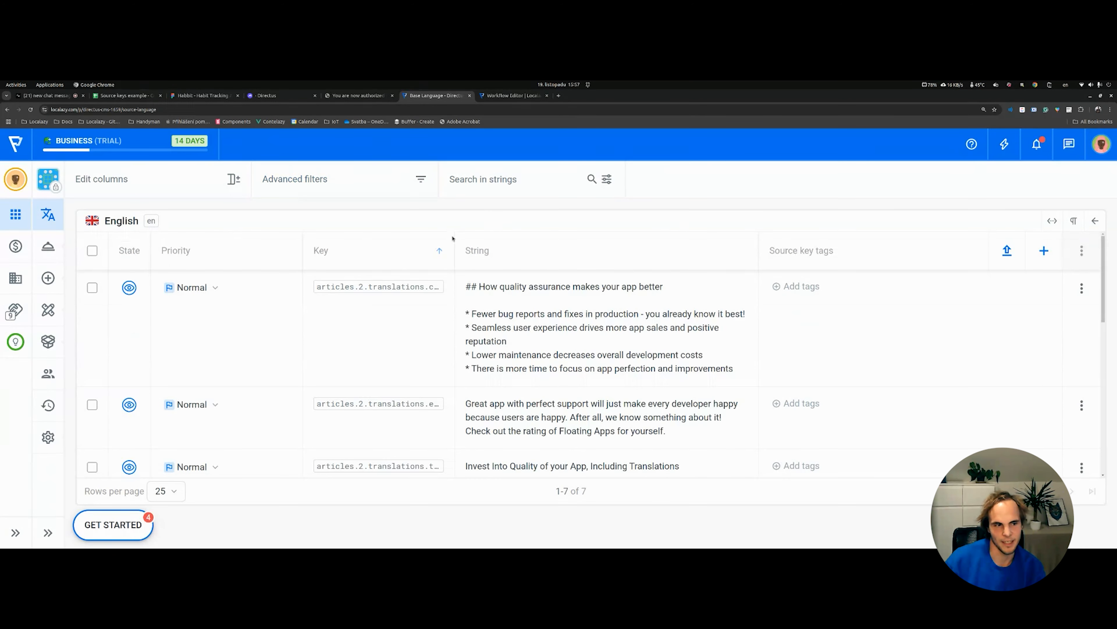
Step: Search the English source keys for learn more and examine the keys contained in the matching string's cluster
{"action": "left_click", "coordinate": [493, 188]}
{"action": "type", "text": "learn more"}
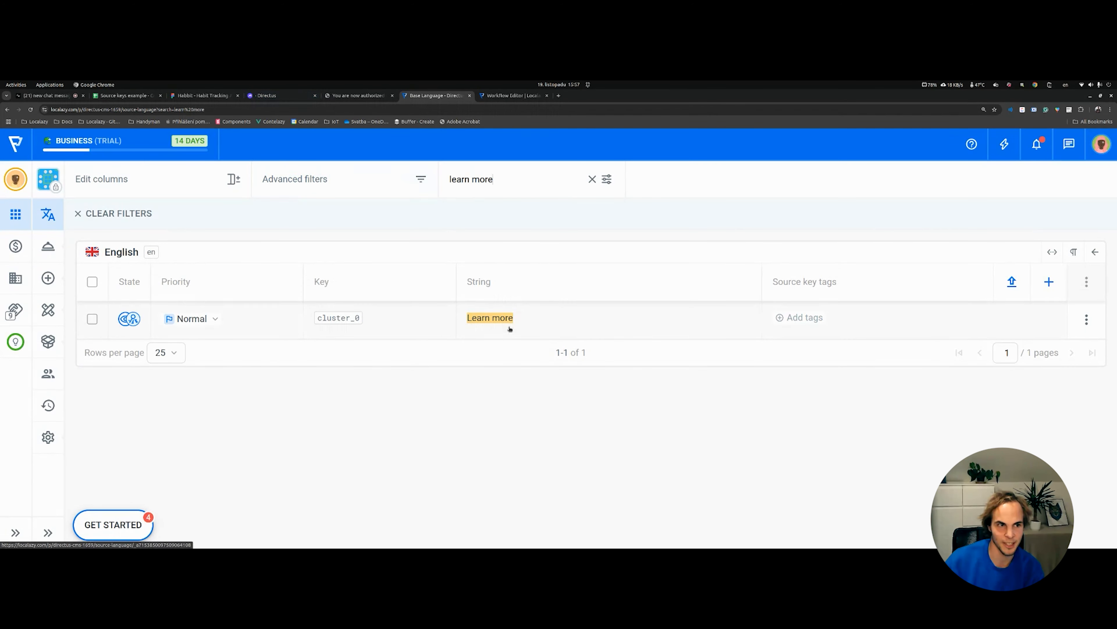
{"action": "left_click", "coordinate": [543, 321]}
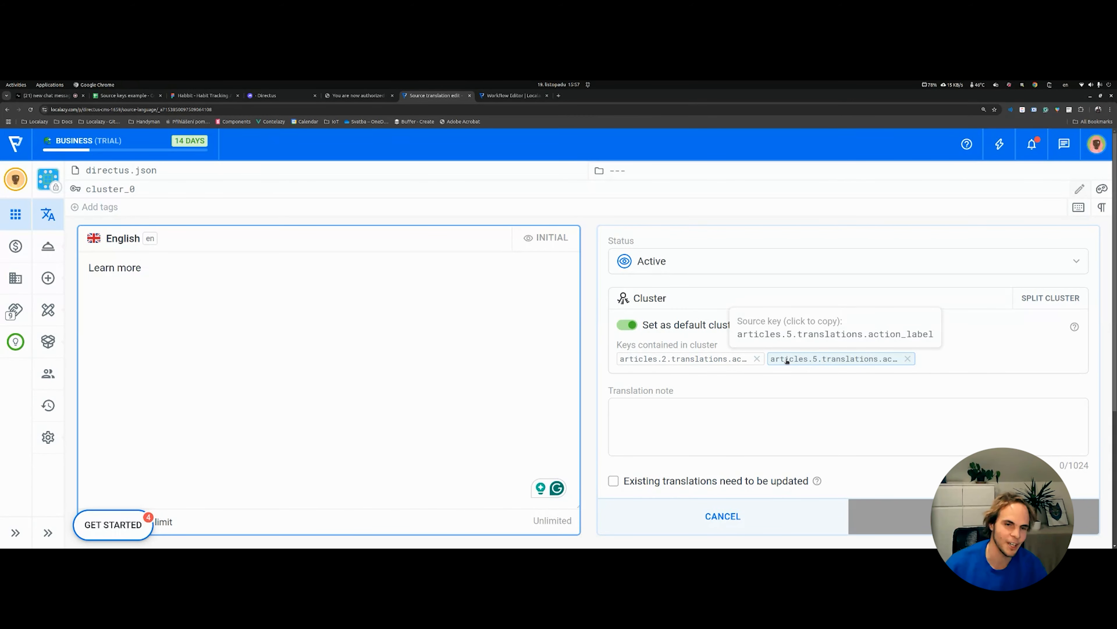
Step: Add Spanish (es) as a target language to the Directus CMS project
{"action": "left_click", "coordinate": [48, 214]}
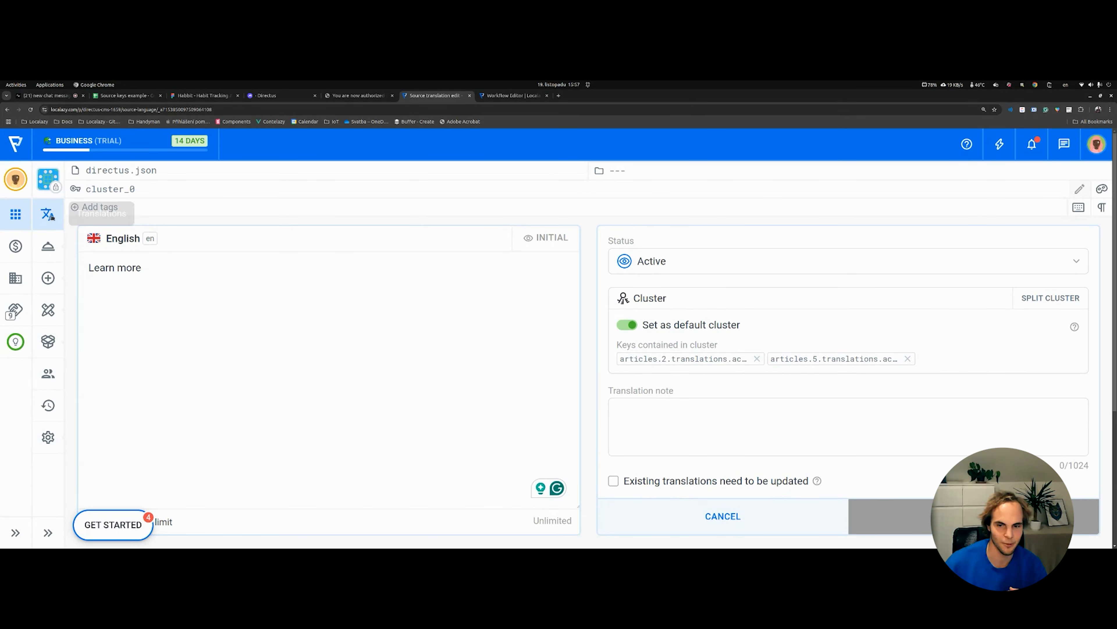
{"action": "left_click", "coordinate": [936, 231]}
{"action": "left_click", "coordinate": [551, 276]}
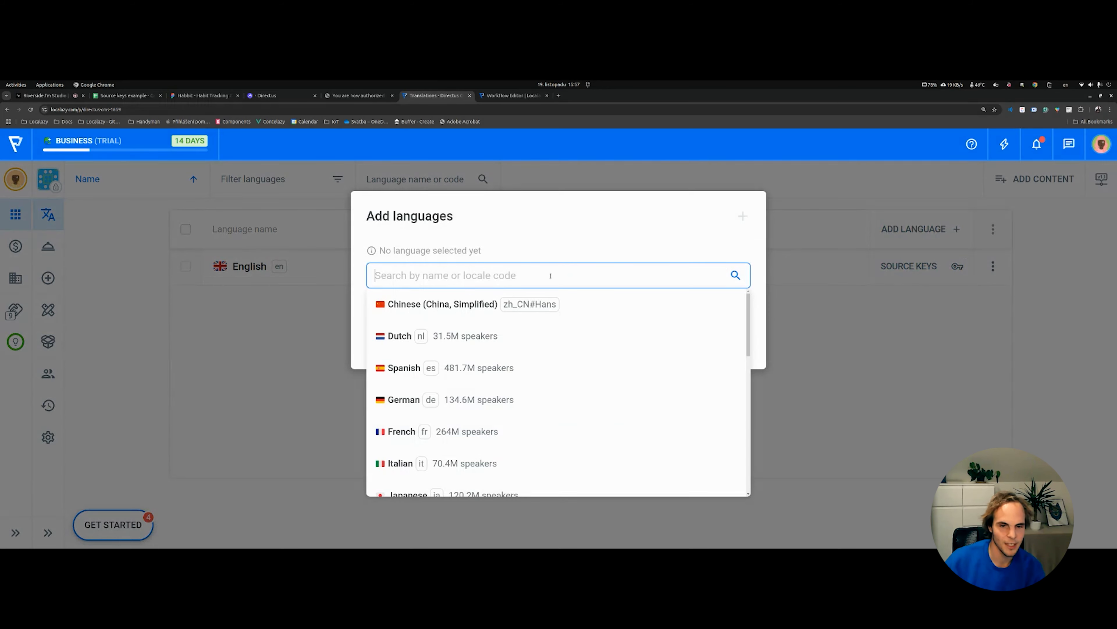
{"action": "type", "text": "spanish"}
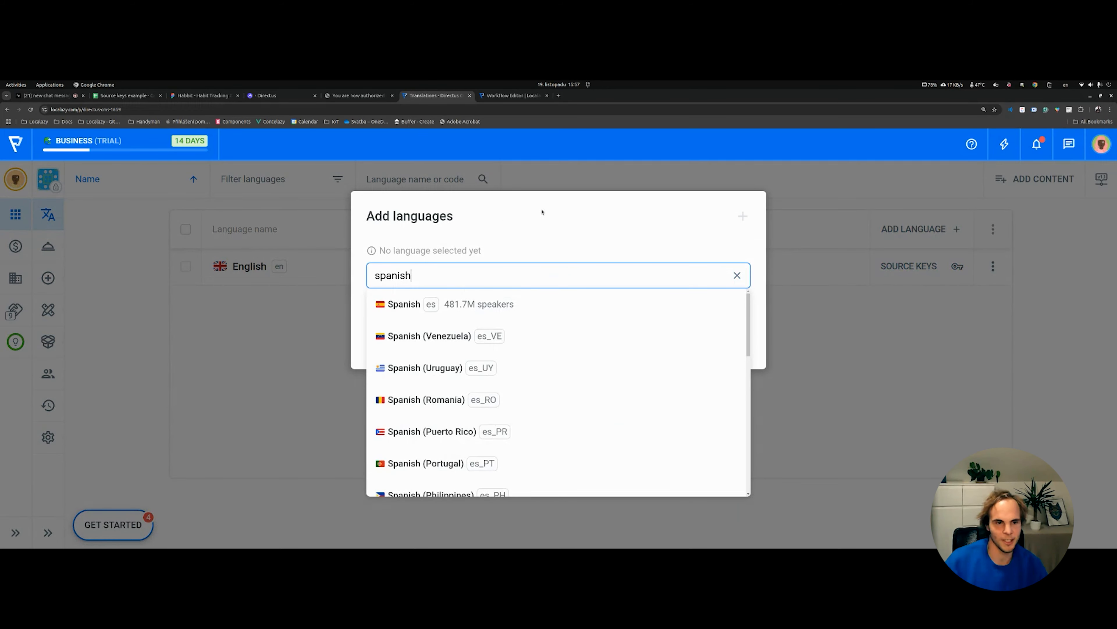
{"action": "left_click", "coordinate": [579, 303]}
{"action": "left_click", "coordinate": [705, 337]}
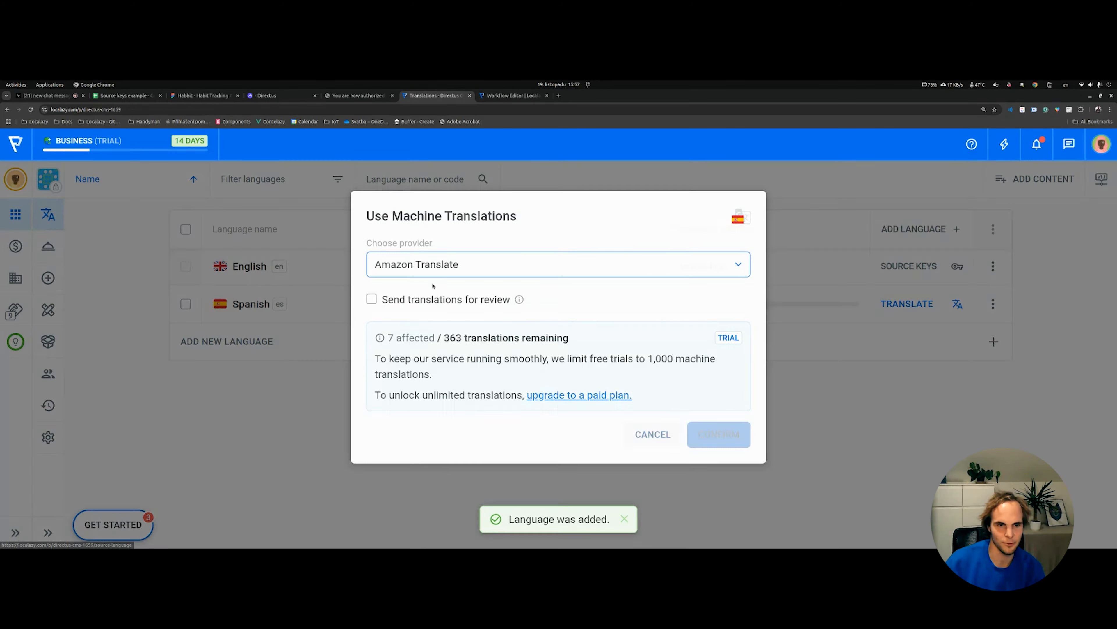
Step: Translate the Spanish strings by machine translation with DeepL as the provider
{"action": "left_click", "coordinate": [538, 264]}
{"action": "left_click", "coordinate": [413, 391]}
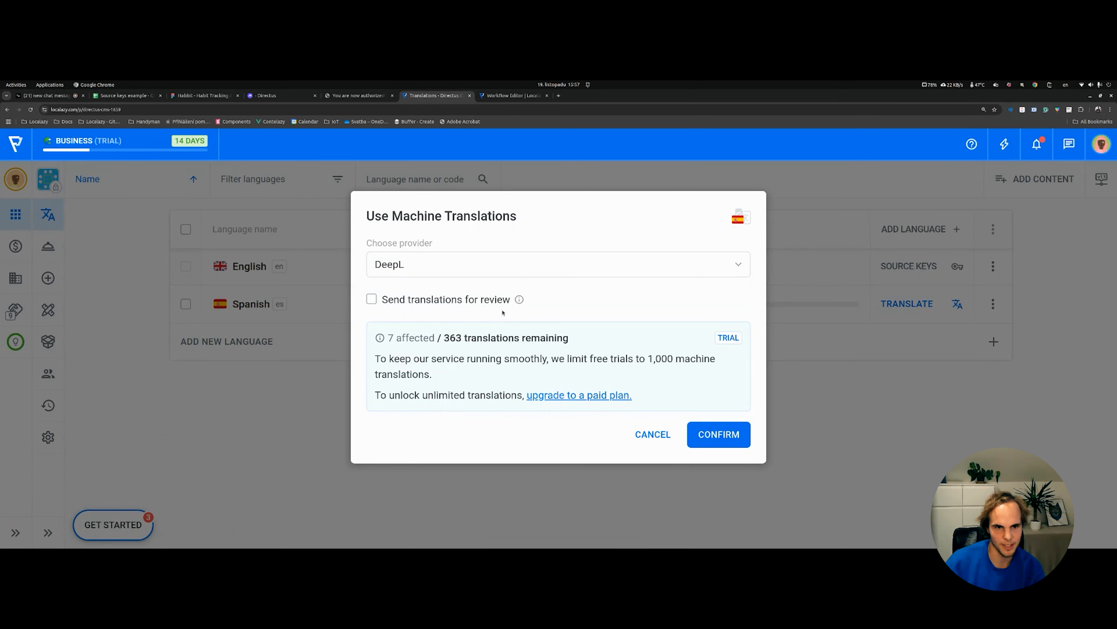
{"action": "left_click", "coordinate": [734, 441]}
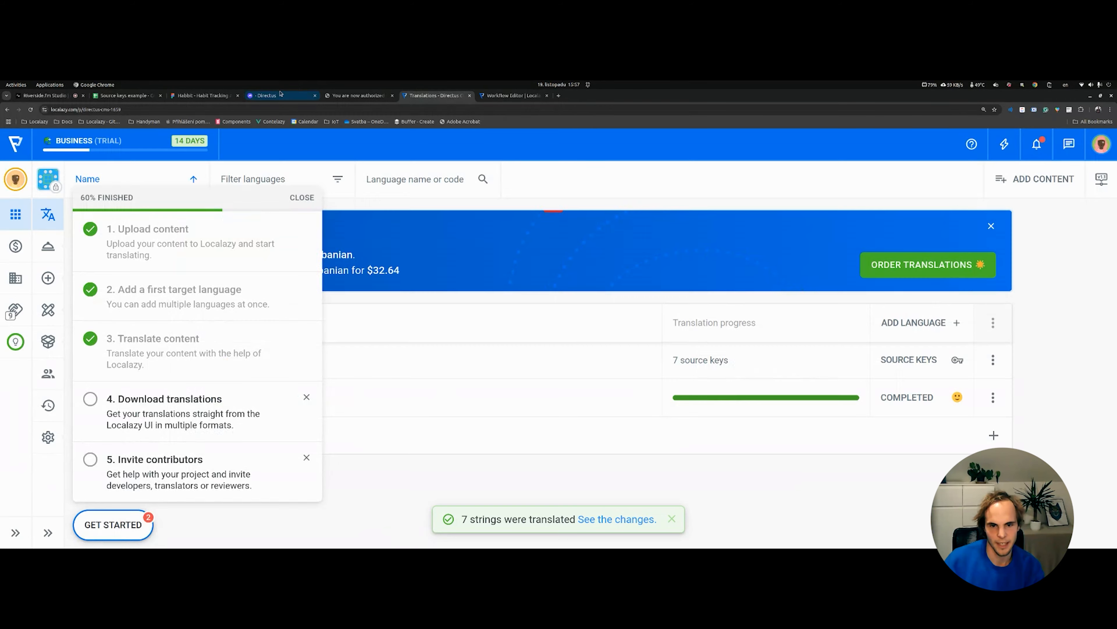
Step: Switch to Directus, import the Localazy translations into it and open the Articles collection
{"action": "left_click", "coordinate": [267, 95]}
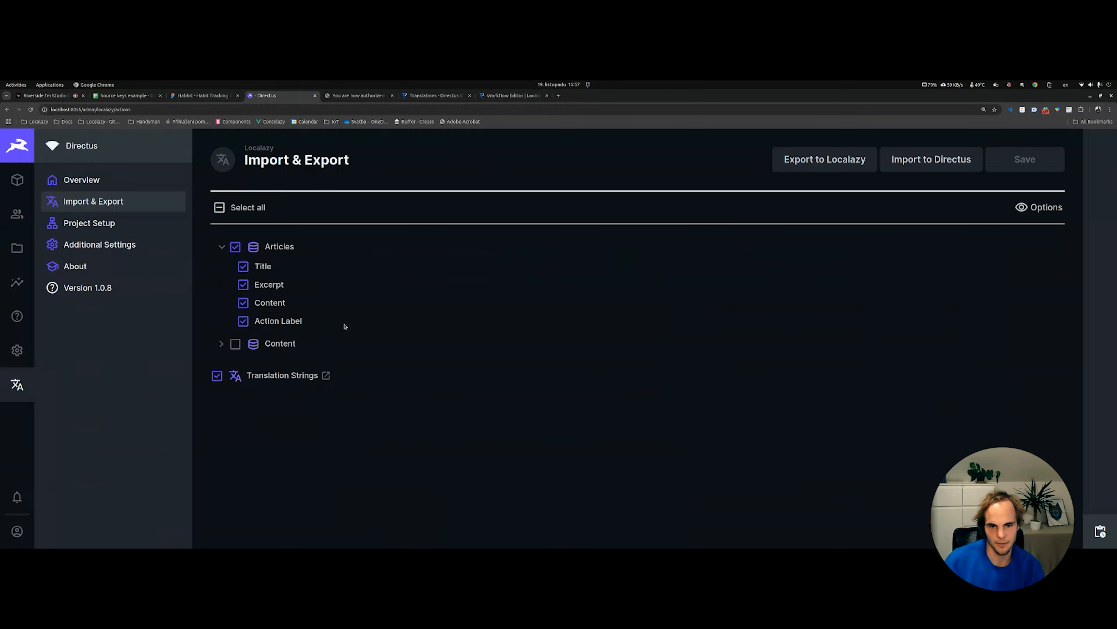
{"action": "left_click", "coordinate": [927, 161]}
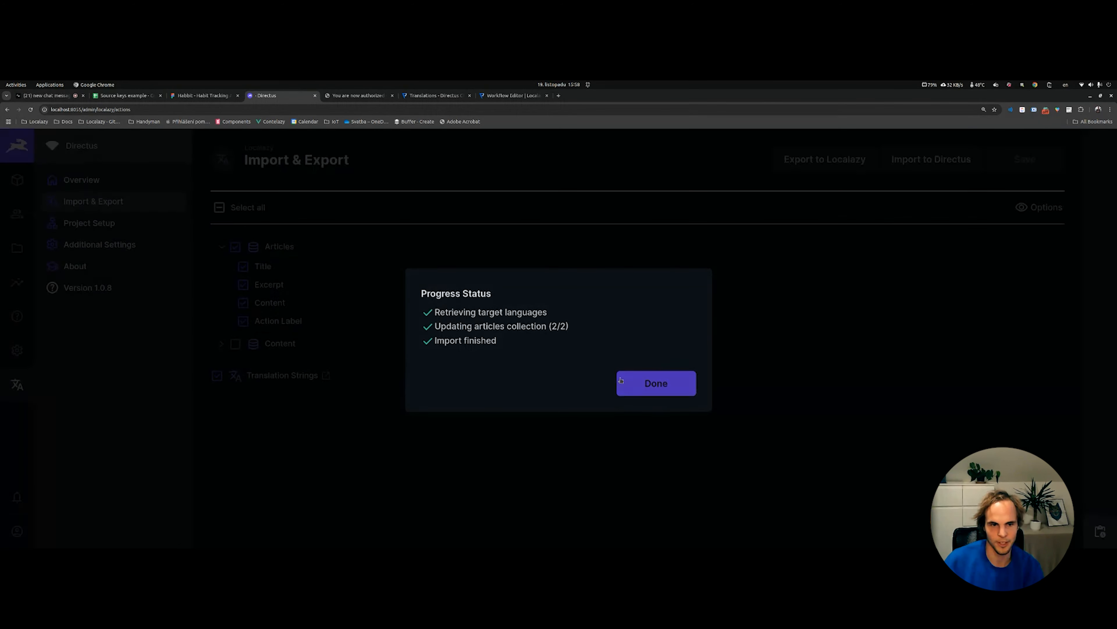
{"action": "left_click", "coordinate": [656, 387]}
{"action": "left_click", "coordinate": [17, 180]}
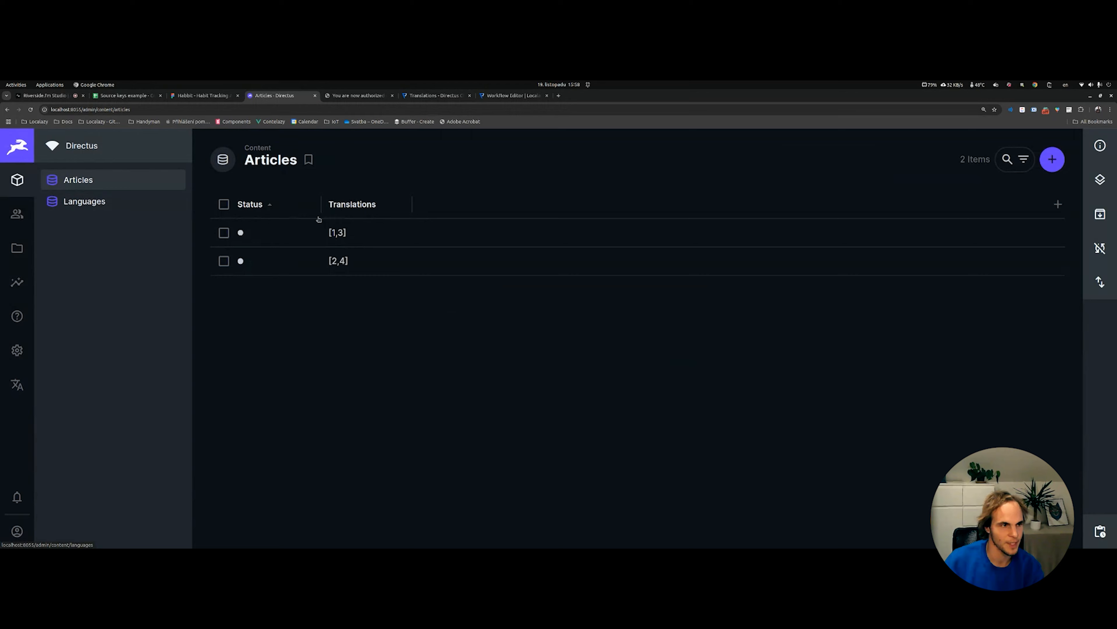
Step: Open the first article and compare its Spanish title, excerpt, content and action label side by side with the English ones
{"action": "left_click", "coordinate": [376, 234]}
{"action": "left_click", "coordinate": [644, 316]}
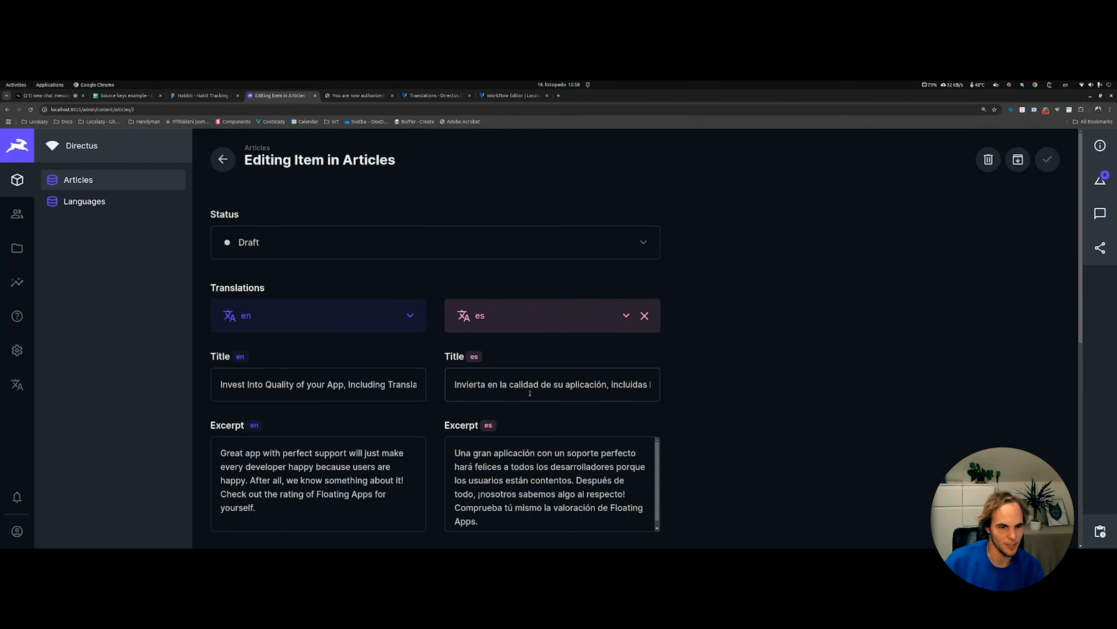
{"action": "scroll", "coordinate": [615, 333], "scroll_direction": "down", "scroll_amount": 1}
{"action": "scroll", "coordinate": [616, 332], "scroll_direction": "down", "scroll_amount": 1}
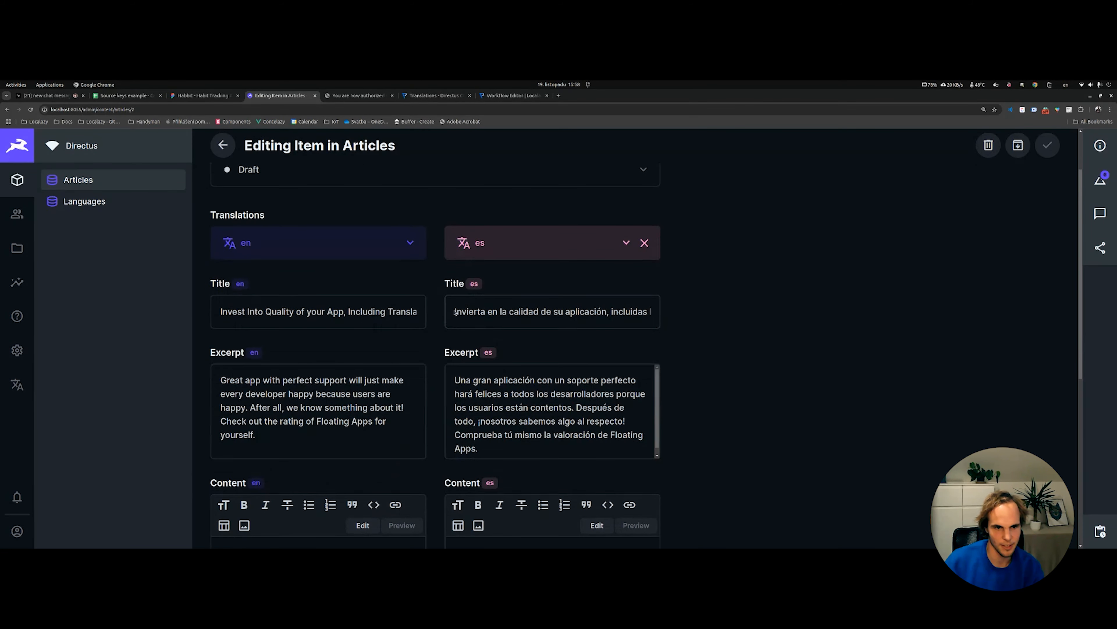
{"action": "left_click_drag", "start_coordinate": [457, 315], "coordinate": [577, 320]}
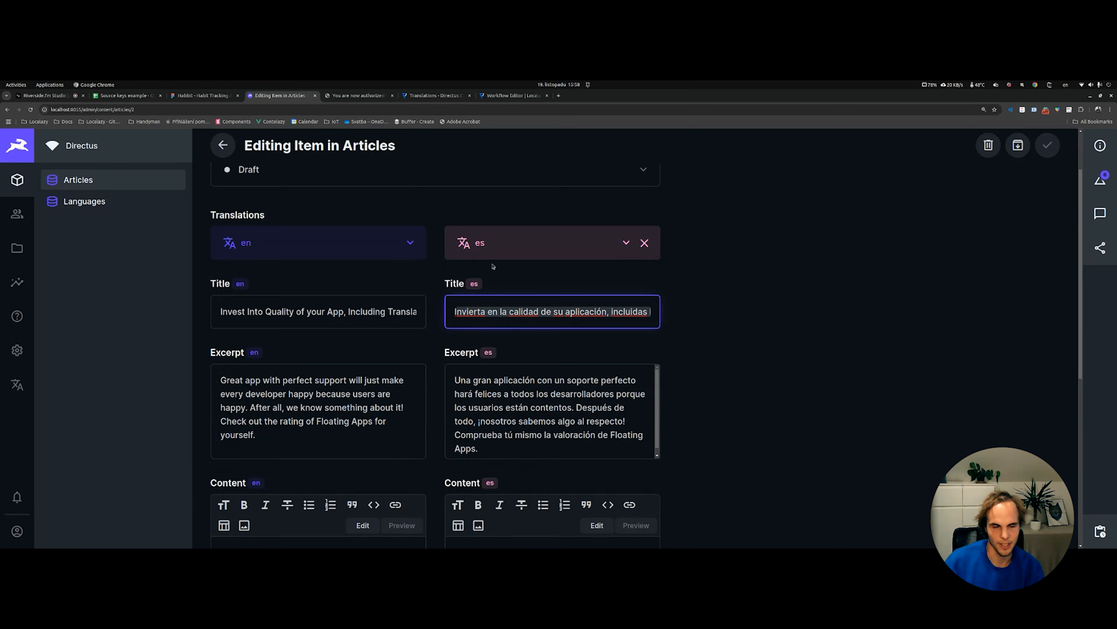
{"action": "scroll", "coordinate": [493, 266], "scroll_direction": "up", "scroll_amount": 2}
{"action": "scroll", "coordinate": [496, 350], "scroll_direction": "down", "scroll_amount": 8}
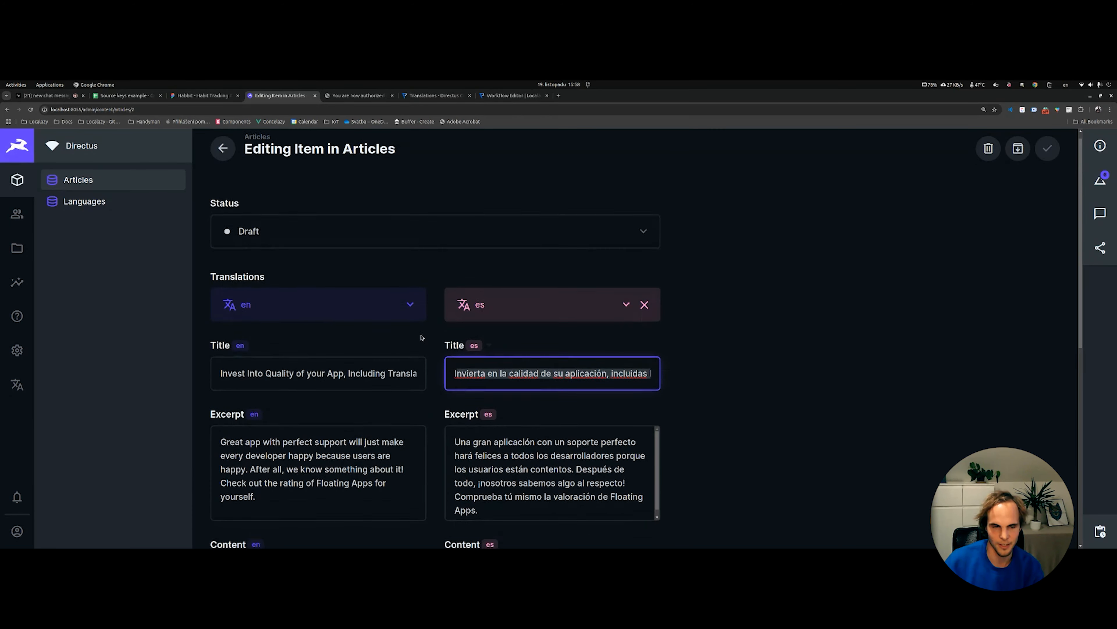
{"action": "scroll", "coordinate": [658, 452], "scroll_direction": "down", "scroll_amount": 3}
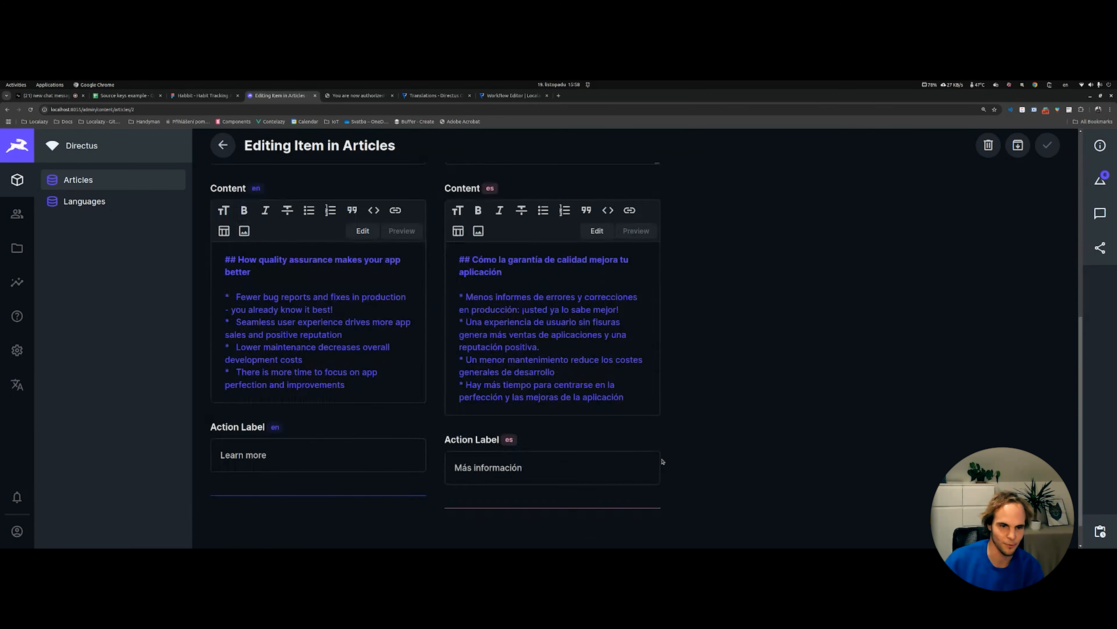
{"action": "left_click", "coordinate": [507, 459]}
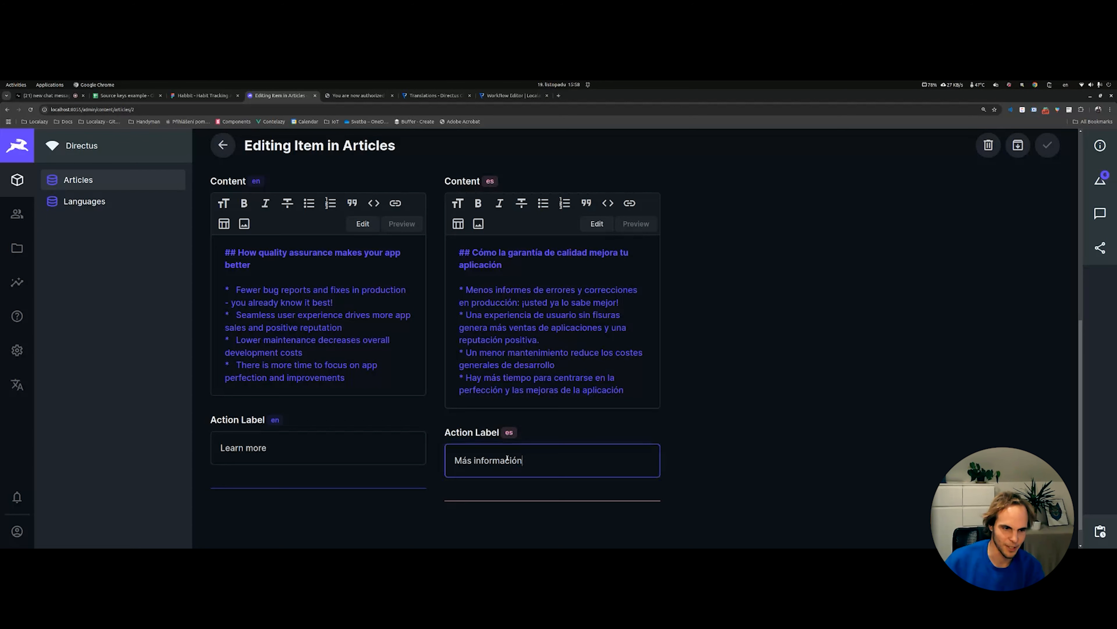
{"action": "left_click_drag", "start_coordinate": [524, 459], "coordinate": [453, 458]}
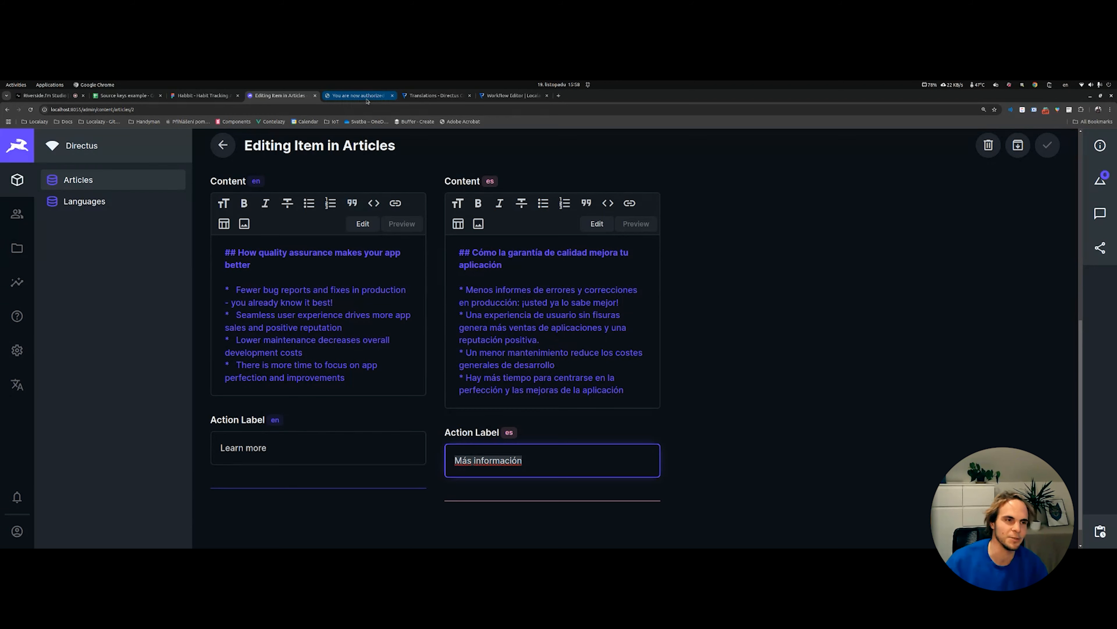
{"action": "scroll", "coordinate": [650, 287], "scroll_direction": "up", "scroll_amount": 4}
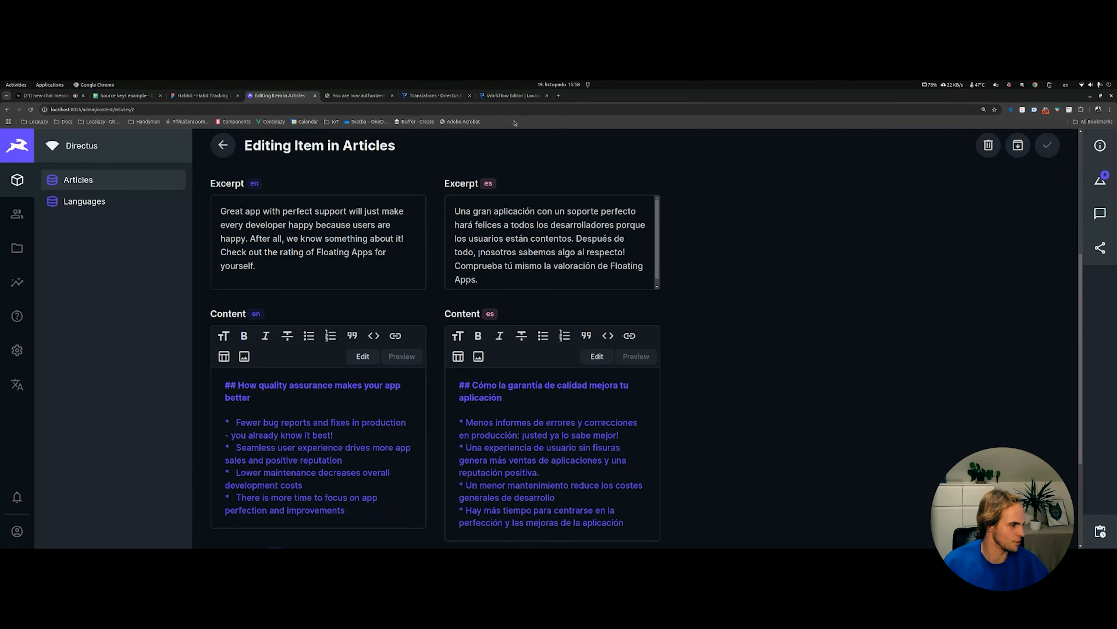
Step: Switch to the Directus CMS project in Localazy, dismiss the getting-started checklist and check the Spanish translation progress
{"action": "left_click", "coordinate": [513, 96]}
{"action": "left_click", "coordinate": [436, 95]}
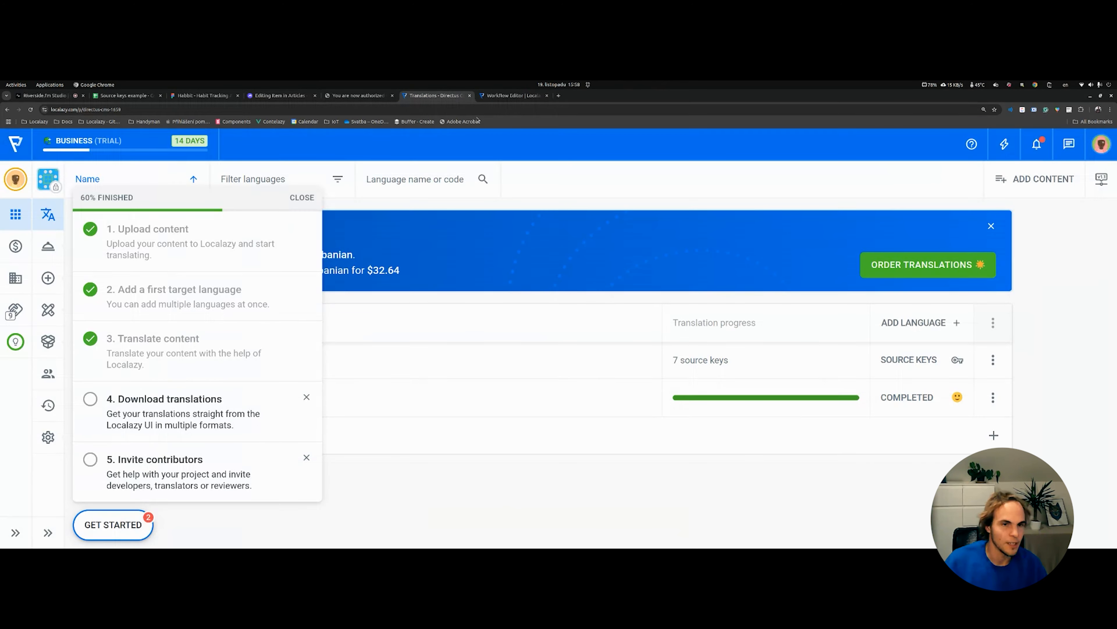
{"action": "left_click", "coordinate": [501, 513]}
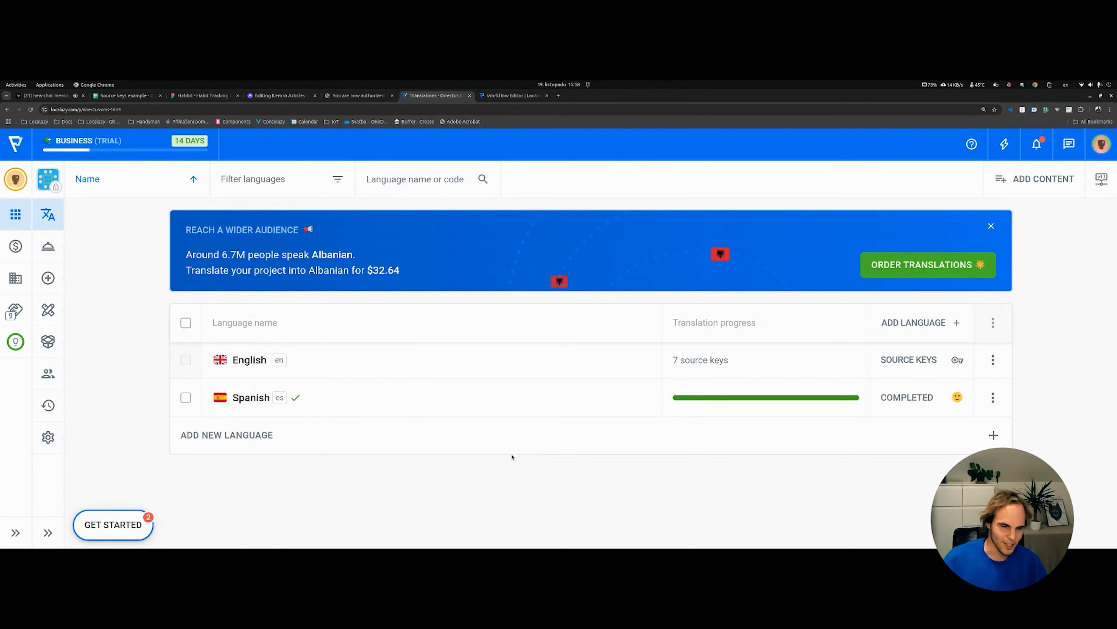
{"action": "mouse_move", "coordinate": [738, 400]}
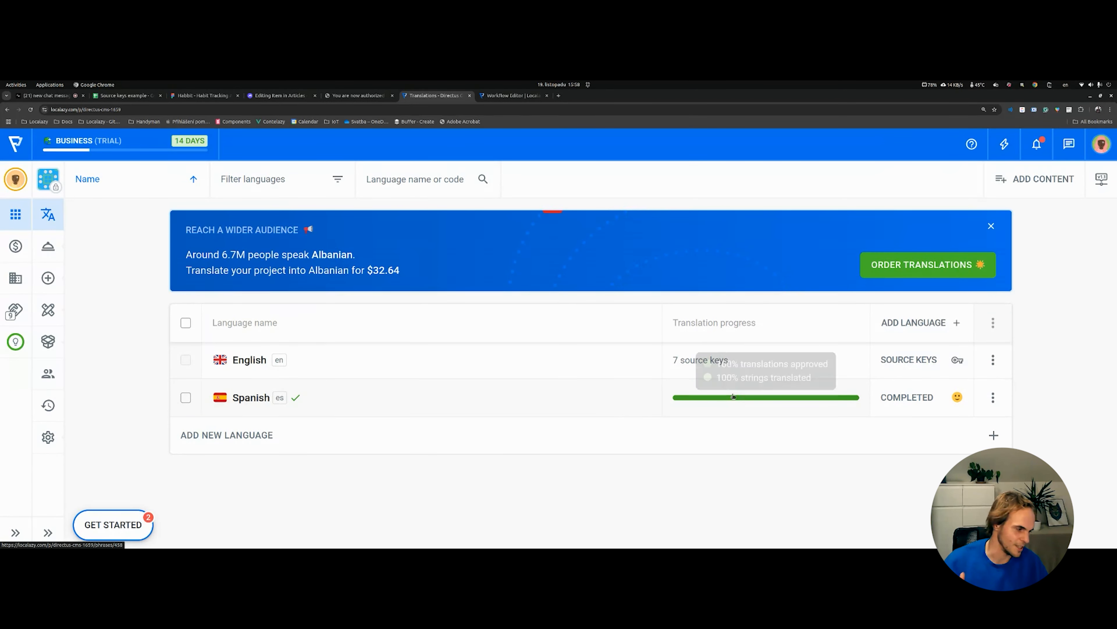
Step: Open the project's Order translations service and dismiss the introduction to continuous translation services
{"action": "left_click", "coordinate": [48, 532]}
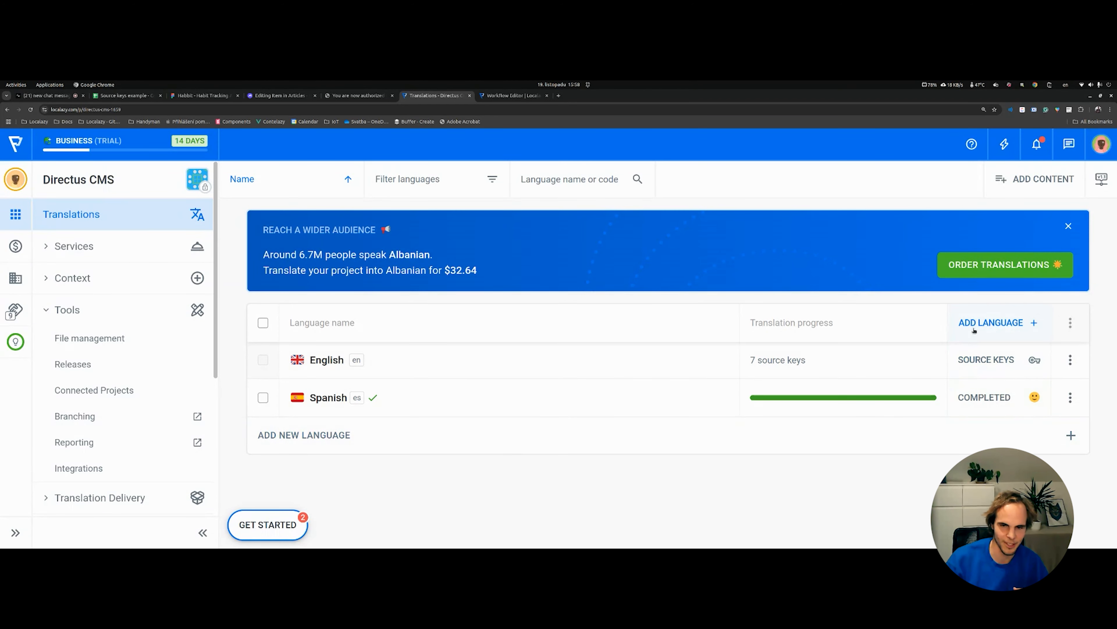
{"action": "scroll", "coordinate": [94, 386], "scroll_direction": "down", "scroll_amount": 3}
{"action": "scroll", "coordinate": [95, 386], "scroll_direction": "up", "scroll_amount": 1}
{"action": "scroll", "coordinate": [84, 255], "scroll_direction": "up", "scroll_amount": 4}
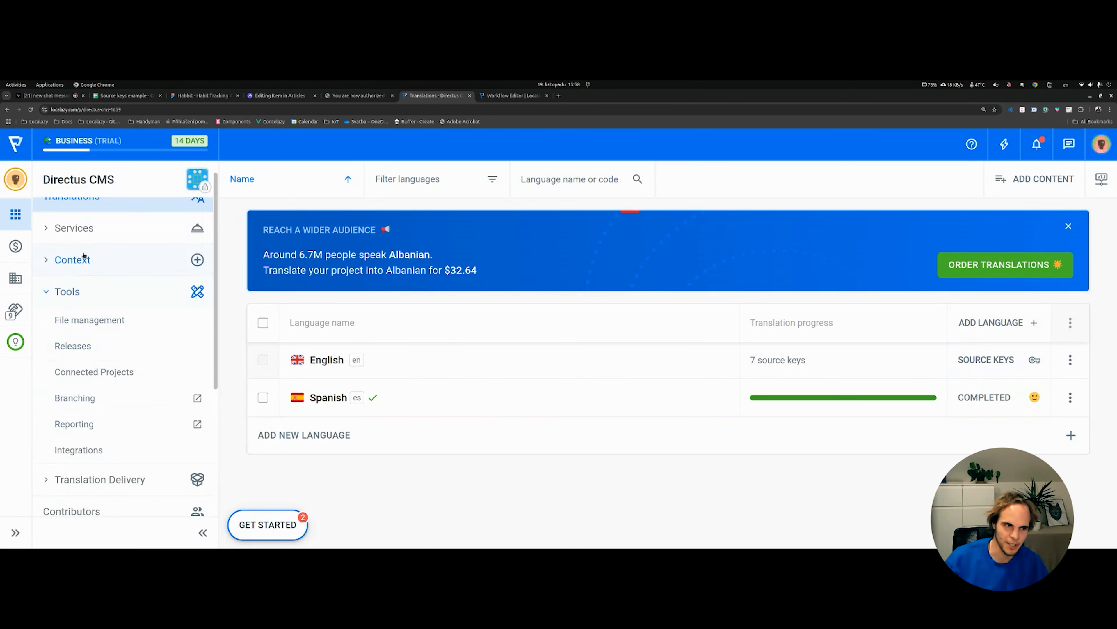
{"action": "left_click", "coordinate": [83, 245]}
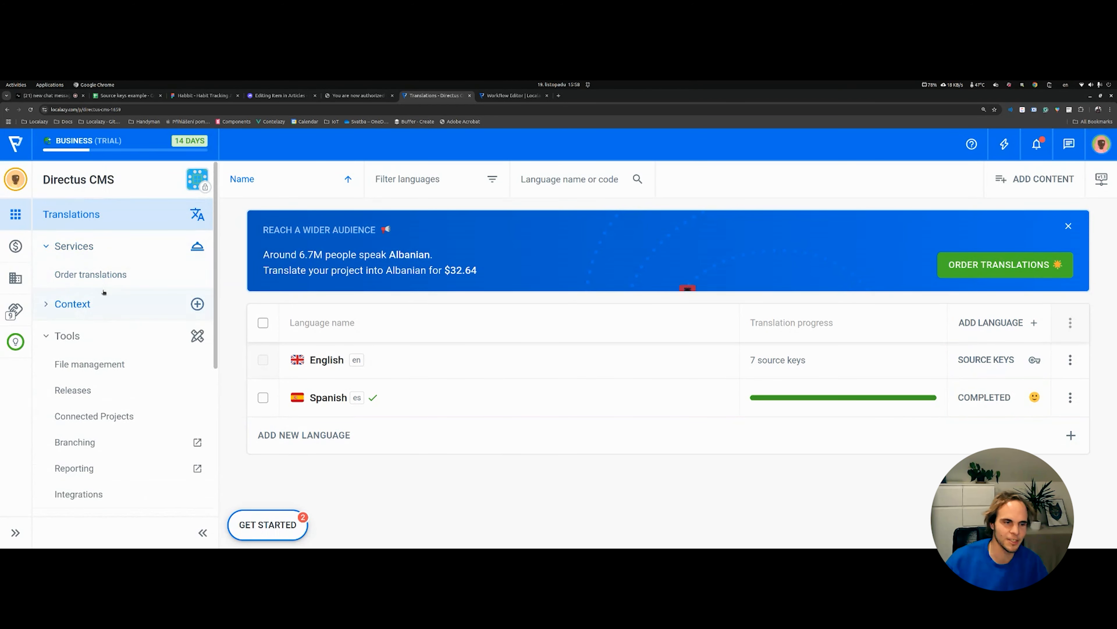
{"action": "left_click", "coordinate": [112, 275]}
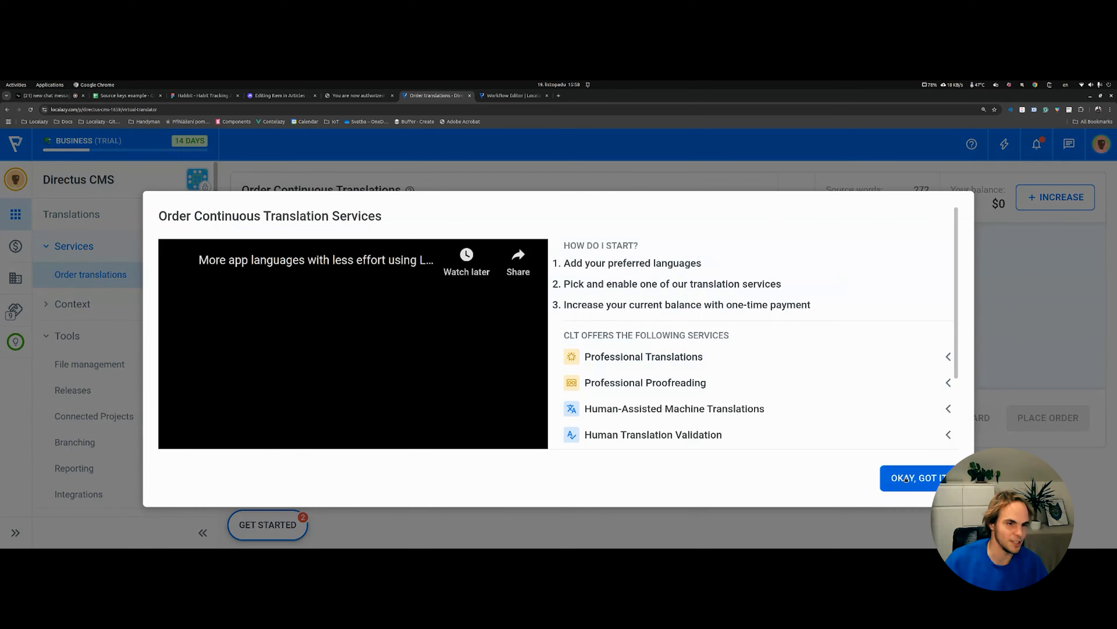
{"action": "left_click", "coordinate": [120, 299]}
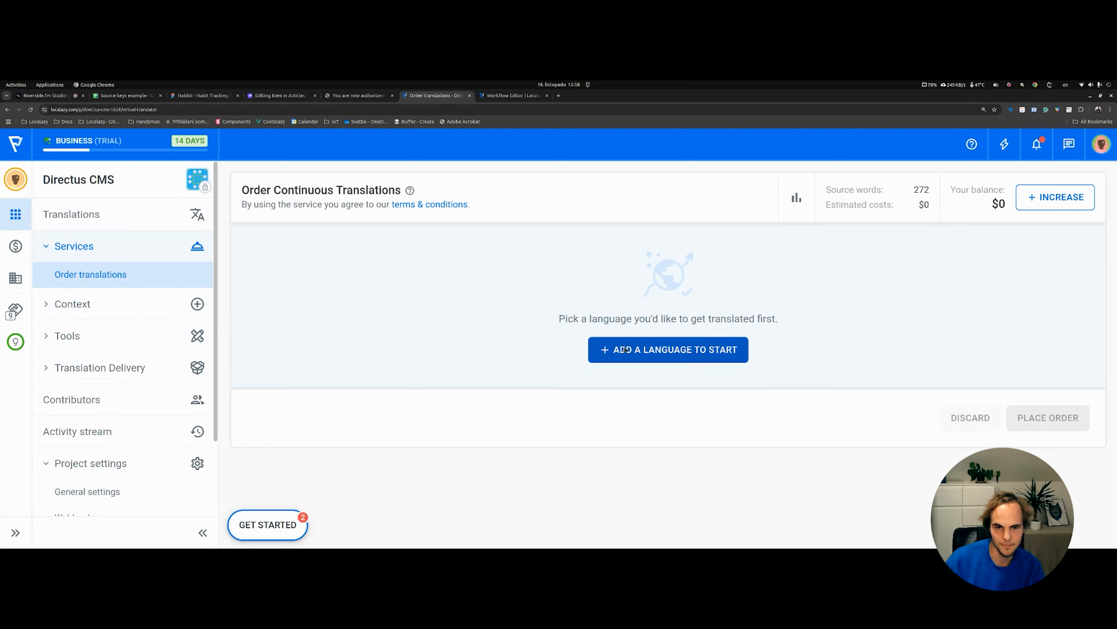
Step: Add Dutch (nl) to the continuous translation order with the Professional Translations service
{"action": "left_click", "coordinate": [640, 352]}
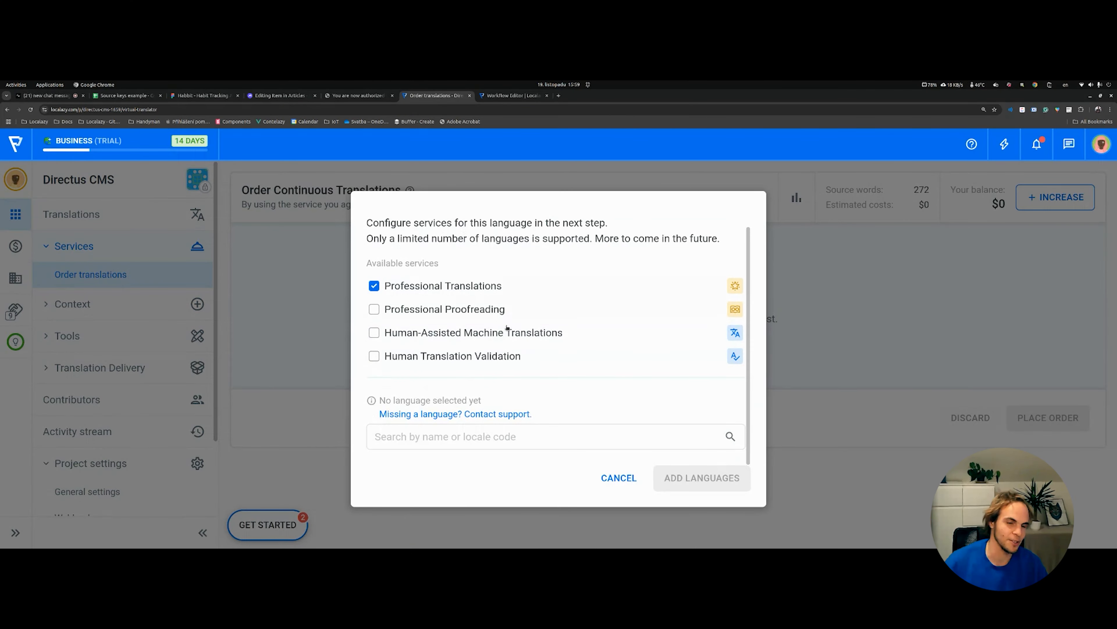
{"action": "mouse_move", "coordinate": [510, 335]}
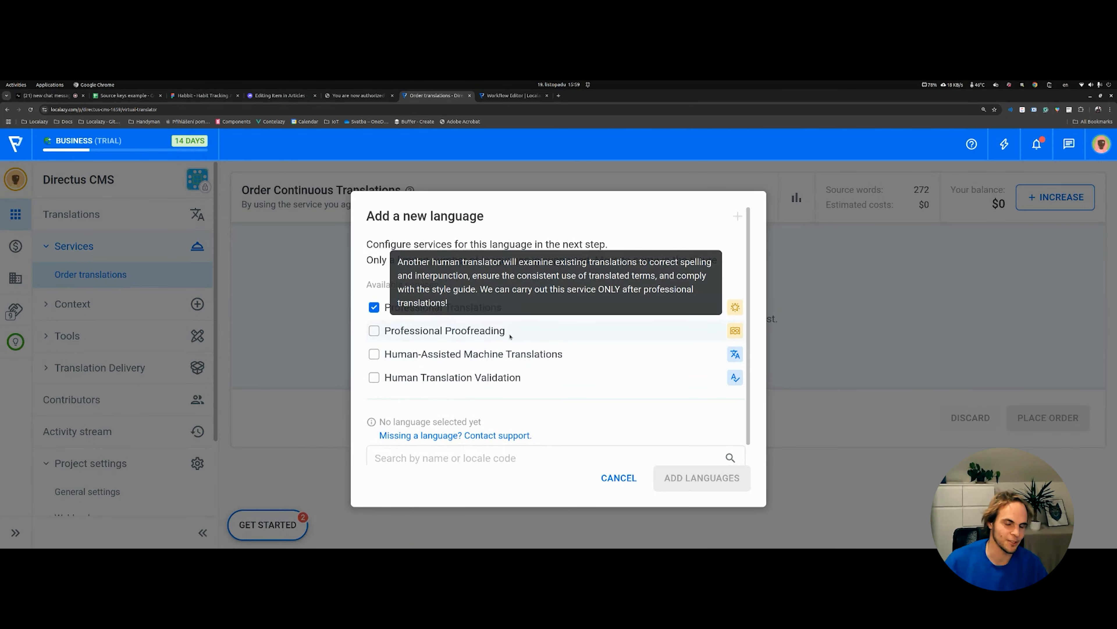
{"action": "left_click", "coordinate": [451, 456]}
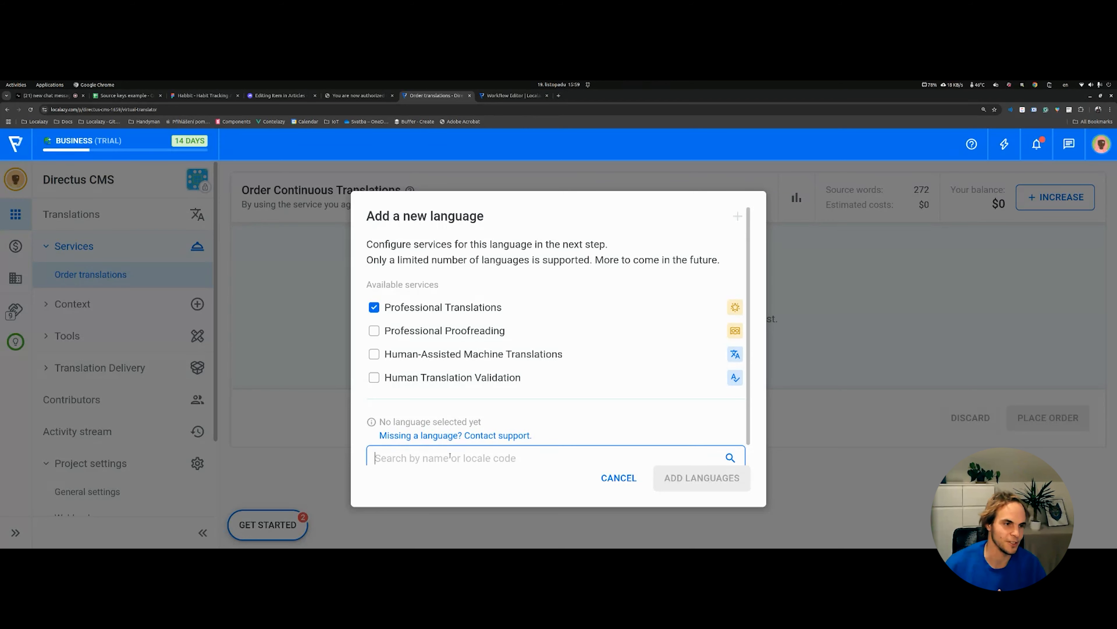
{"action": "type", "text": "dutch"}
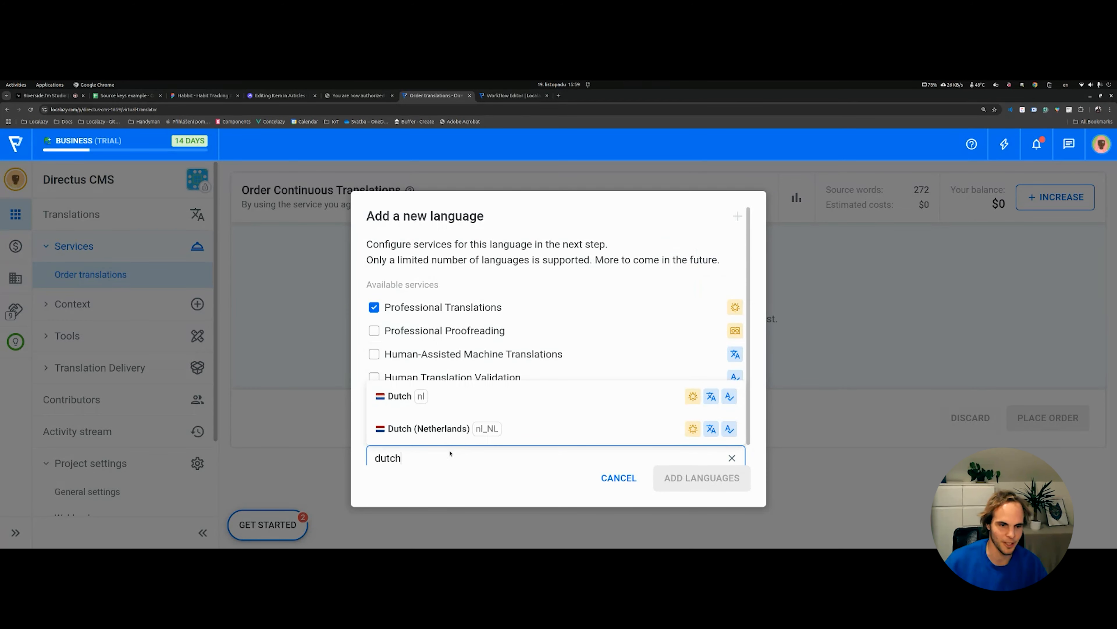
{"action": "left_click", "coordinate": [398, 399]}
{"action": "mouse_move", "coordinate": [568, 324]}
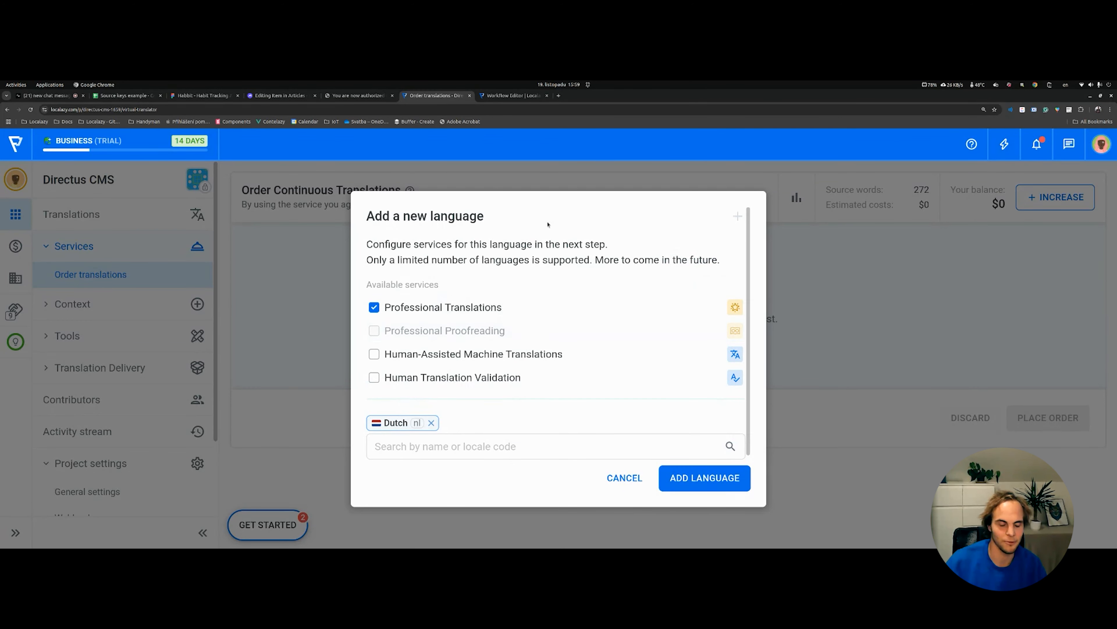
{"action": "scroll", "coordinate": [536, 250], "scroll_direction": "down", "scroll_amount": 1}
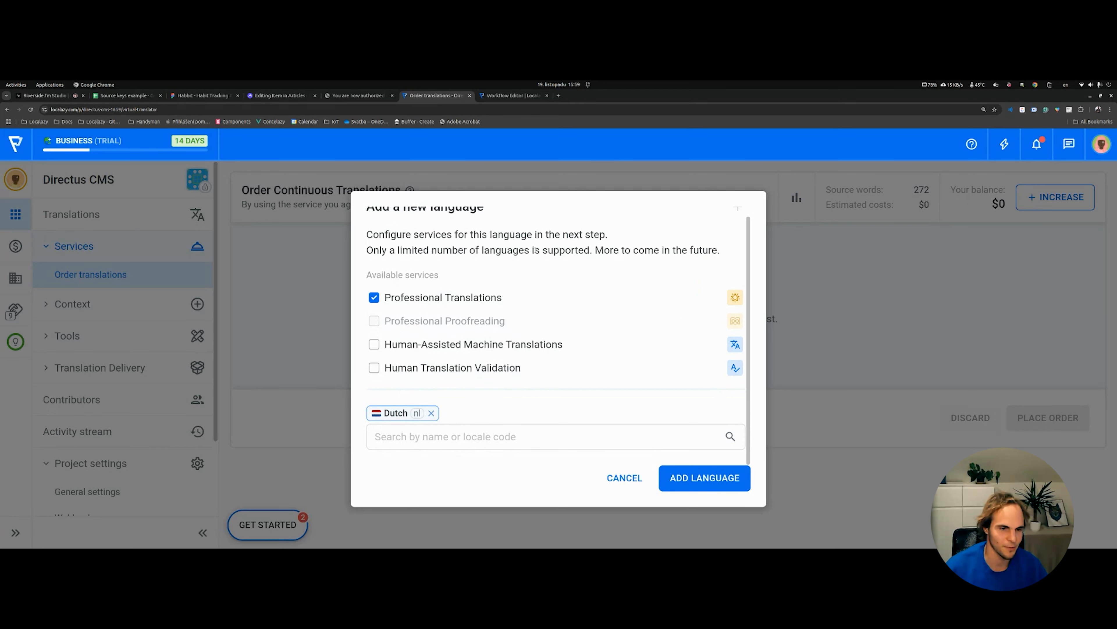
{"action": "scroll", "coordinate": [712, 311], "scroll_direction": "up", "scroll_amount": 1}
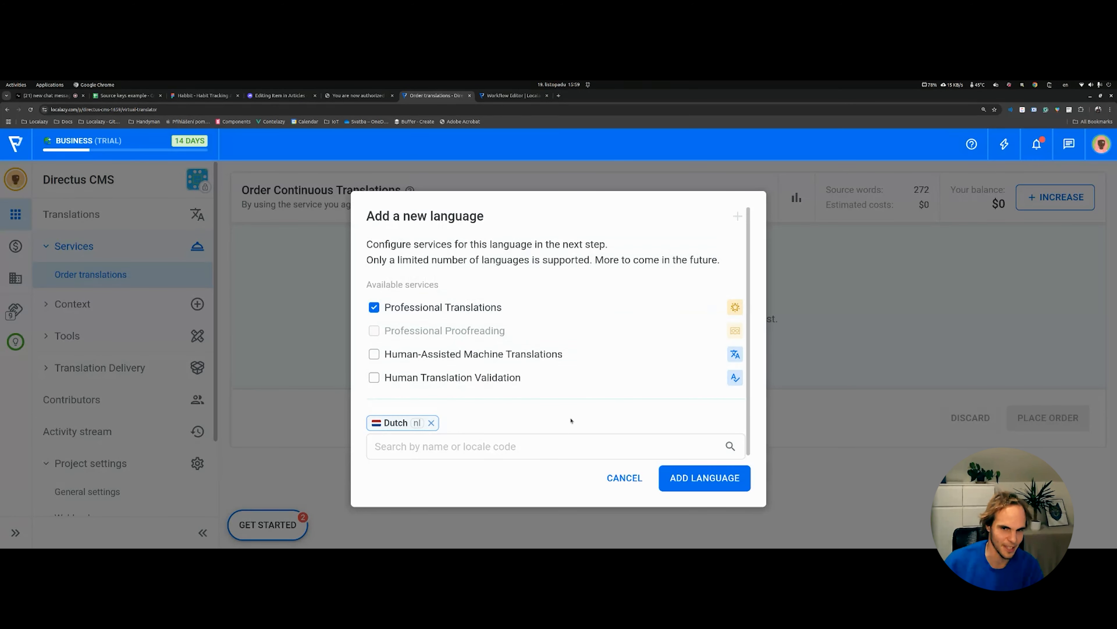
{"action": "left_click", "coordinate": [707, 479]}
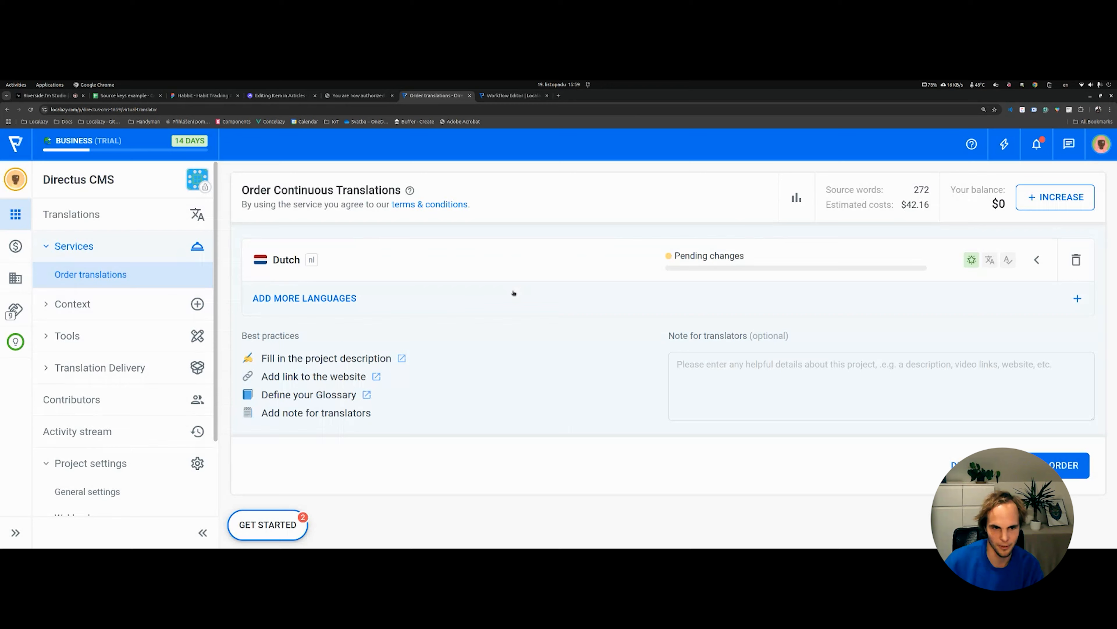
Step: Expand the Dutch order and examine the available translation services, their prices and the best practices
{"action": "left_click", "coordinate": [552, 273]}
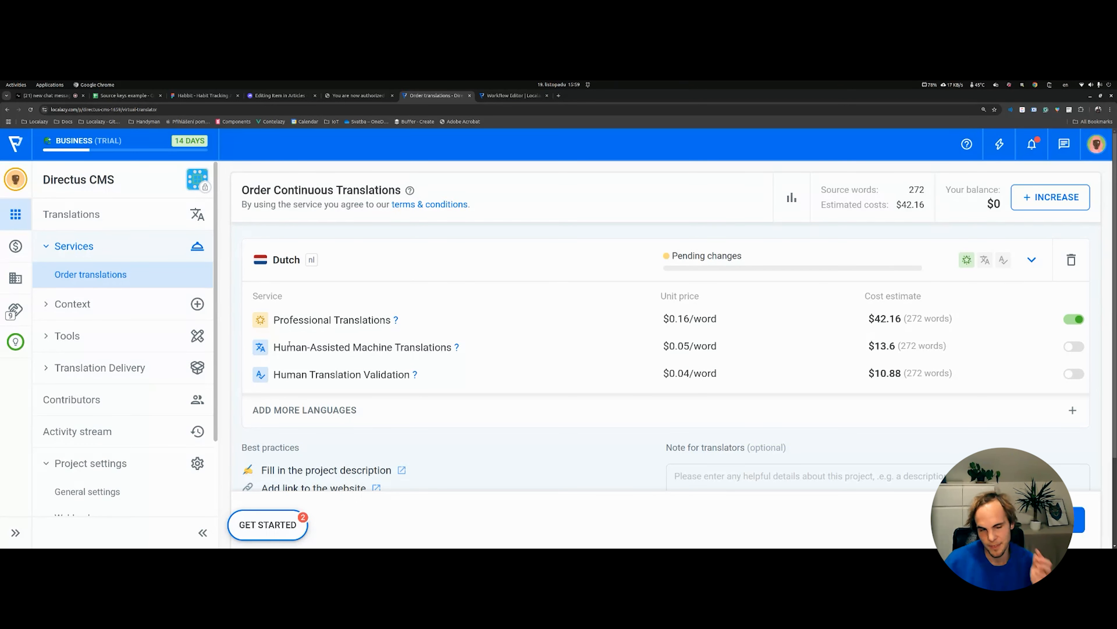
{"action": "left_click_drag", "start_coordinate": [274, 347], "coordinate": [451, 351]}
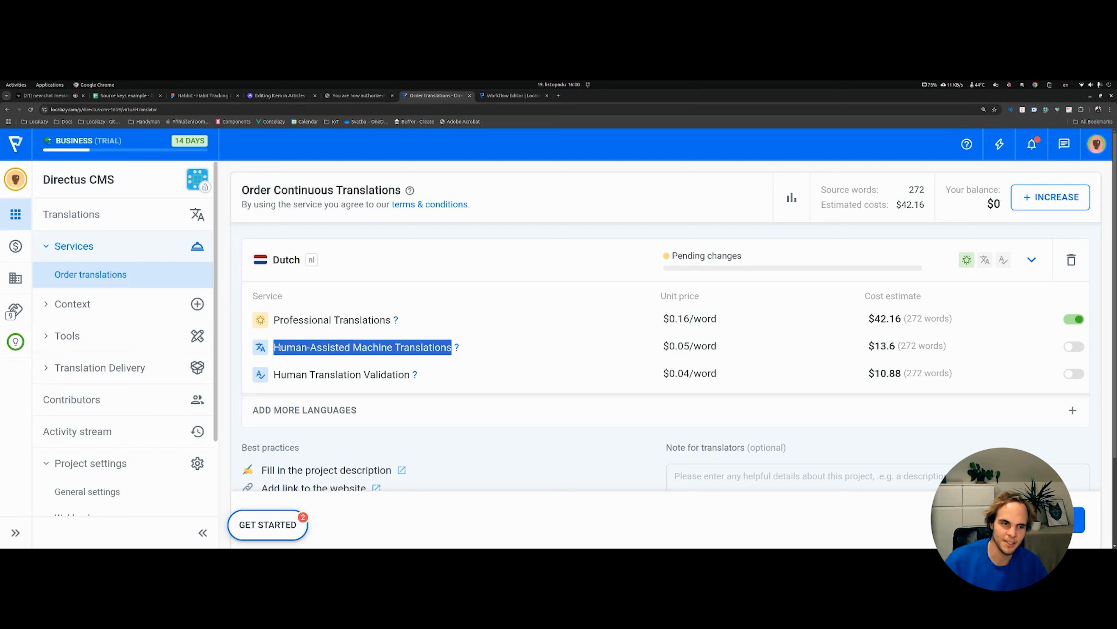
{"action": "left_click_drag", "start_coordinate": [278, 347], "coordinate": [441, 353]}
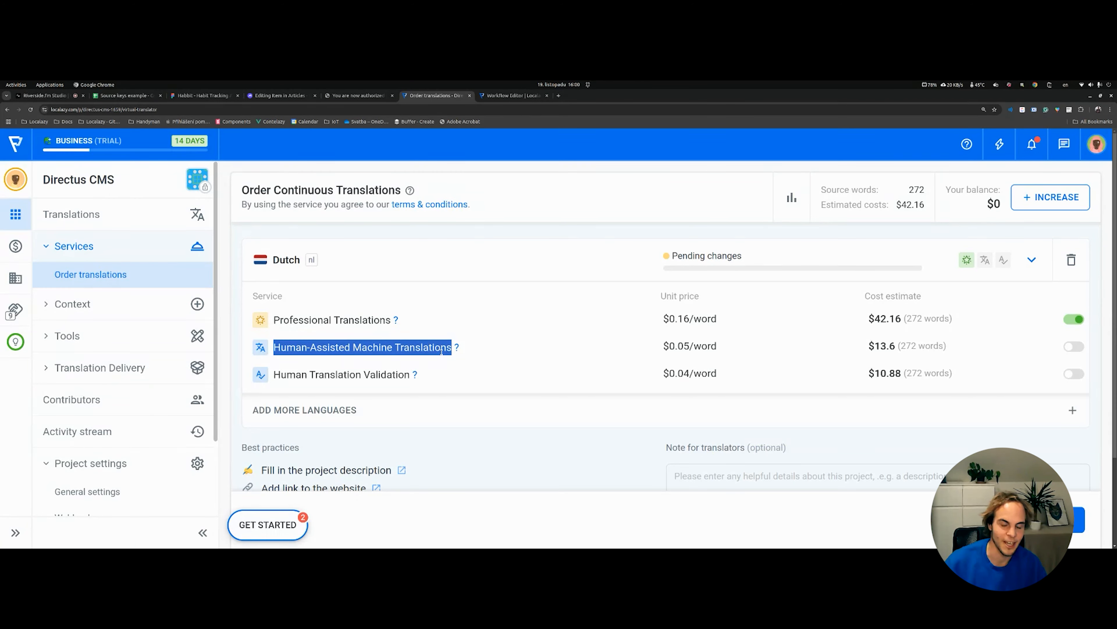
{"action": "left_click", "coordinate": [494, 442]}
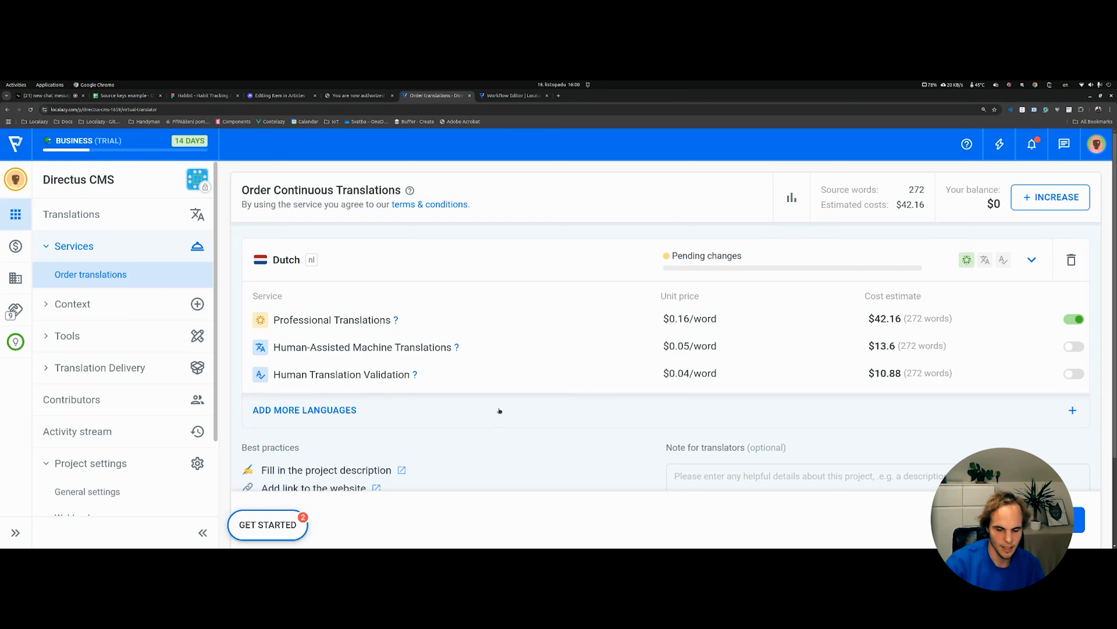
{"action": "scroll", "coordinate": [572, 337], "scroll_direction": "down", "scroll_amount": 2}
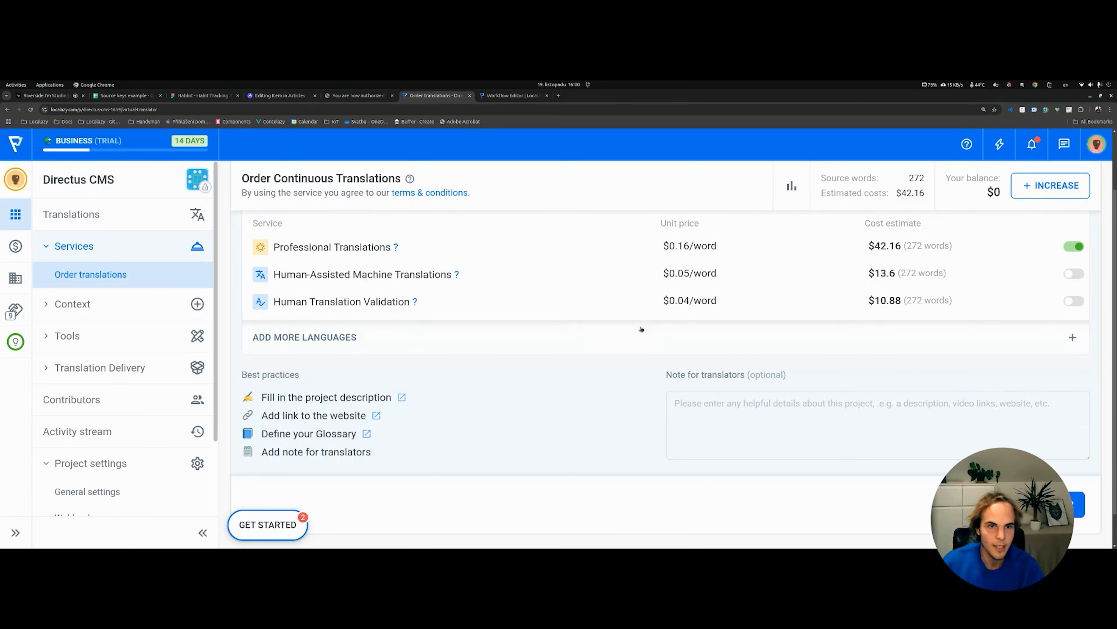
{"action": "scroll", "coordinate": [636, 345], "scroll_direction": "up", "scroll_amount": 2}
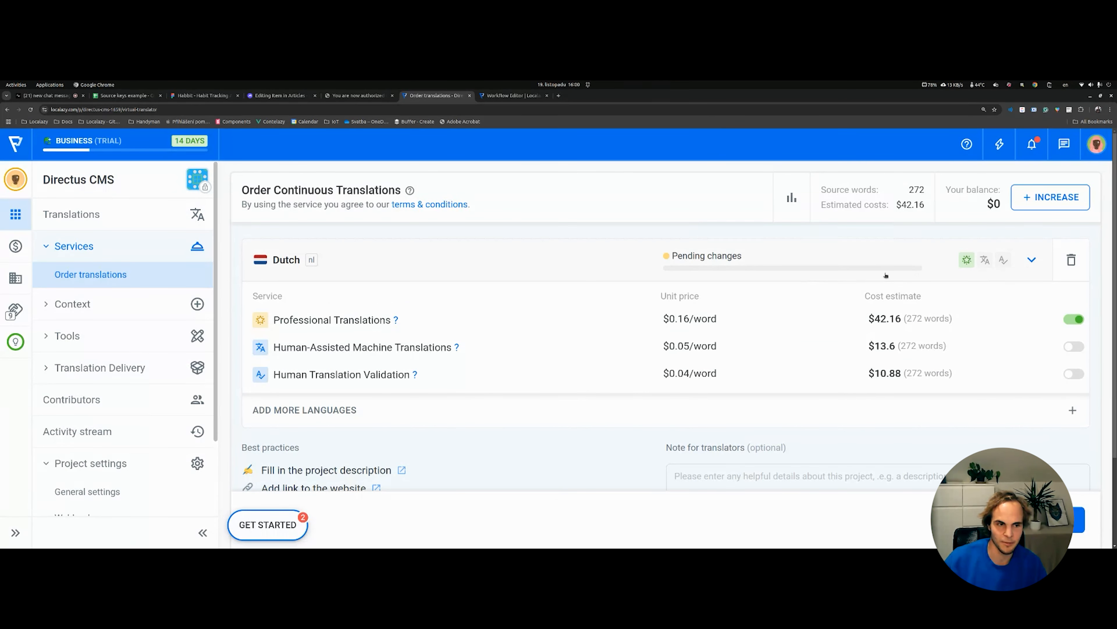
Step: View the credit packages for increasing the balance, close them and check the unit price of Dutch Professional Translations
{"action": "left_click", "coordinate": [1030, 201]}
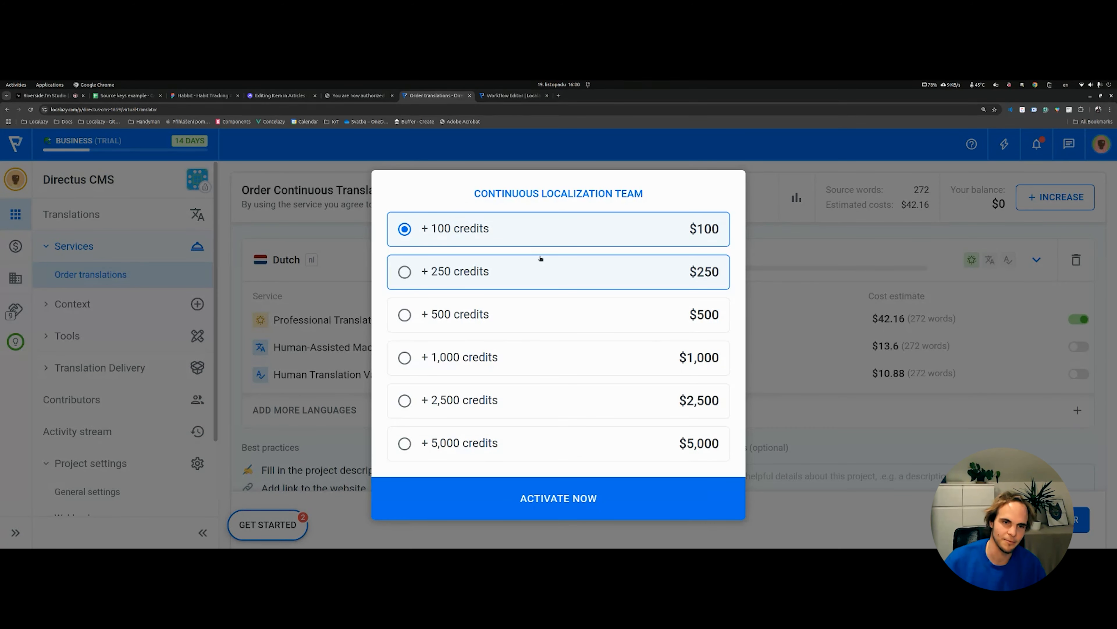
{"action": "key", "text": "Escape"}
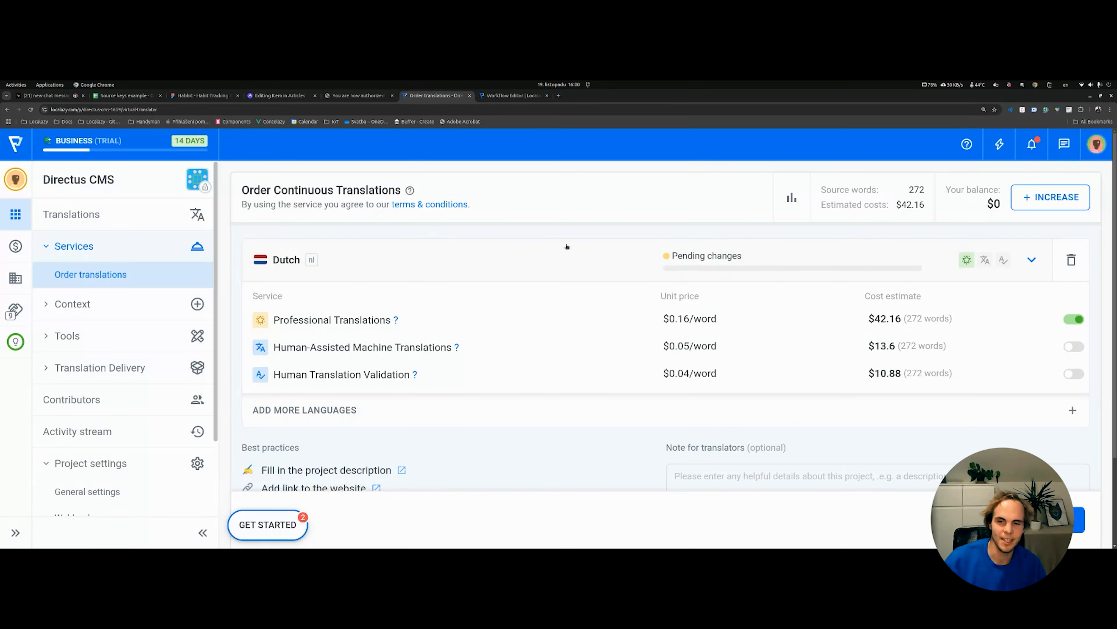
{"action": "mouse_move", "coordinate": [872, 319]}
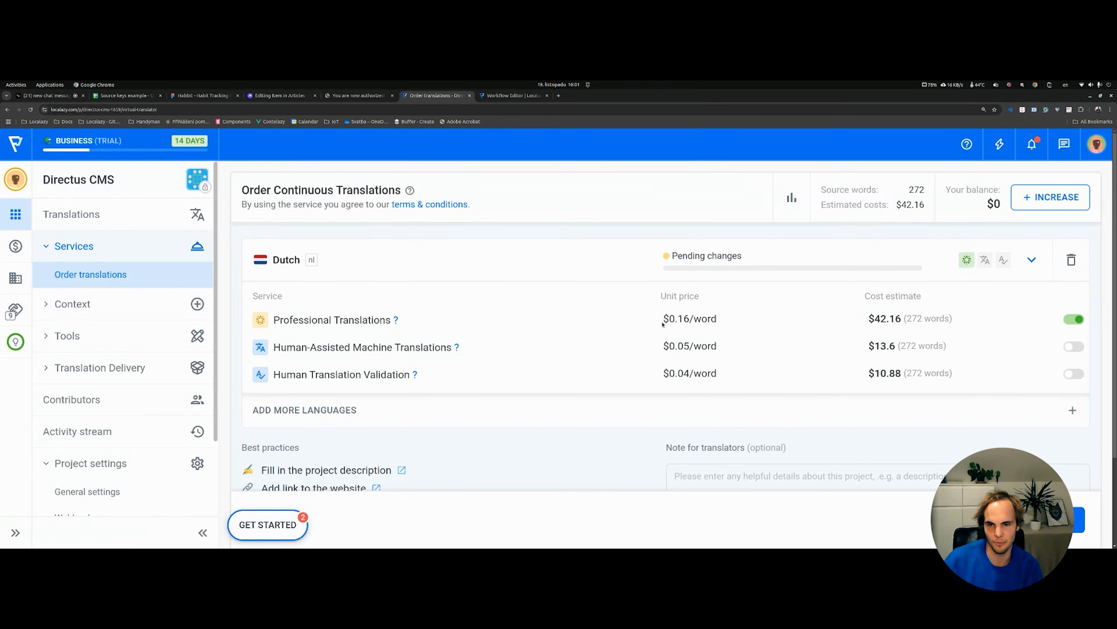
{"action": "left_click_drag", "start_coordinate": [662, 324], "coordinate": [723, 319]}
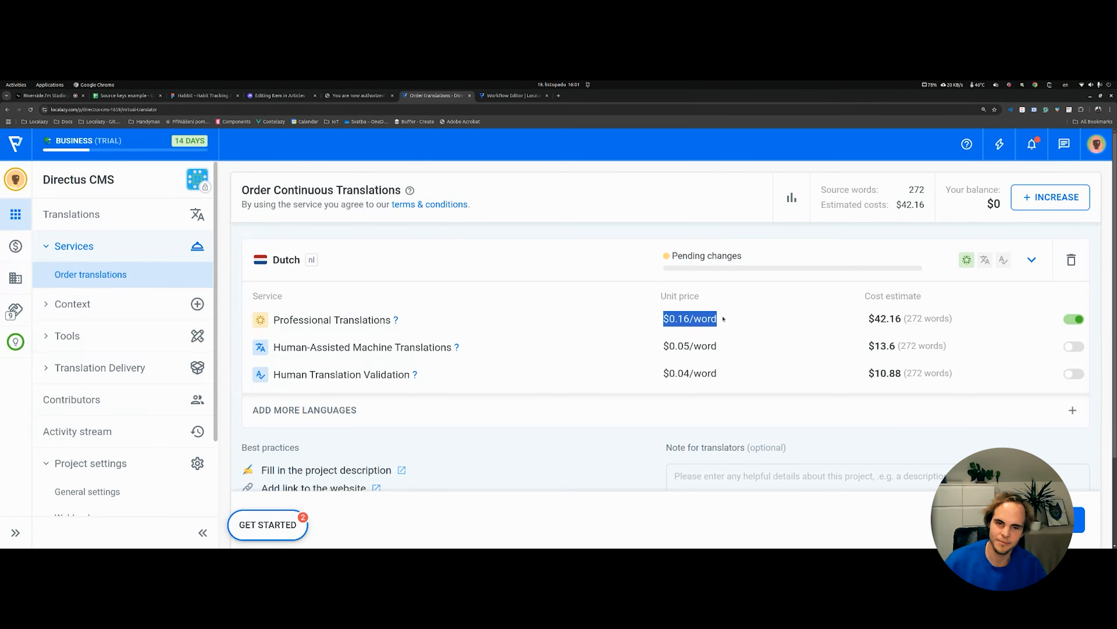
{"action": "left_click", "coordinate": [718, 323]}
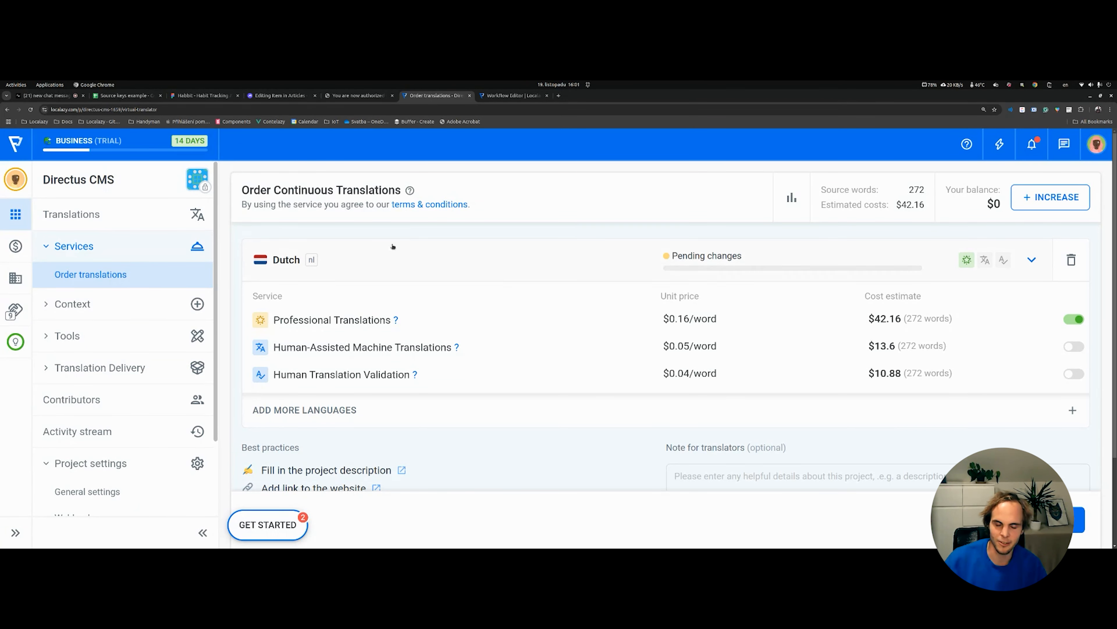
Step: Highlight the word Continuous in the order heading and check the account balance against the Dutch cost estimates
{"action": "double_click", "coordinate": [309, 187]}
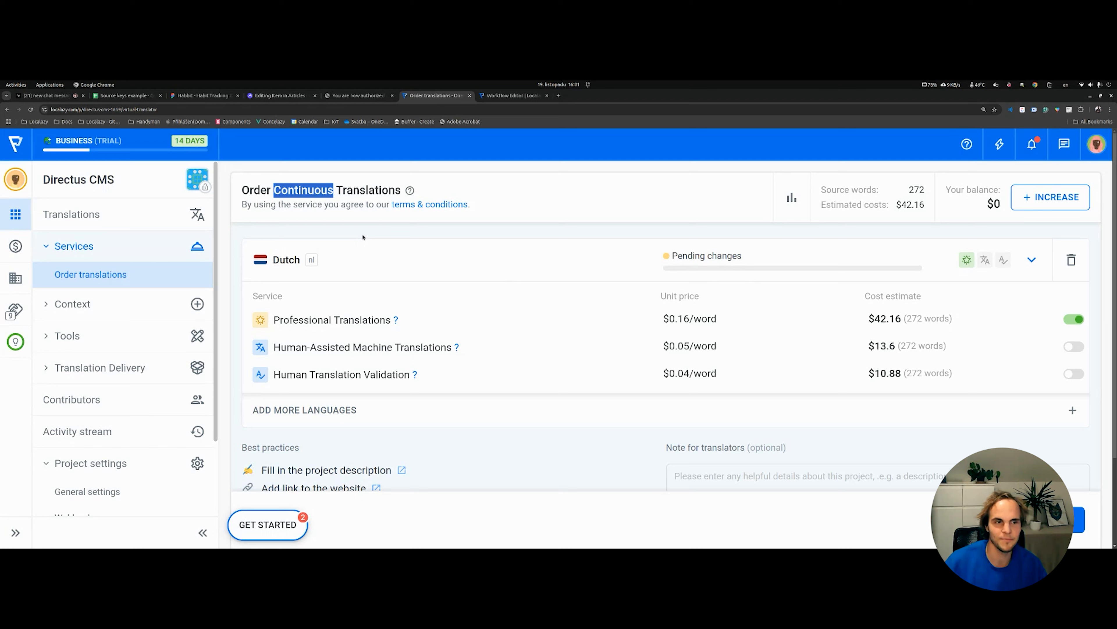
{"action": "left_click_drag", "start_coordinate": [987, 203], "coordinate": [993, 206]}
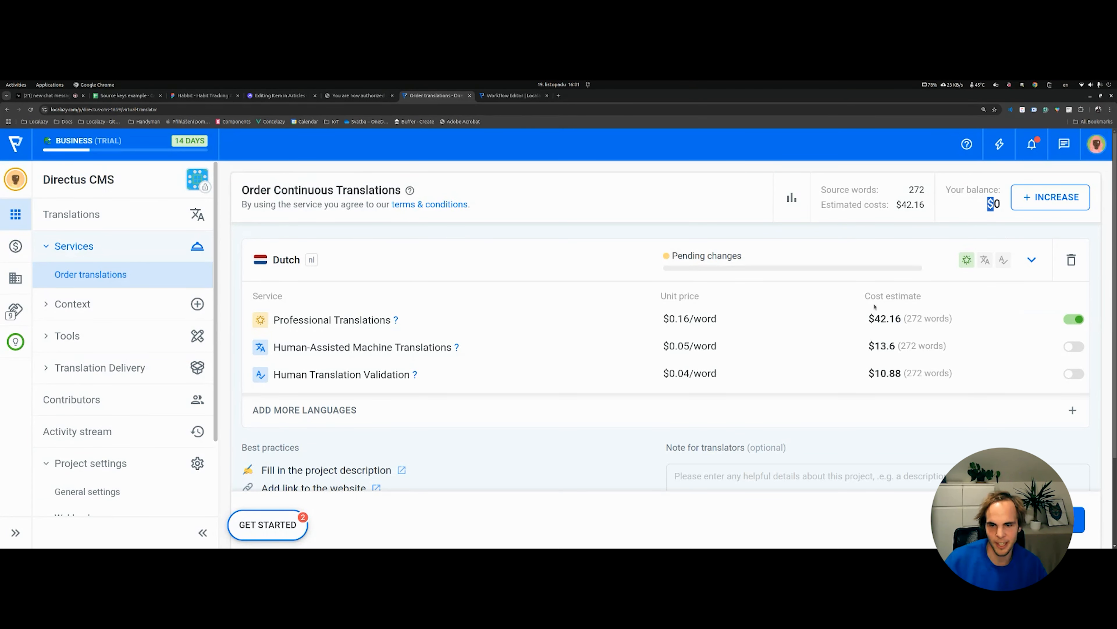
{"action": "mouse_move", "coordinate": [798, 270]}
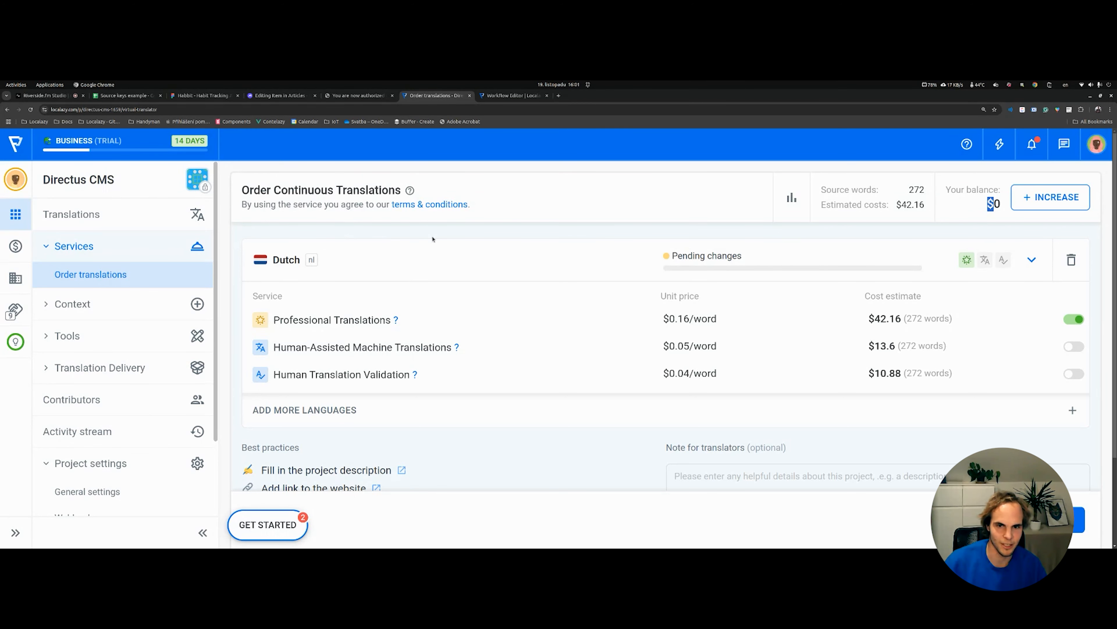
Step: Return to the project's Translations overview and view the available help and support options
{"action": "left_click", "coordinate": [188, 213]}
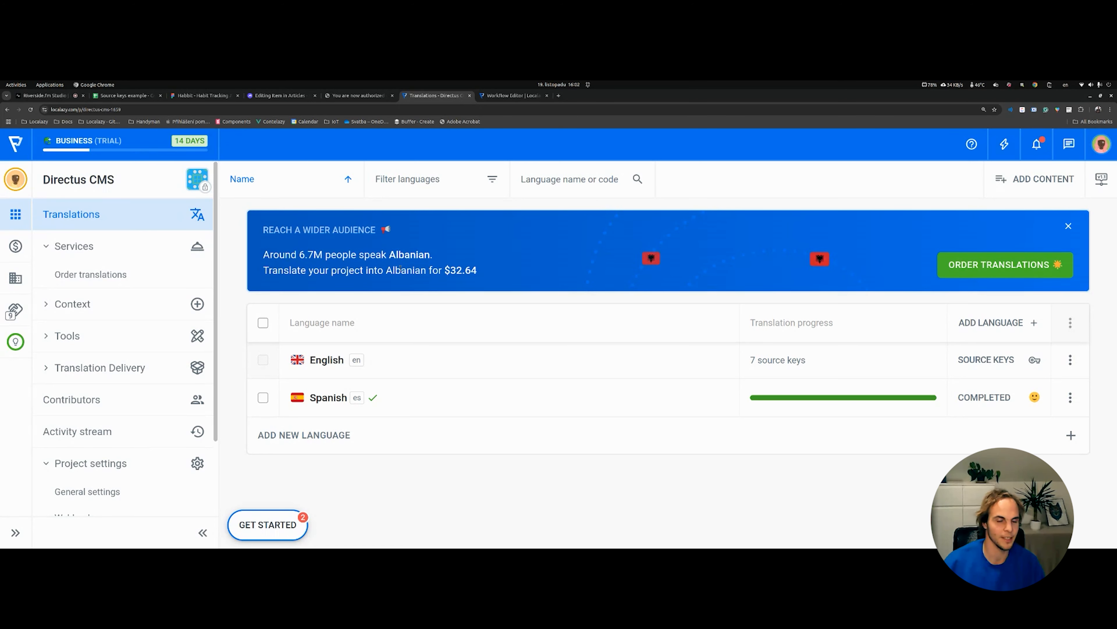
{"action": "scroll", "coordinate": [138, 307], "scroll_direction": "down", "scroll_amount": 3}
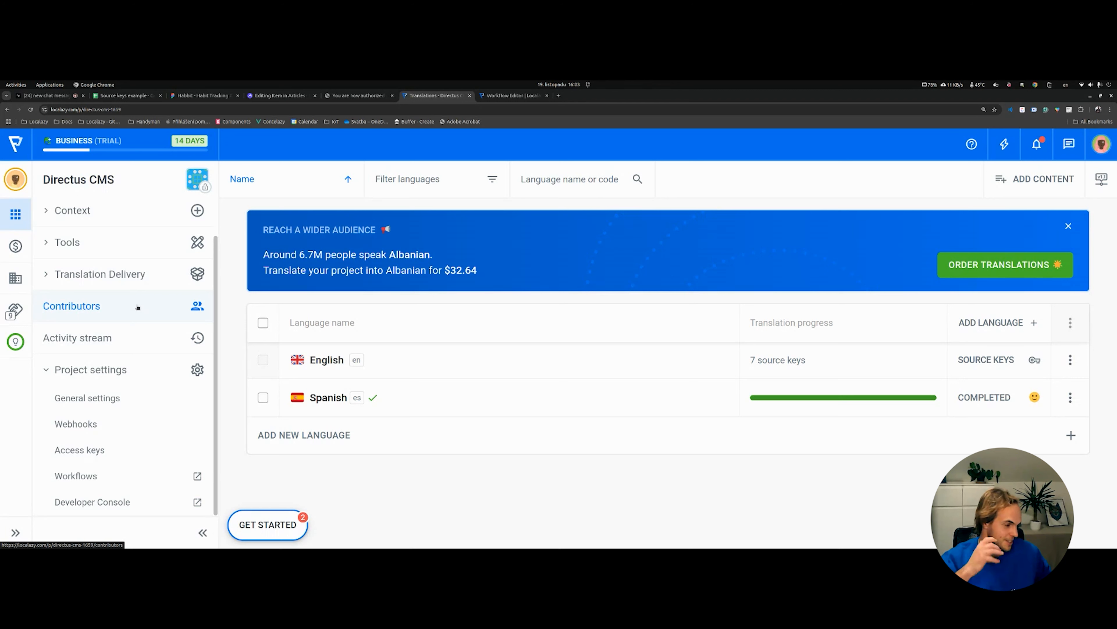
{"action": "left_click", "coordinate": [969, 155]}
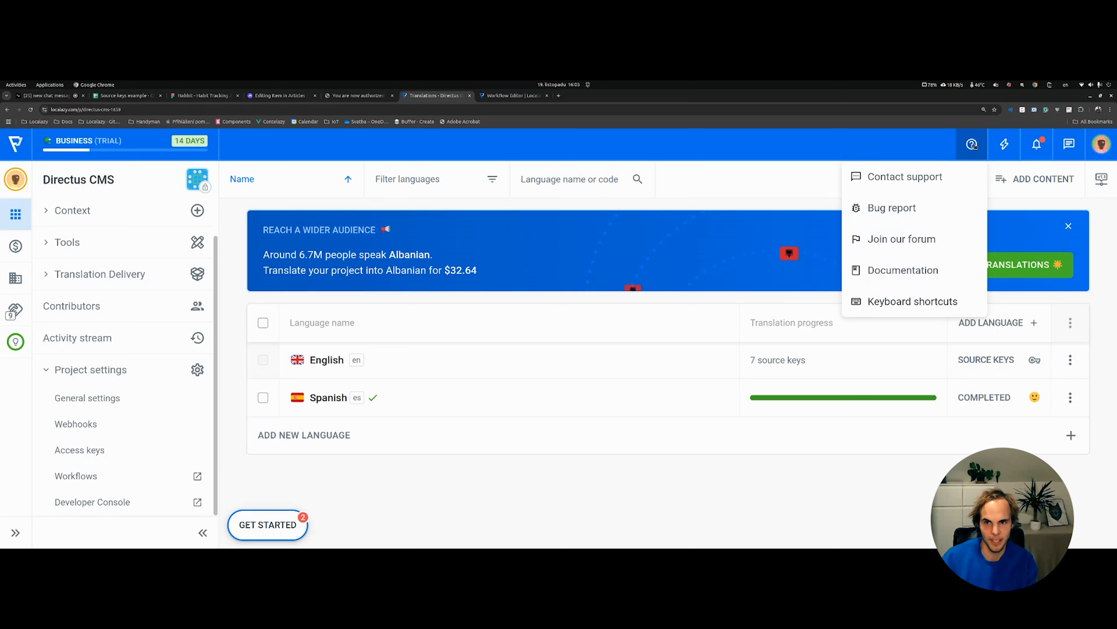